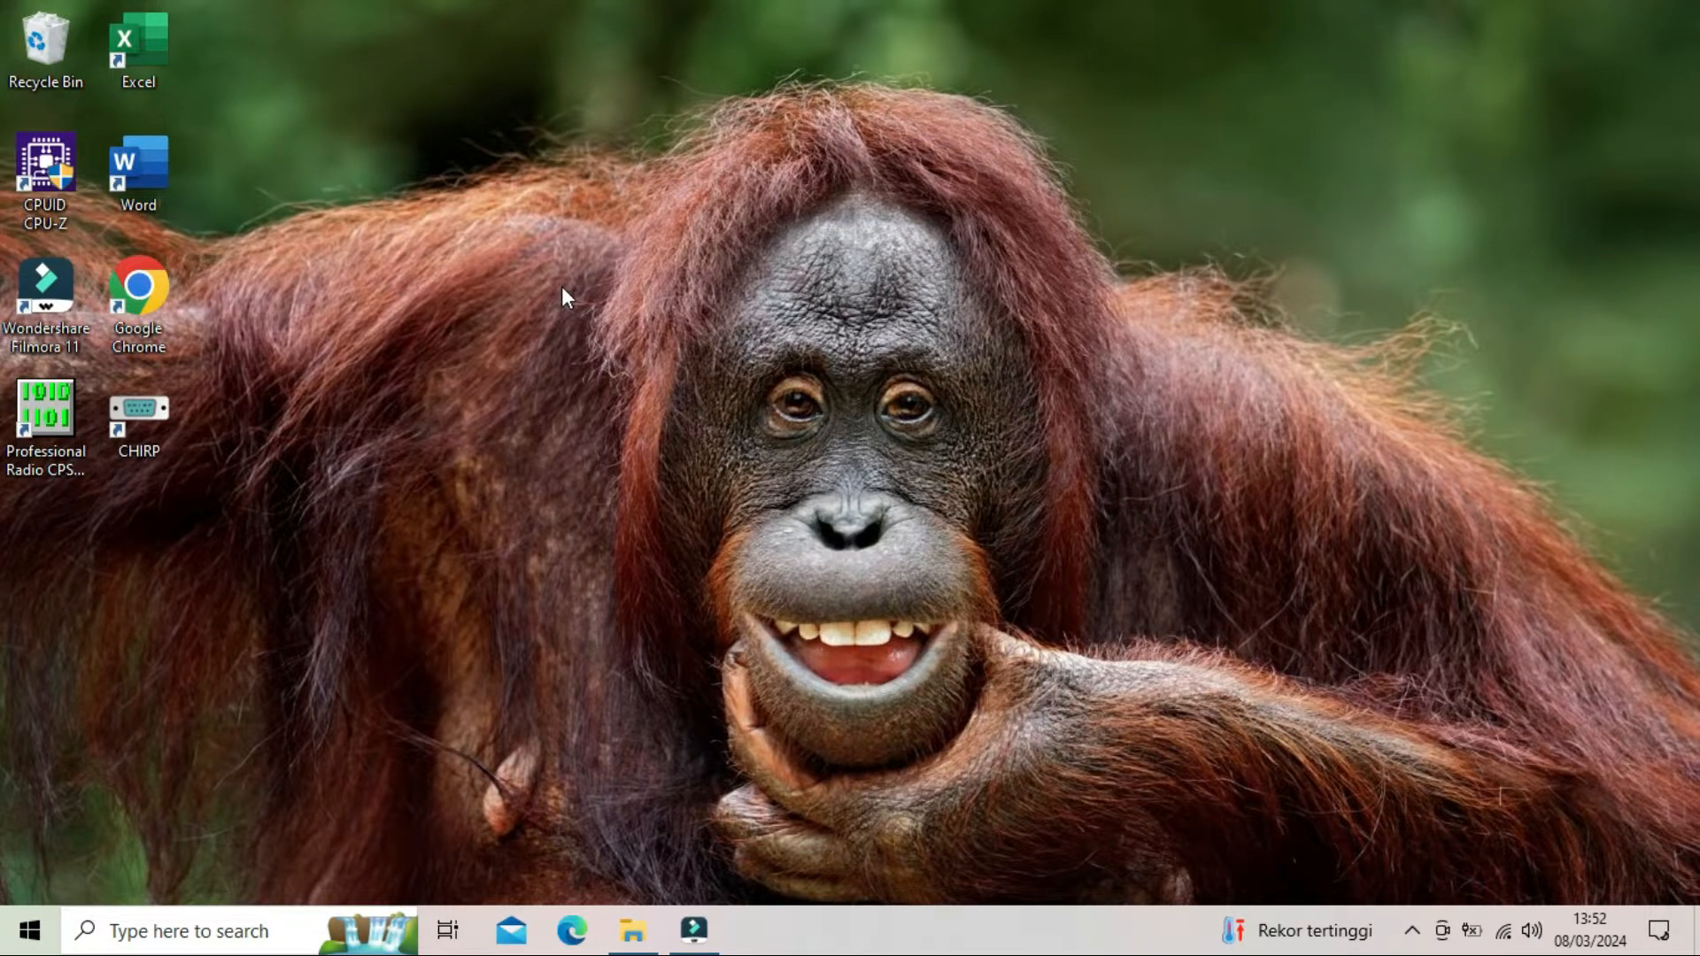
- Open the REDELL UV99 PLUS folder inside SOFTWARE HT on the Data Pribadi (F:) drive
click(632, 930)
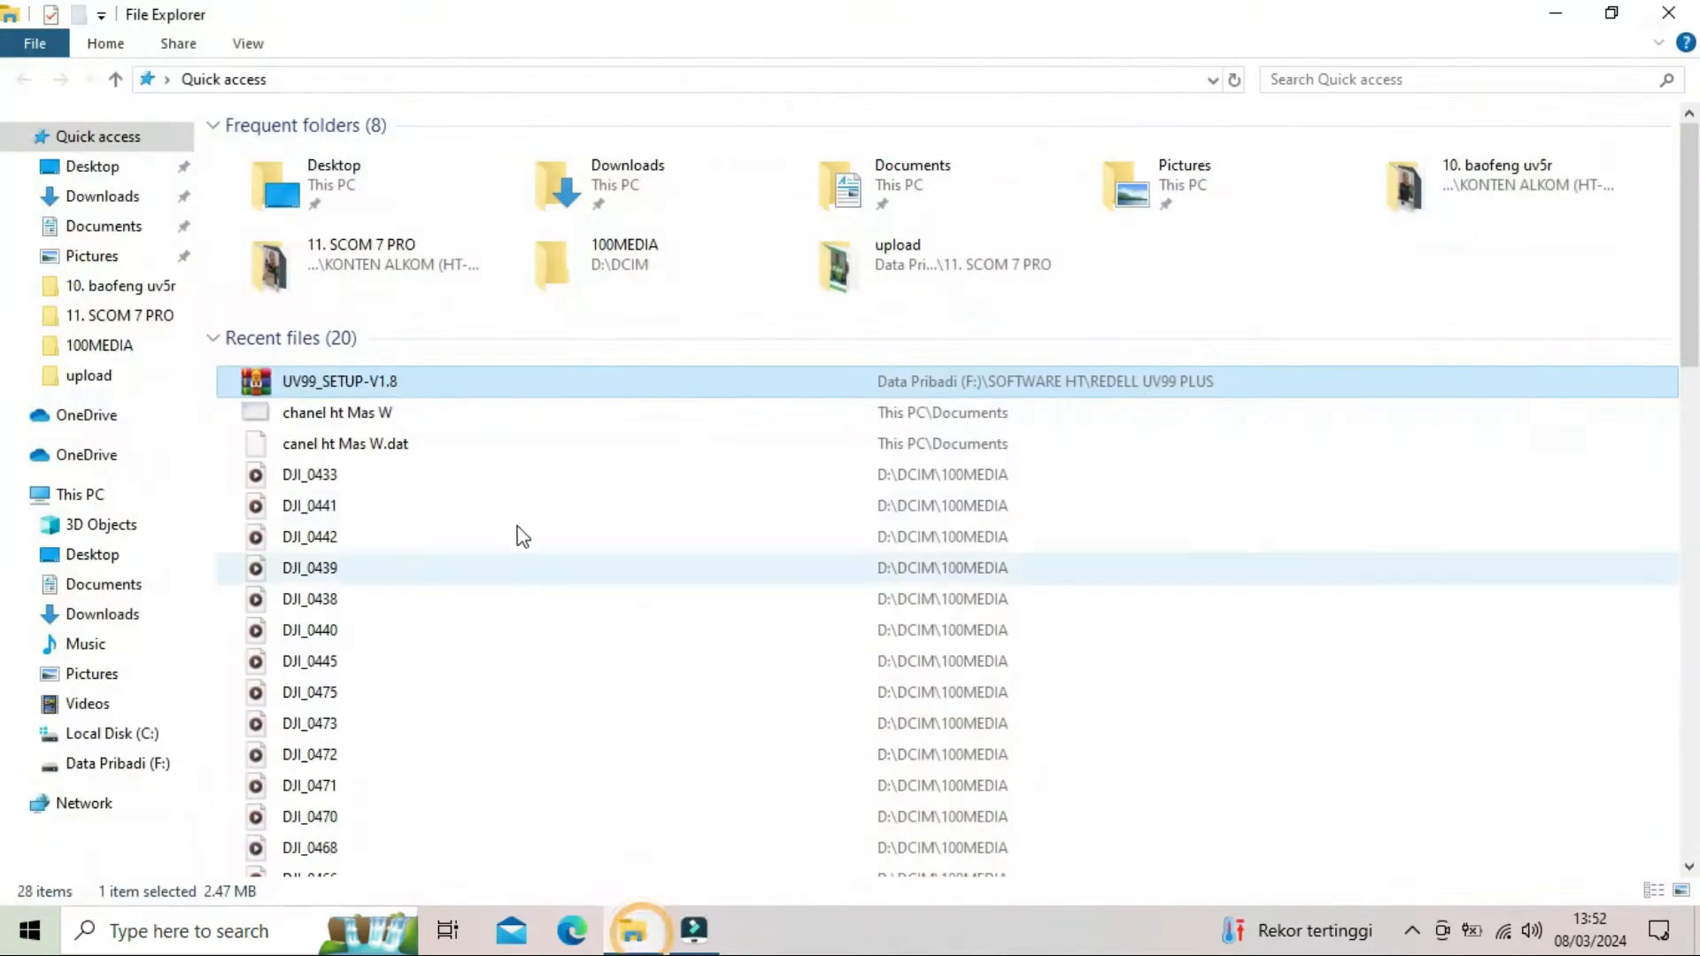
click(120, 767)
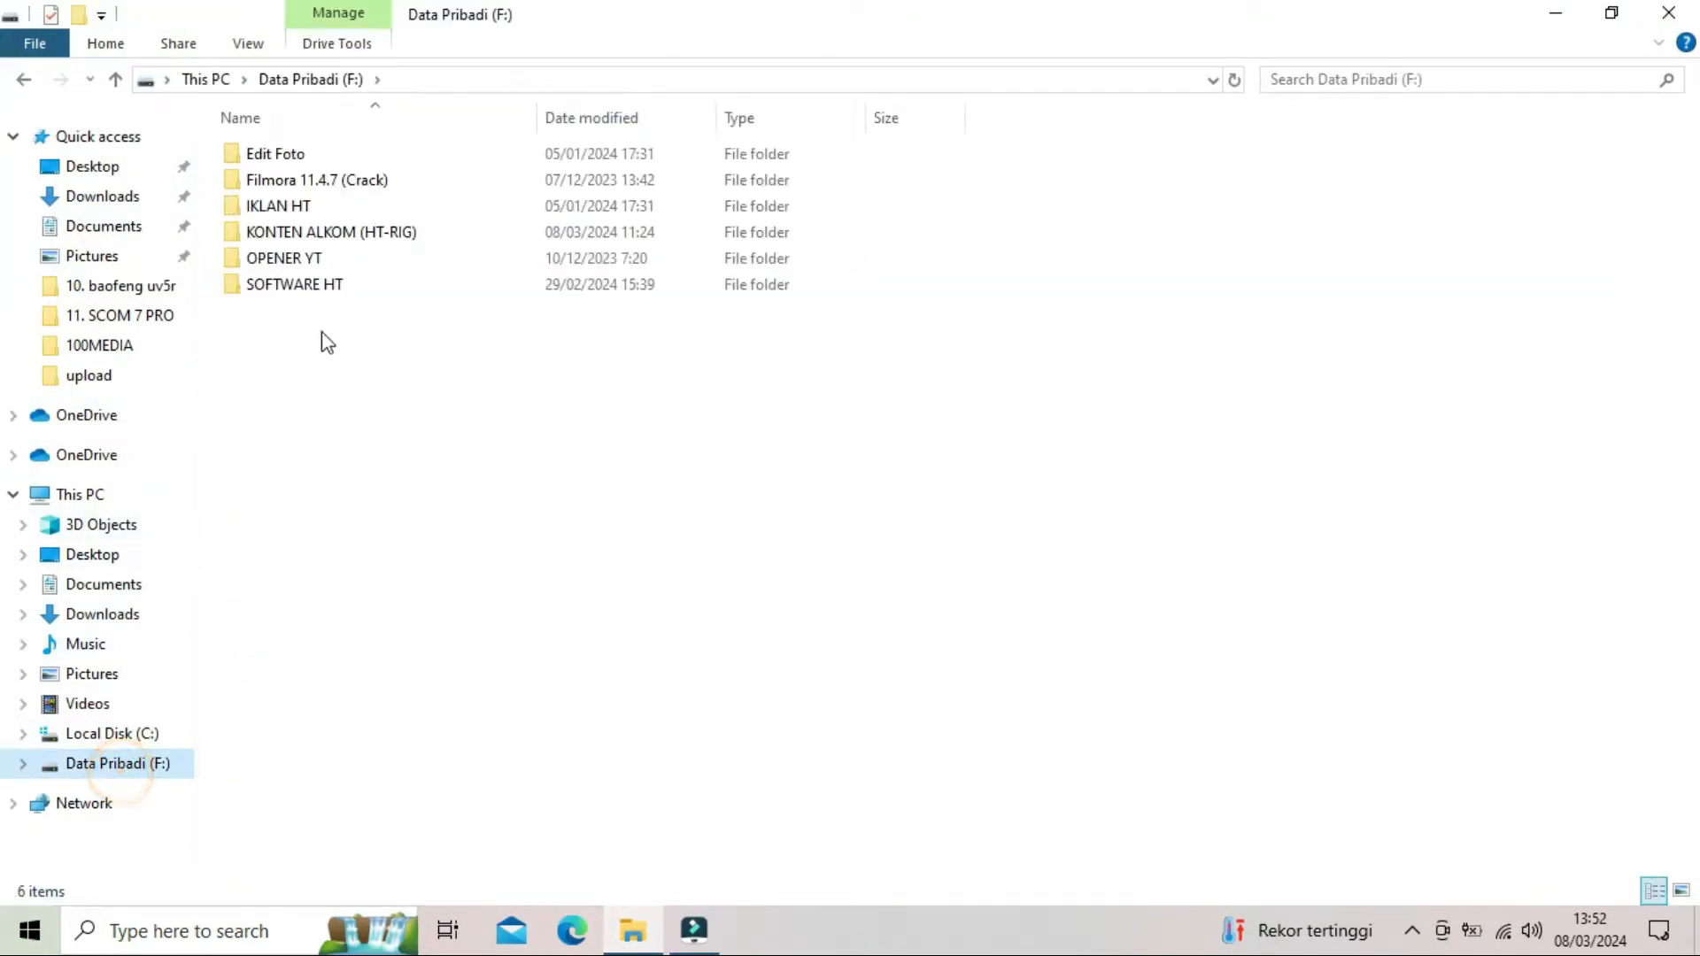
double_click(322, 285)
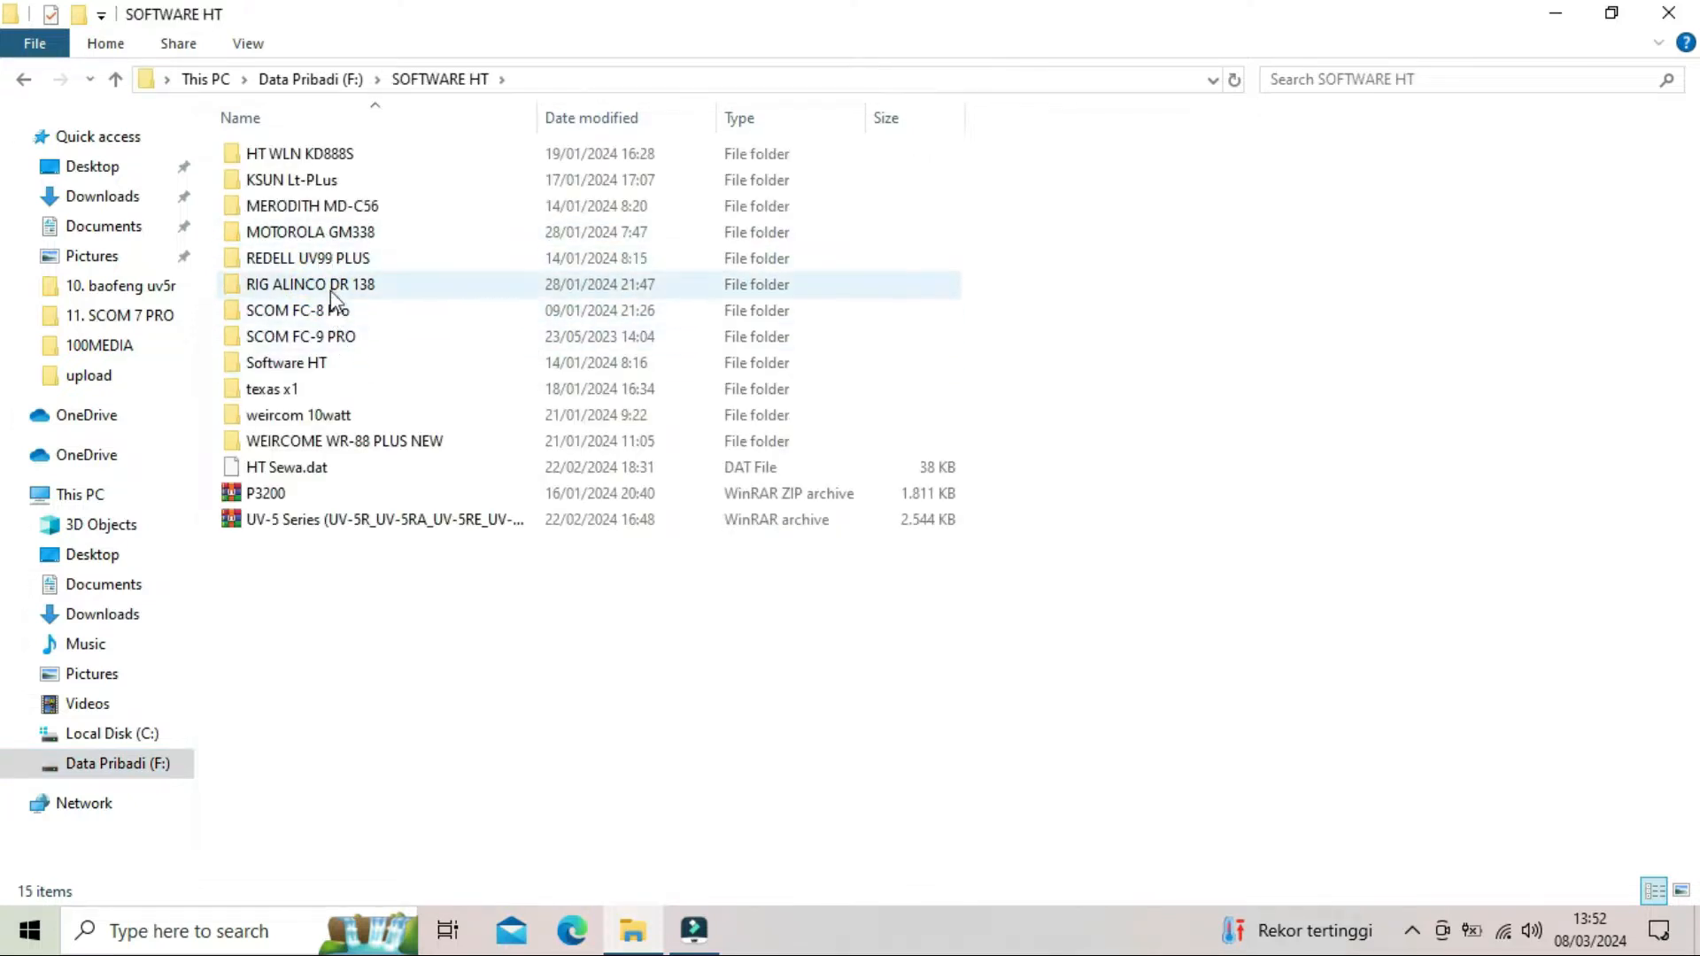
double_click(309, 370)
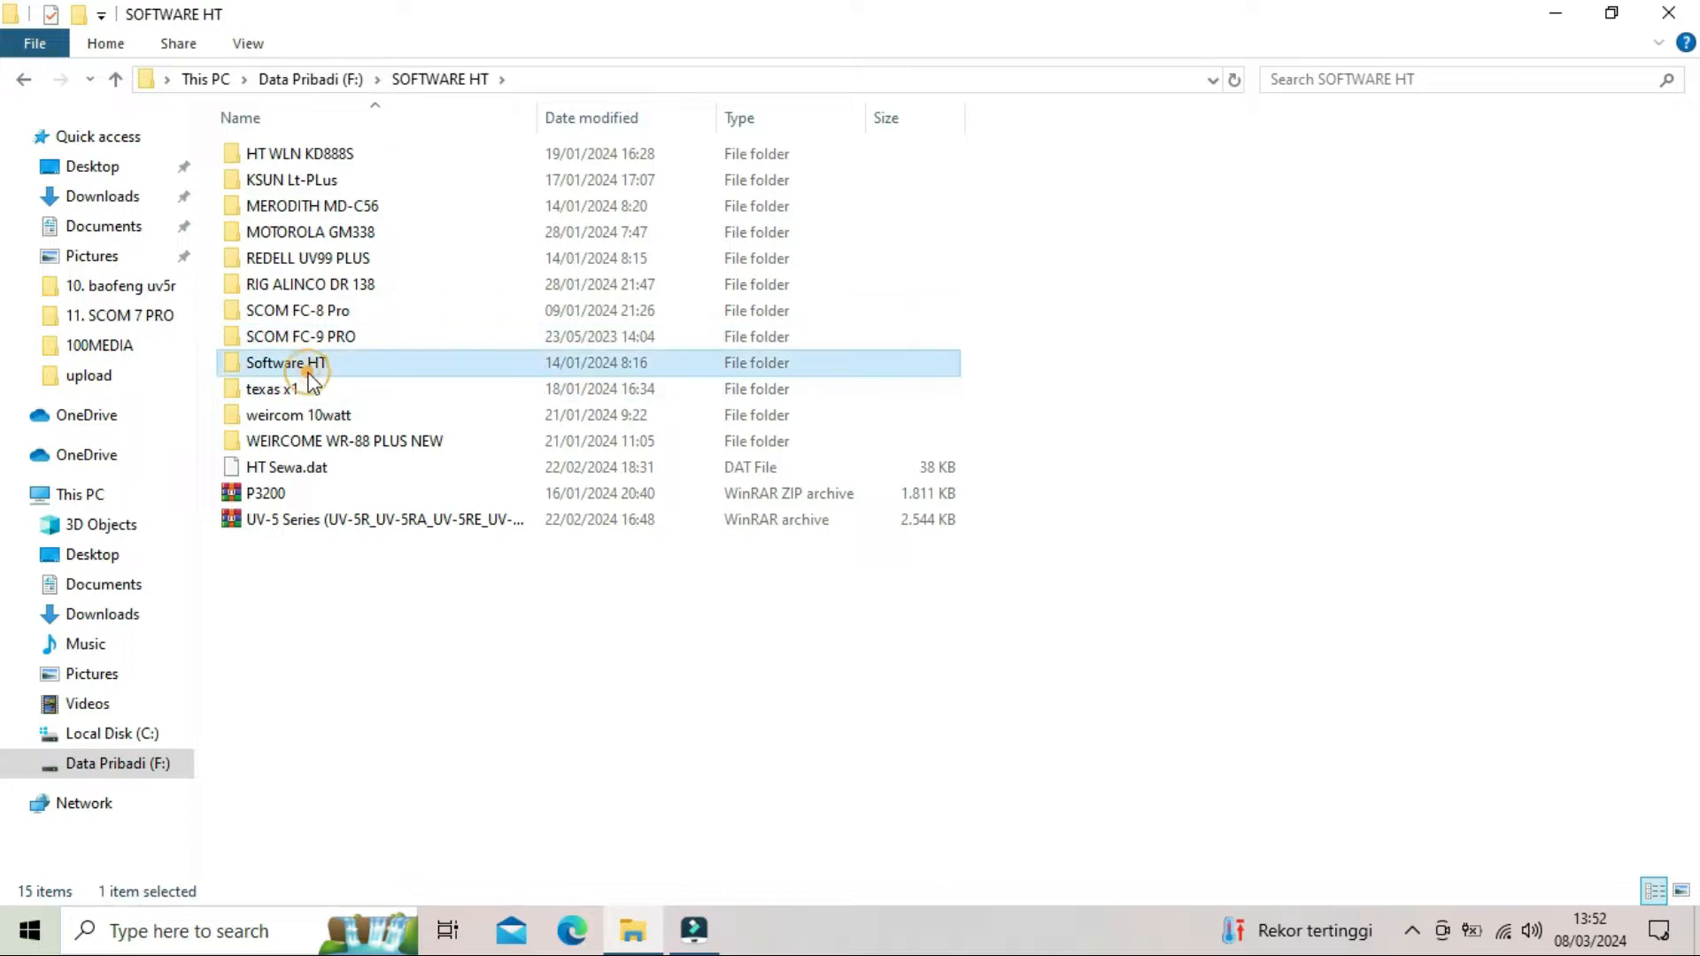
click(21, 78)
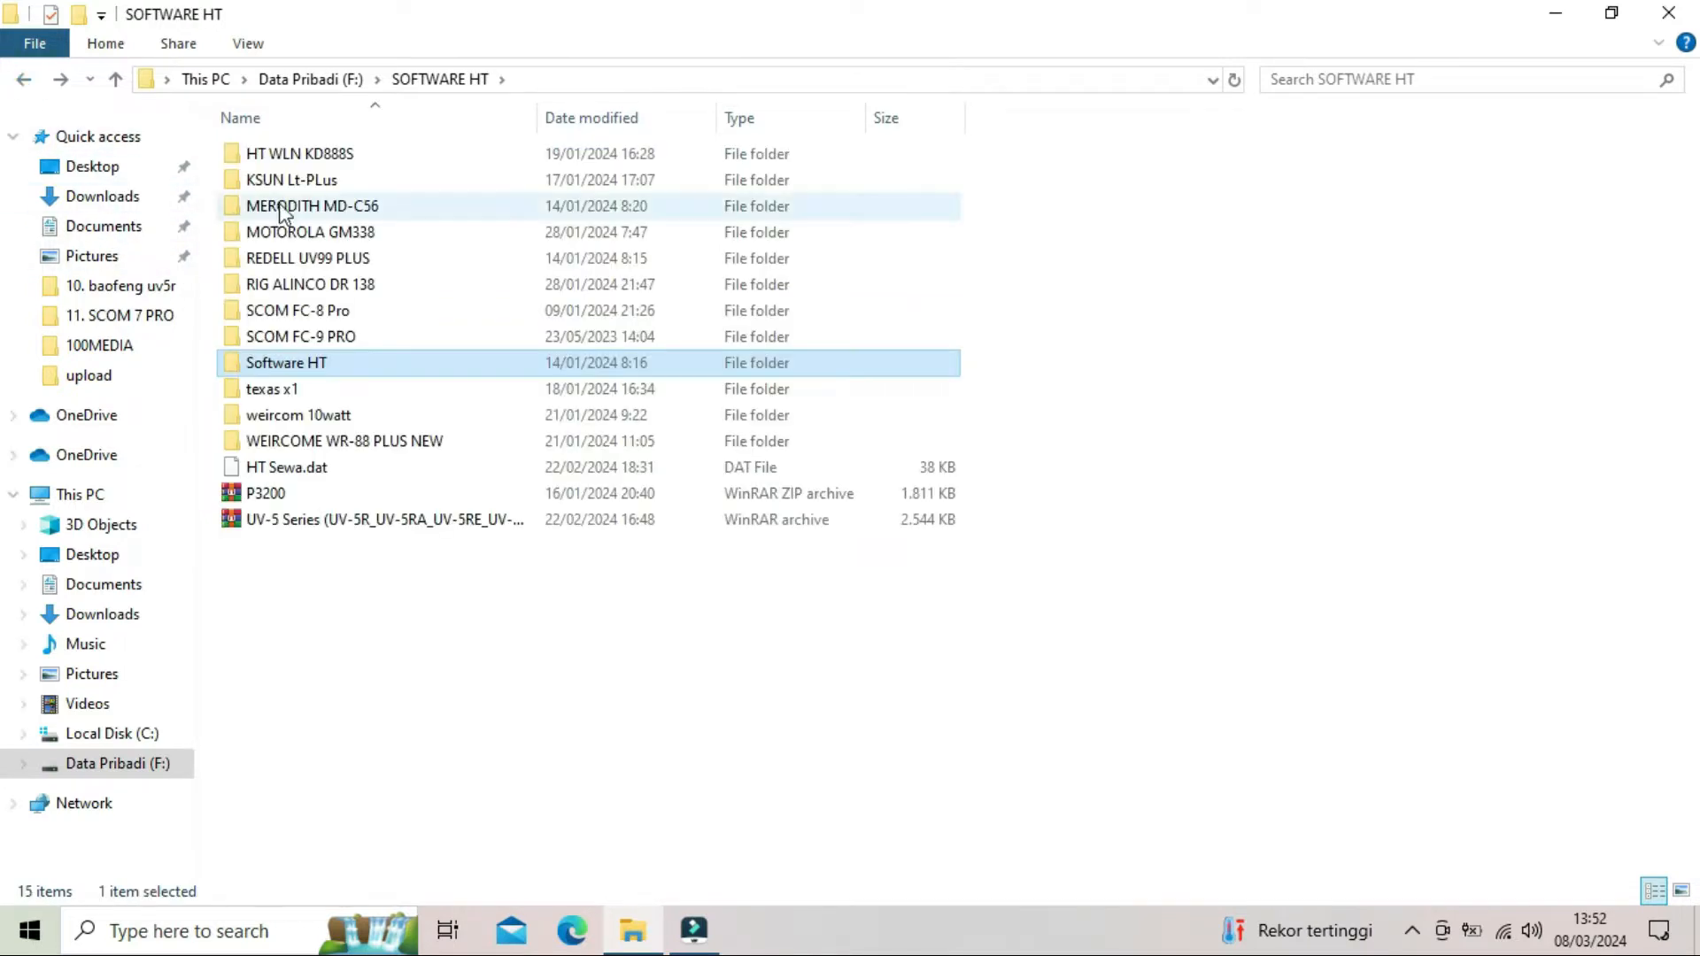
double_click(309, 255)
click(429, 337)
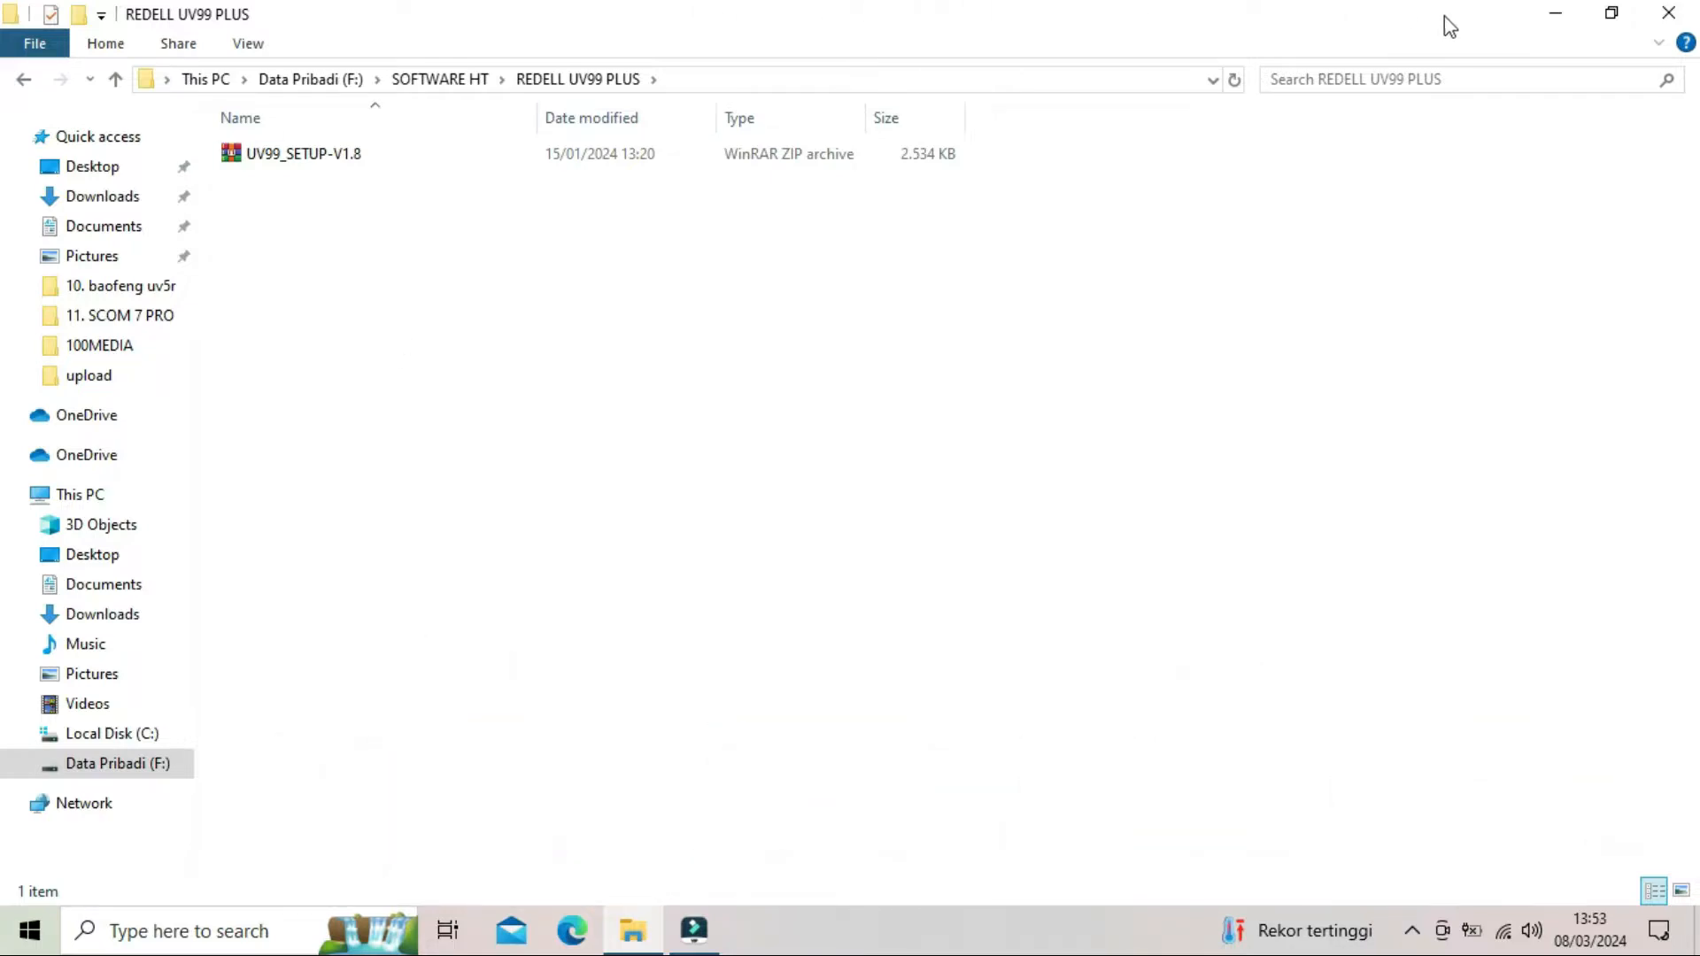
click(1548, 18)
right_click(763, 219)
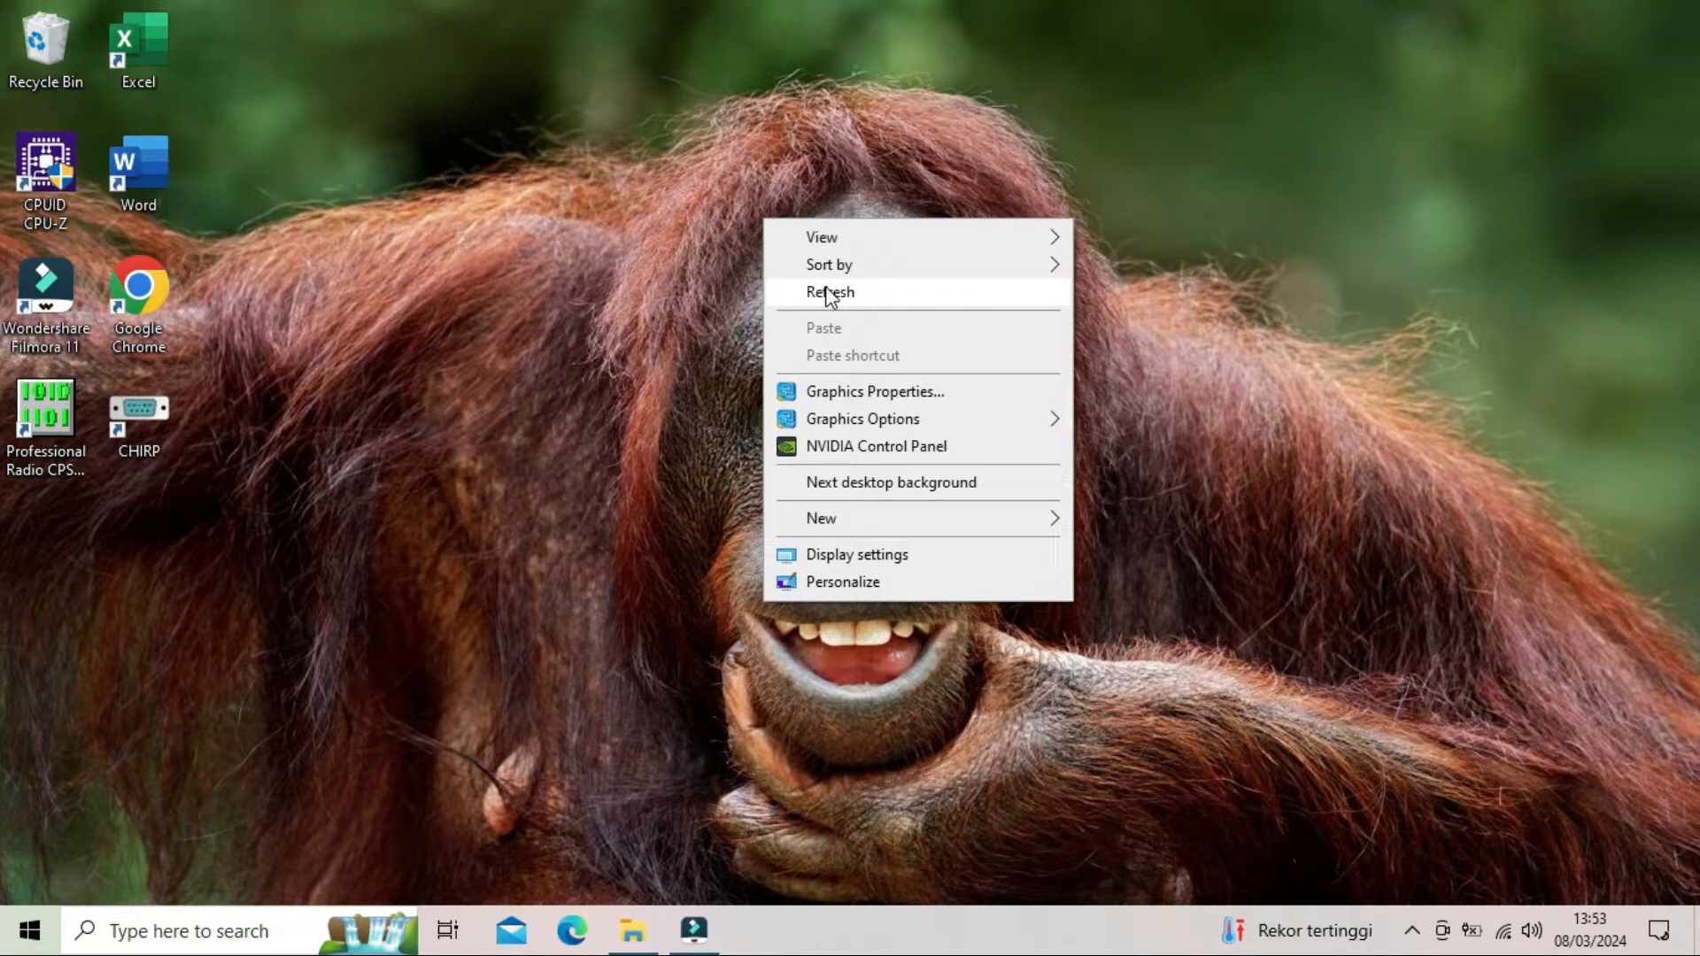
click(825, 293)
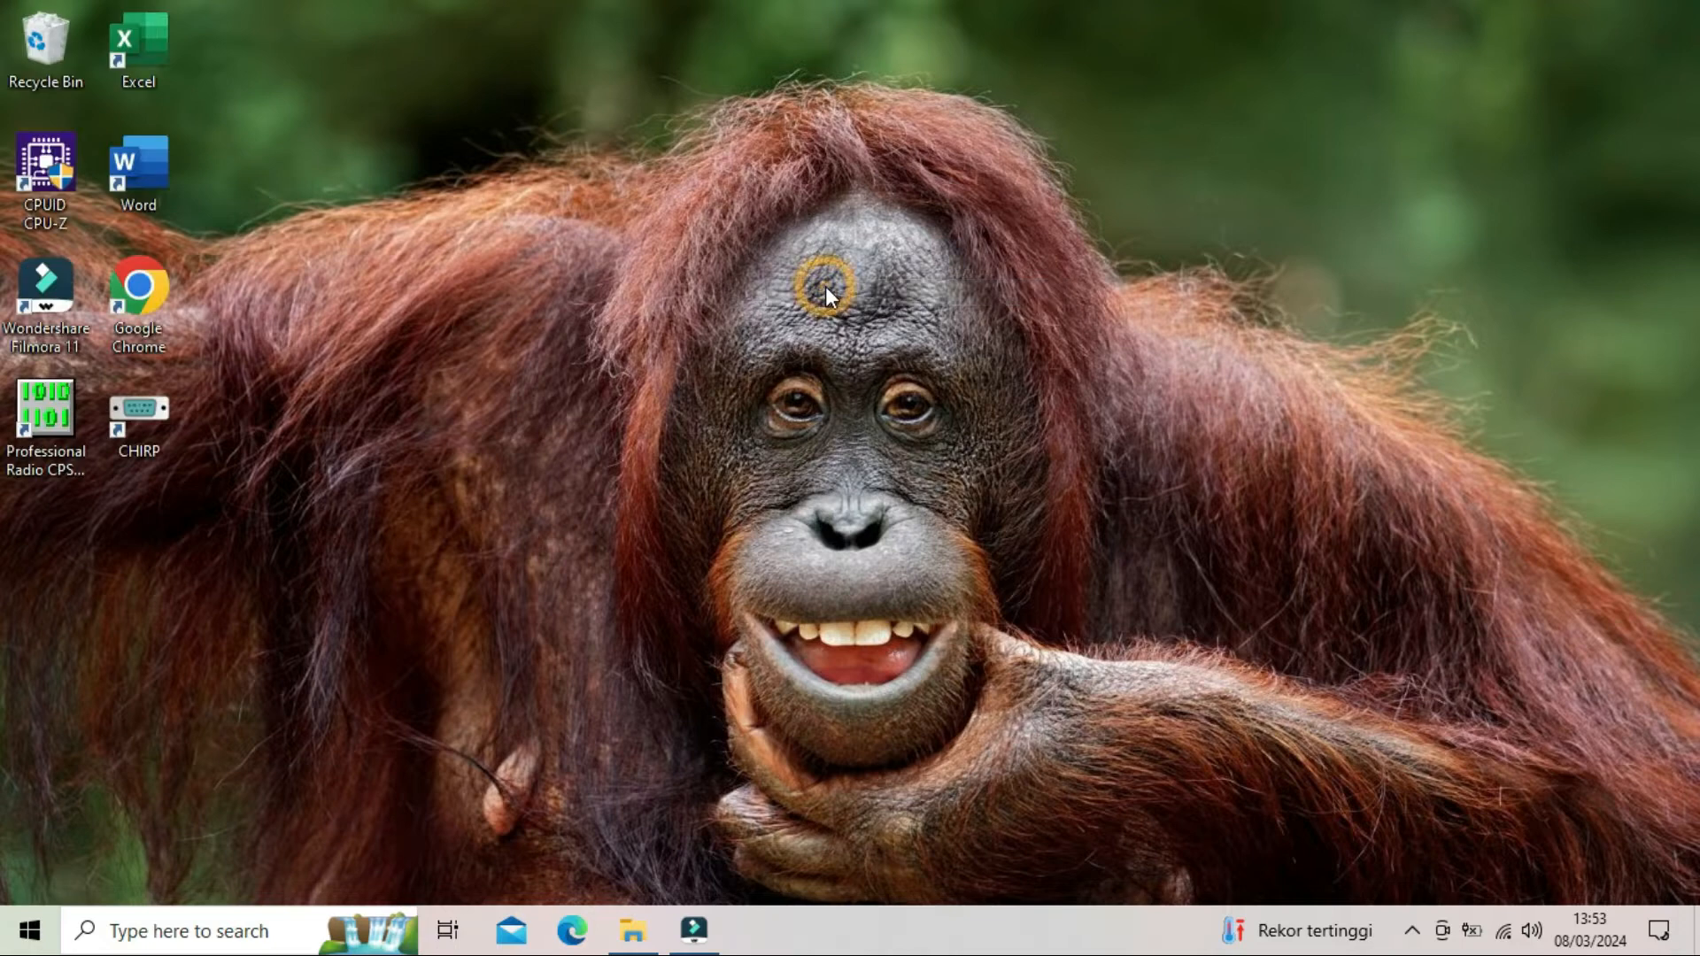
right_click(609, 253)
click(655, 319)
- Launch the UV99 setup application from the UV99_SETUP-V1.8 archive in the REDELL UV99 PLUS folder and allow it to run
click(633, 930)
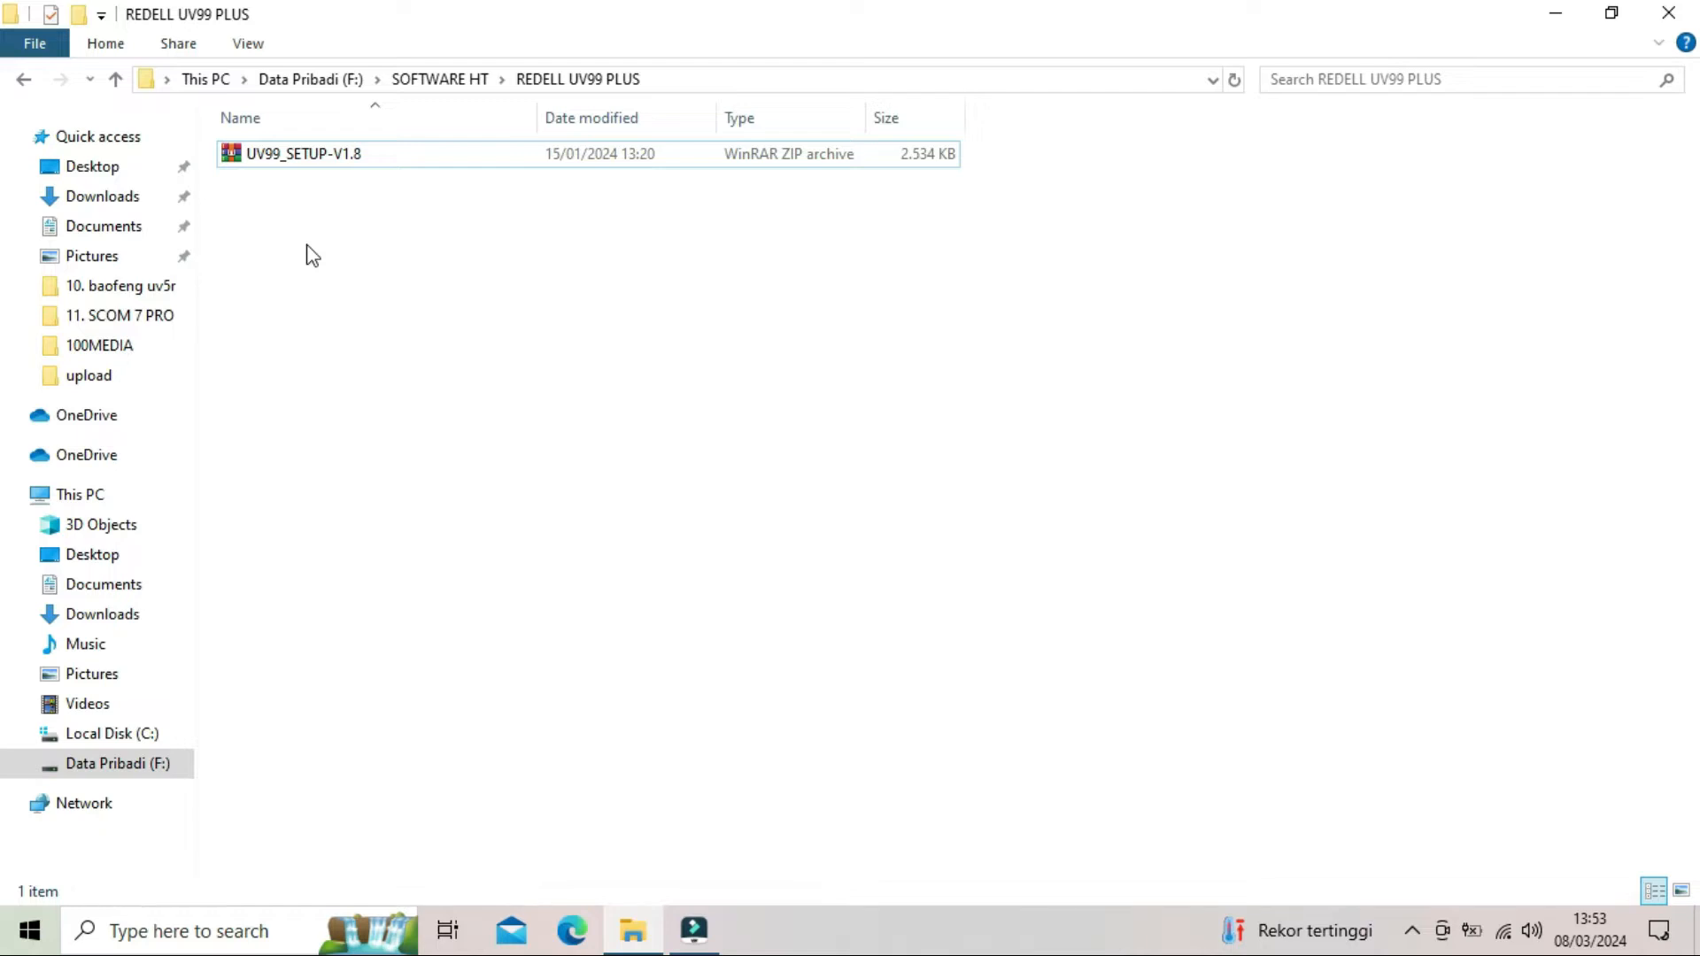
click(281, 161)
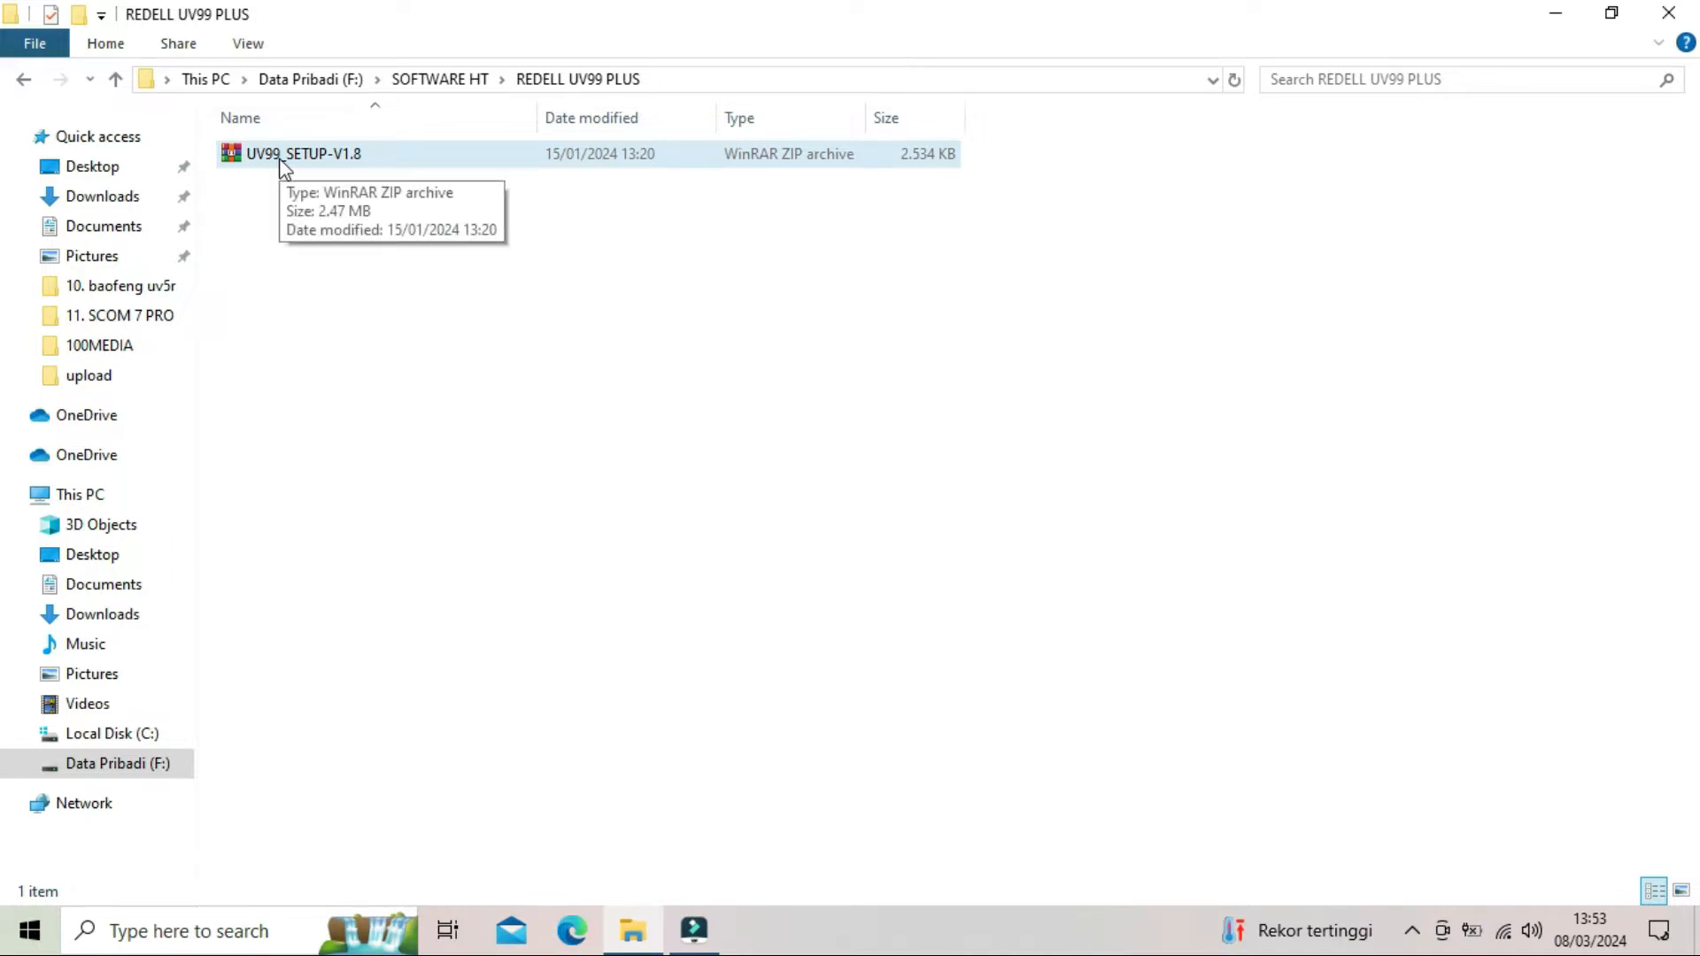
double_click(281, 161)
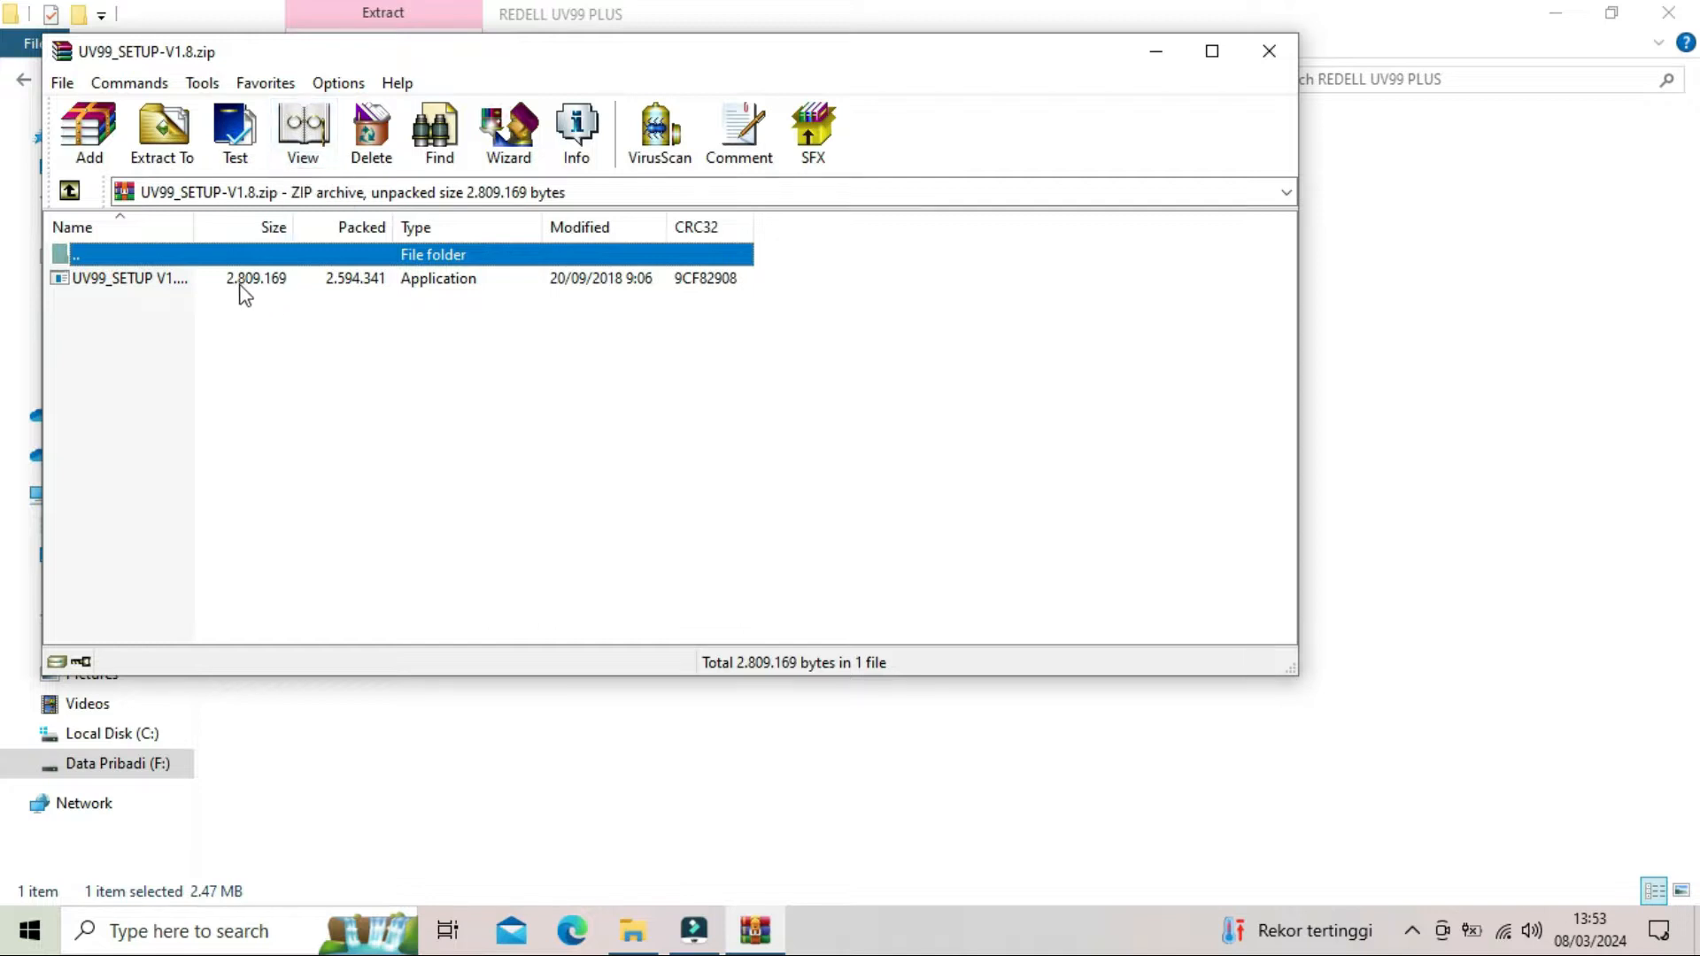
double_click(105, 280)
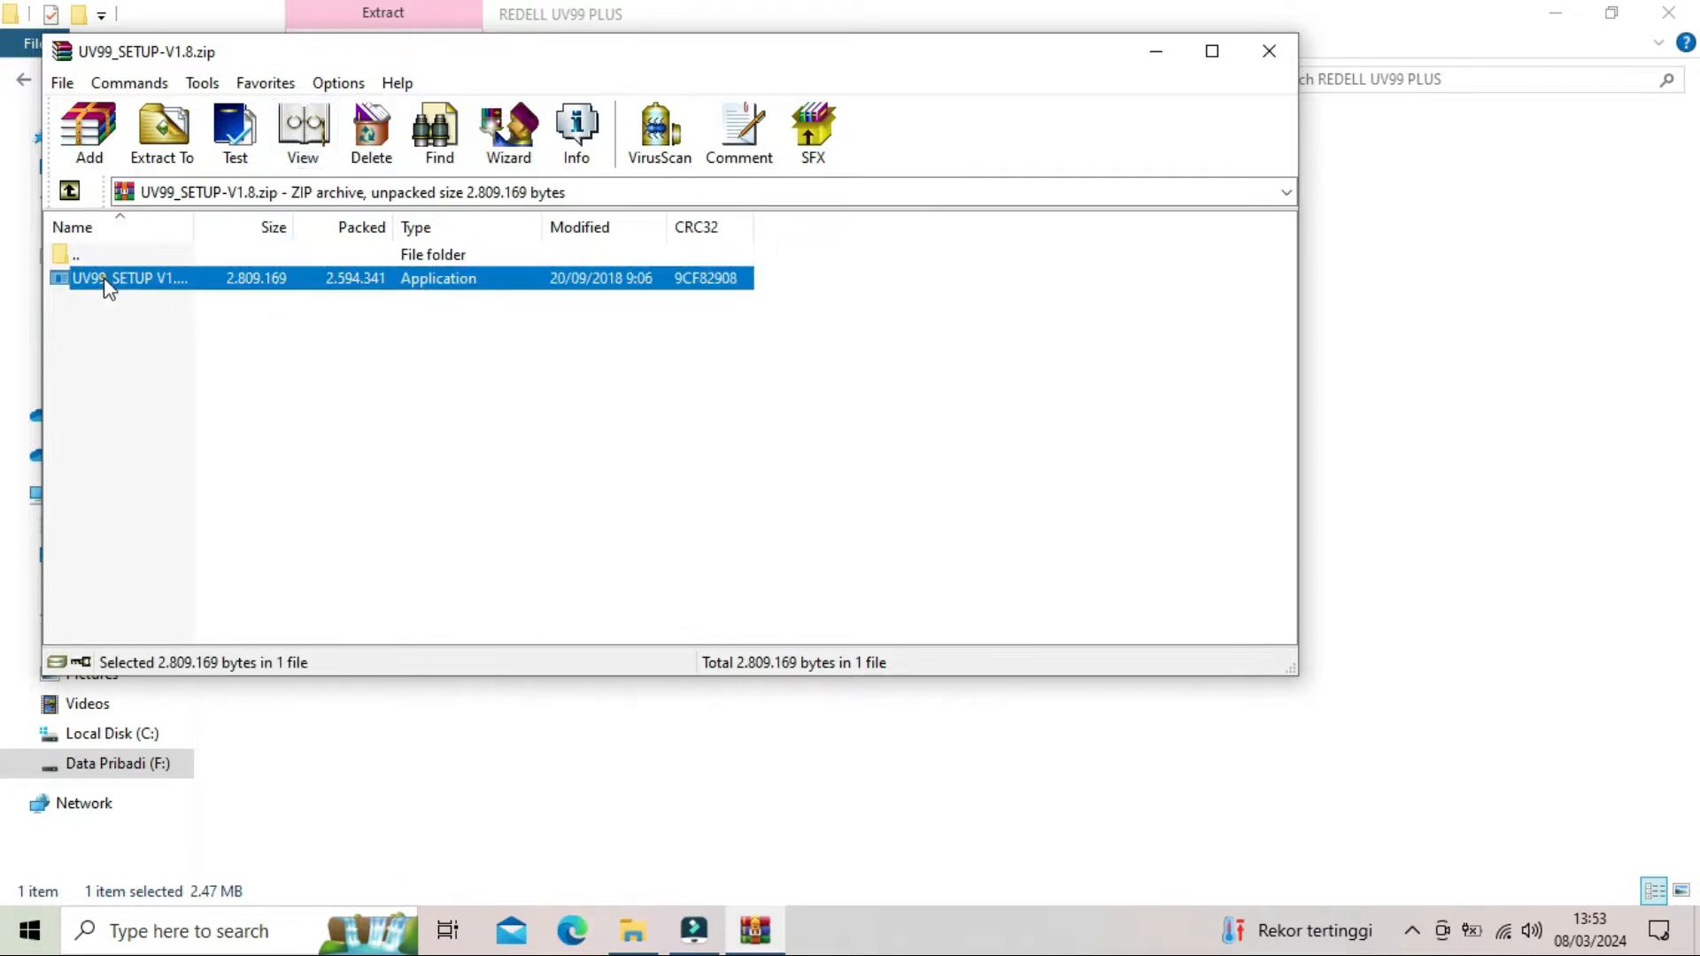
click(700, 631)
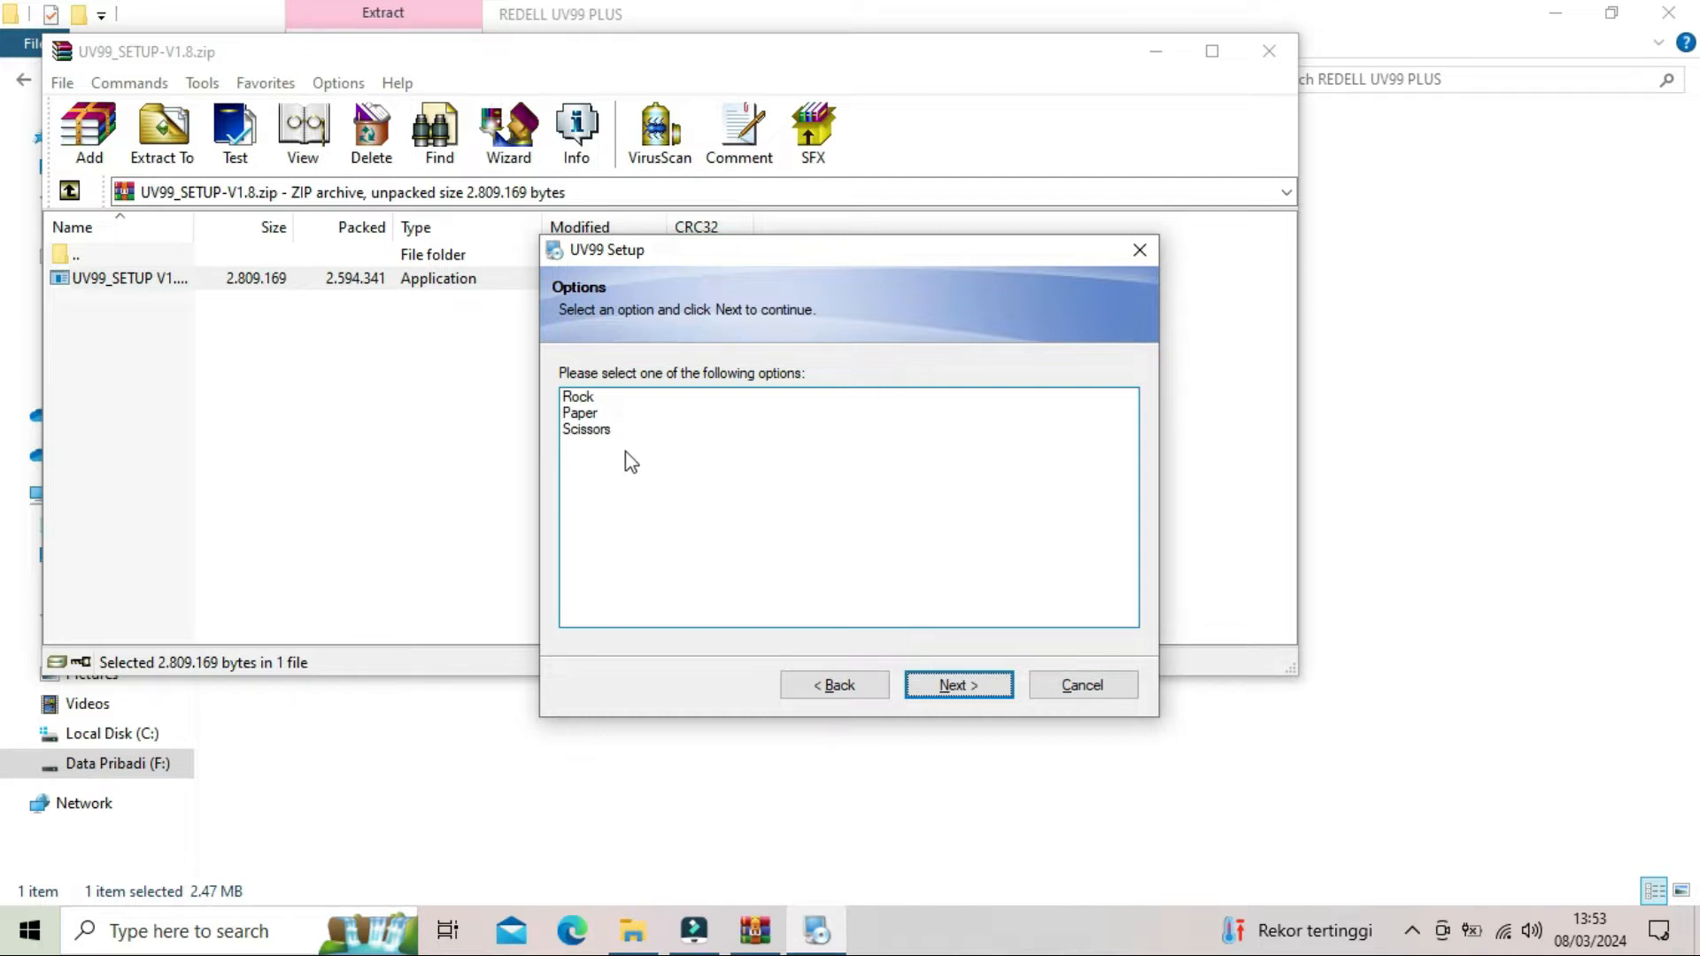
- Try the Rock, Paper and Scissors setup options, settle on Paper and continue
click(591, 404)
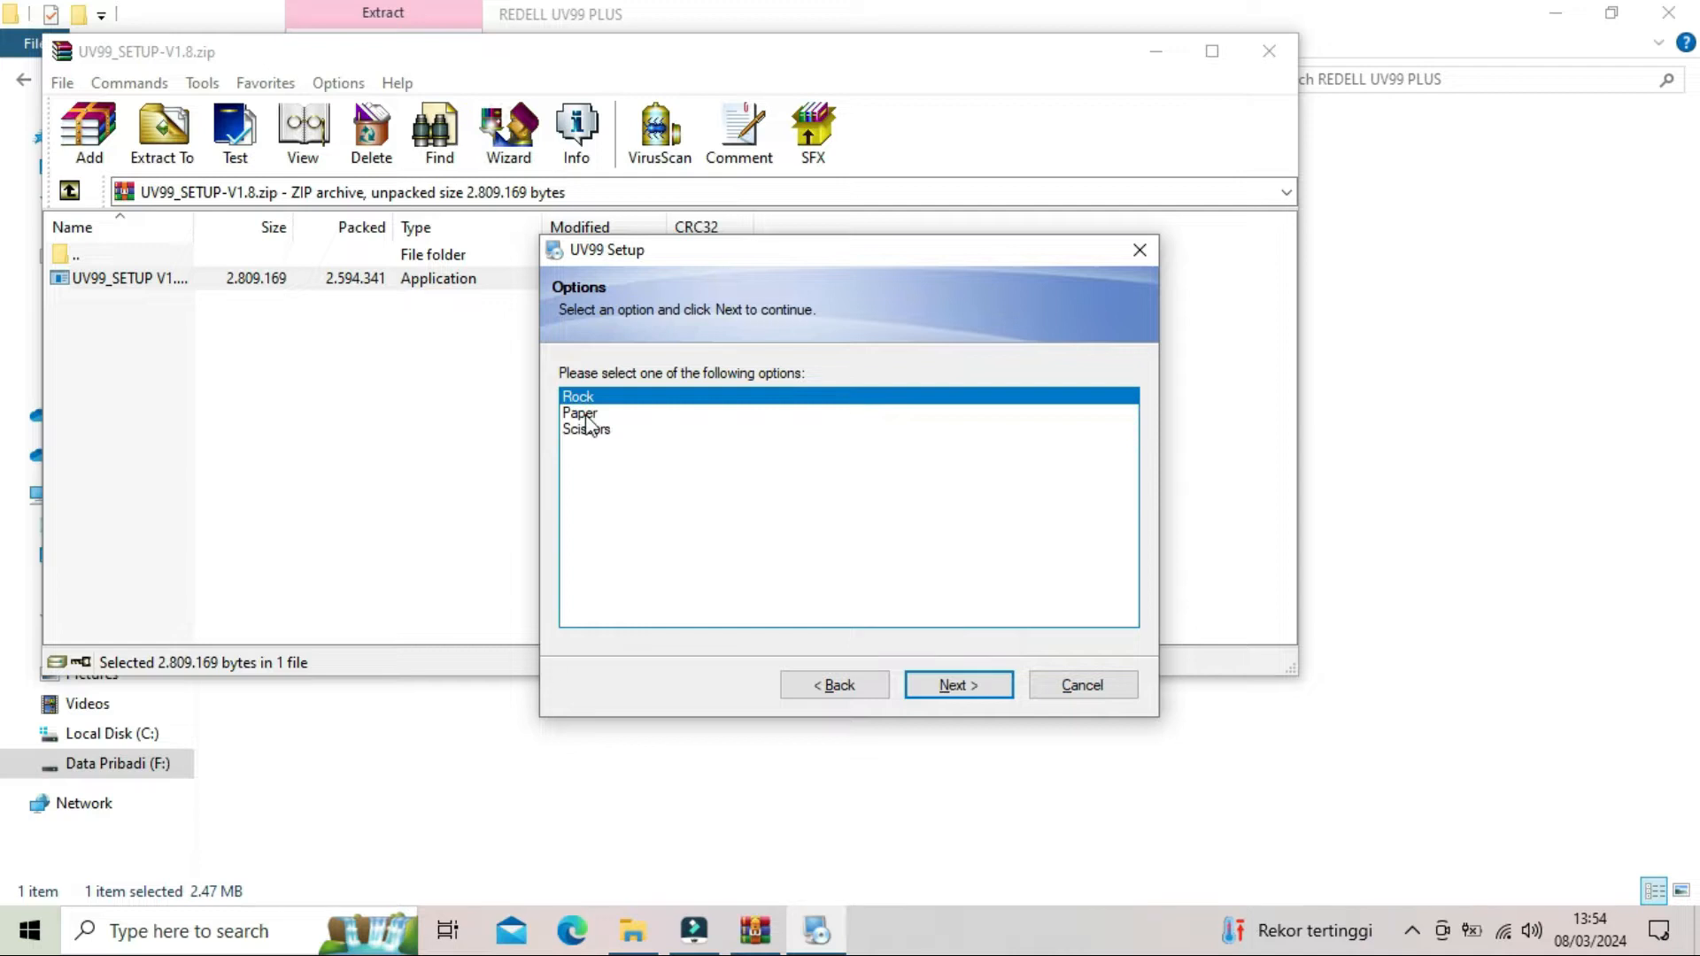
click(580, 414)
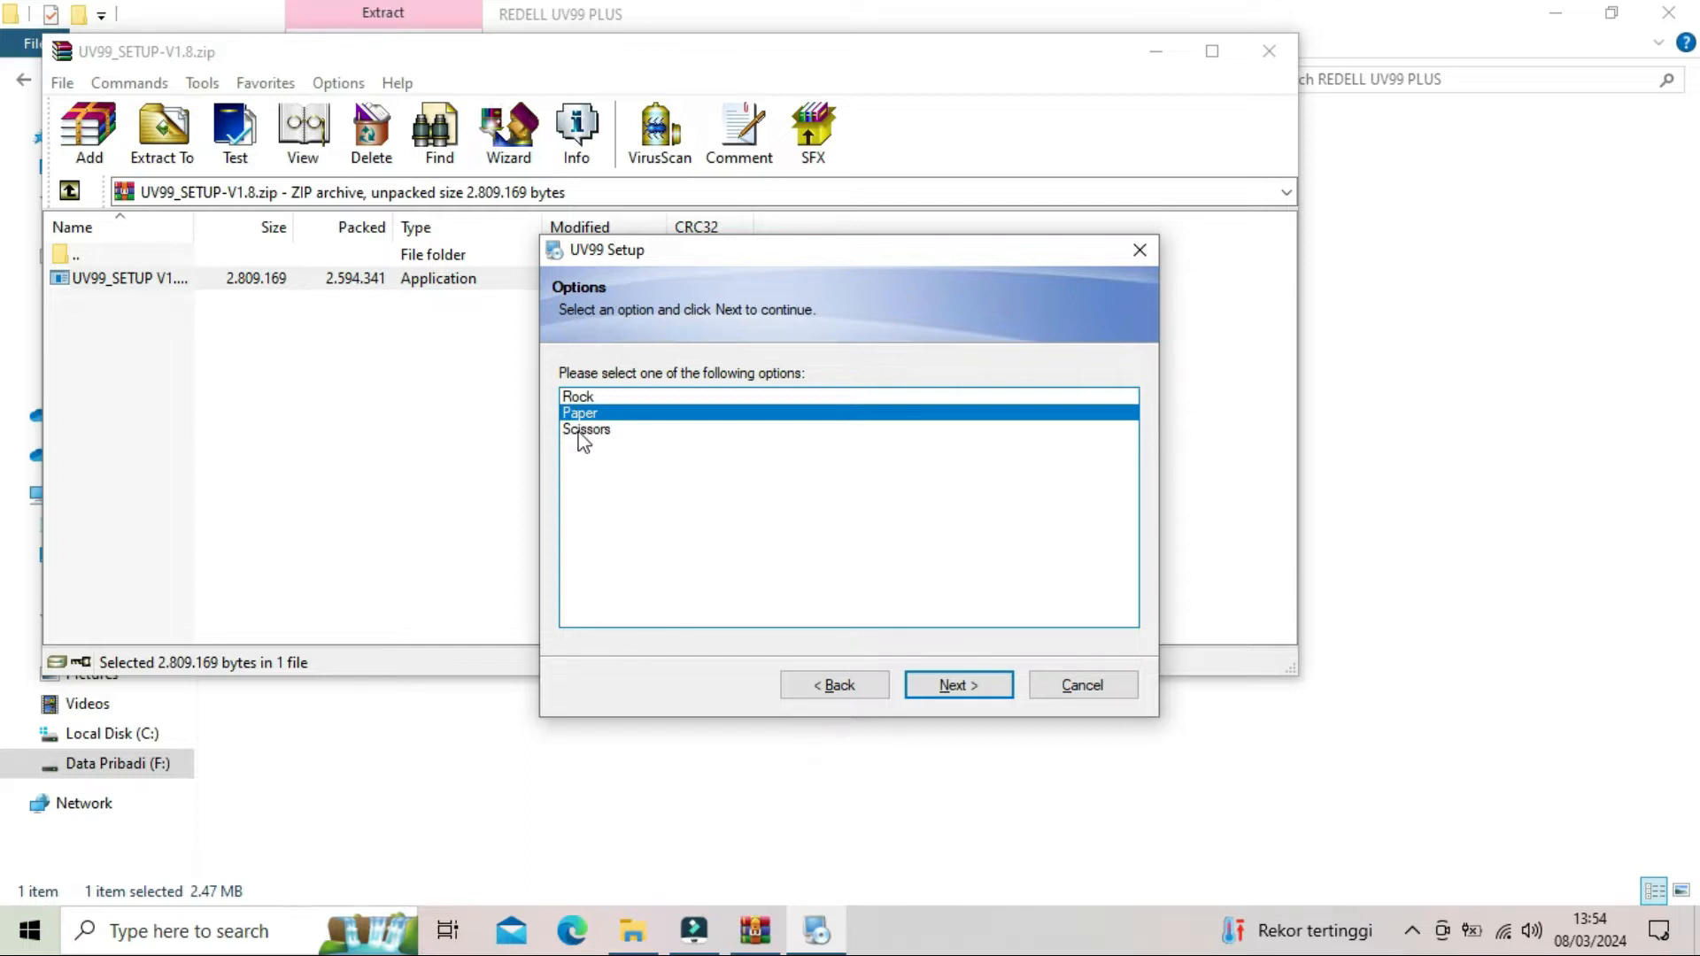
click(582, 434)
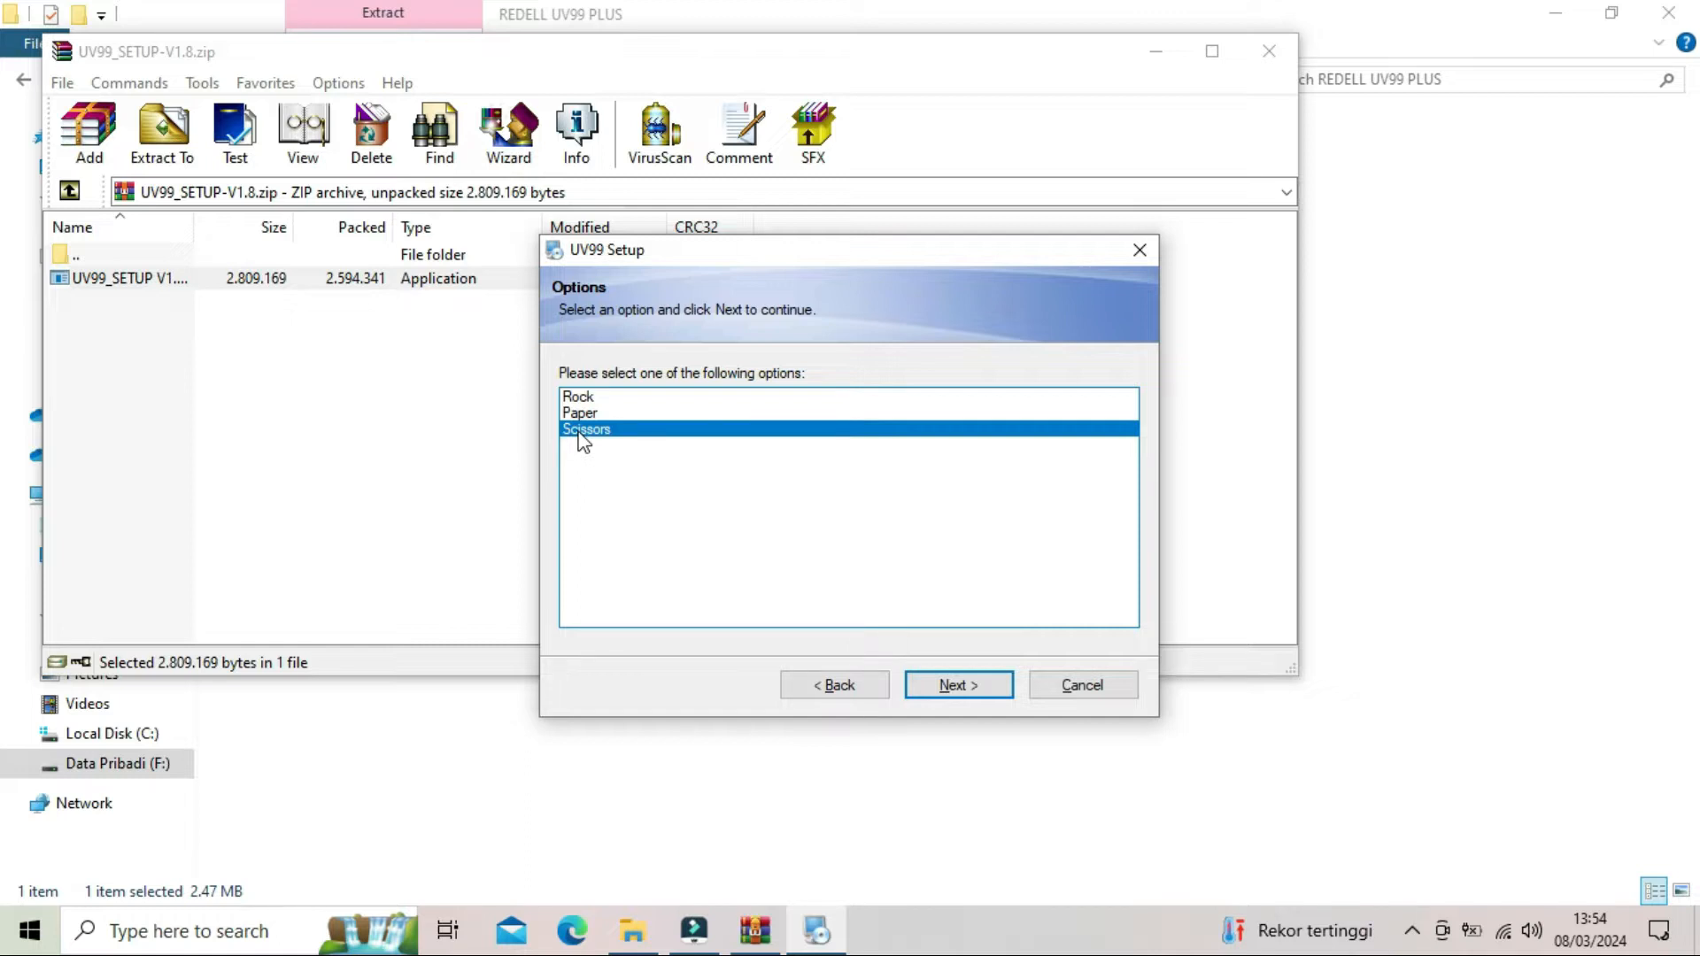
click(582, 418)
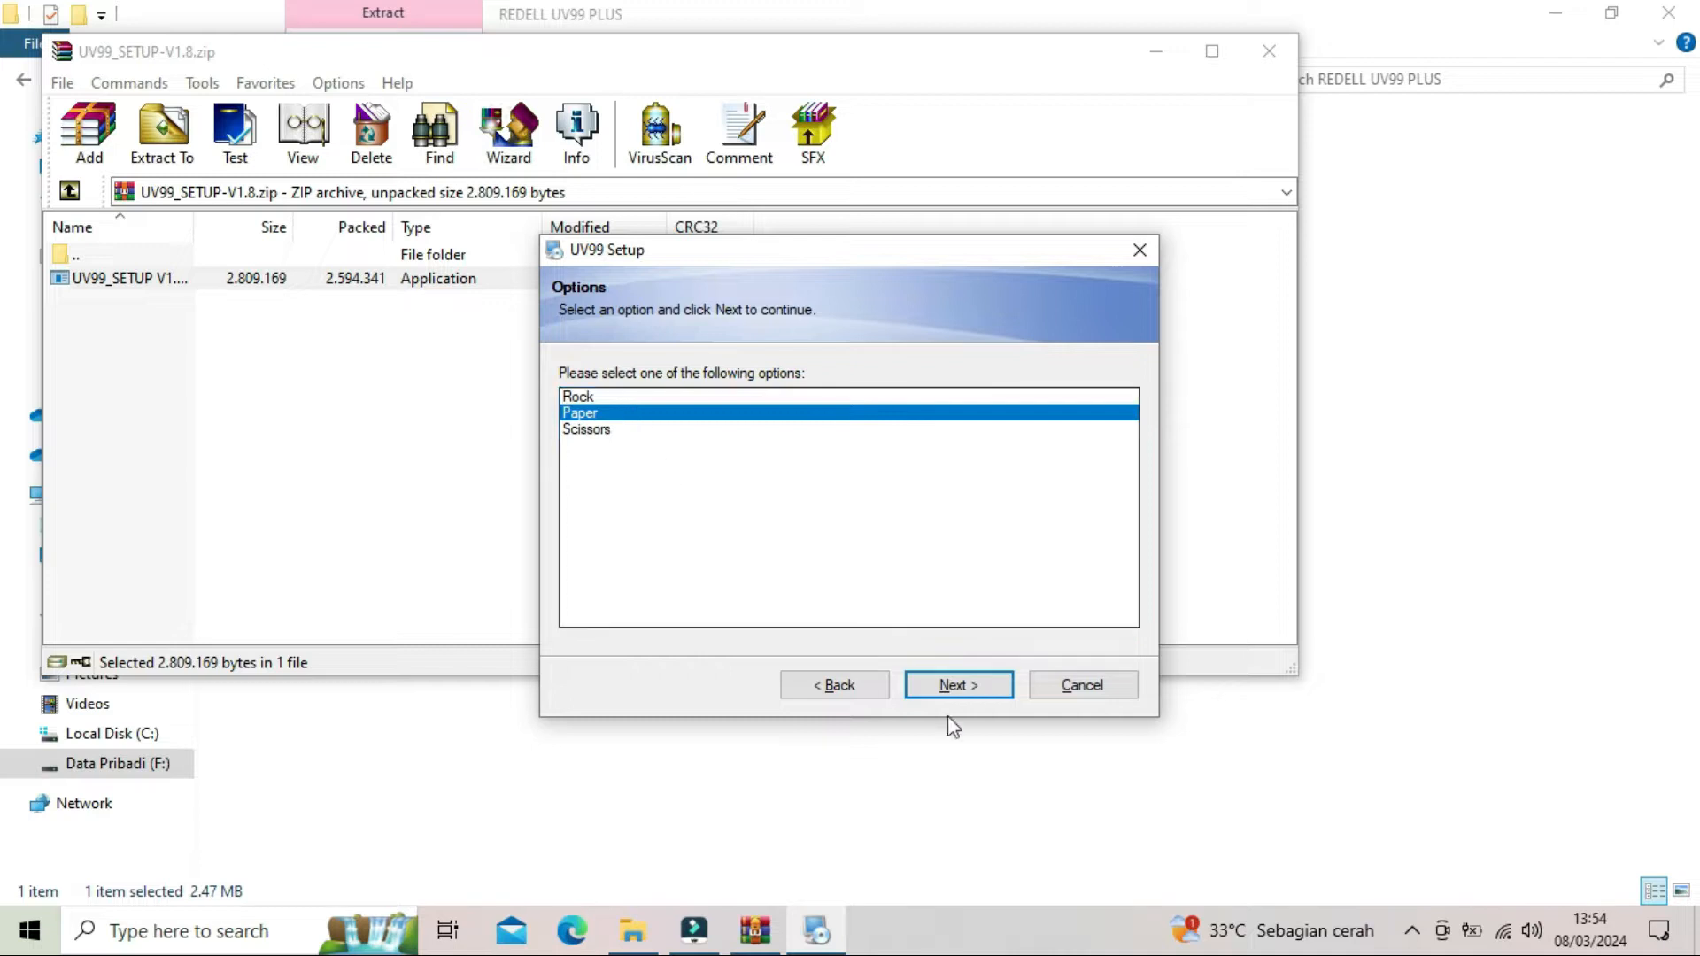
click(956, 685)
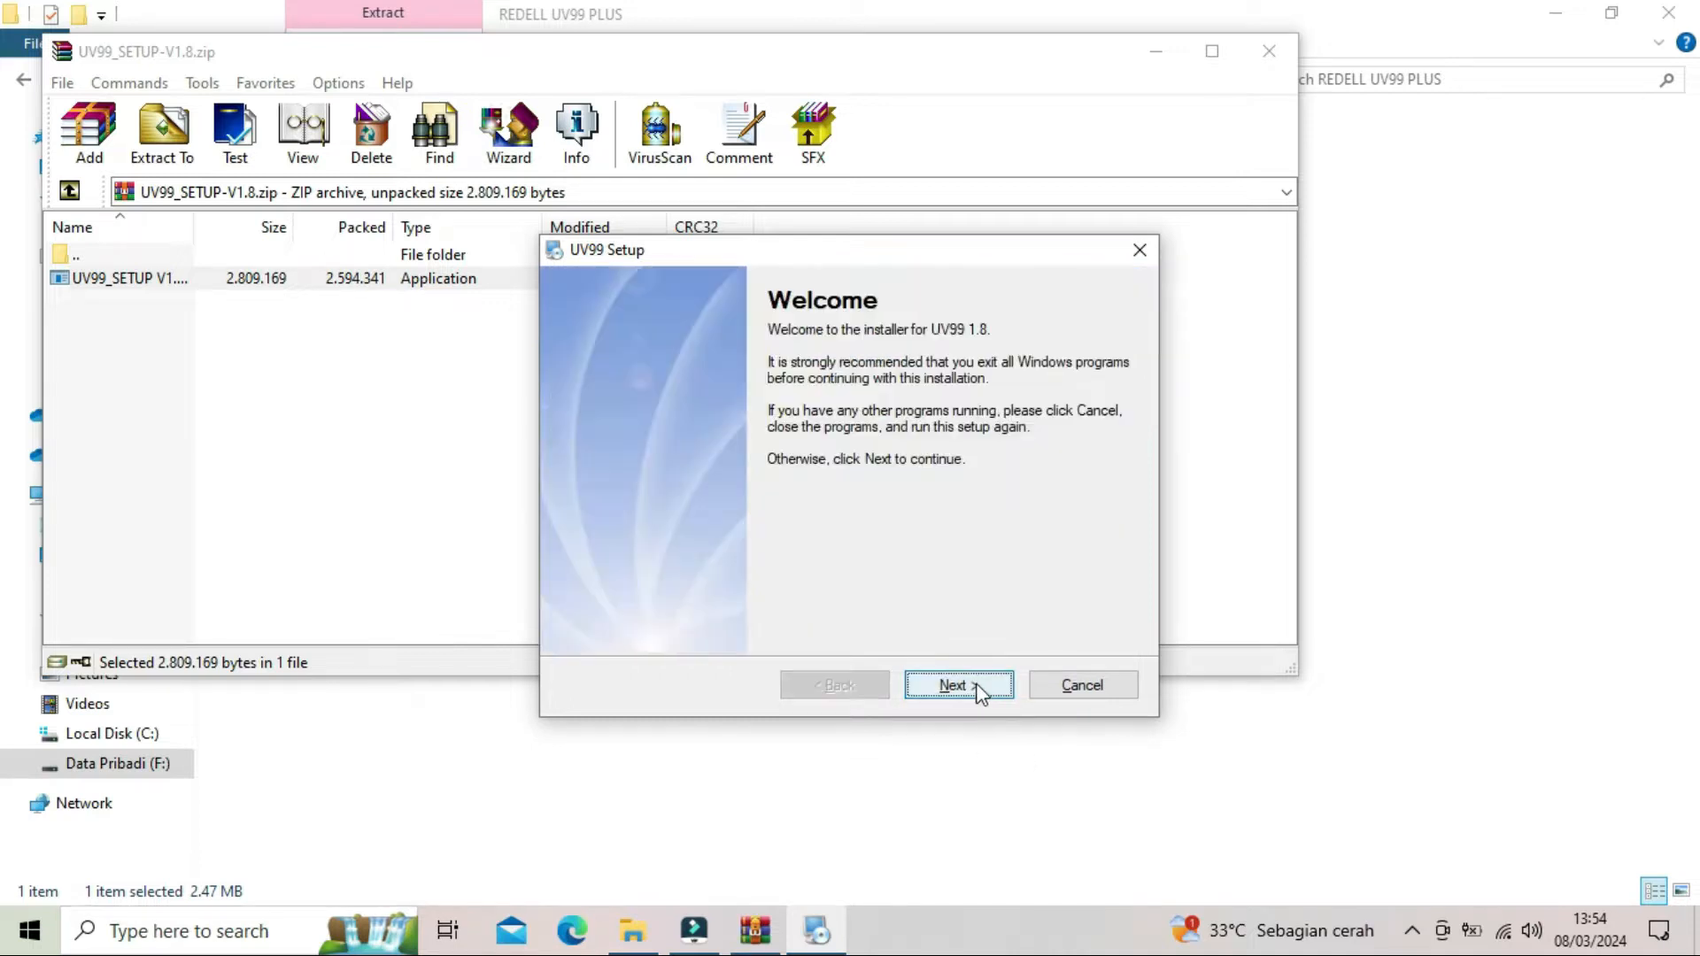
- Install UV99 into C:\Program Files (x86)\UV99 with shortcut folder UV99 for the current user, finish setup and close the archive and folder windows
click(957, 685)
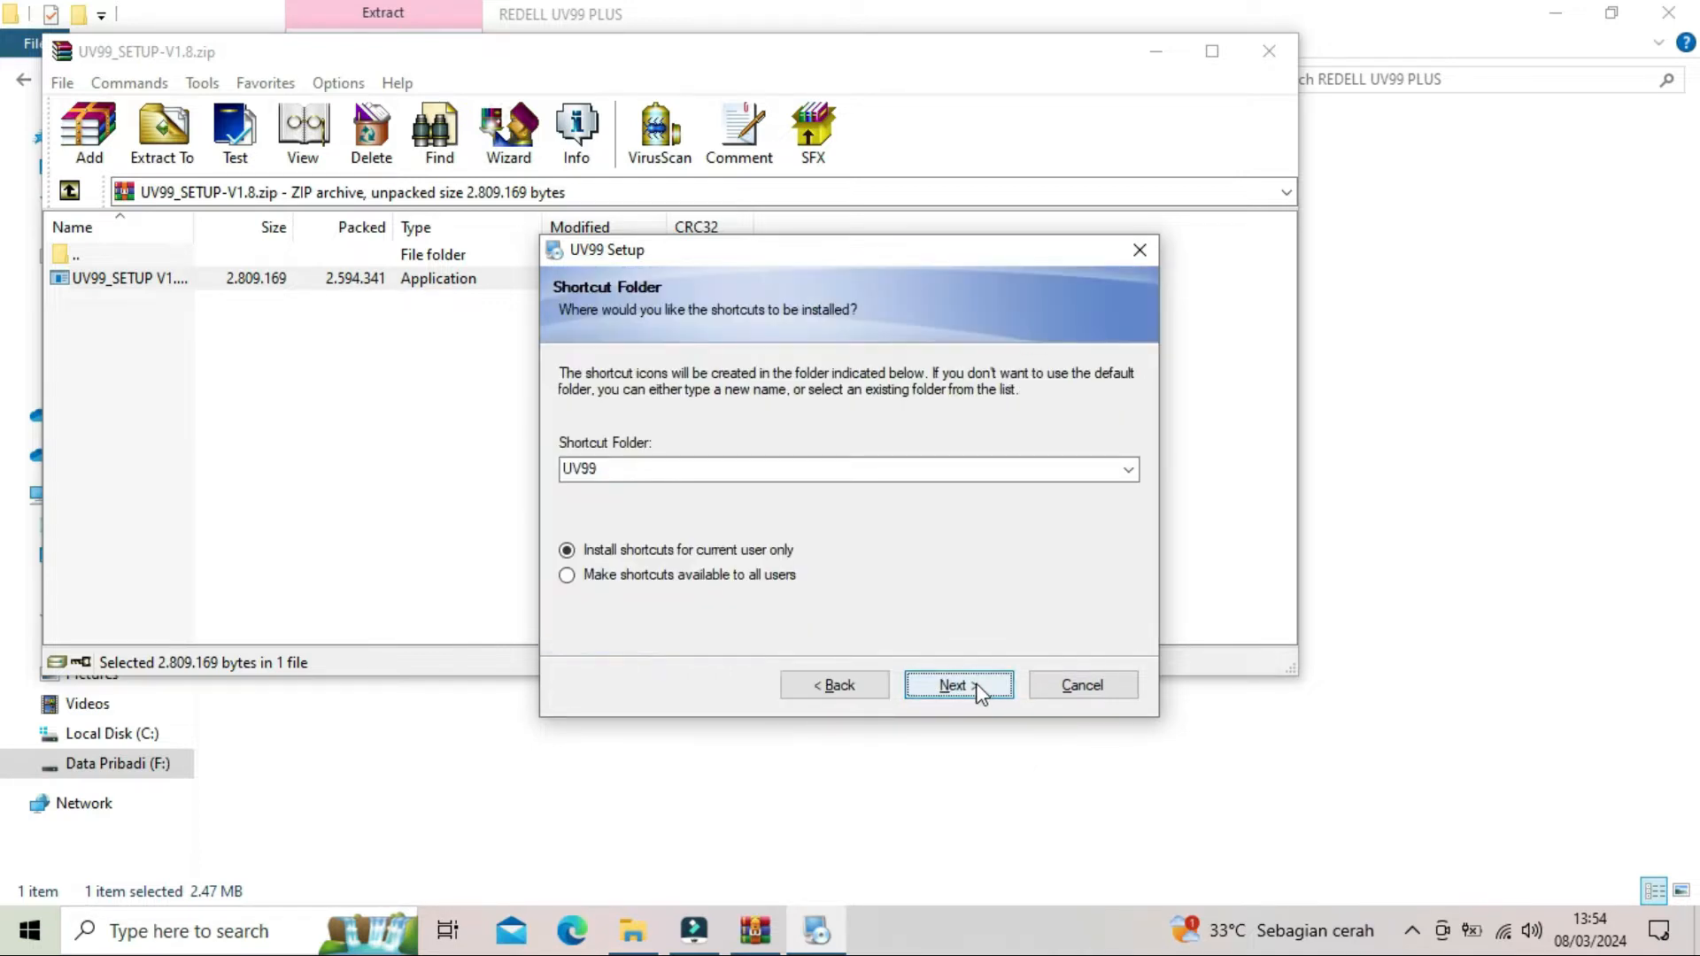
click(978, 685)
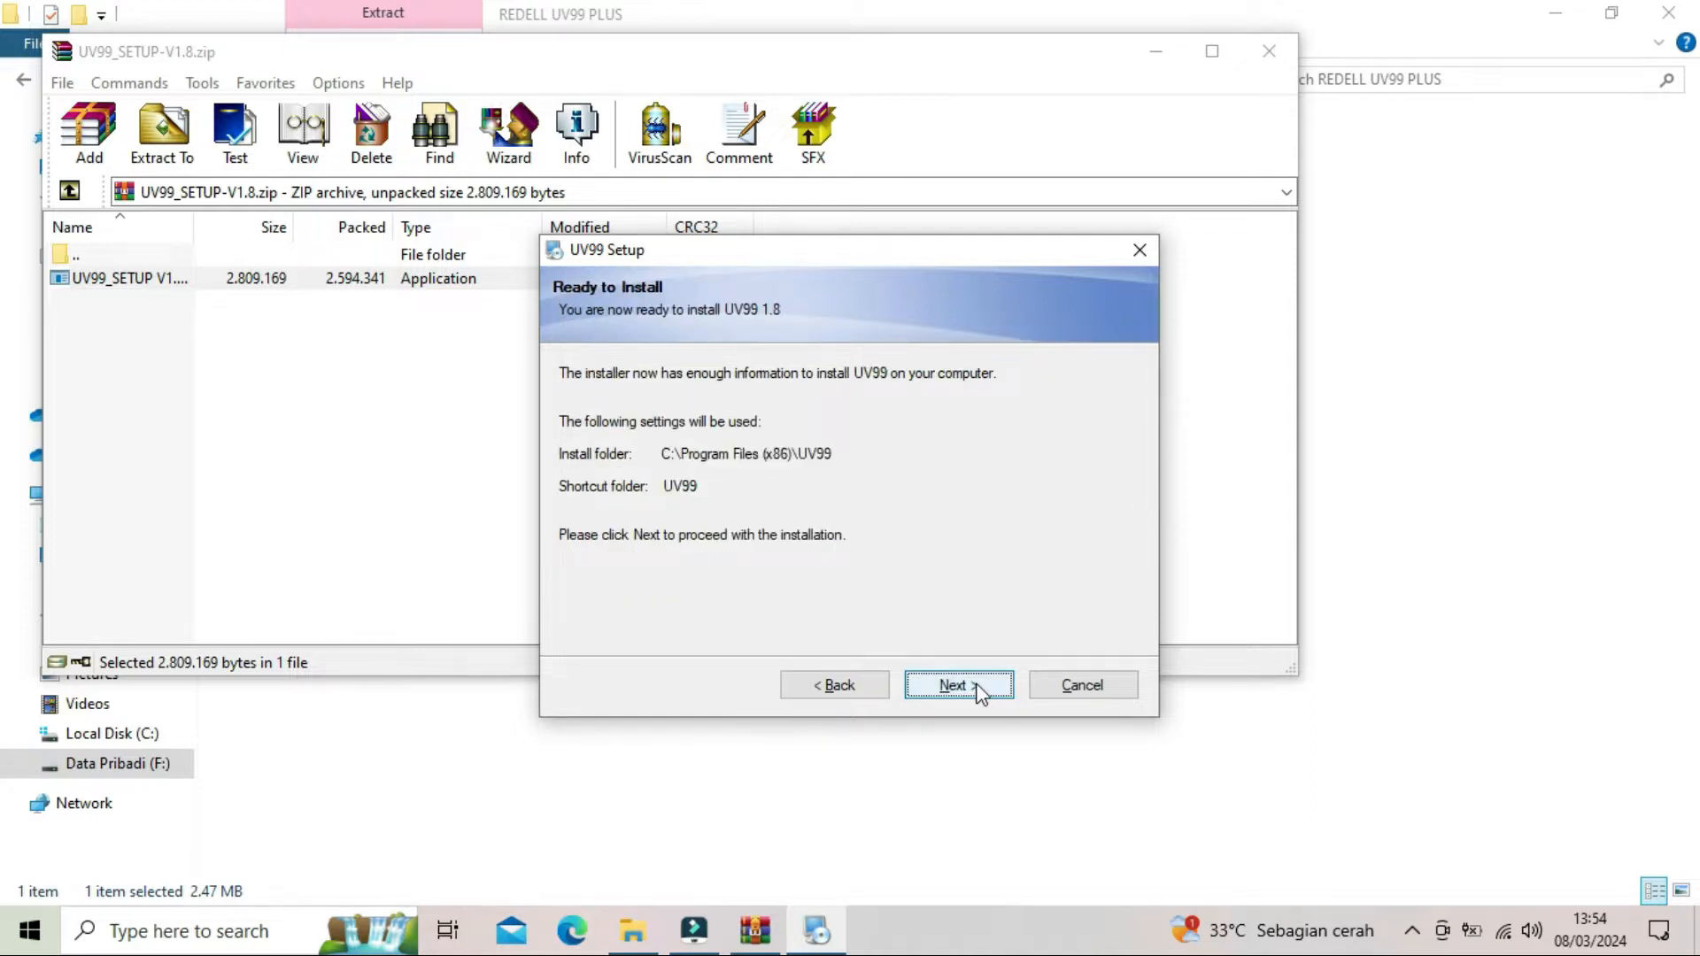
click(977, 687)
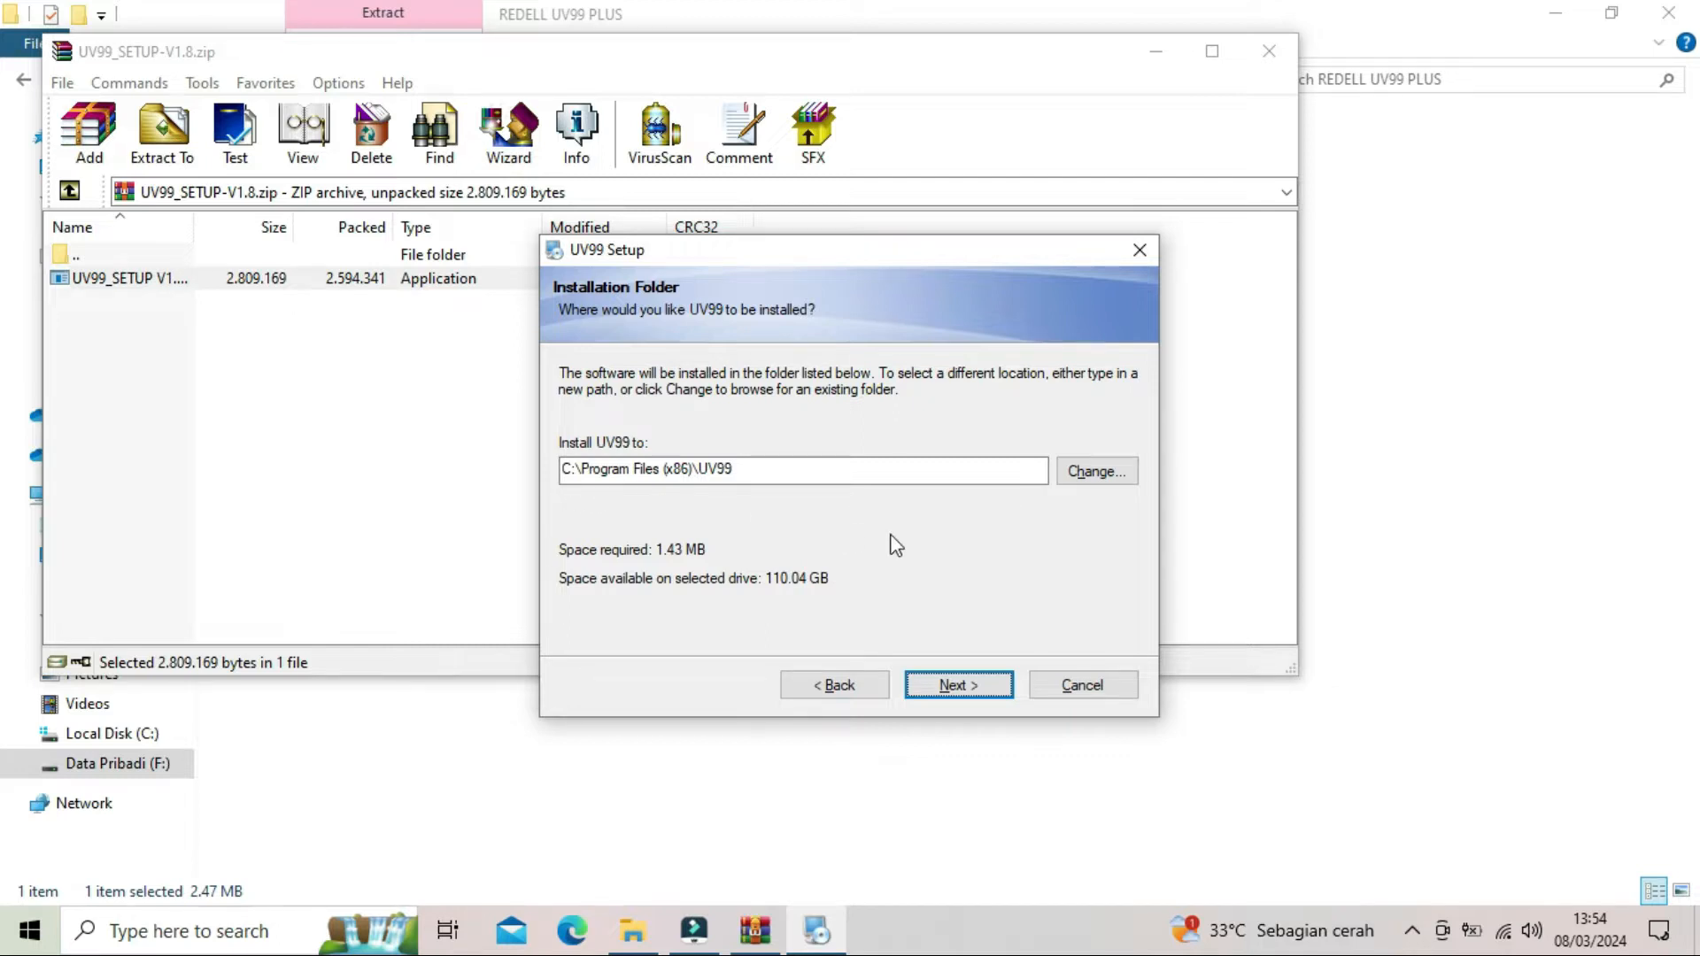
click(959, 686)
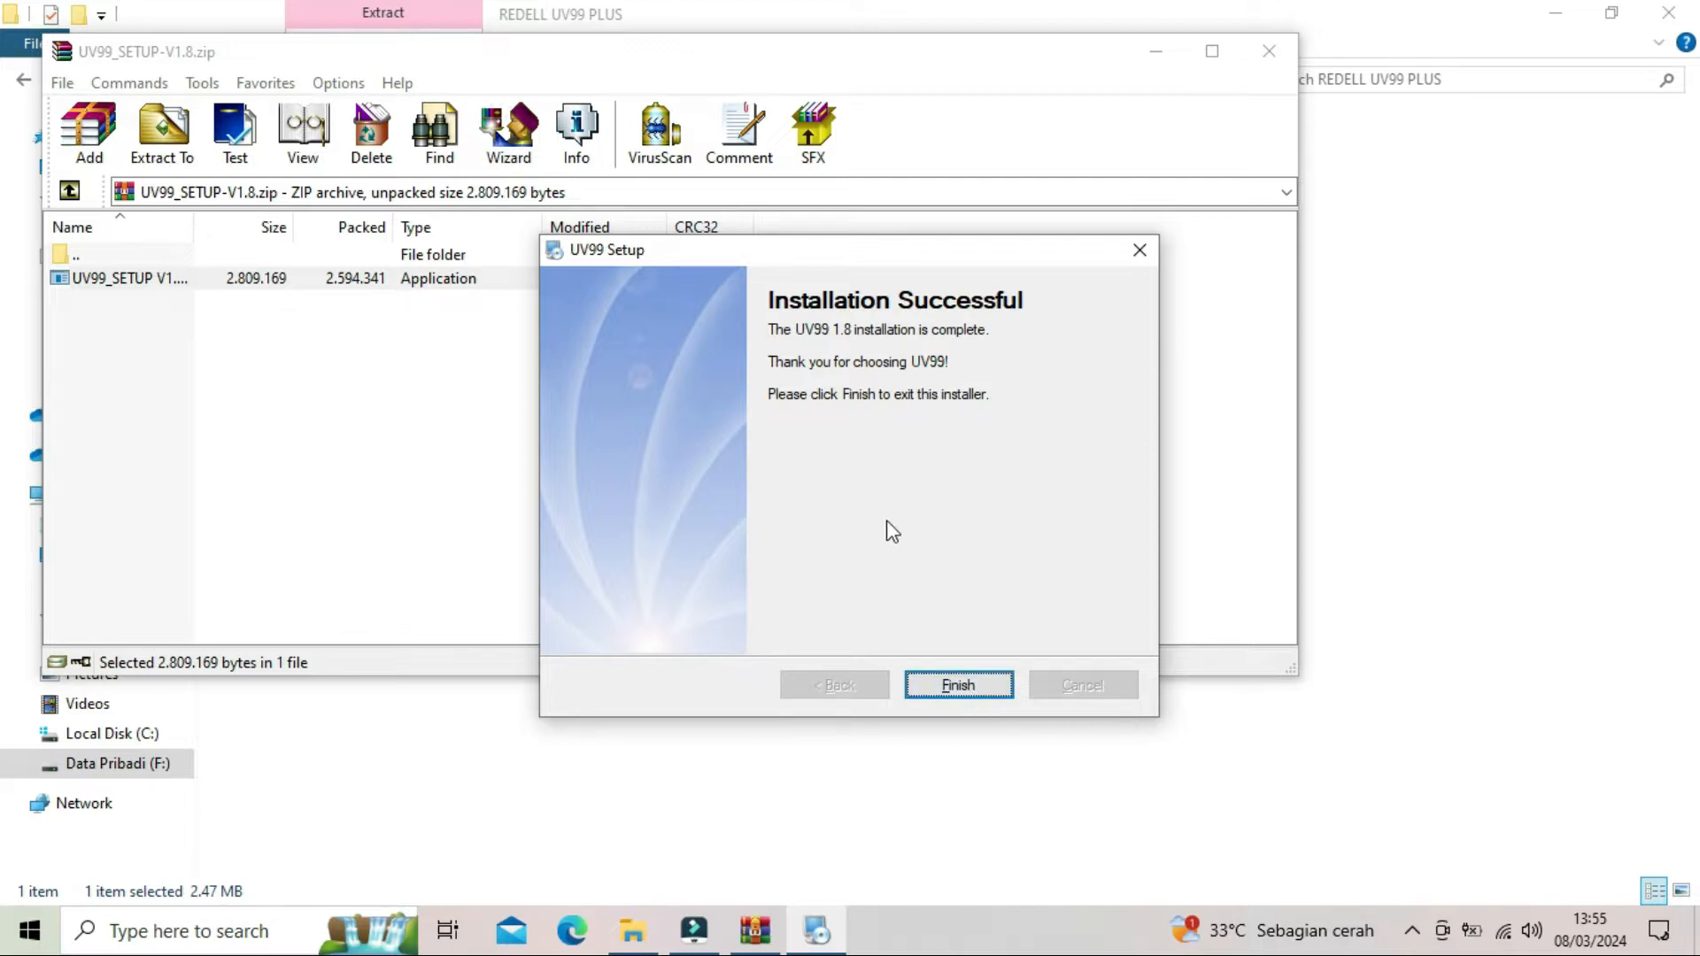
click(991, 683)
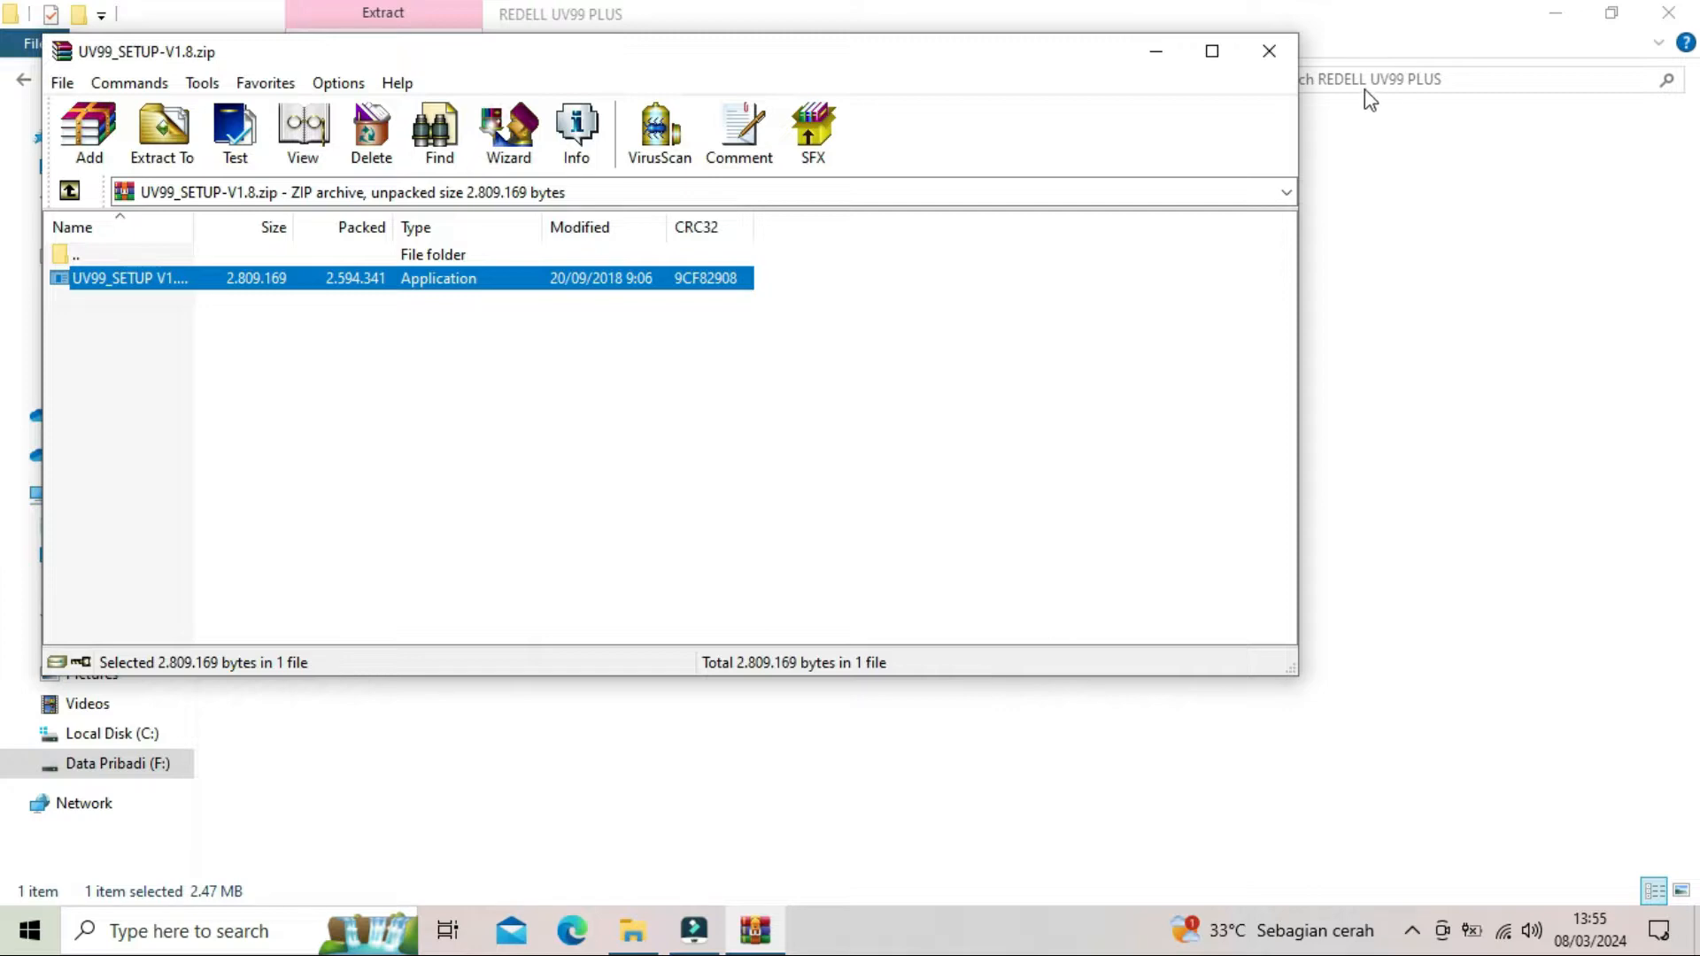
click(1269, 51)
click(1667, 13)
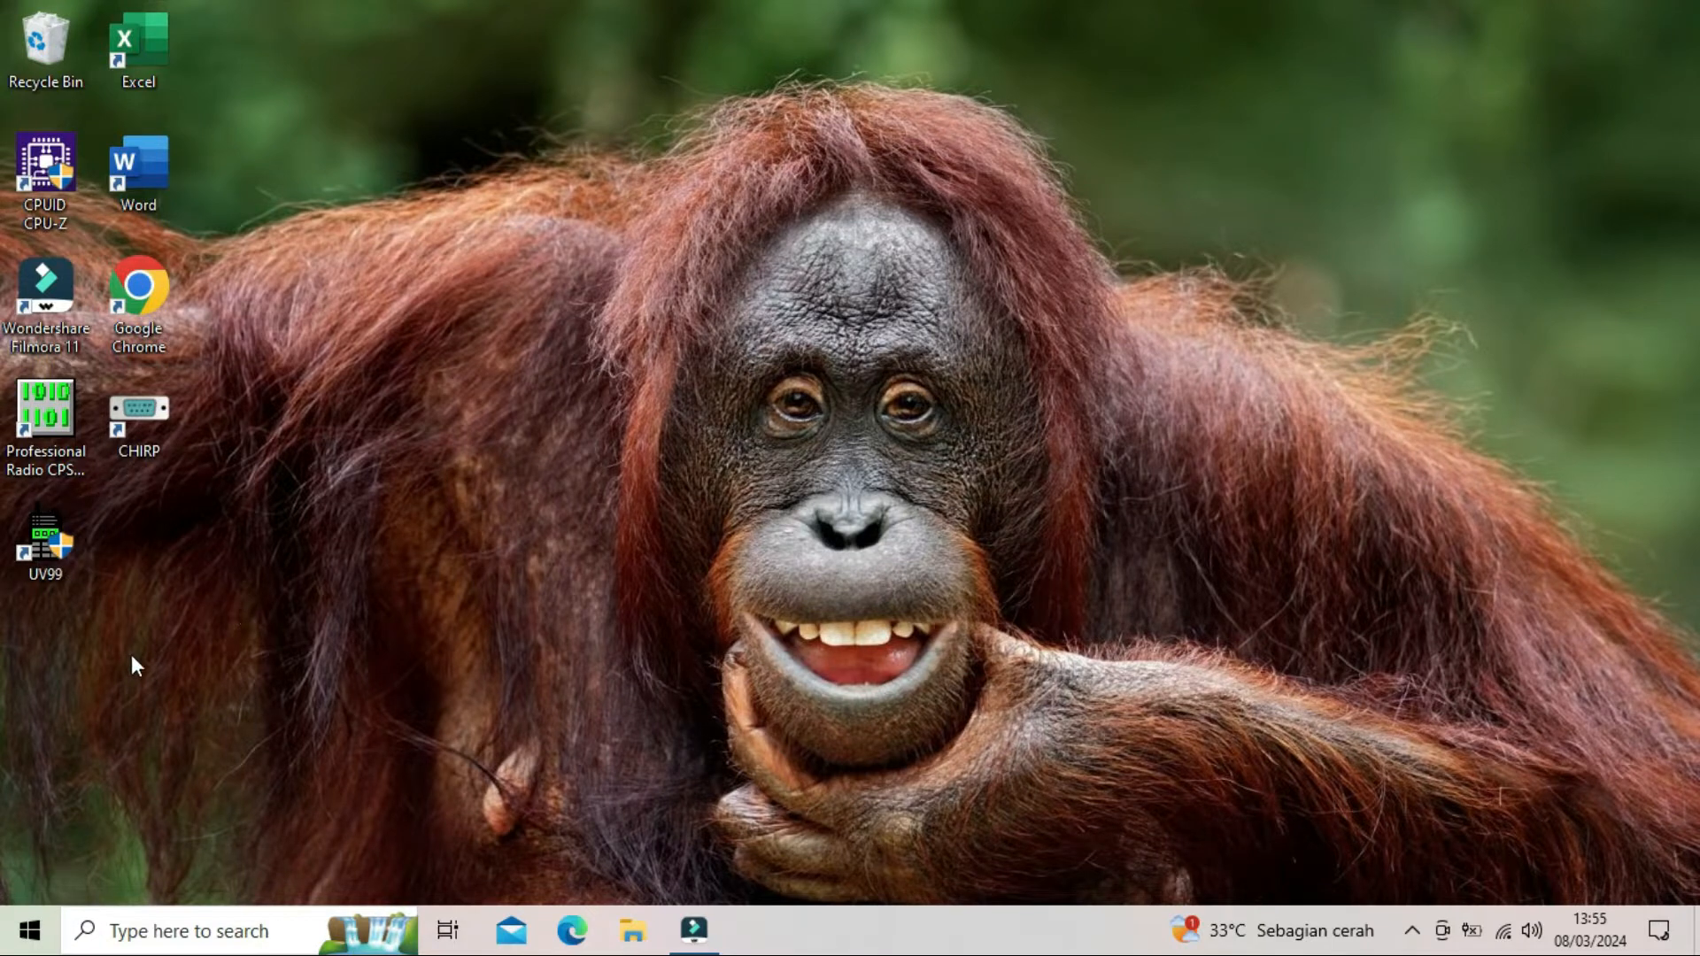
- Start UV99 from the desktop in a maximized window and move the Channel Information window toward the middle of the workspace
click(40, 560)
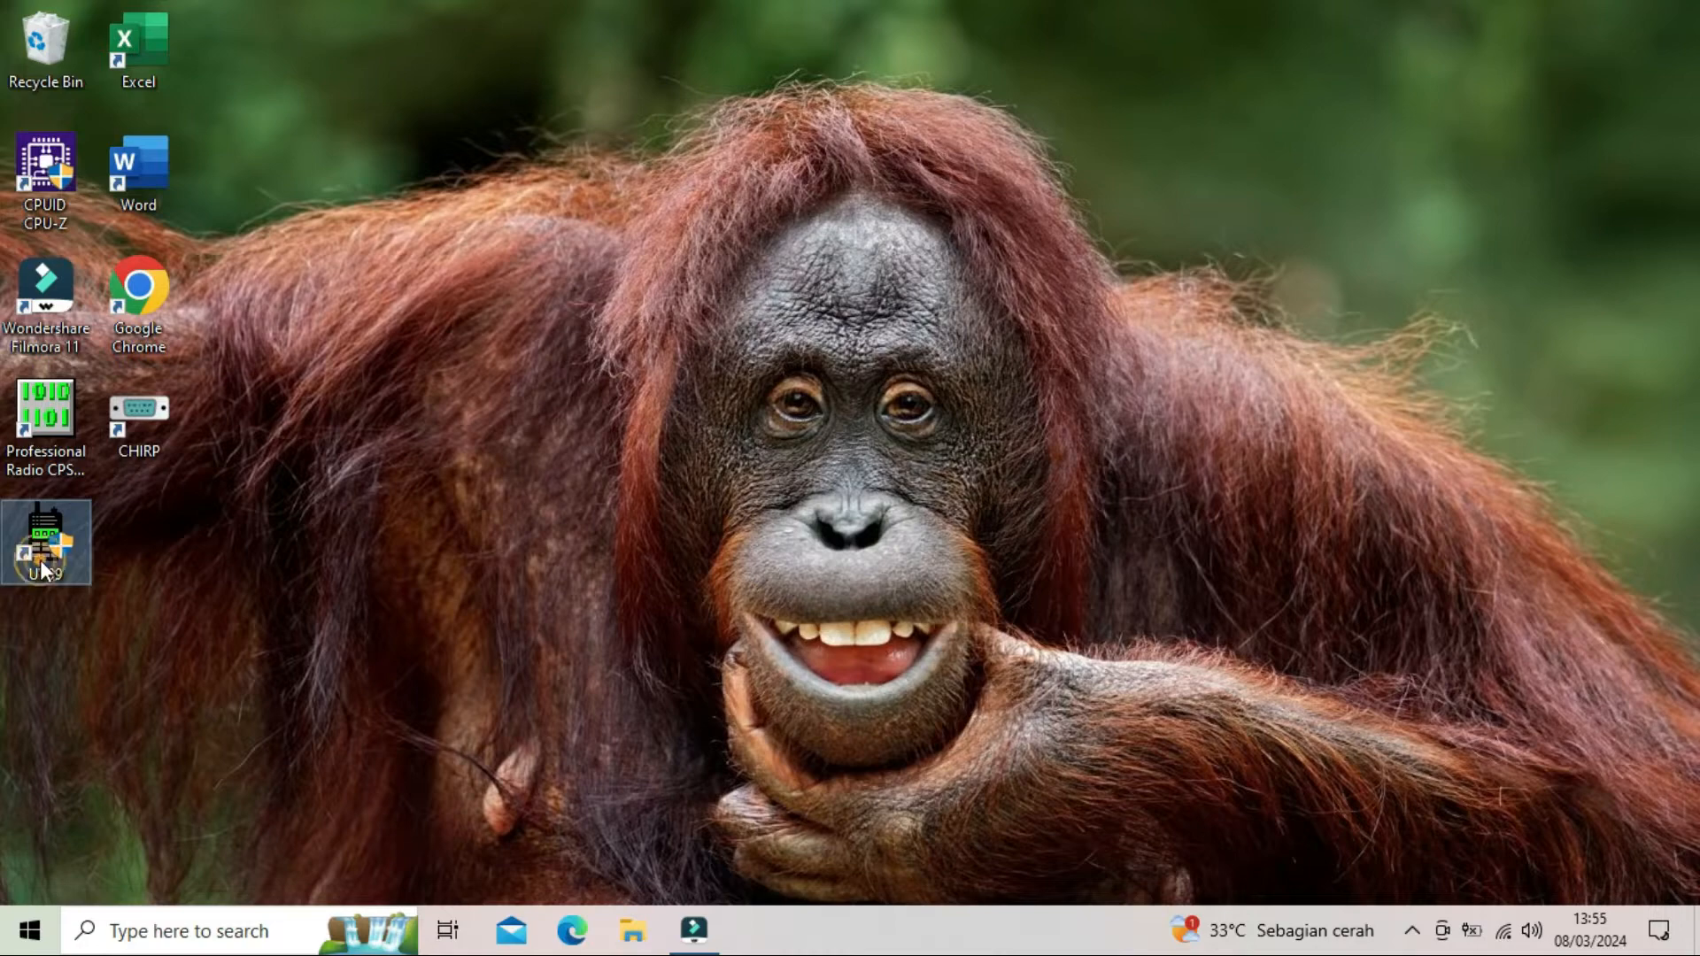
click(640, 634)
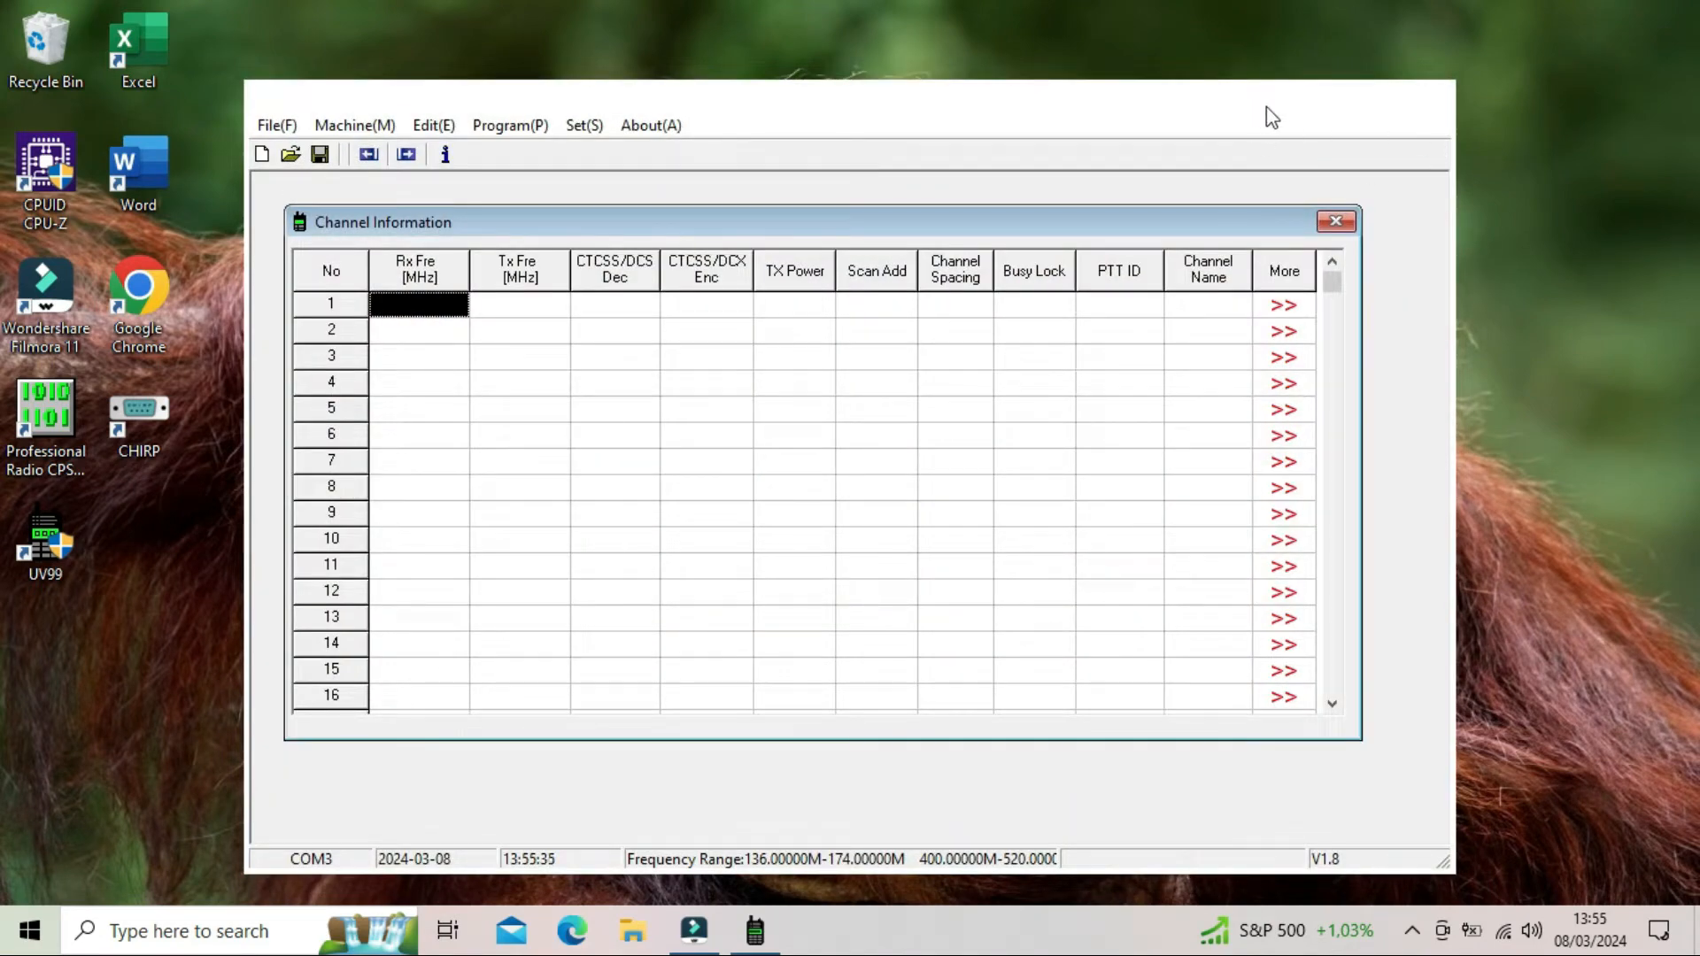
click(1367, 96)
click(1405, 97)
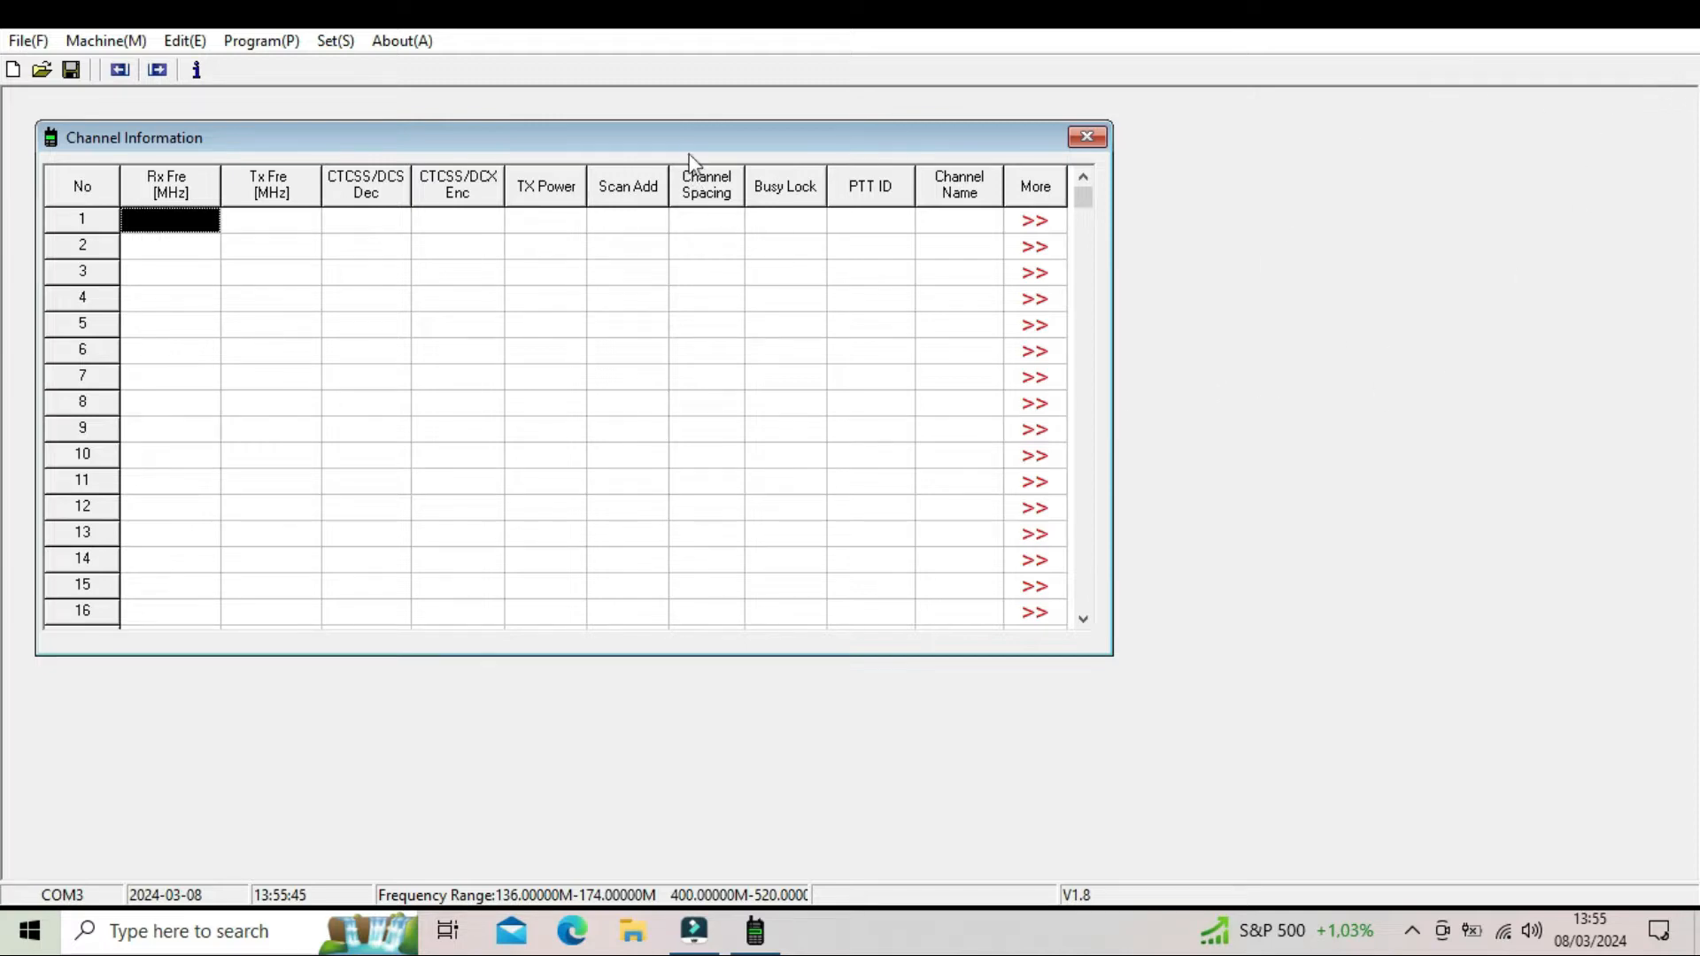
drag(690, 152, 905, 176)
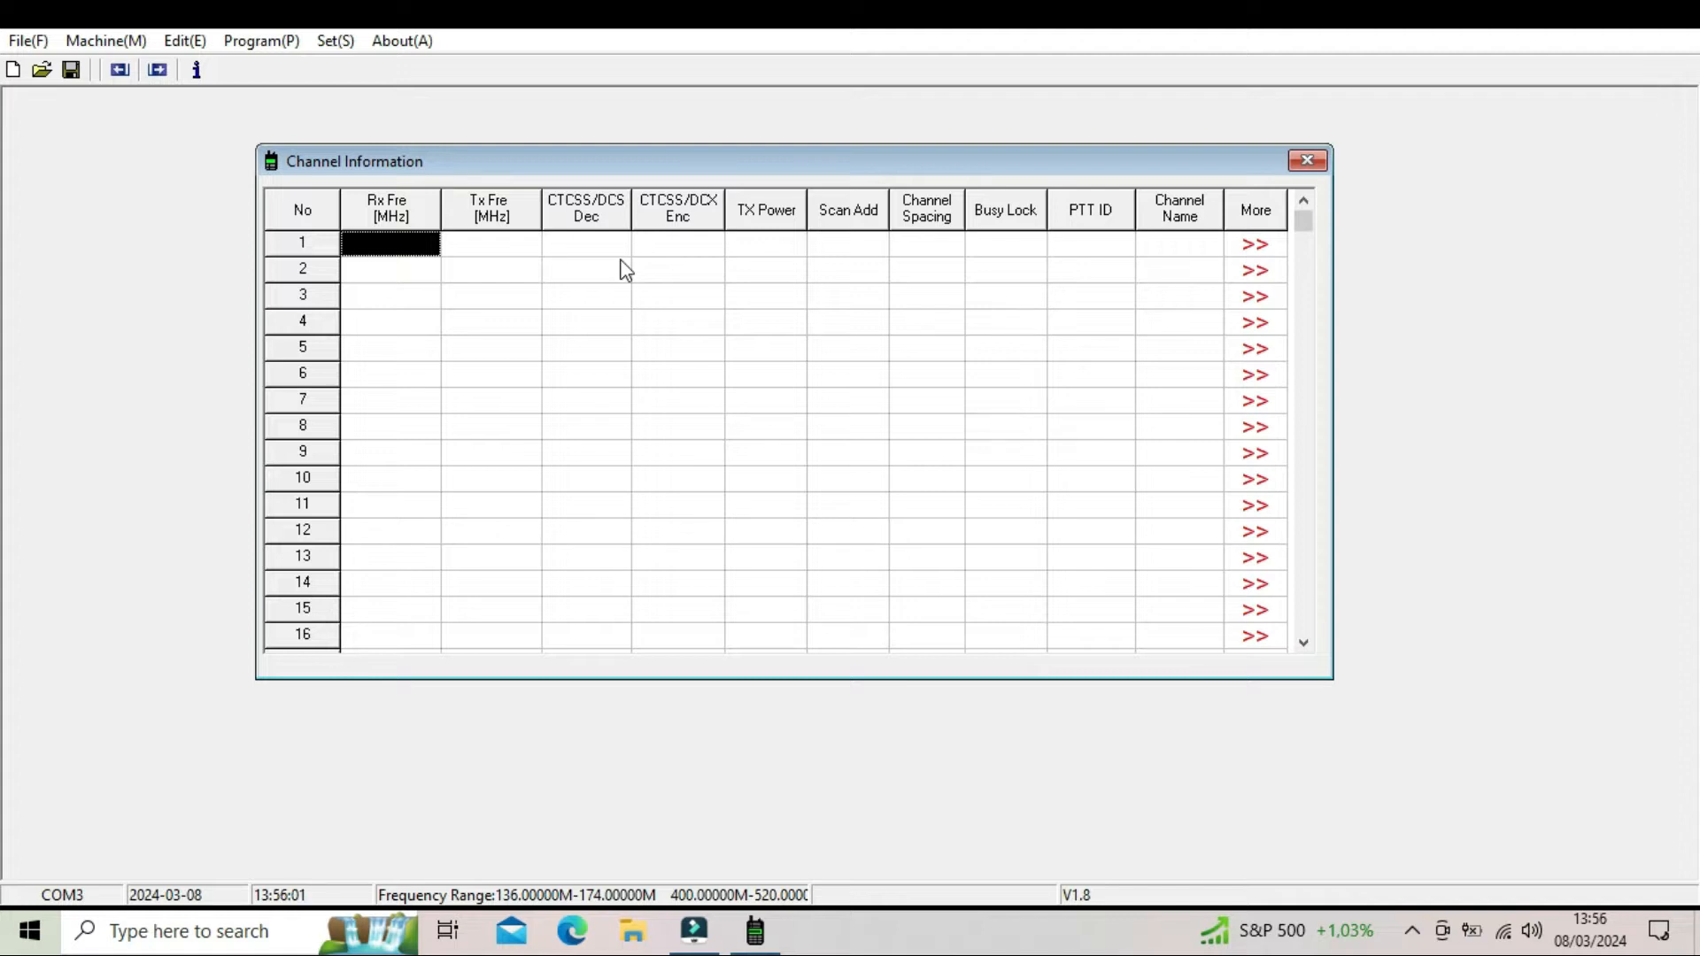
- Set the communication port to COM 1
click(343, 48)
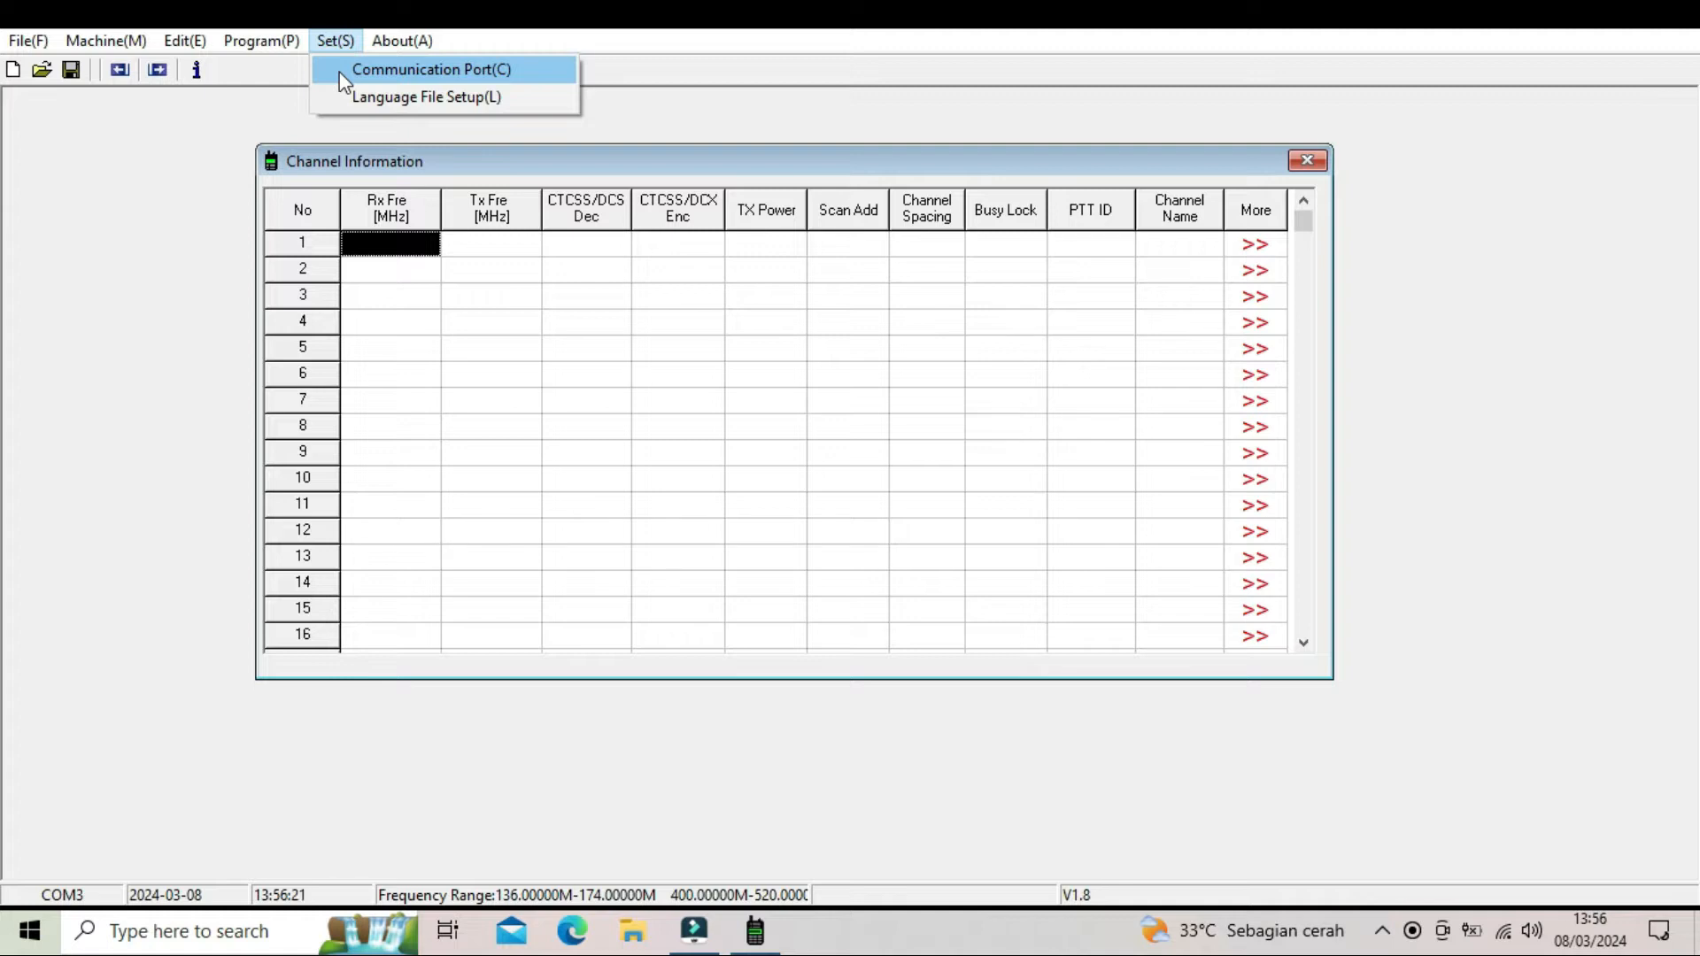
click(338, 72)
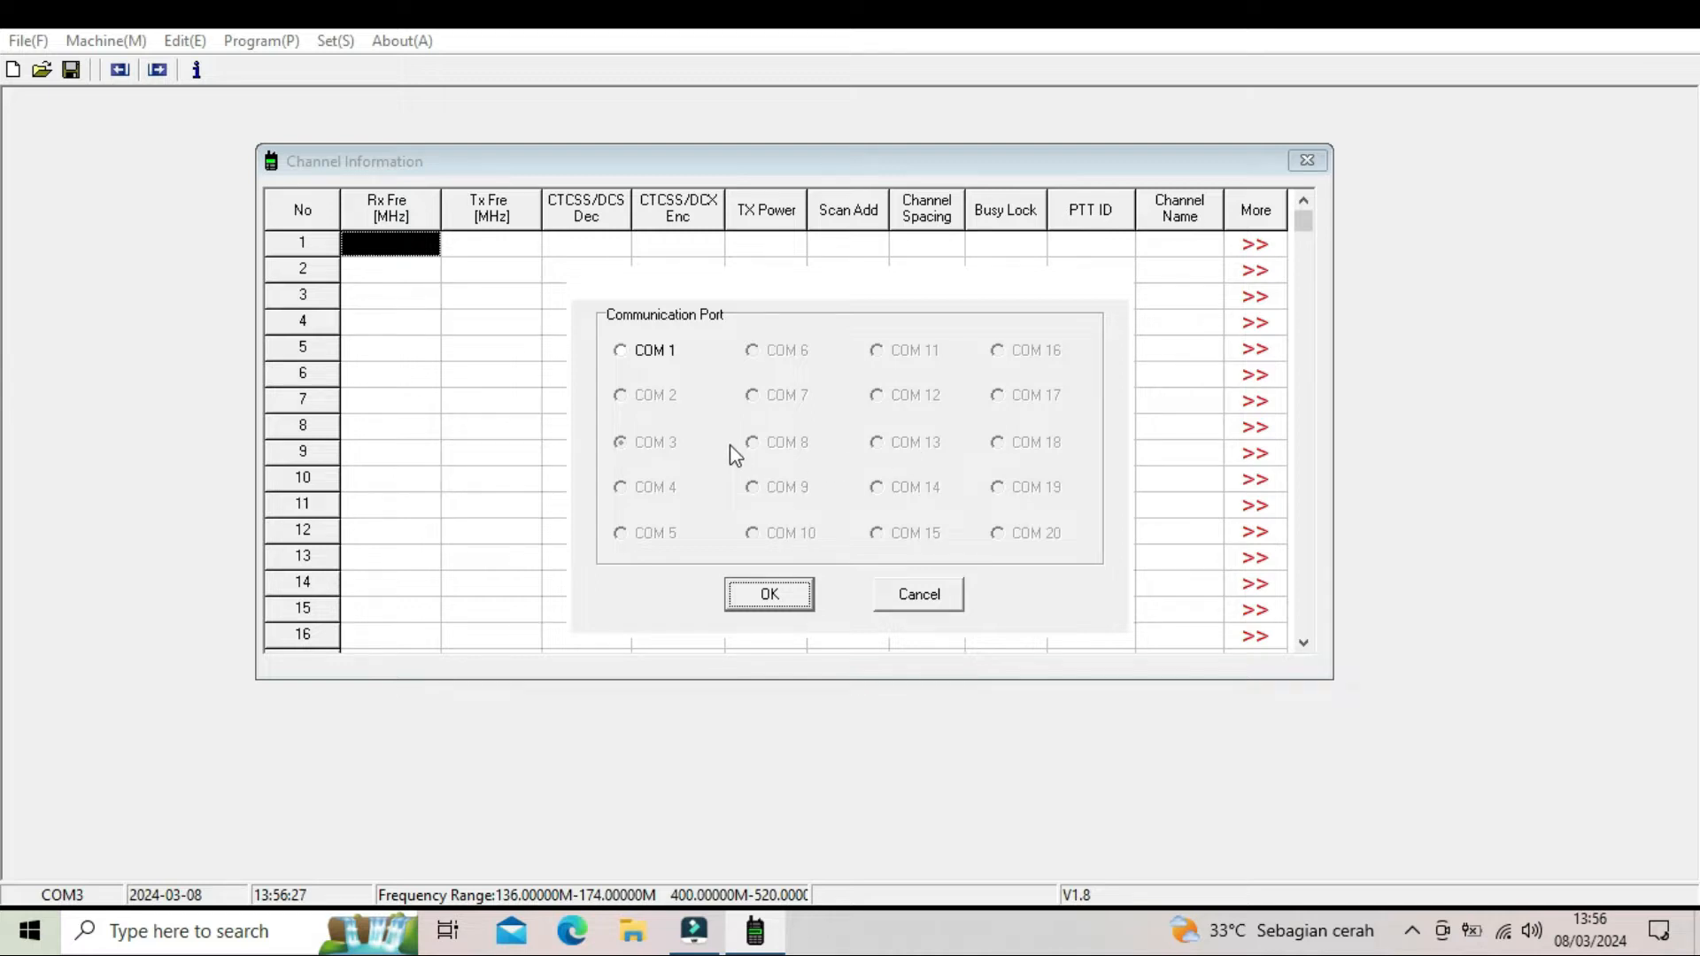
click(655, 352)
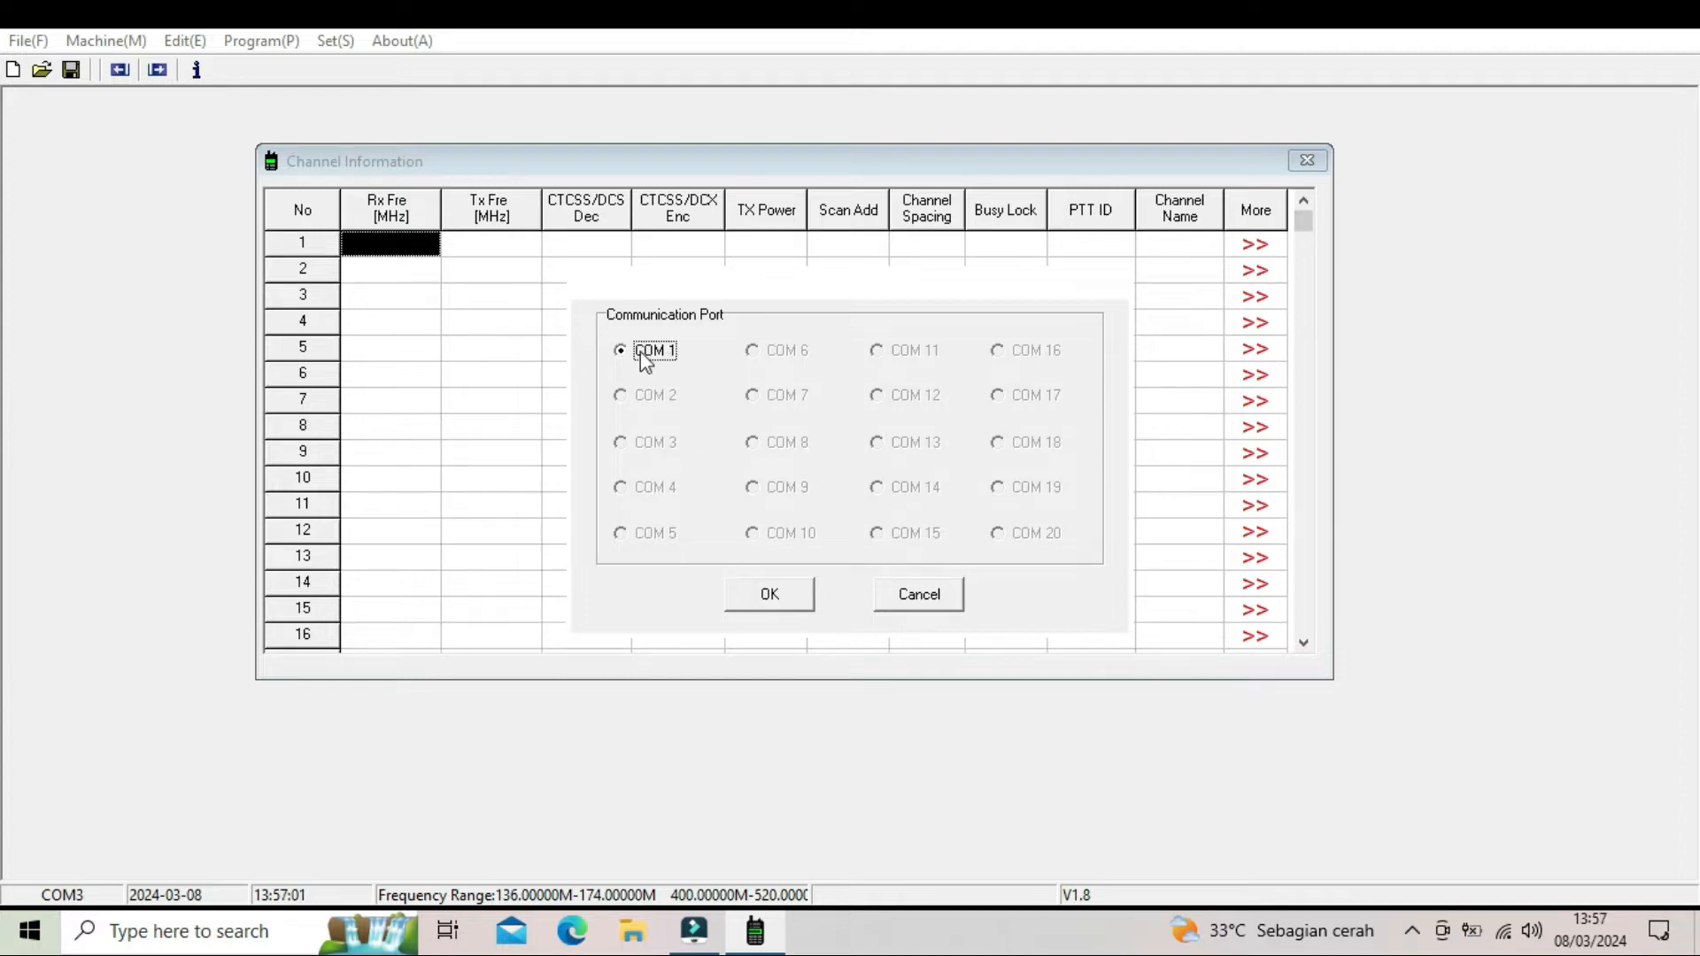
click(805, 599)
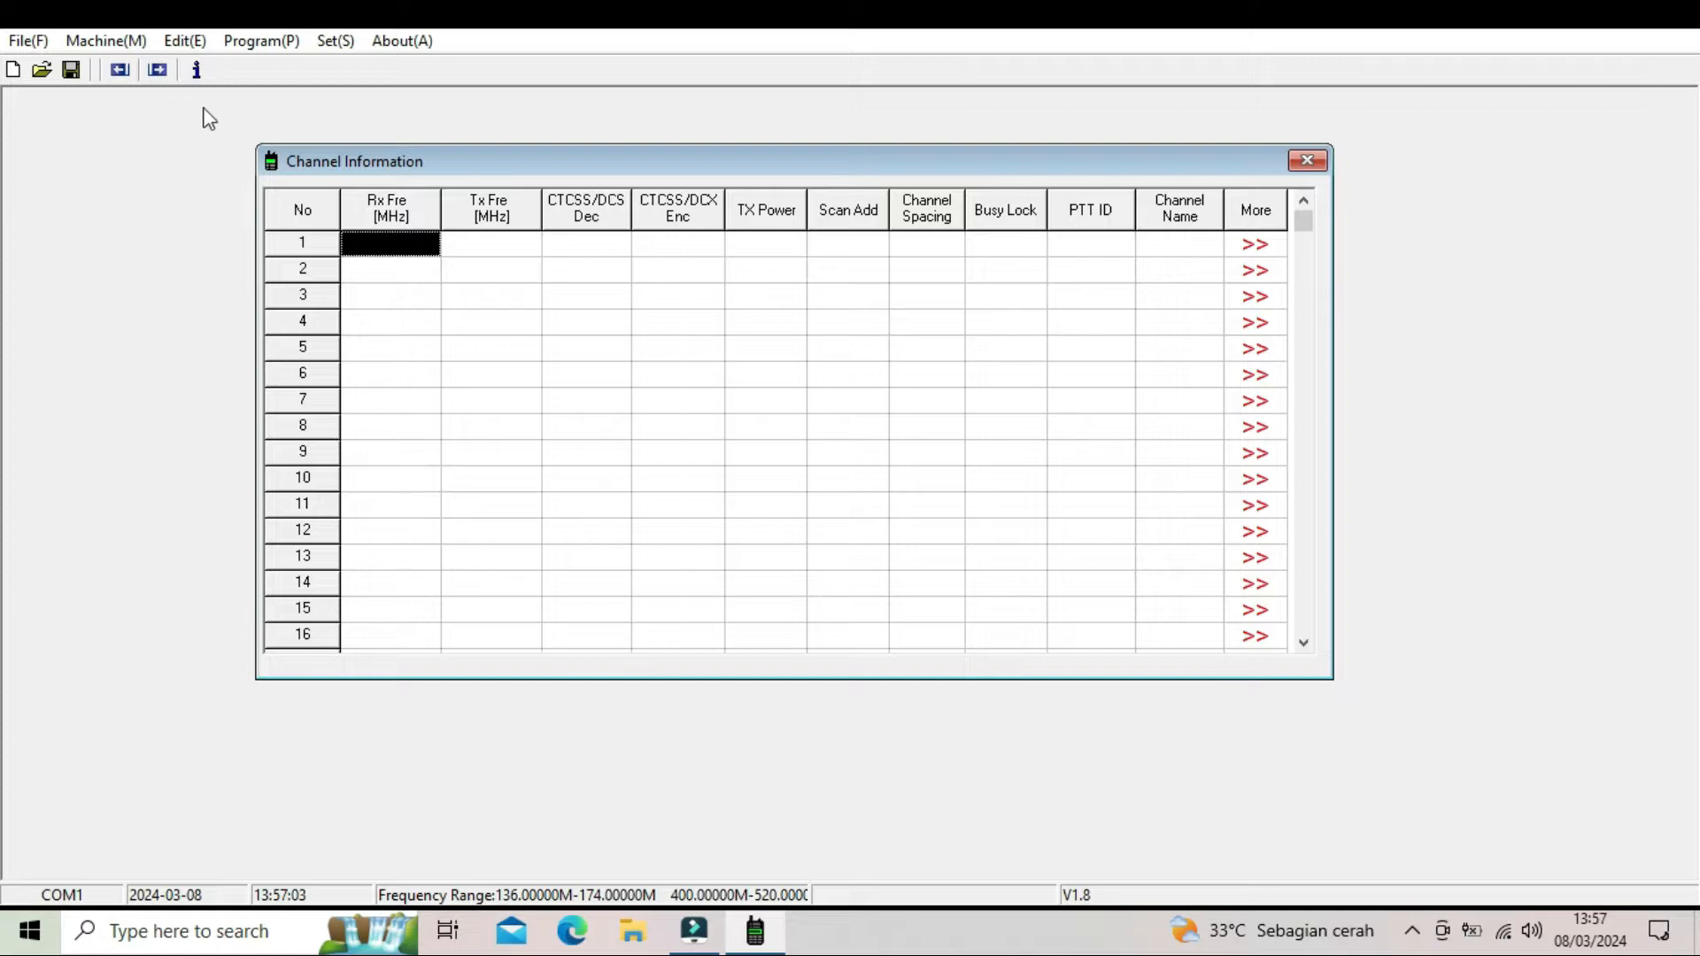
click(239, 44)
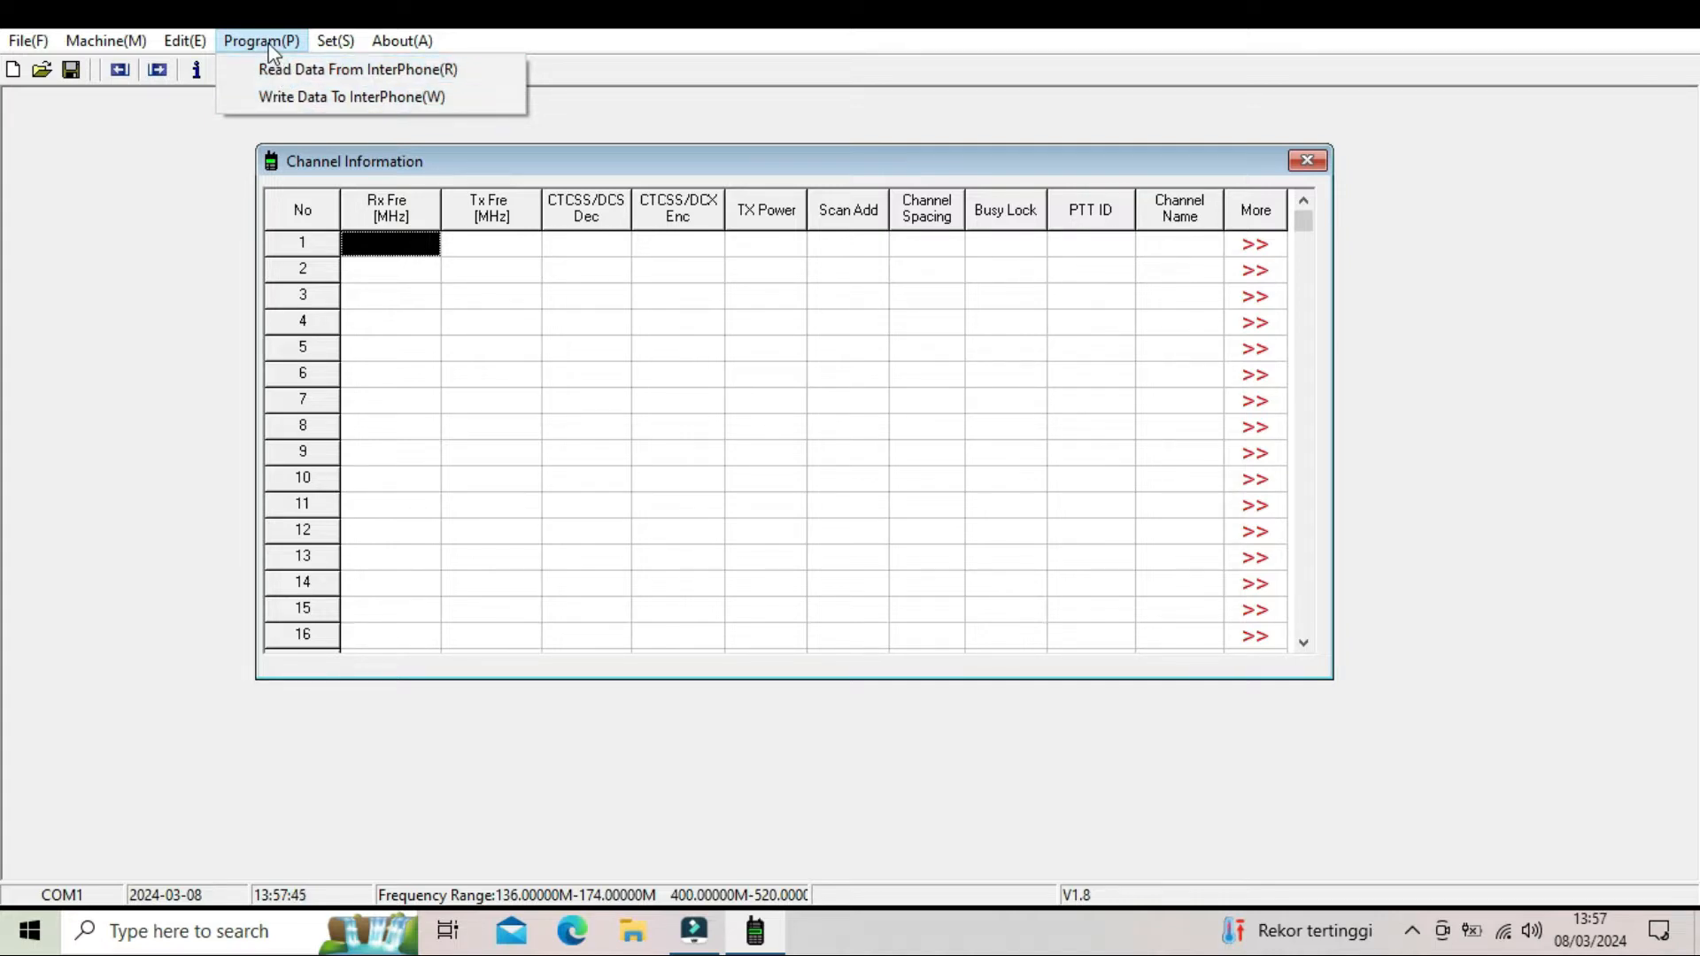
click(177, 120)
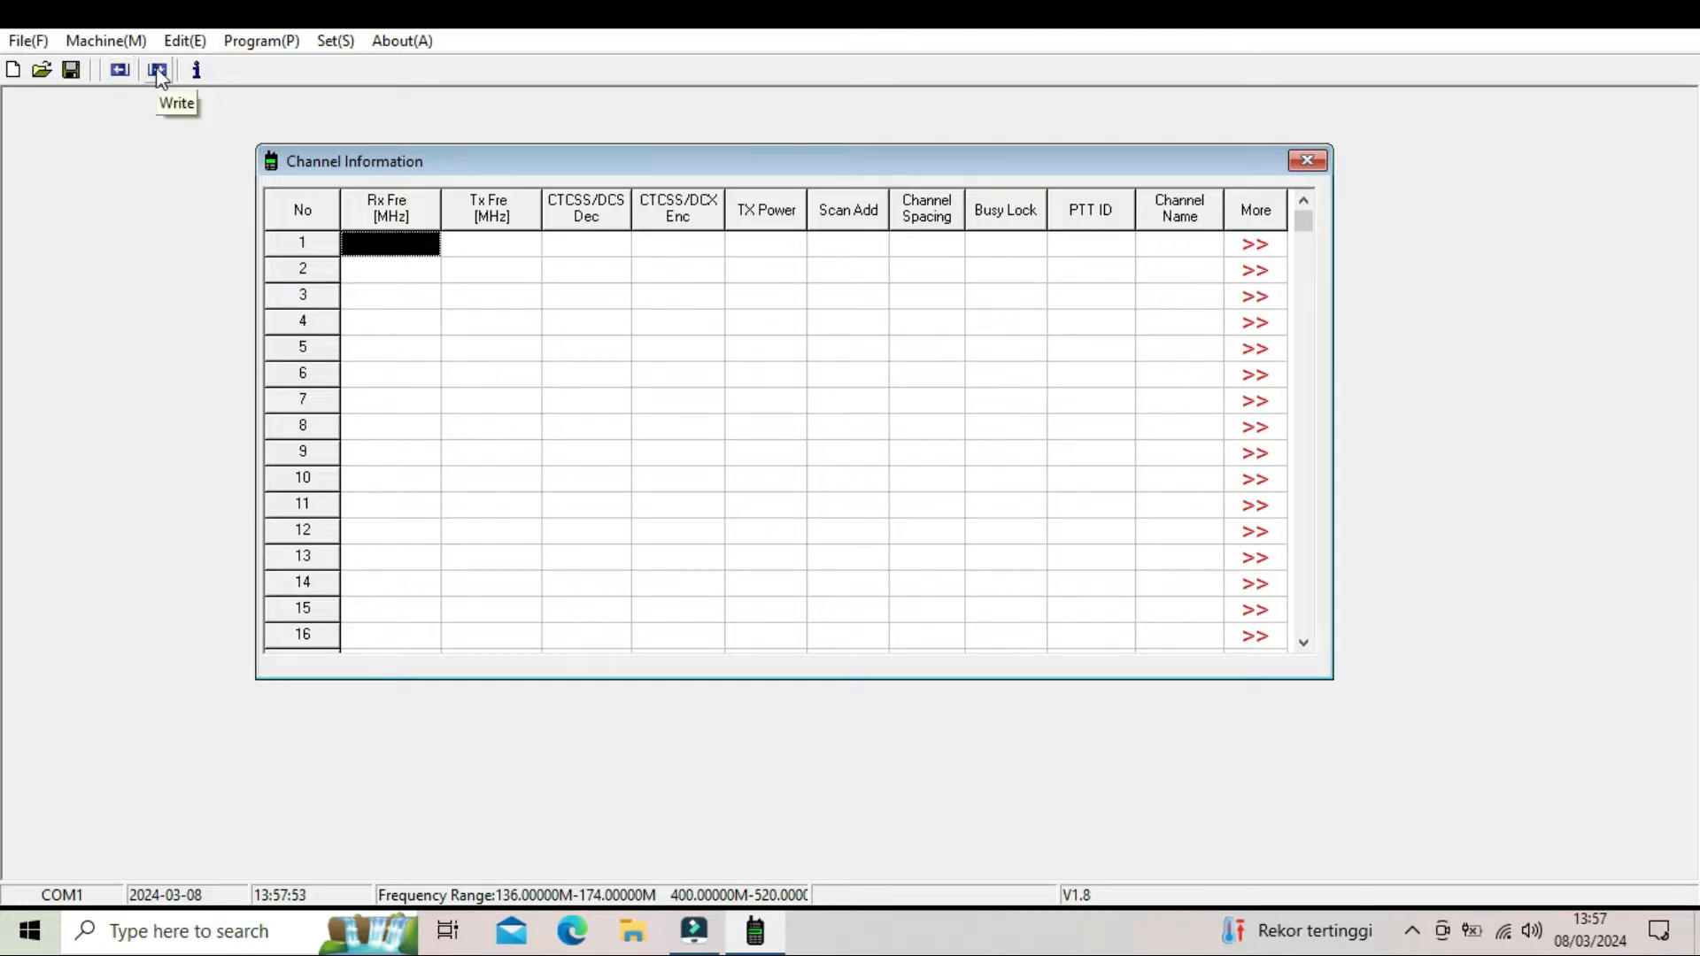
- Read the stored channel data from the connected radio into the channel table and close the read dialog
click(248, 52)
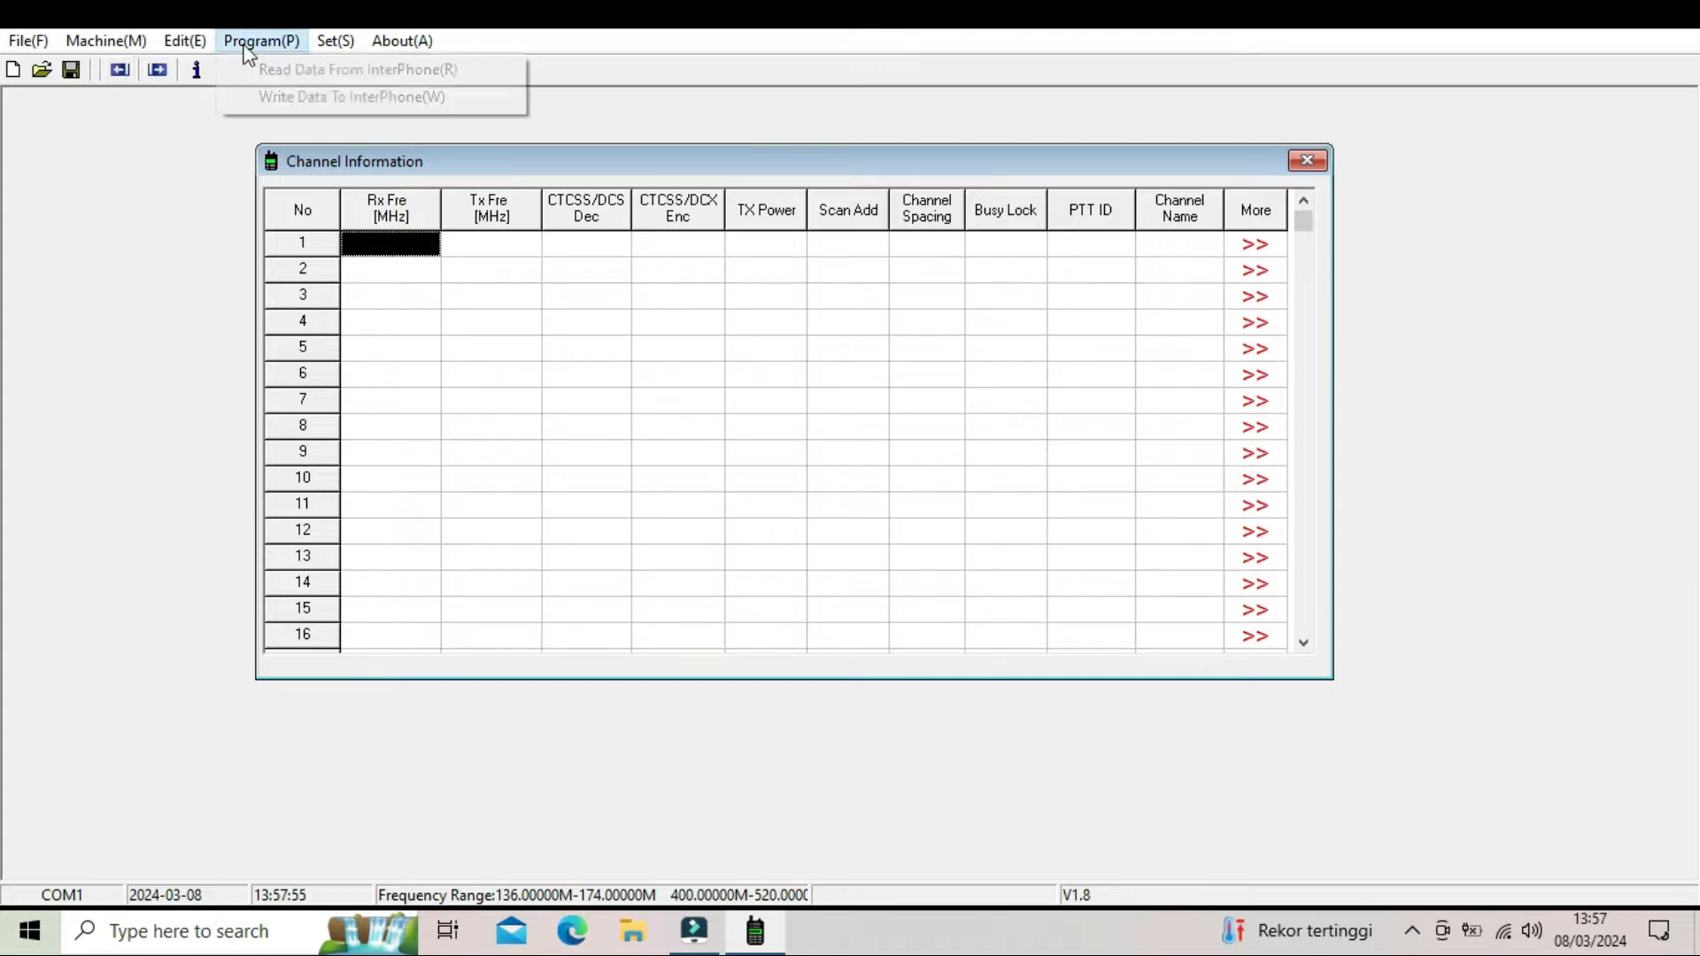
click(142, 81)
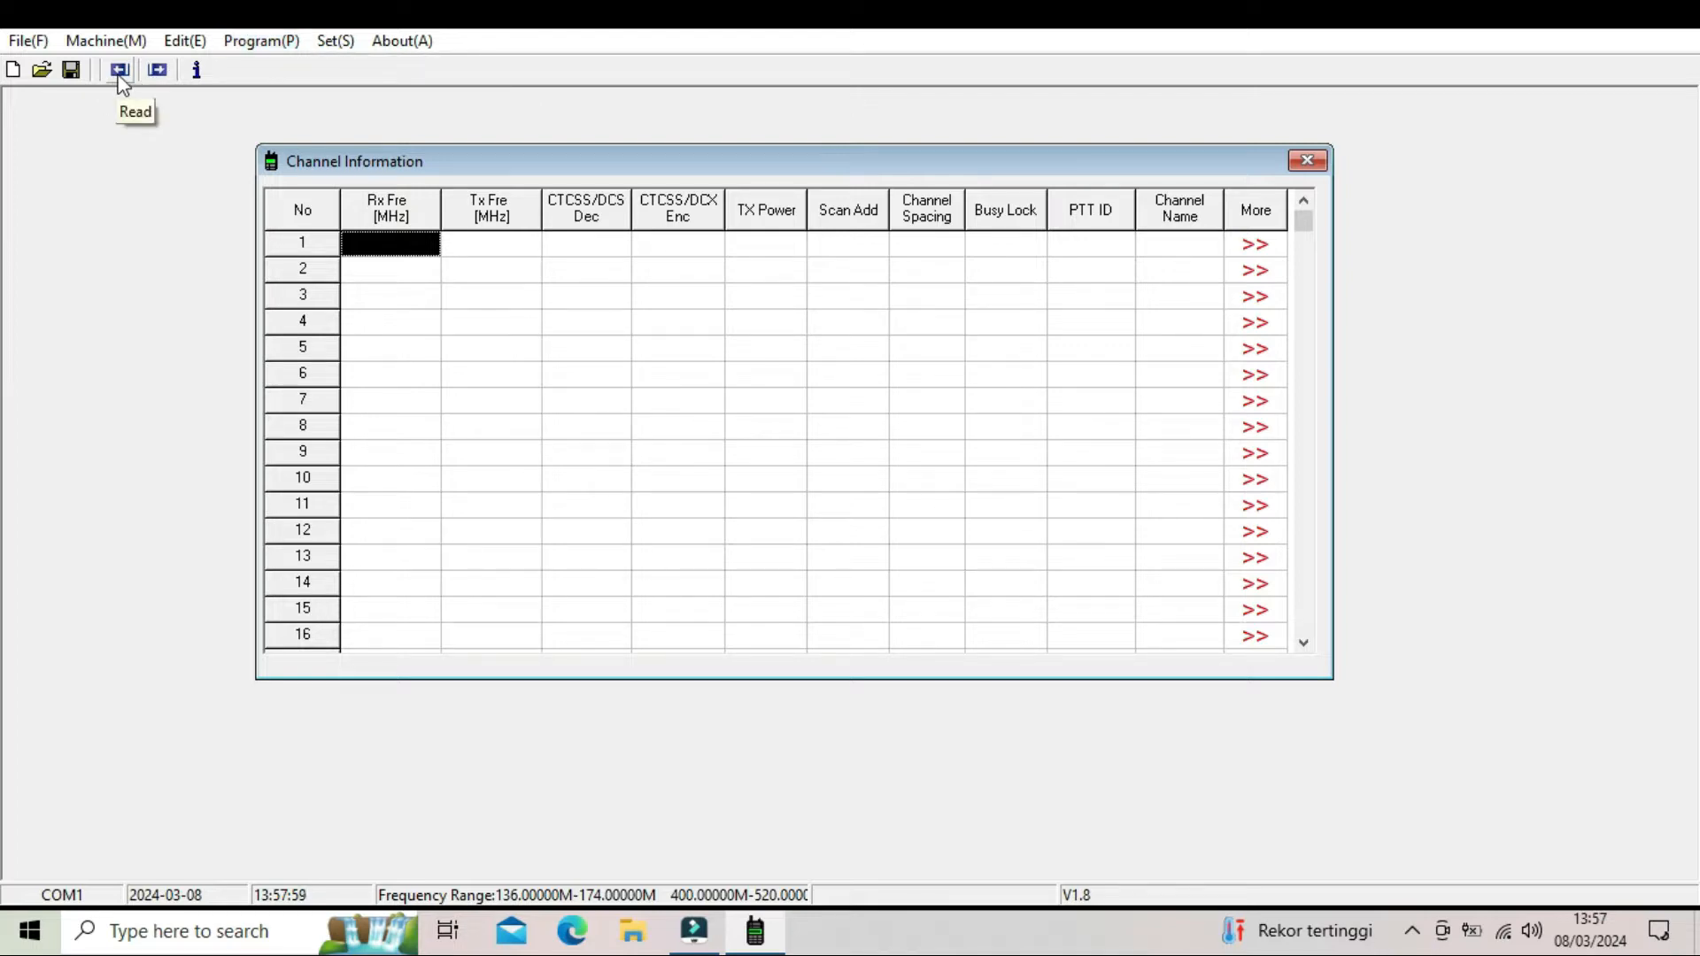
click(120, 76)
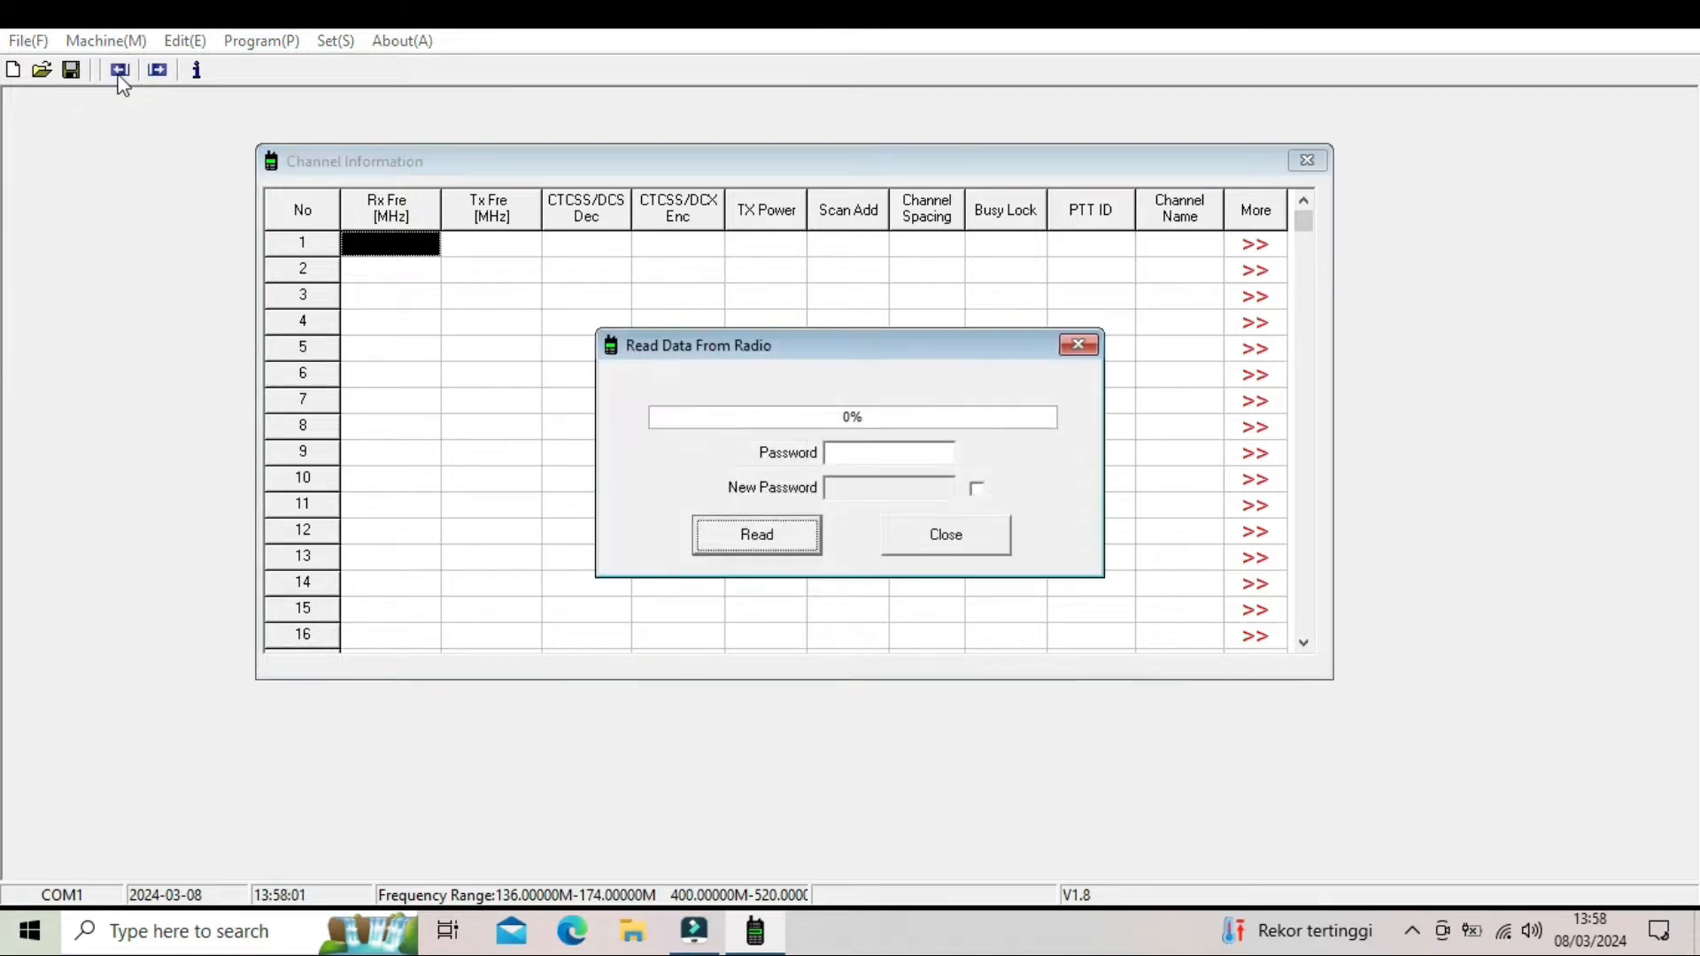
click(794, 545)
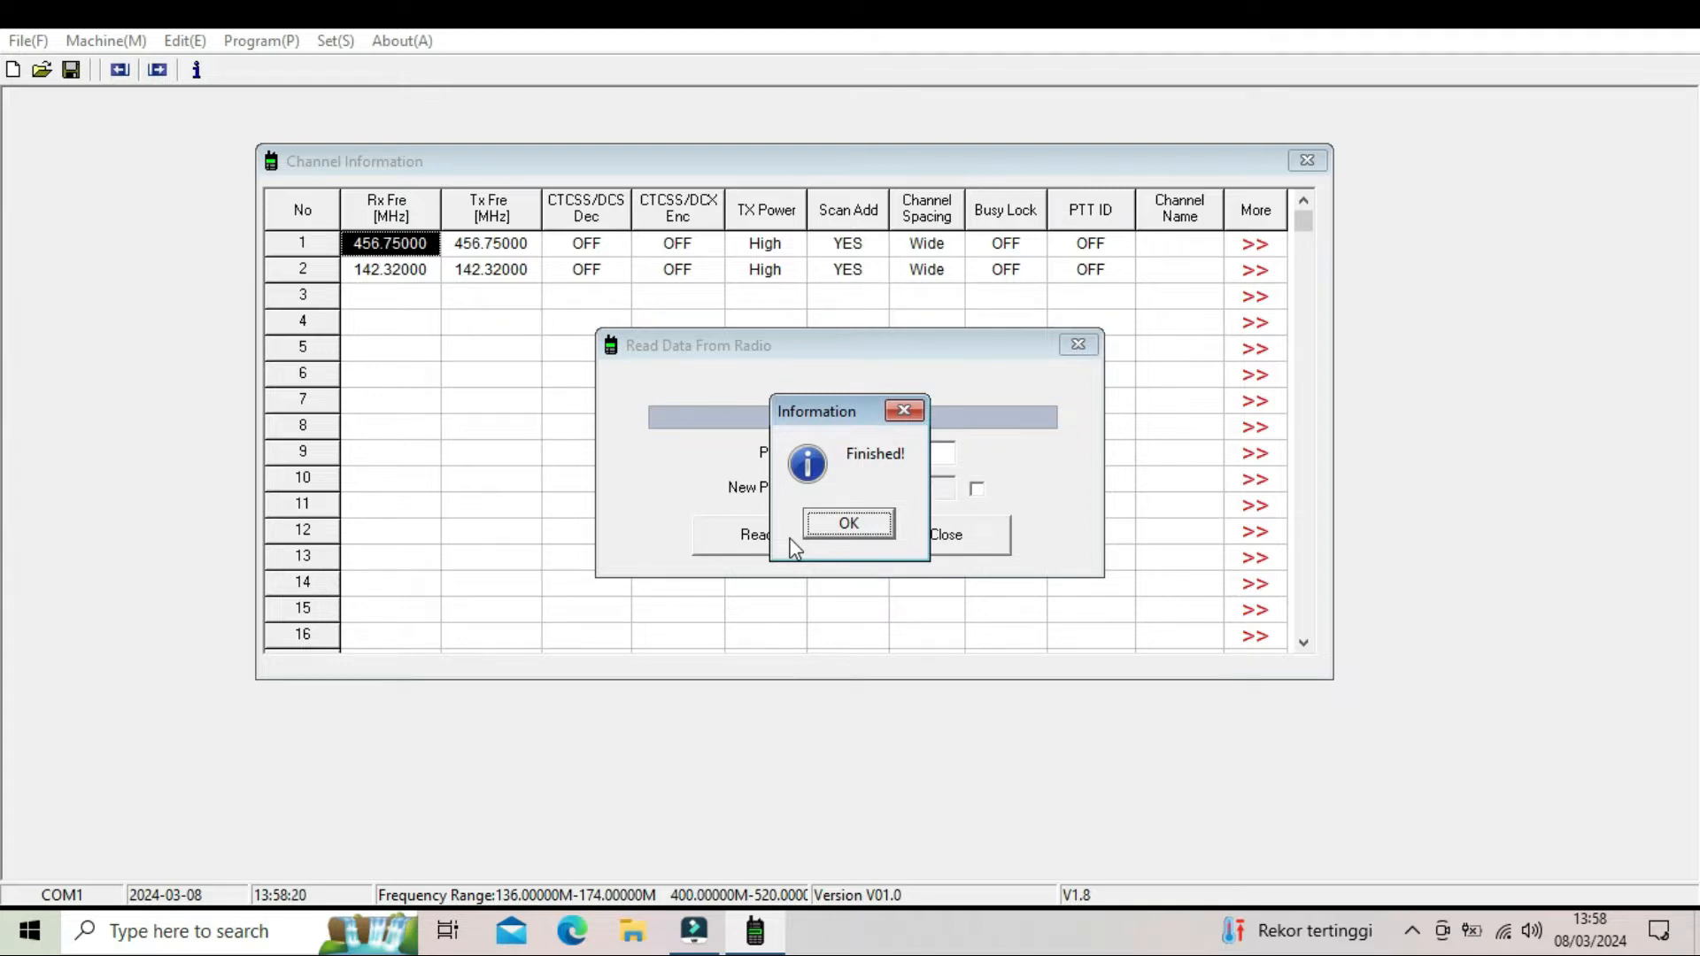
click(826, 528)
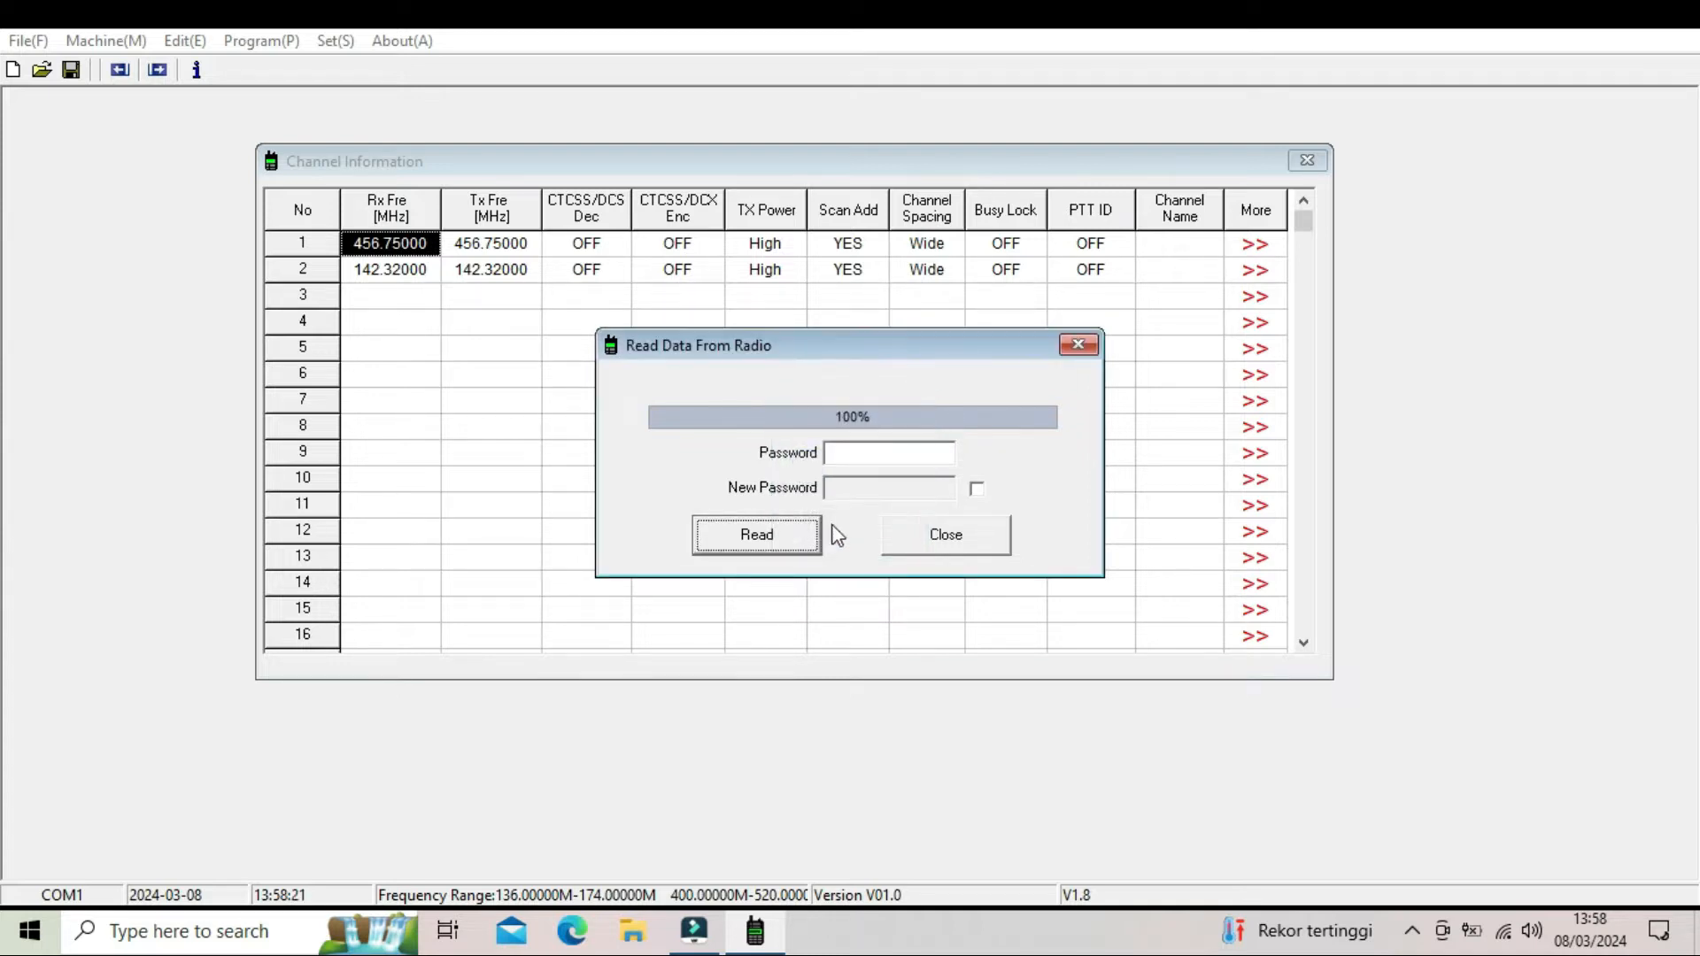
click(944, 551)
click(708, 407)
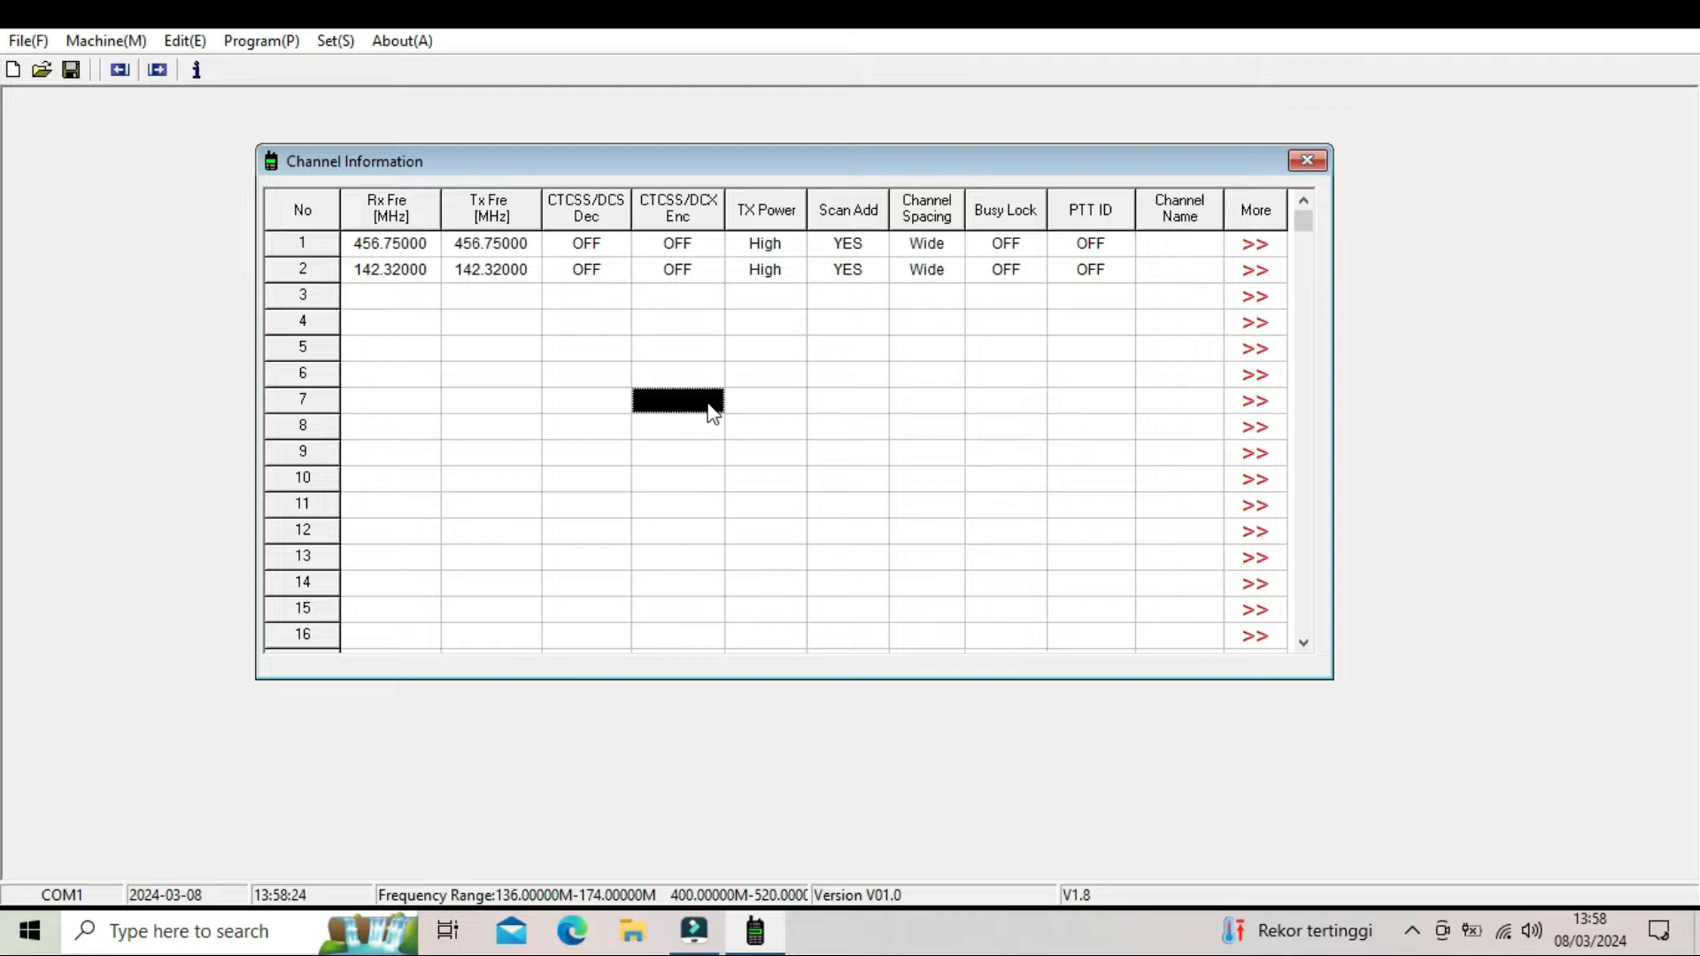
- Set channel 1's receive frequency to 142.97000 MHz
click(403, 248)
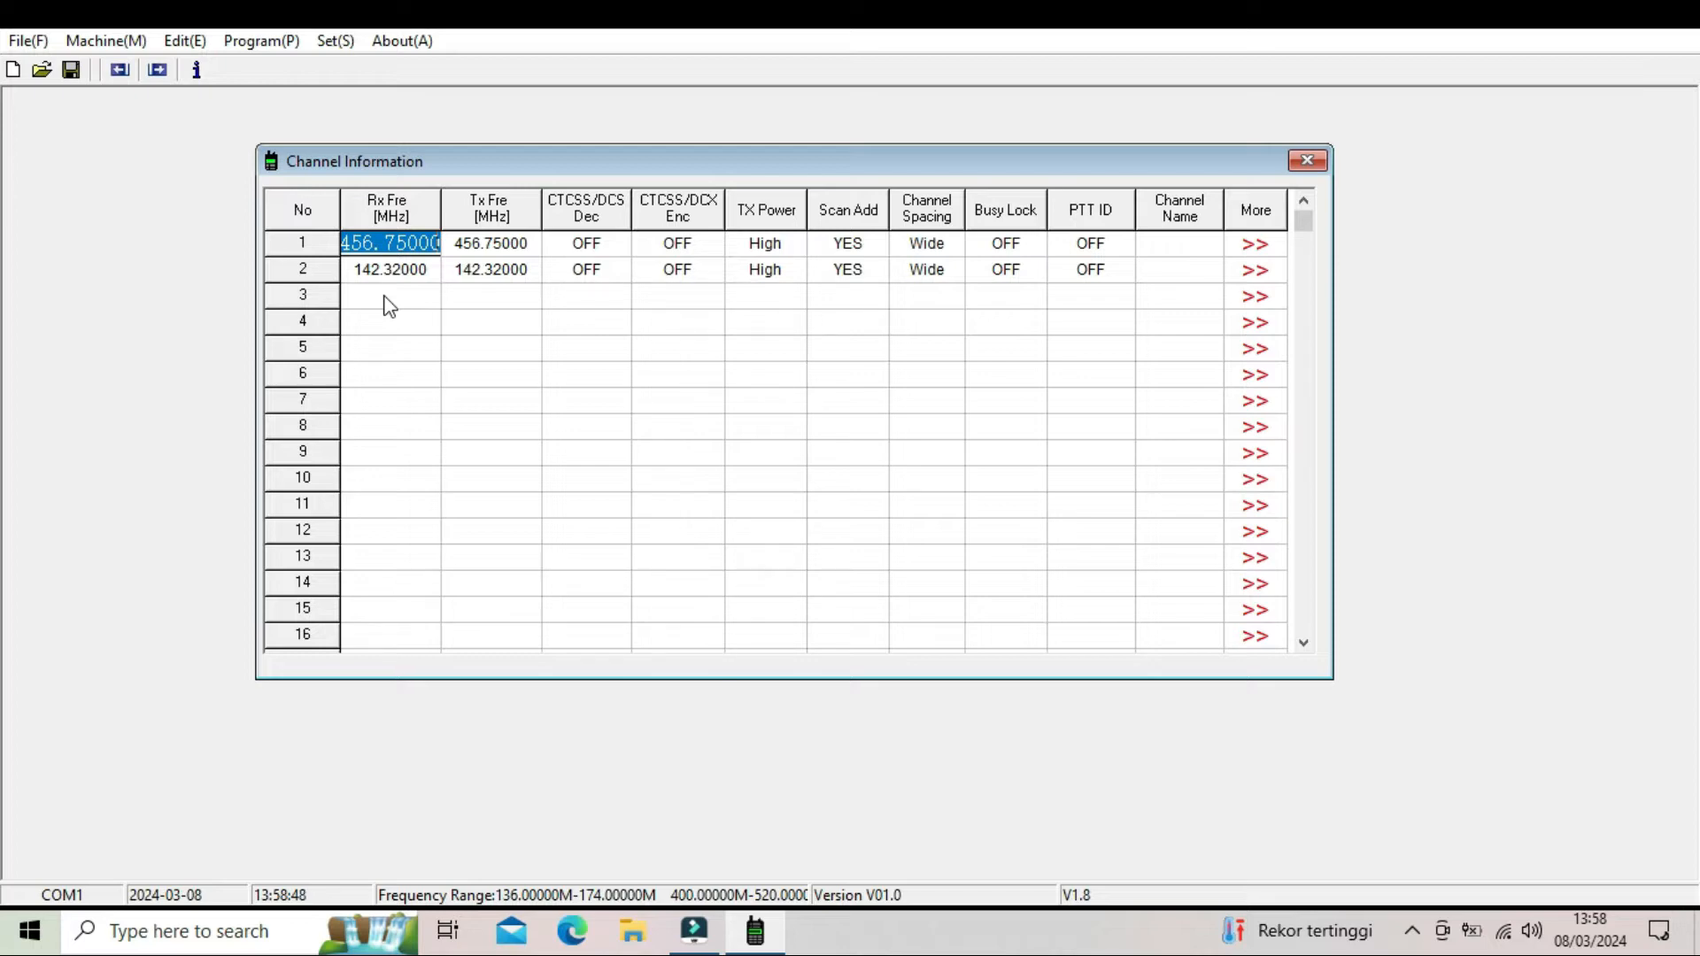
text(1)
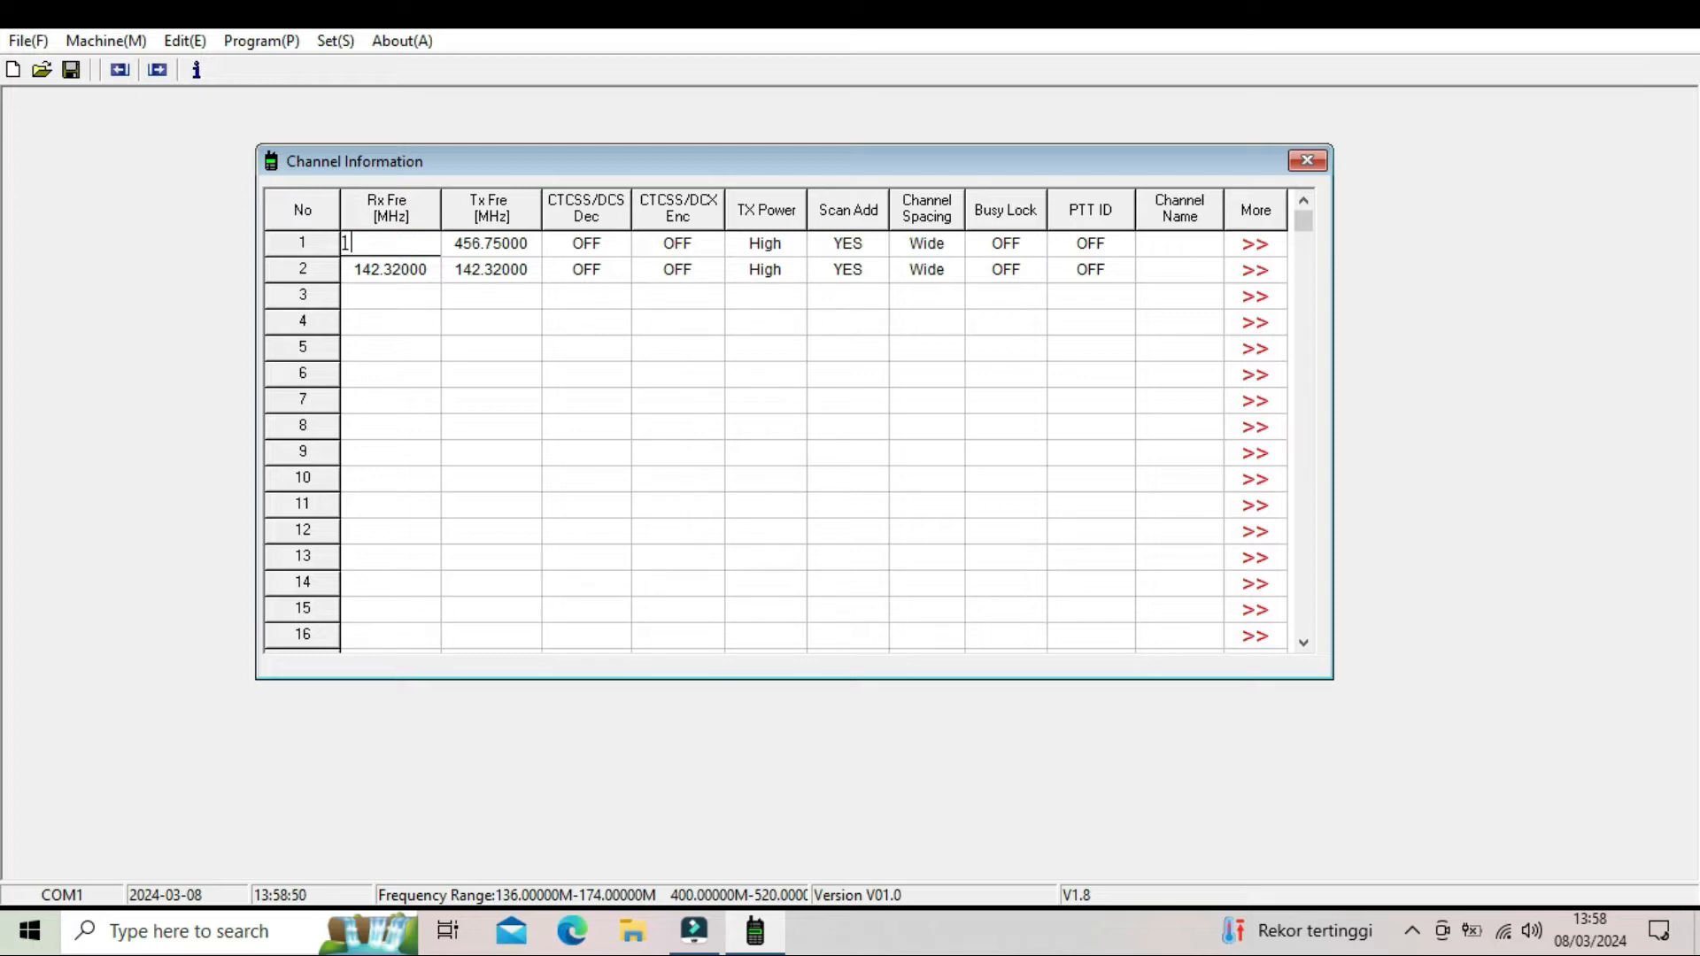
text(42.97000)
click(480, 297)
- Set channel 1's transmit frequency to 142.22000 MHz
click(487, 253)
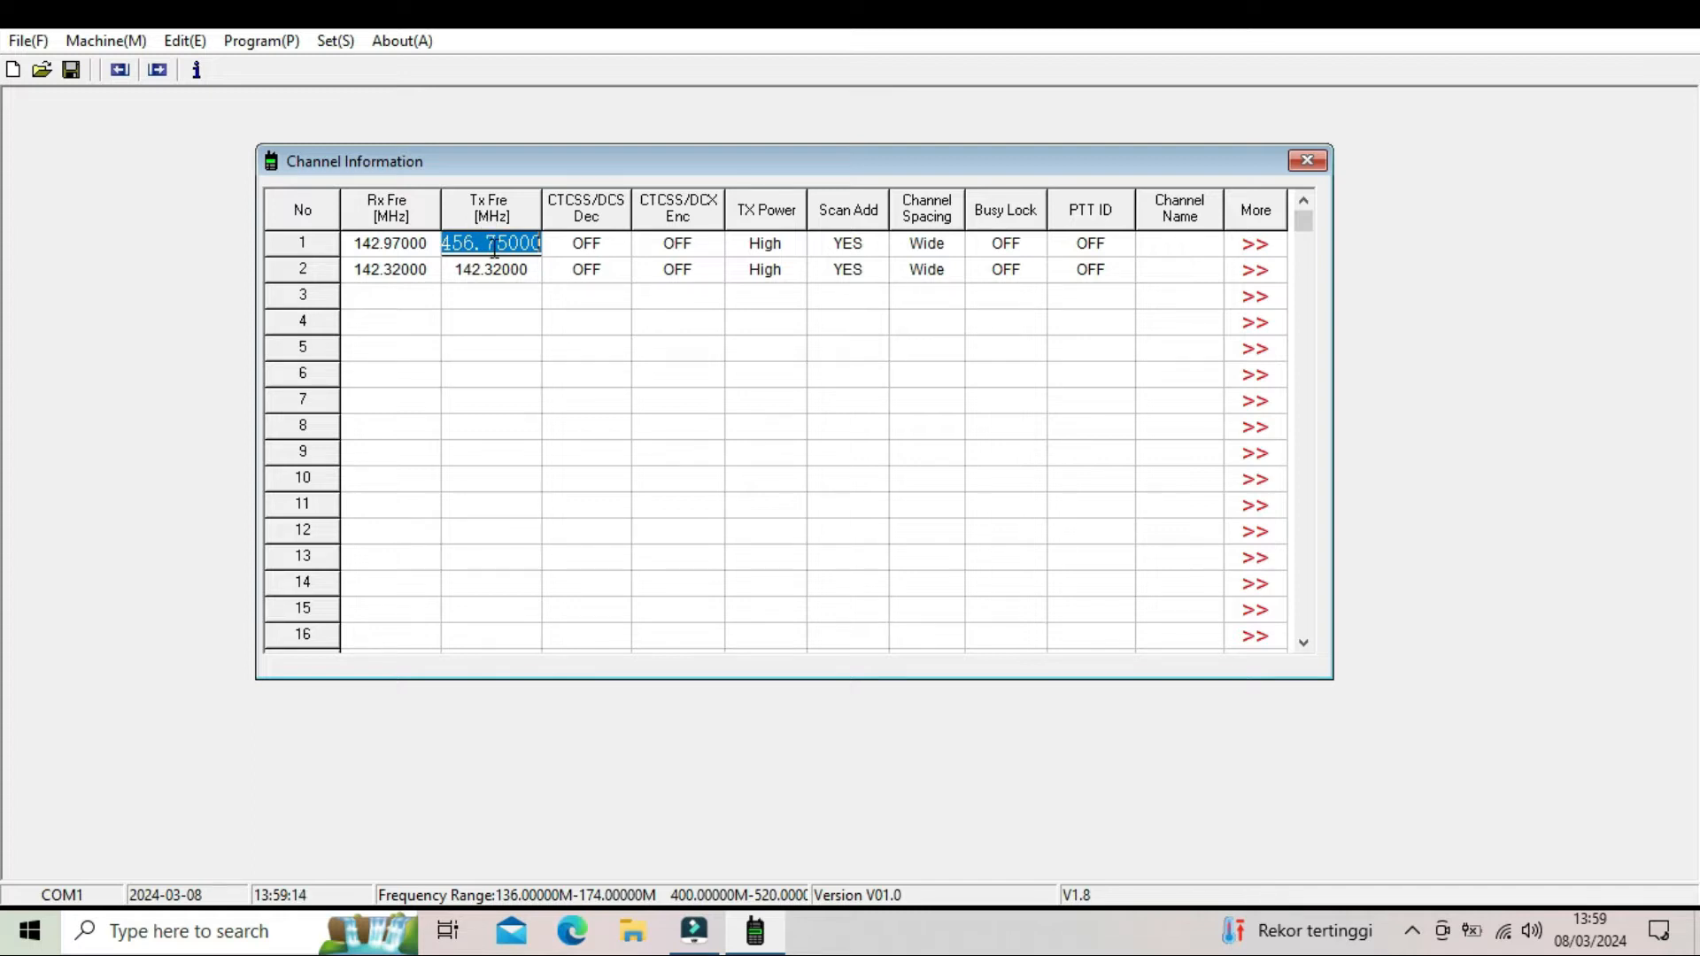
text(142)
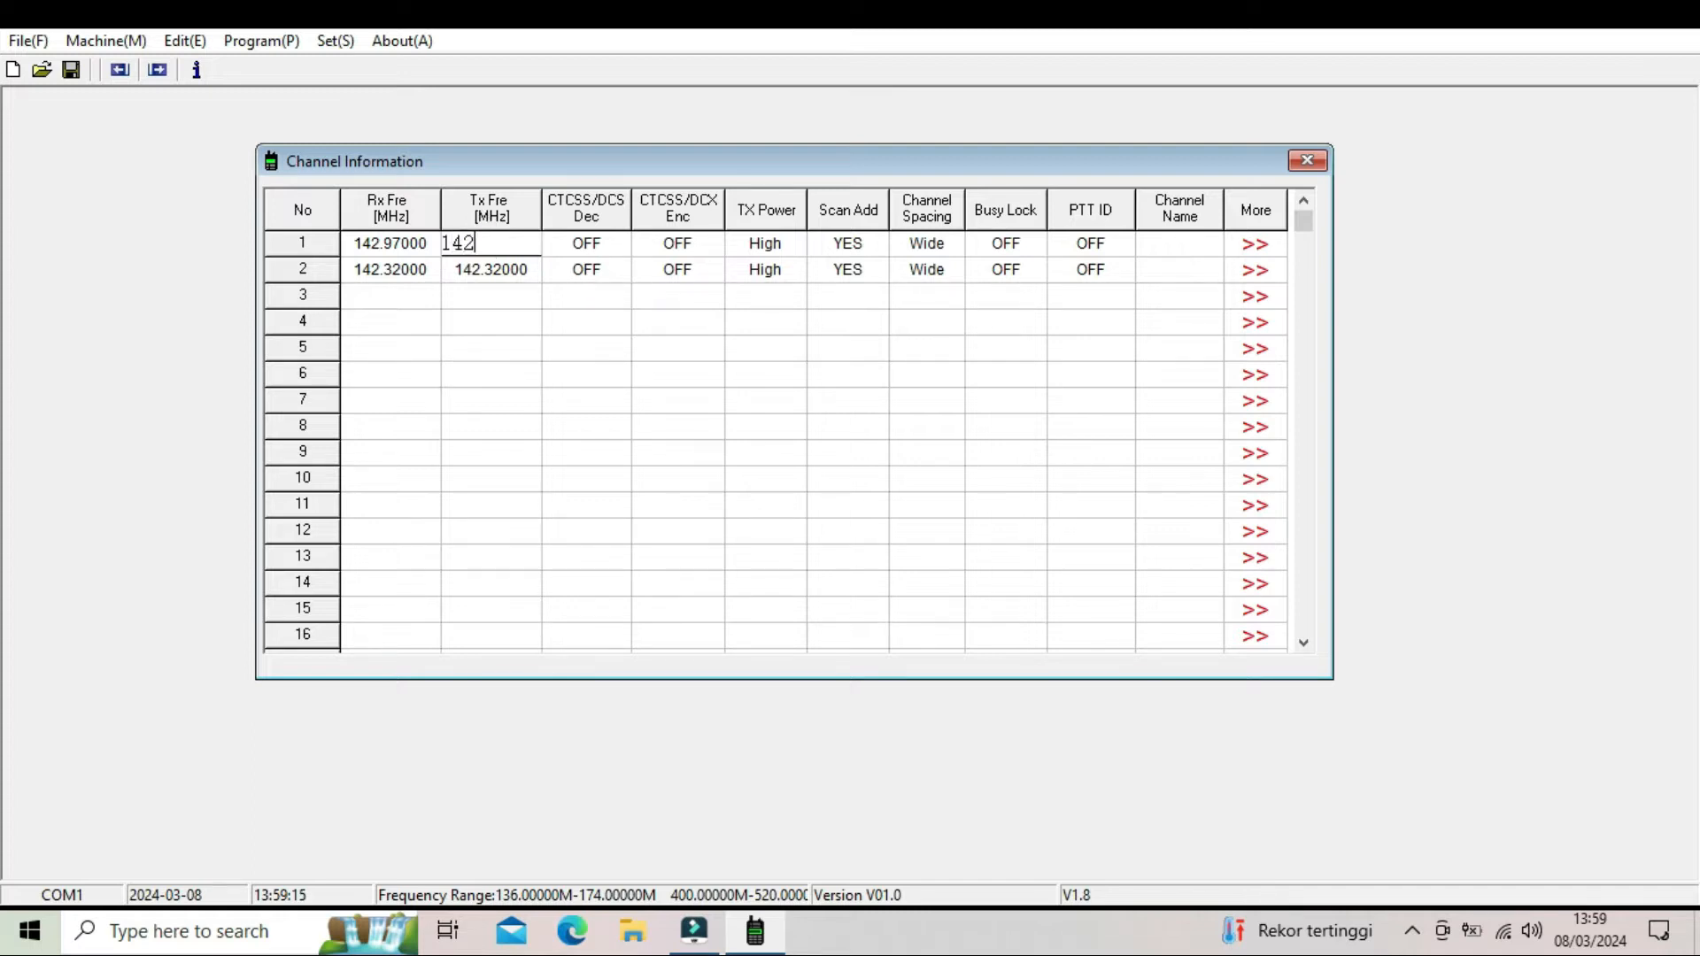
text(.22000)
click(524, 356)
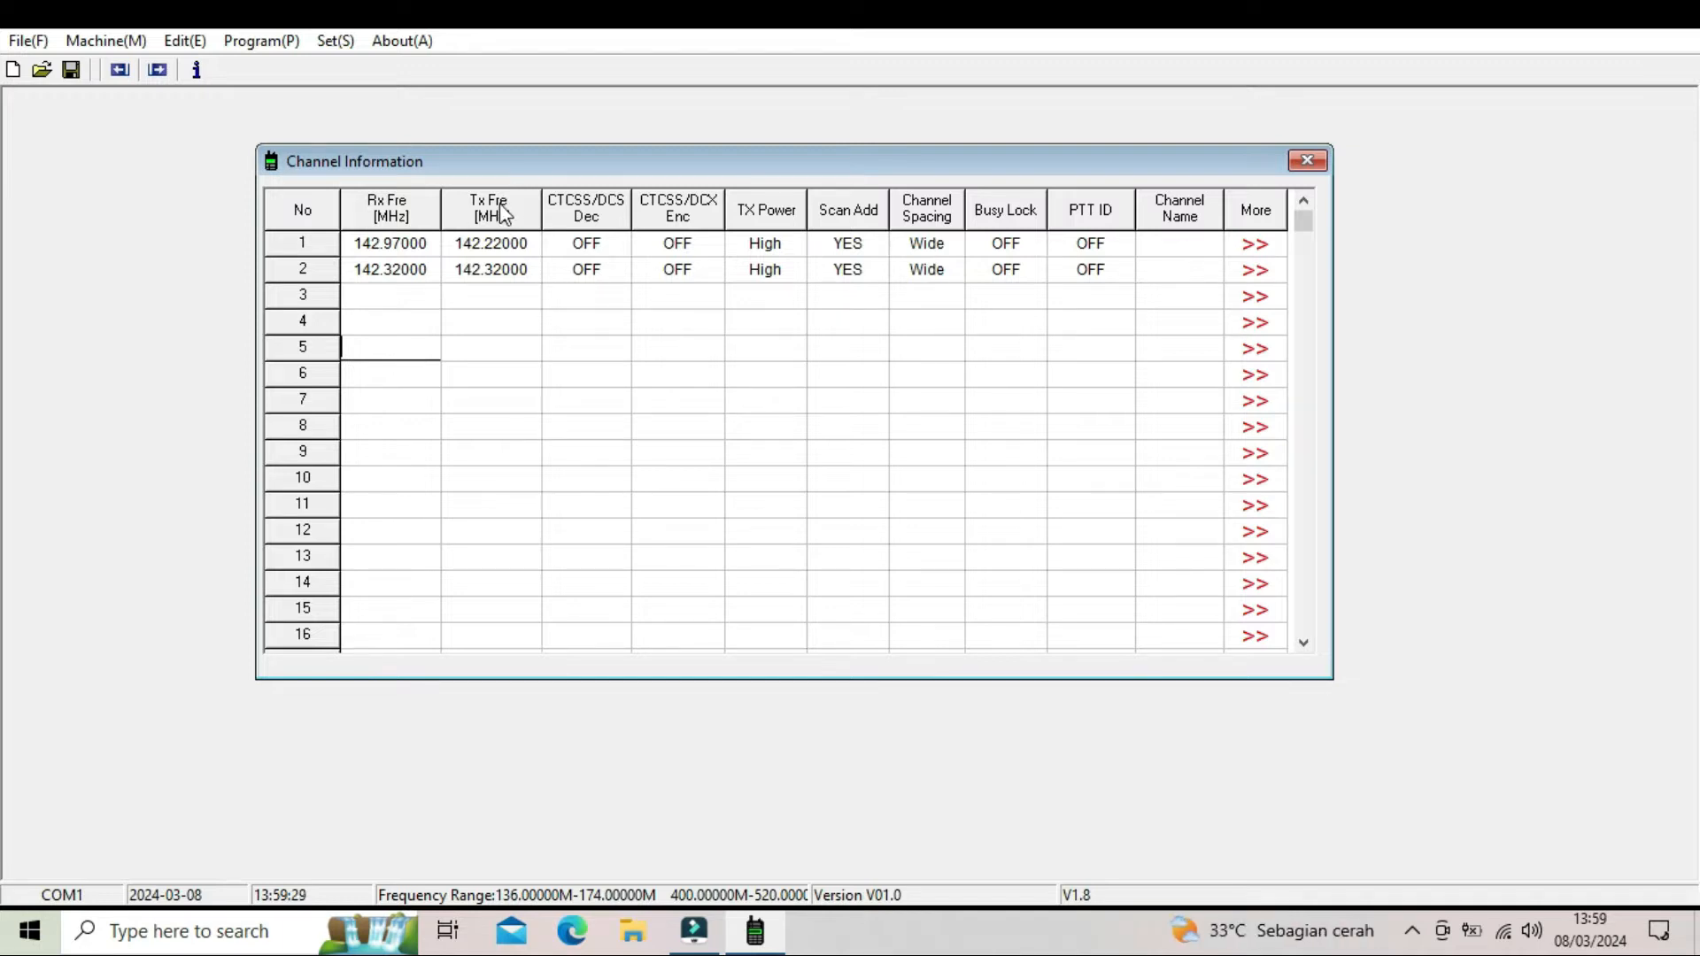
- Set the encode tone (CTCSS/DCS Enc) of channel 1 to 100.0
click(681, 252)
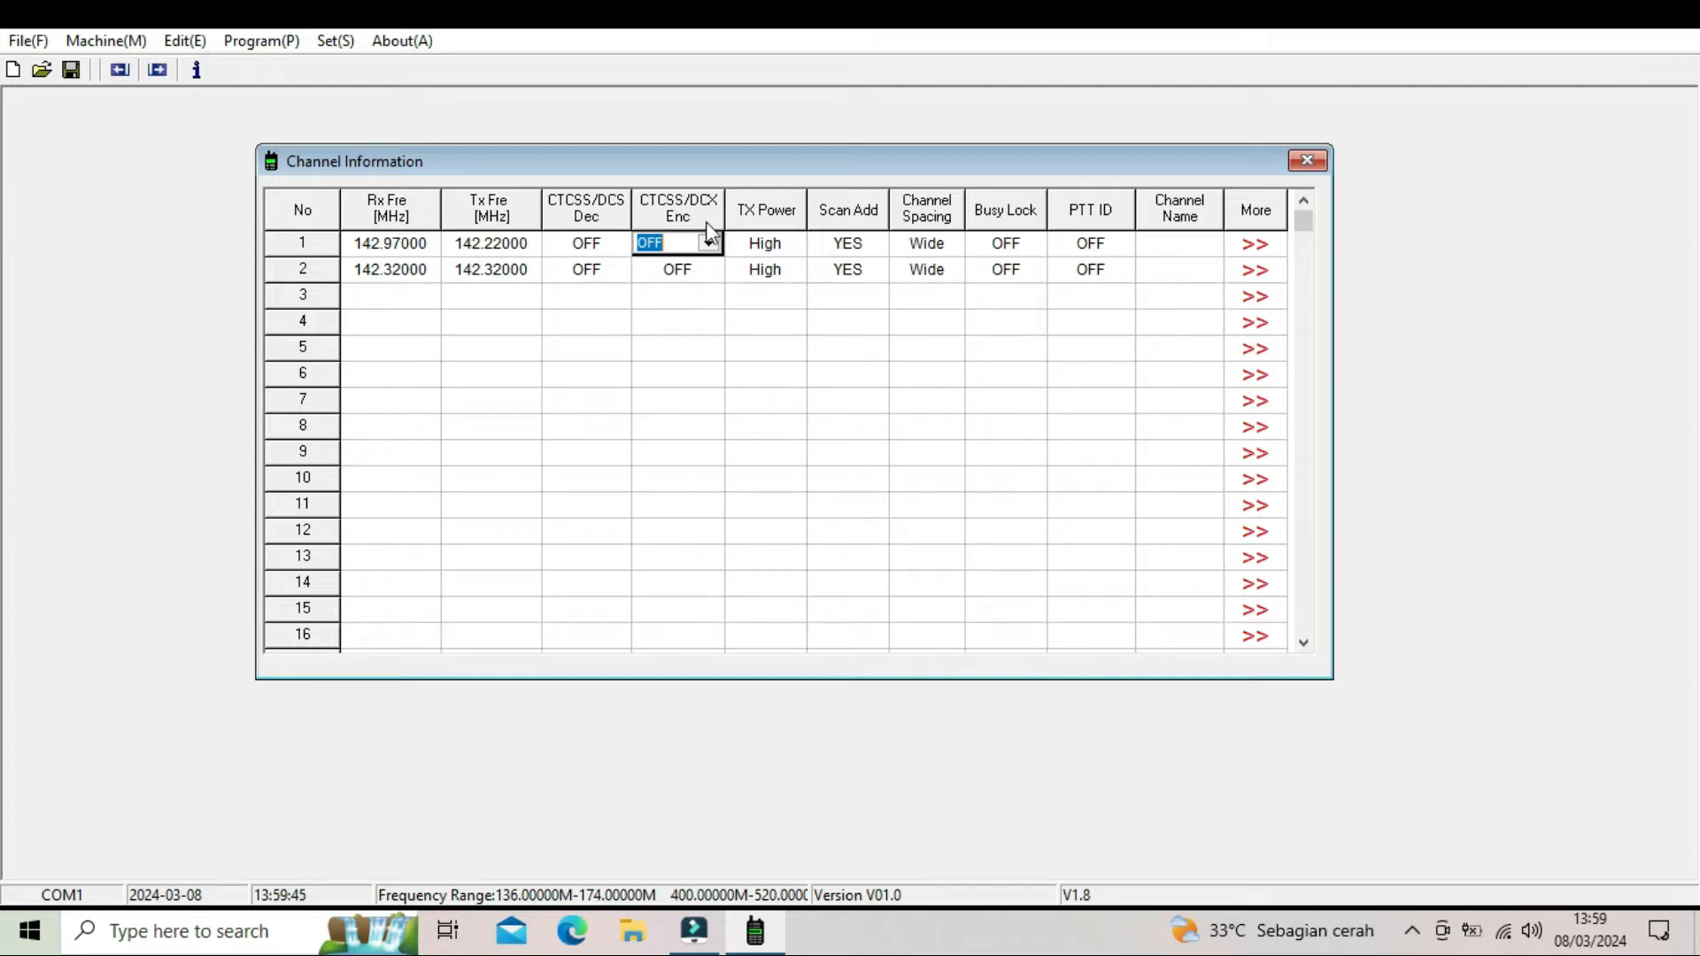
click(709, 243)
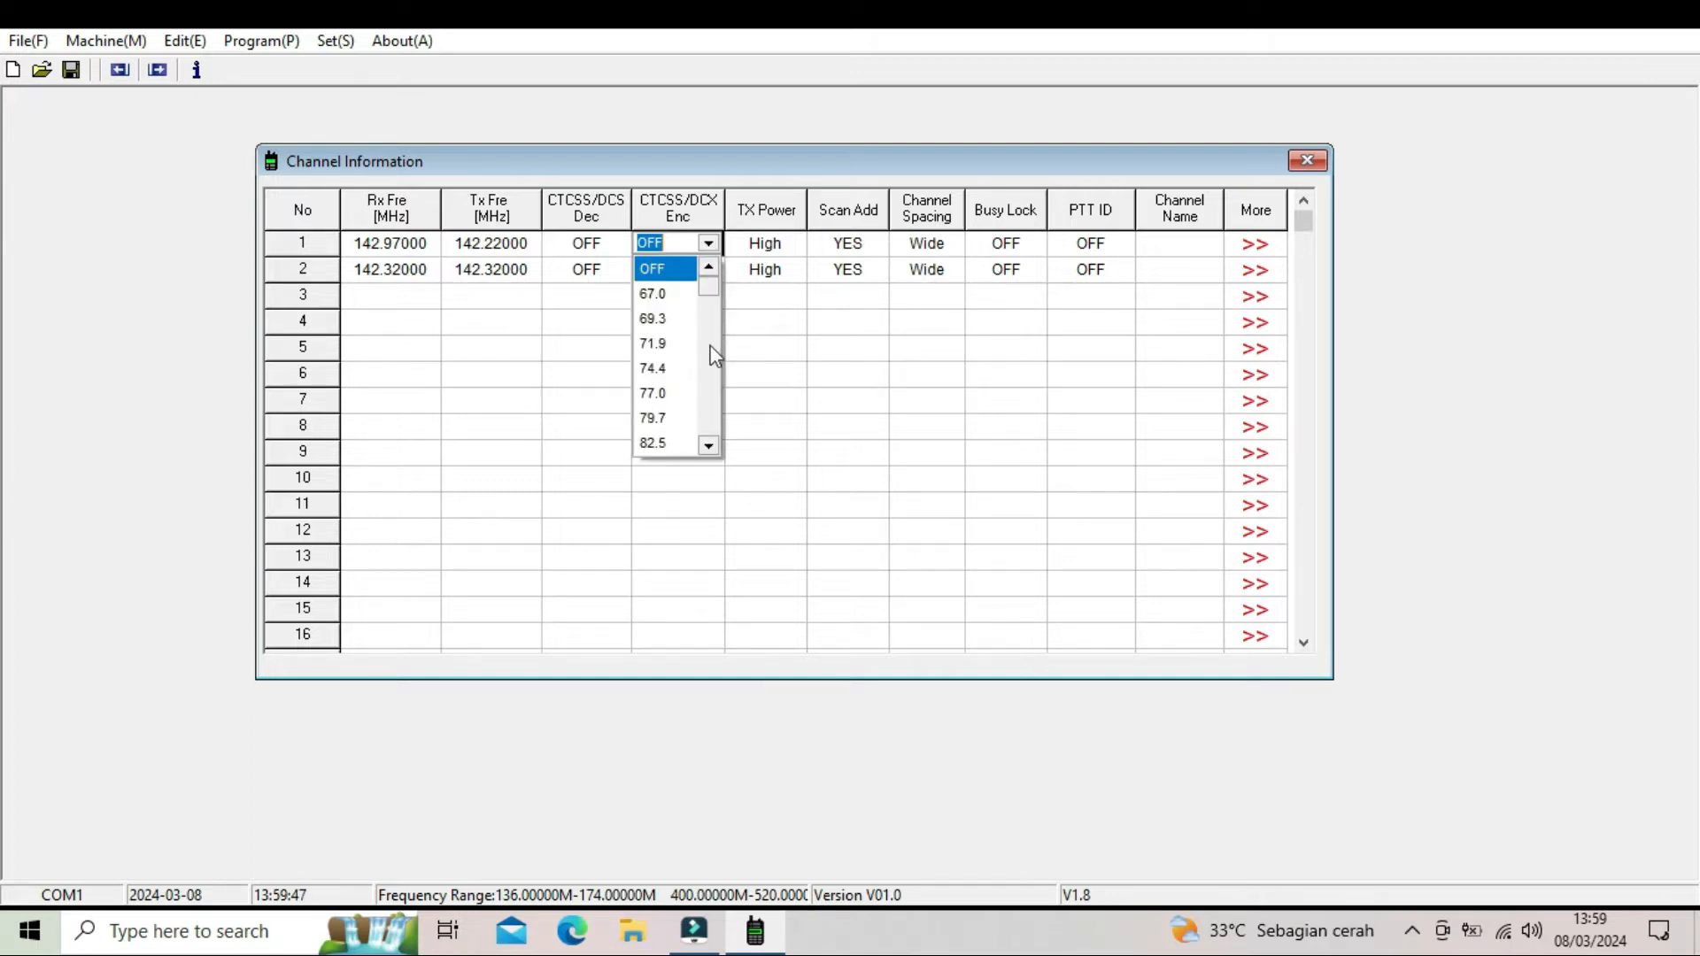
click(708, 446)
click(708, 446)
click(708, 445)
click(709, 445)
click(709, 445)
click(708, 446)
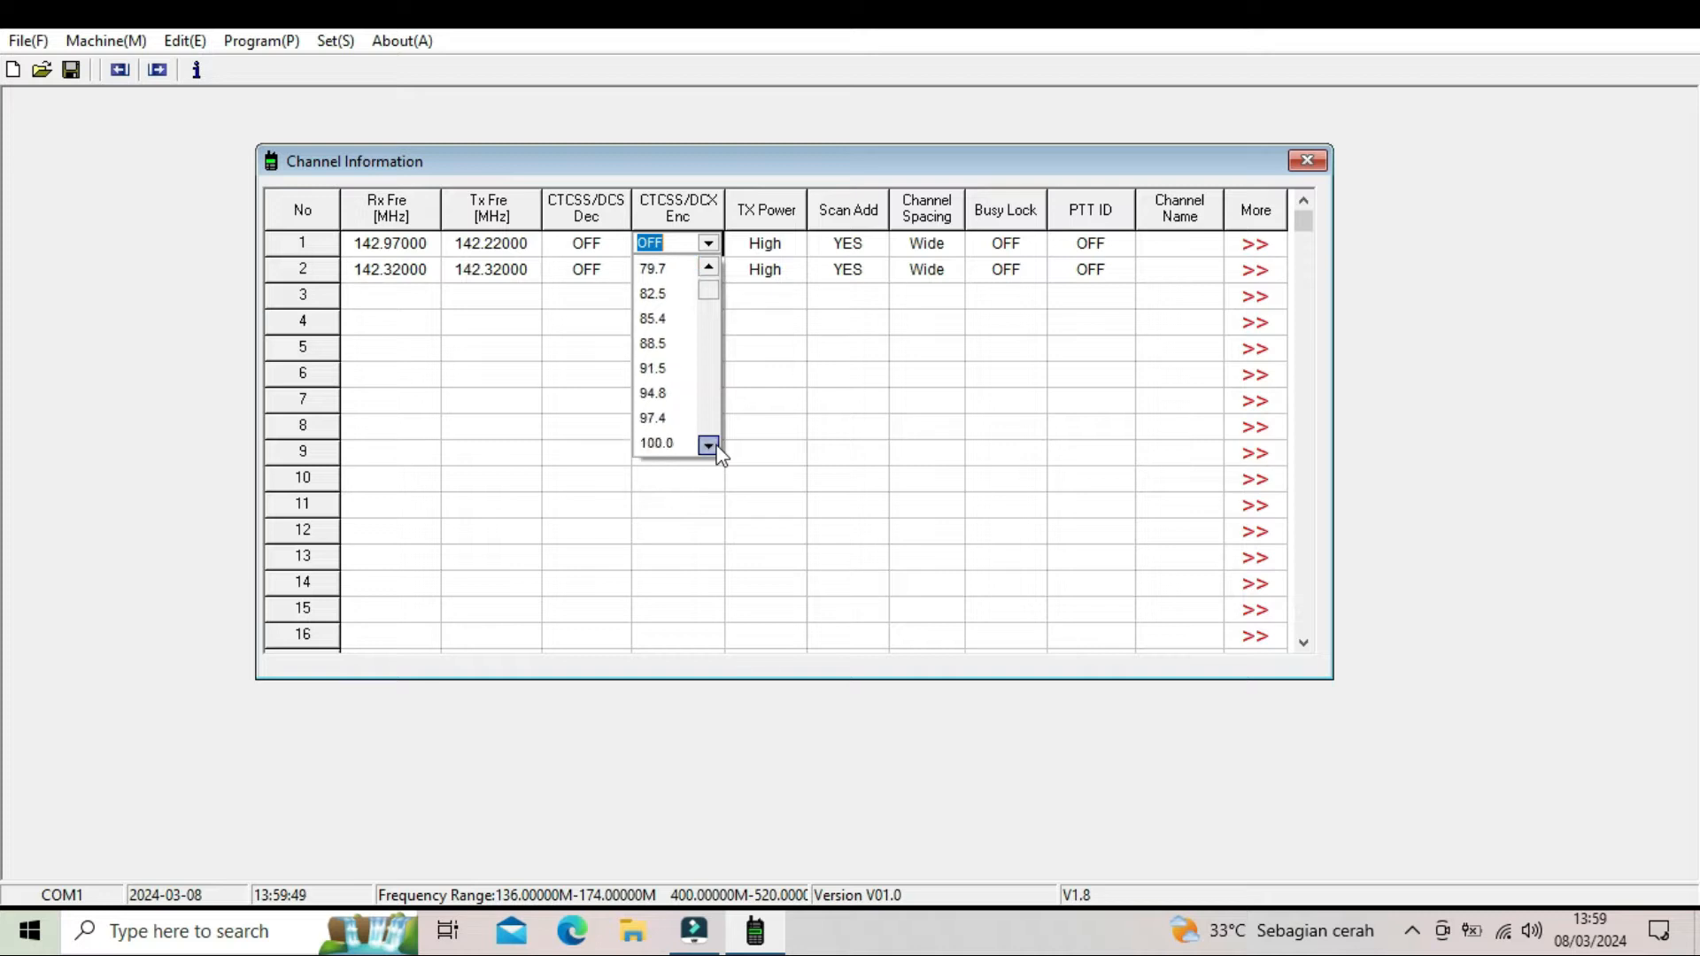
click(709, 446)
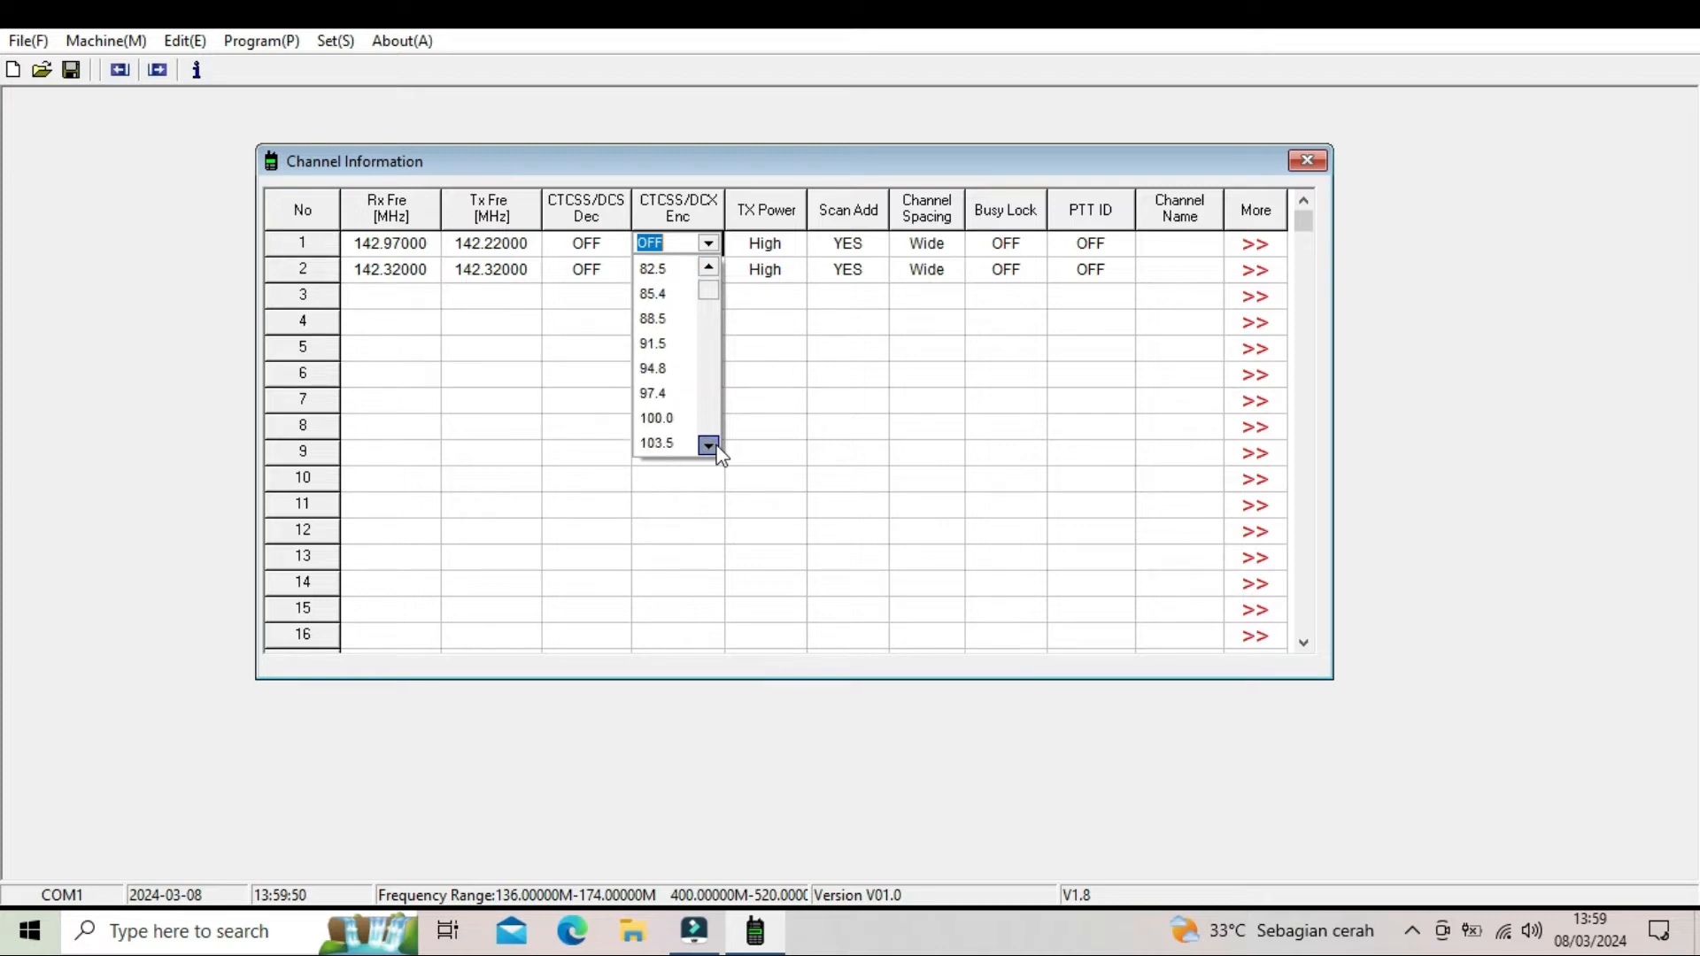
click(666, 420)
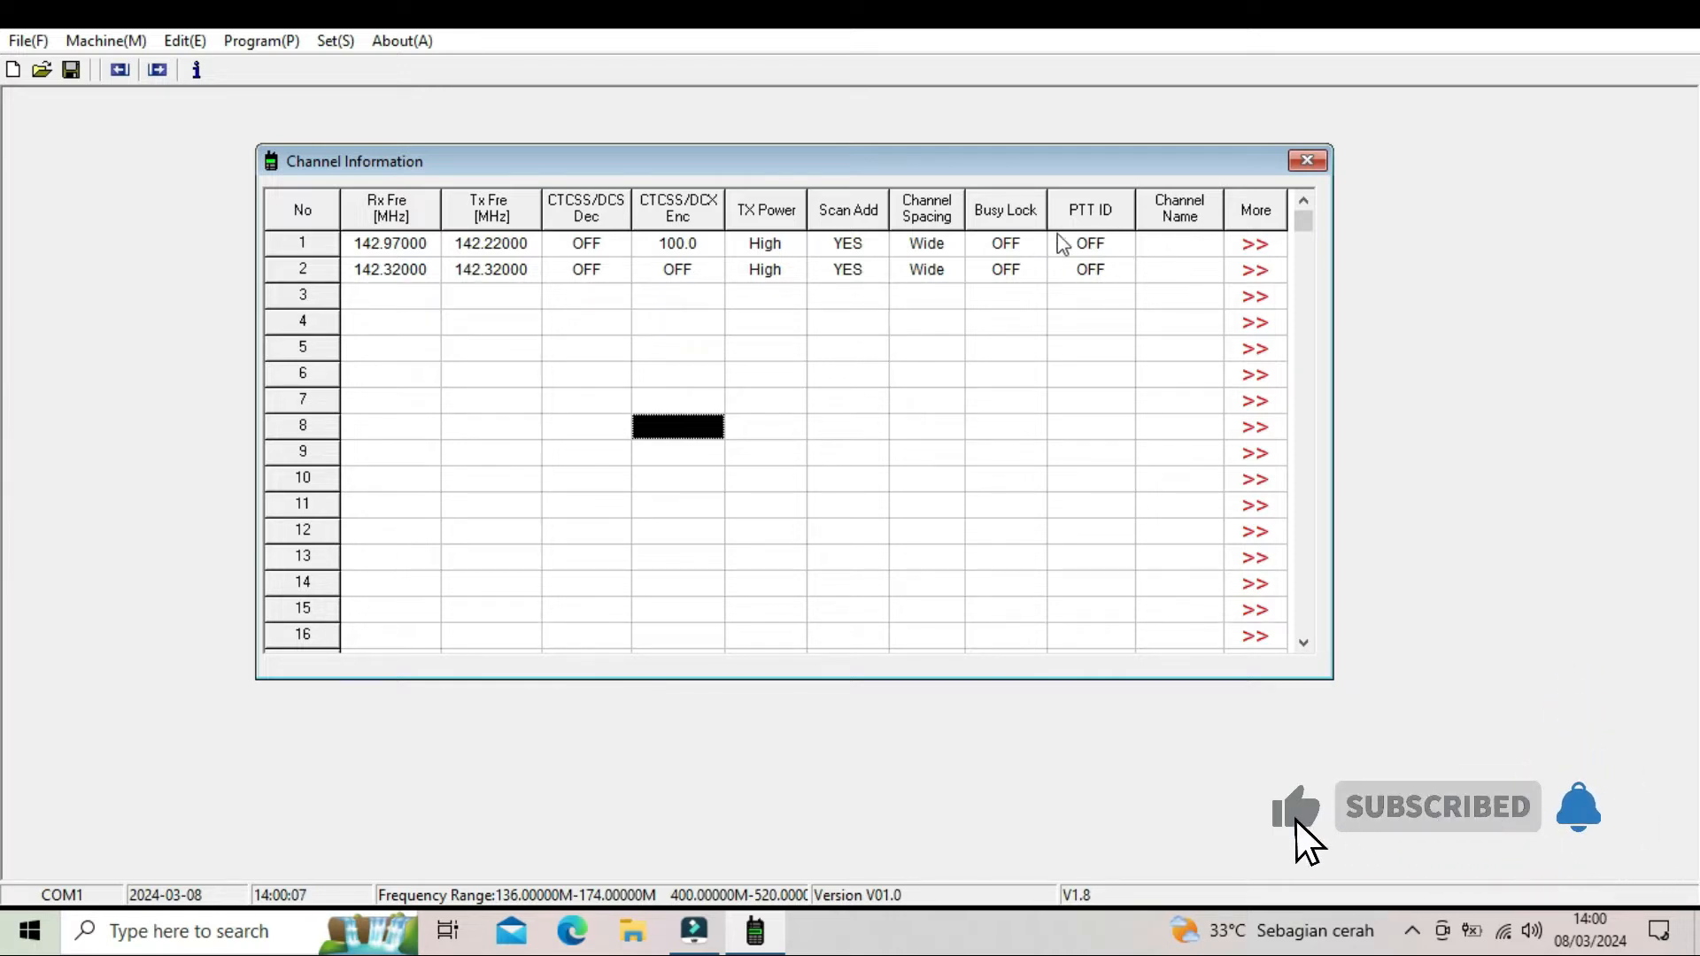
- Name channel 1 RAPIJO, then review its detailed settings and close them without changes
click(1173, 248)
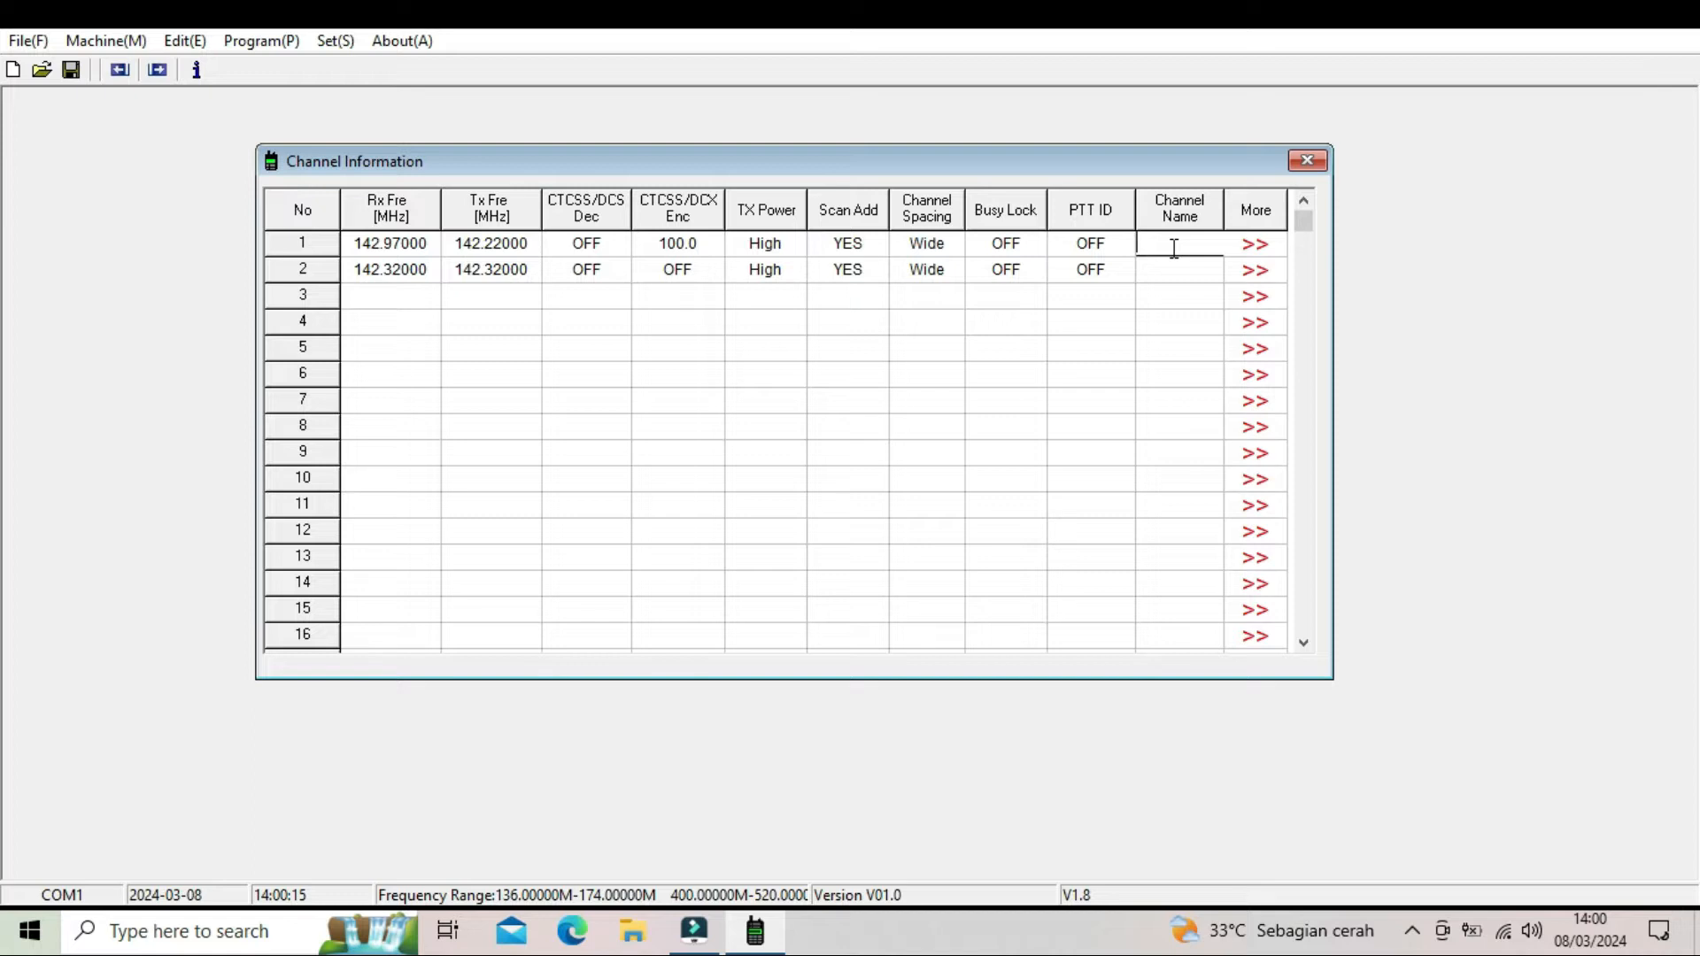
text(RAPIJO)
click(1181, 271)
click(1256, 245)
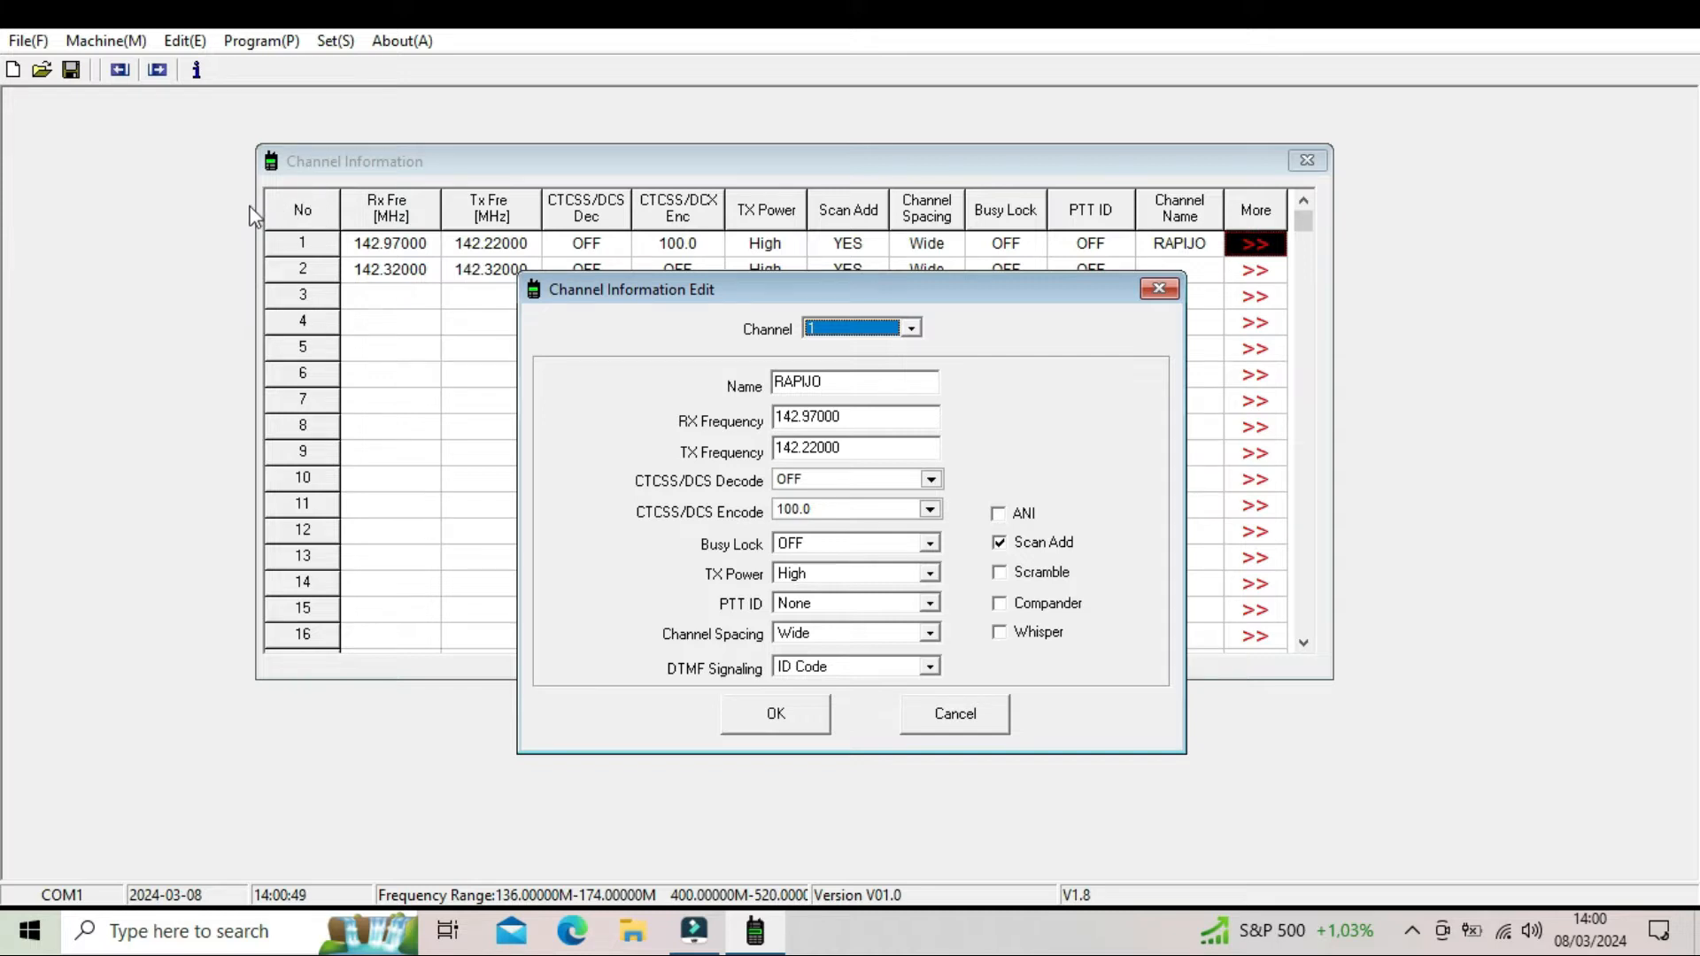
click(1157, 292)
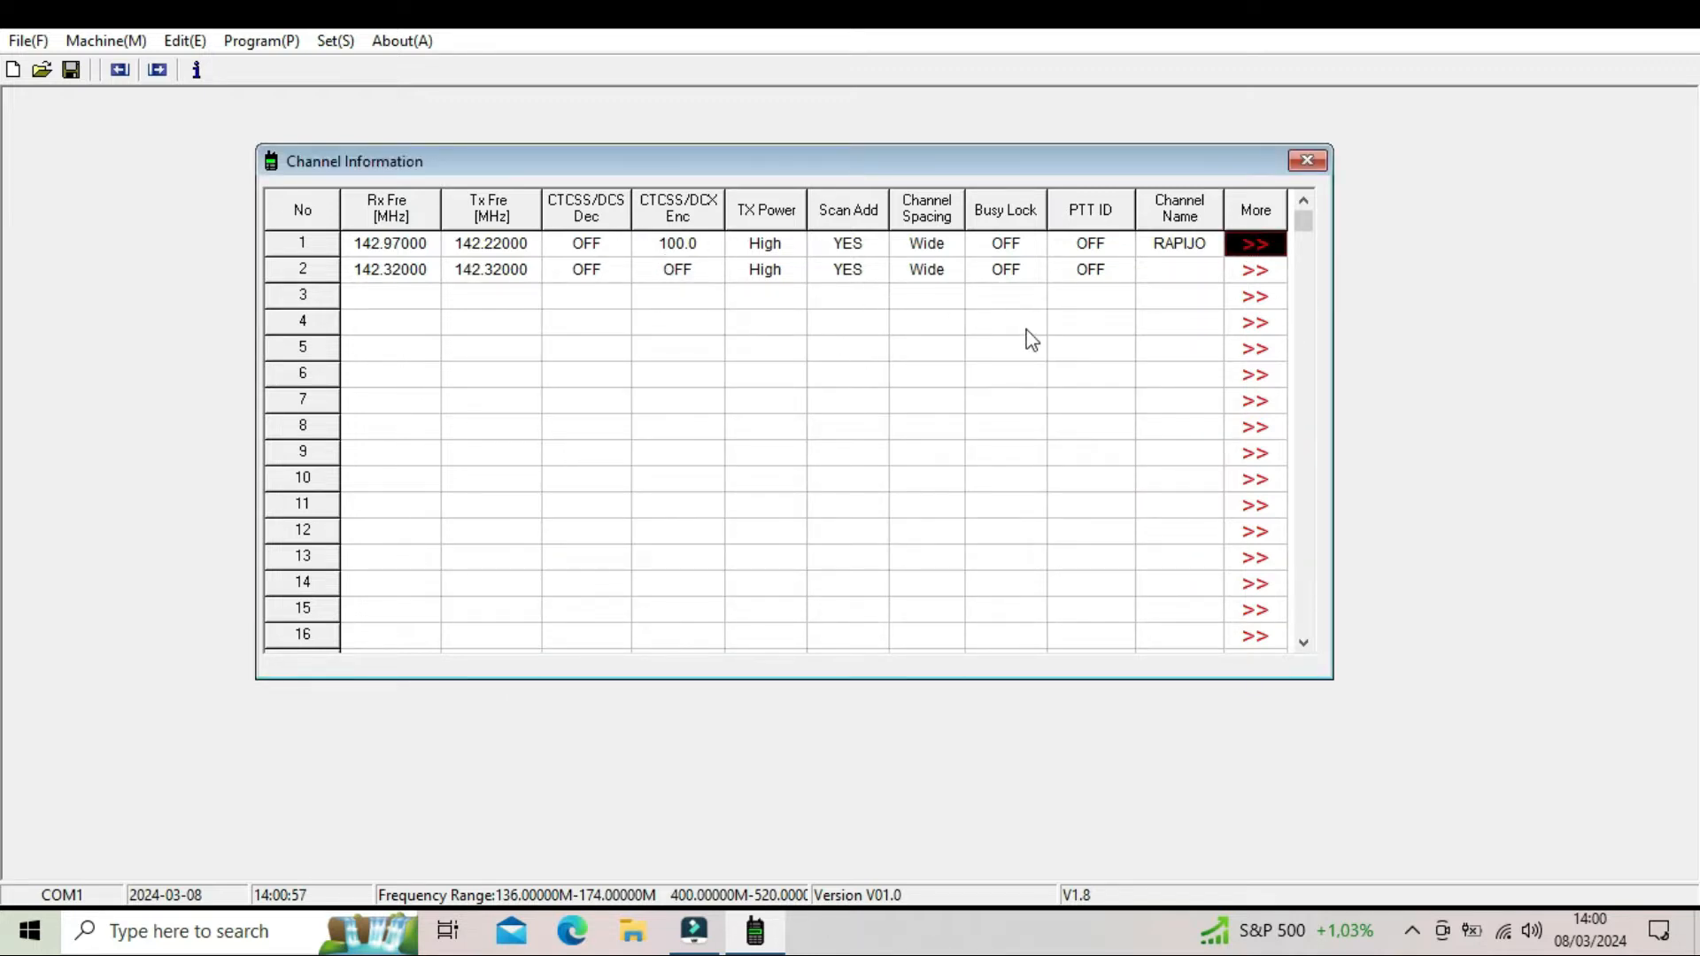
- Set channel 2's receive frequency to 158.35000 MHz
click(408, 272)
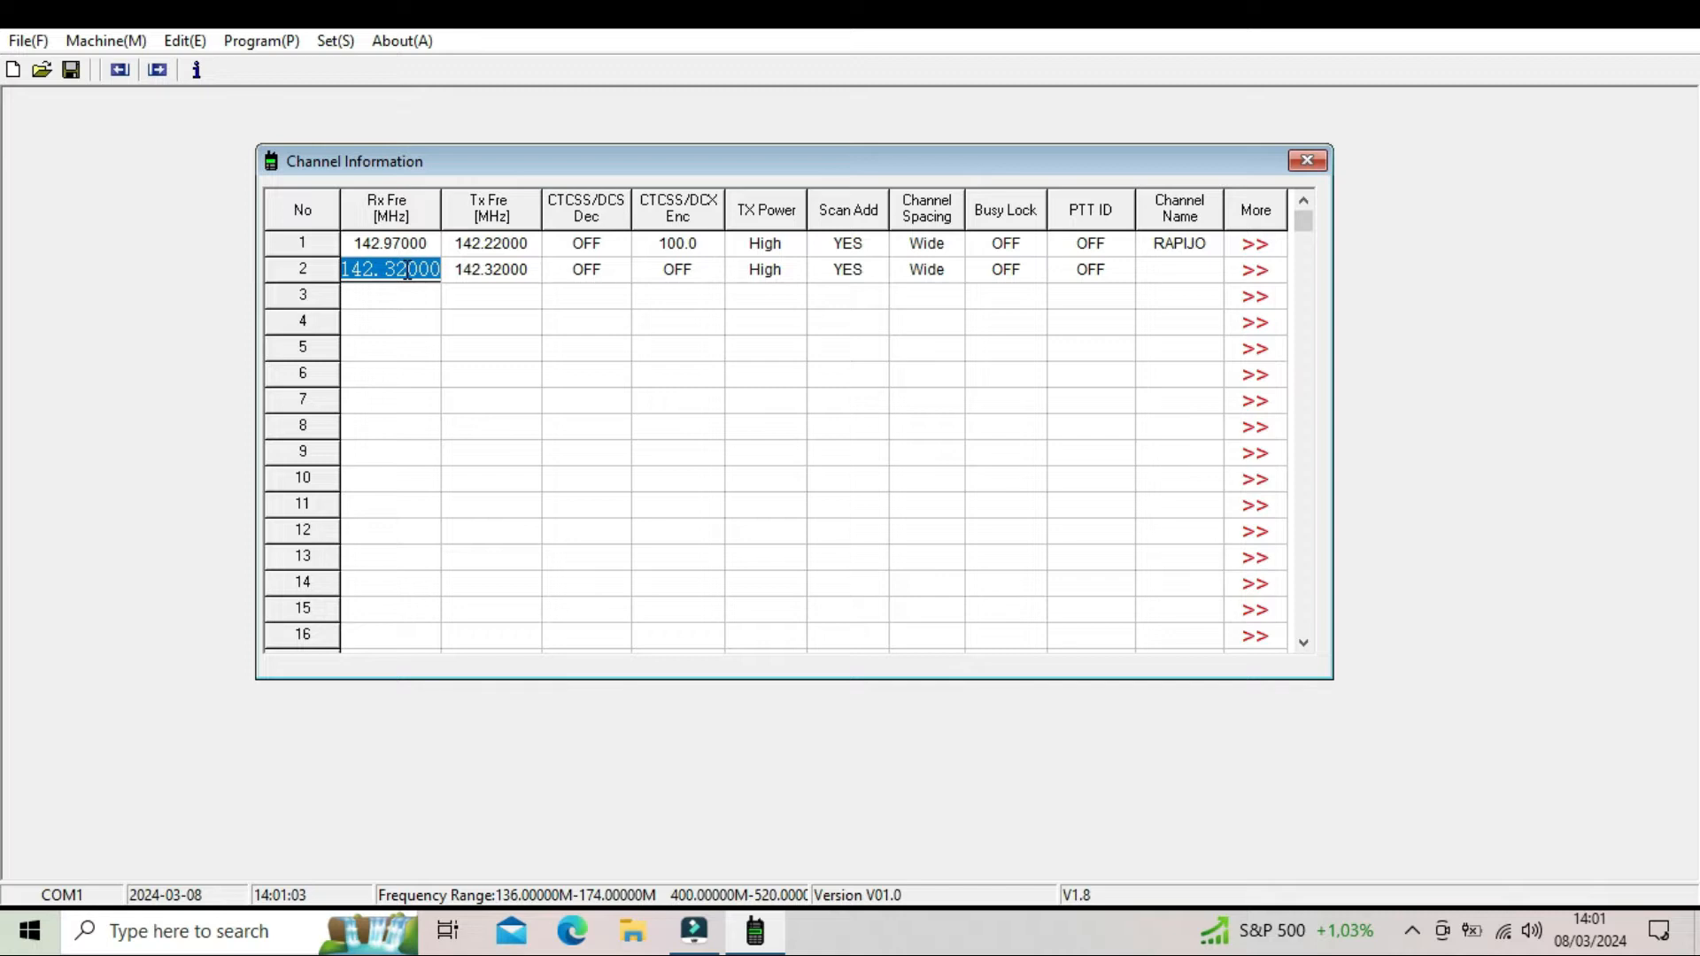
text(1)
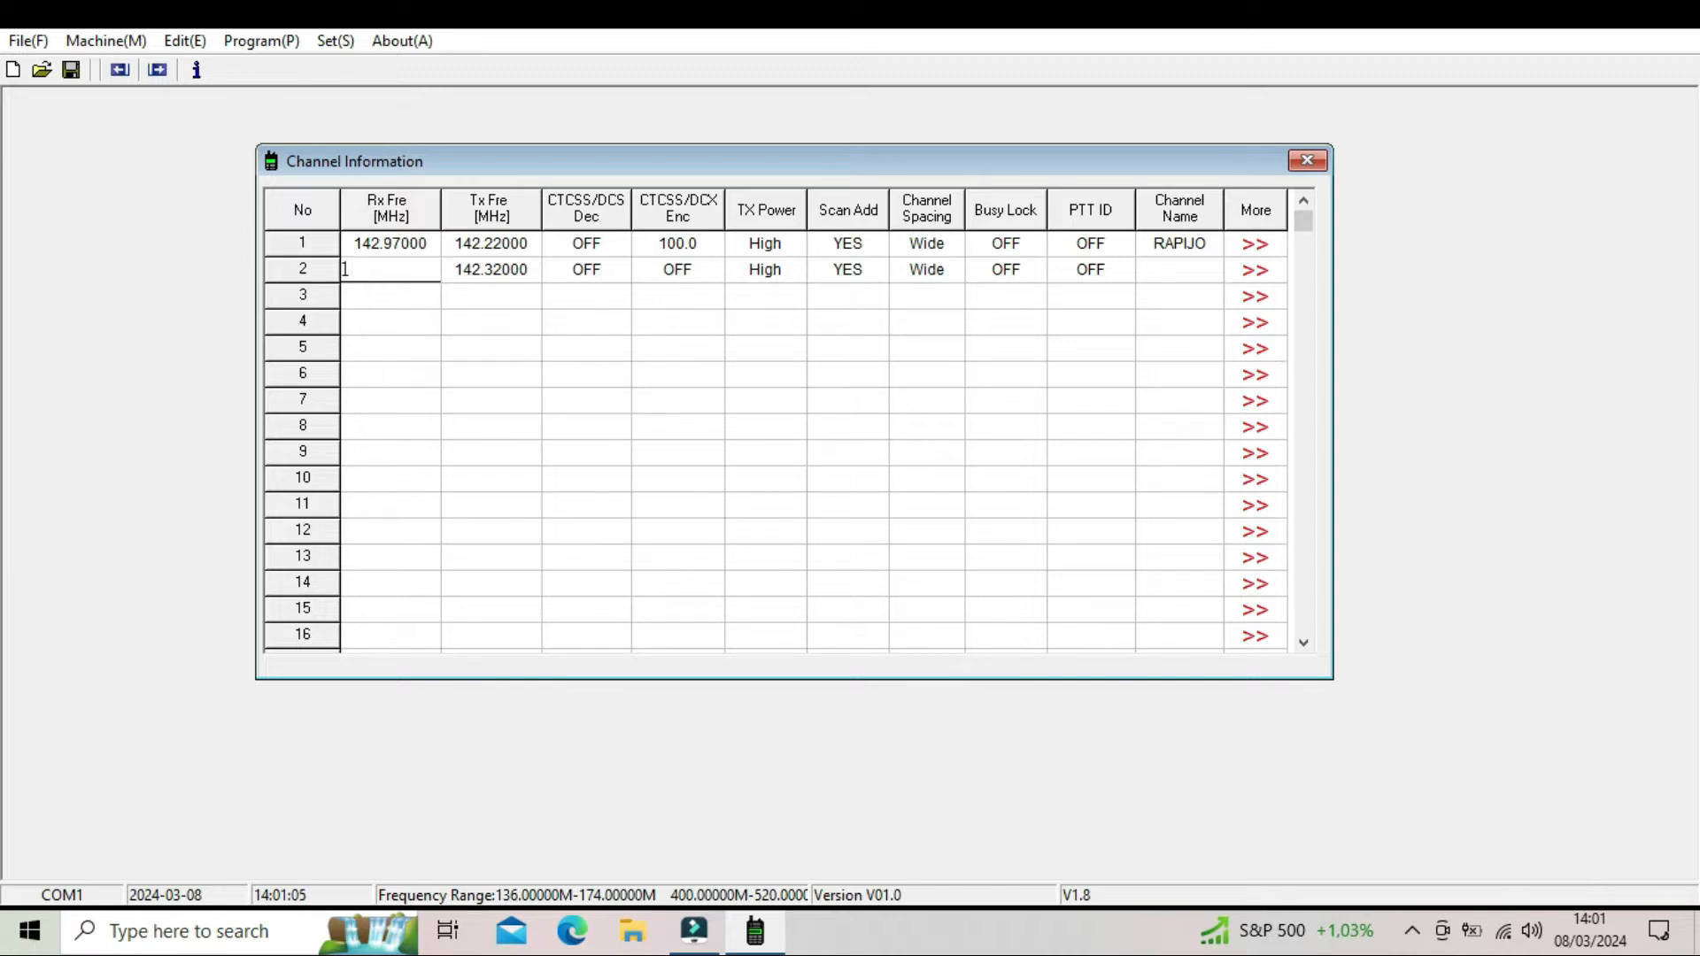
text(58.35000)
key(Return)
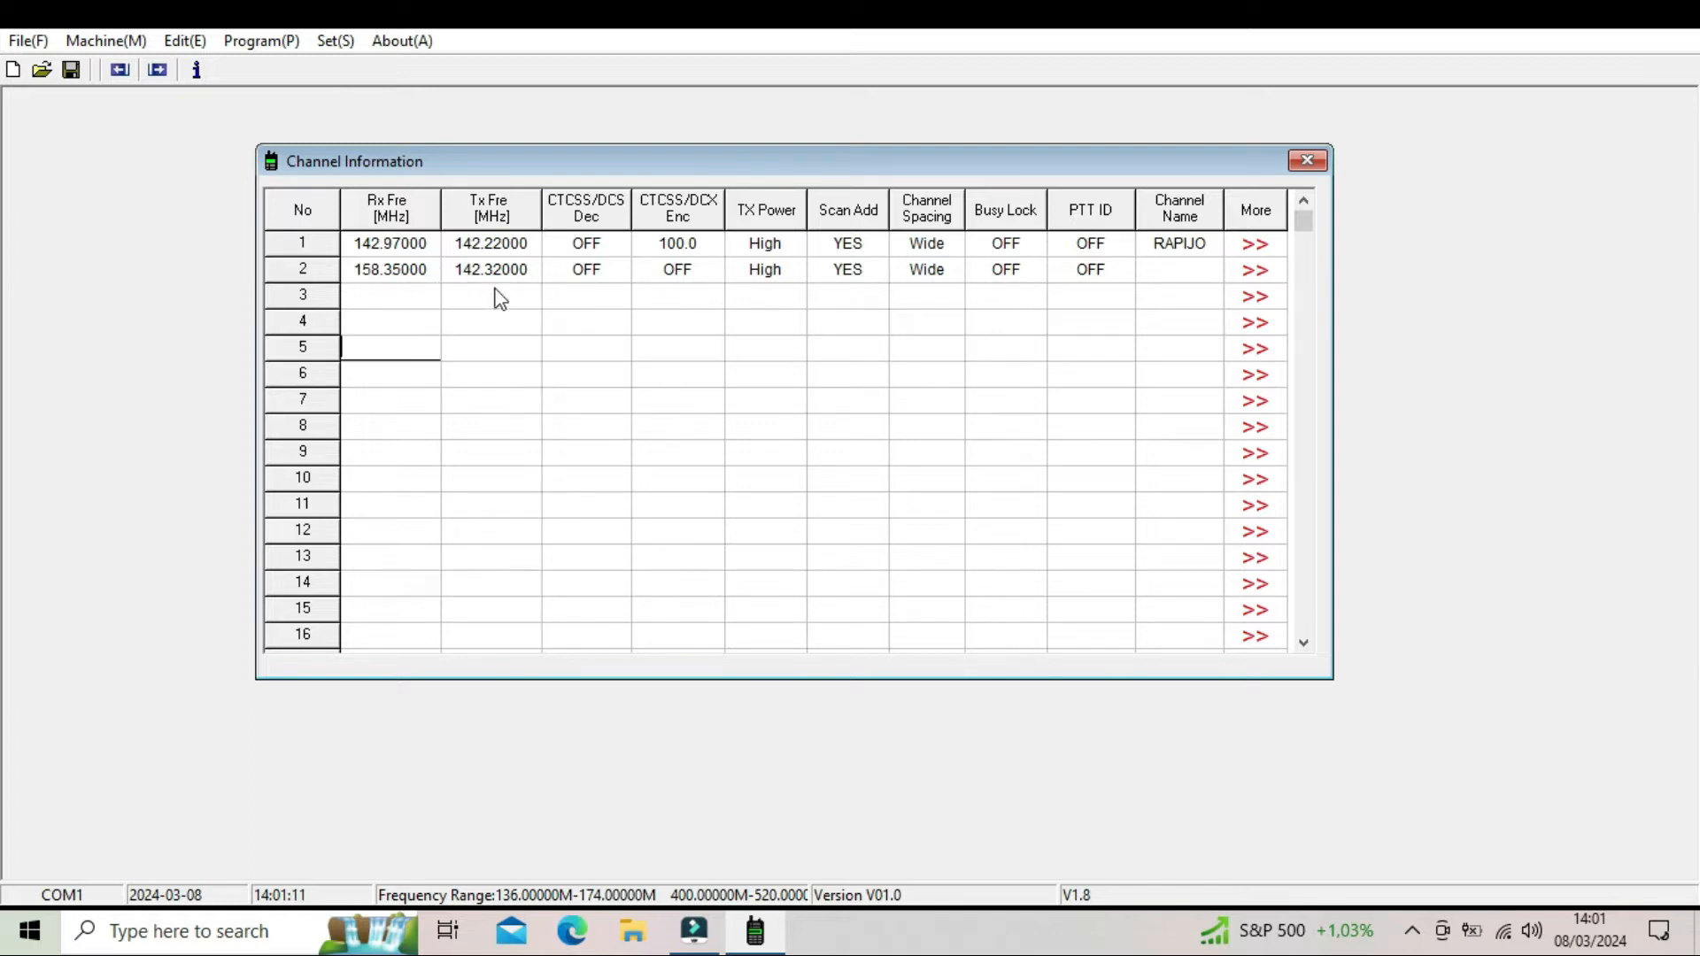
- Set channel 2's transmit frequency to 158.35000 MHz
click(501, 269)
text(1)
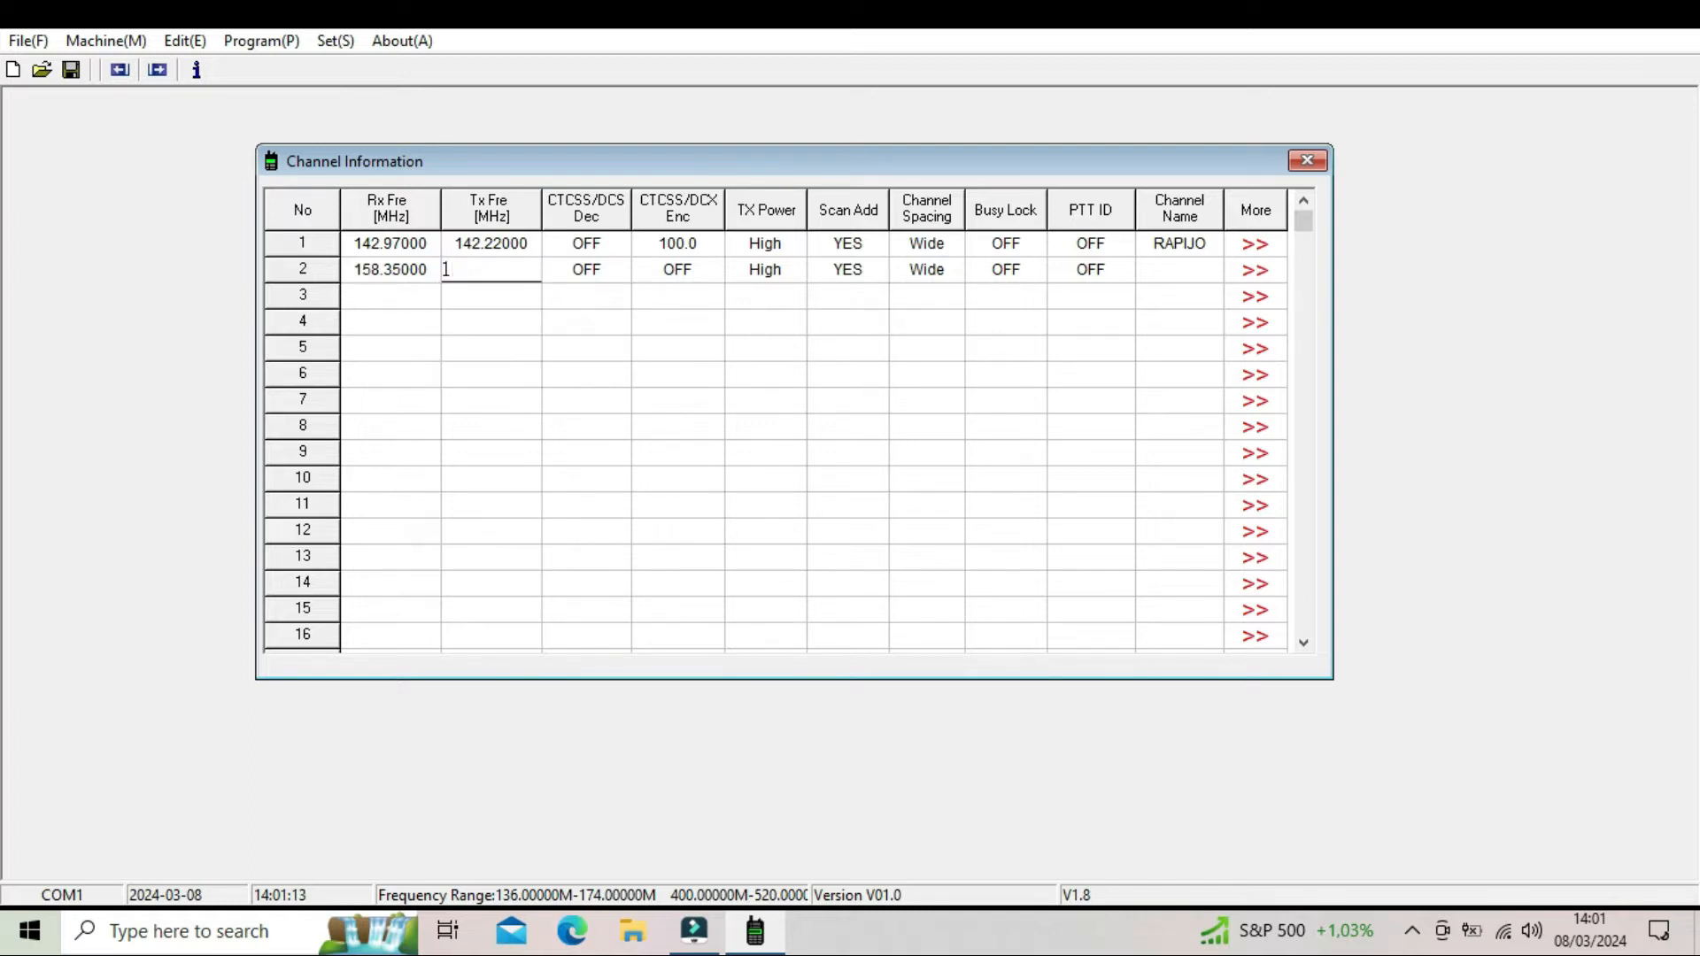
text(58.35000)
key(Return)
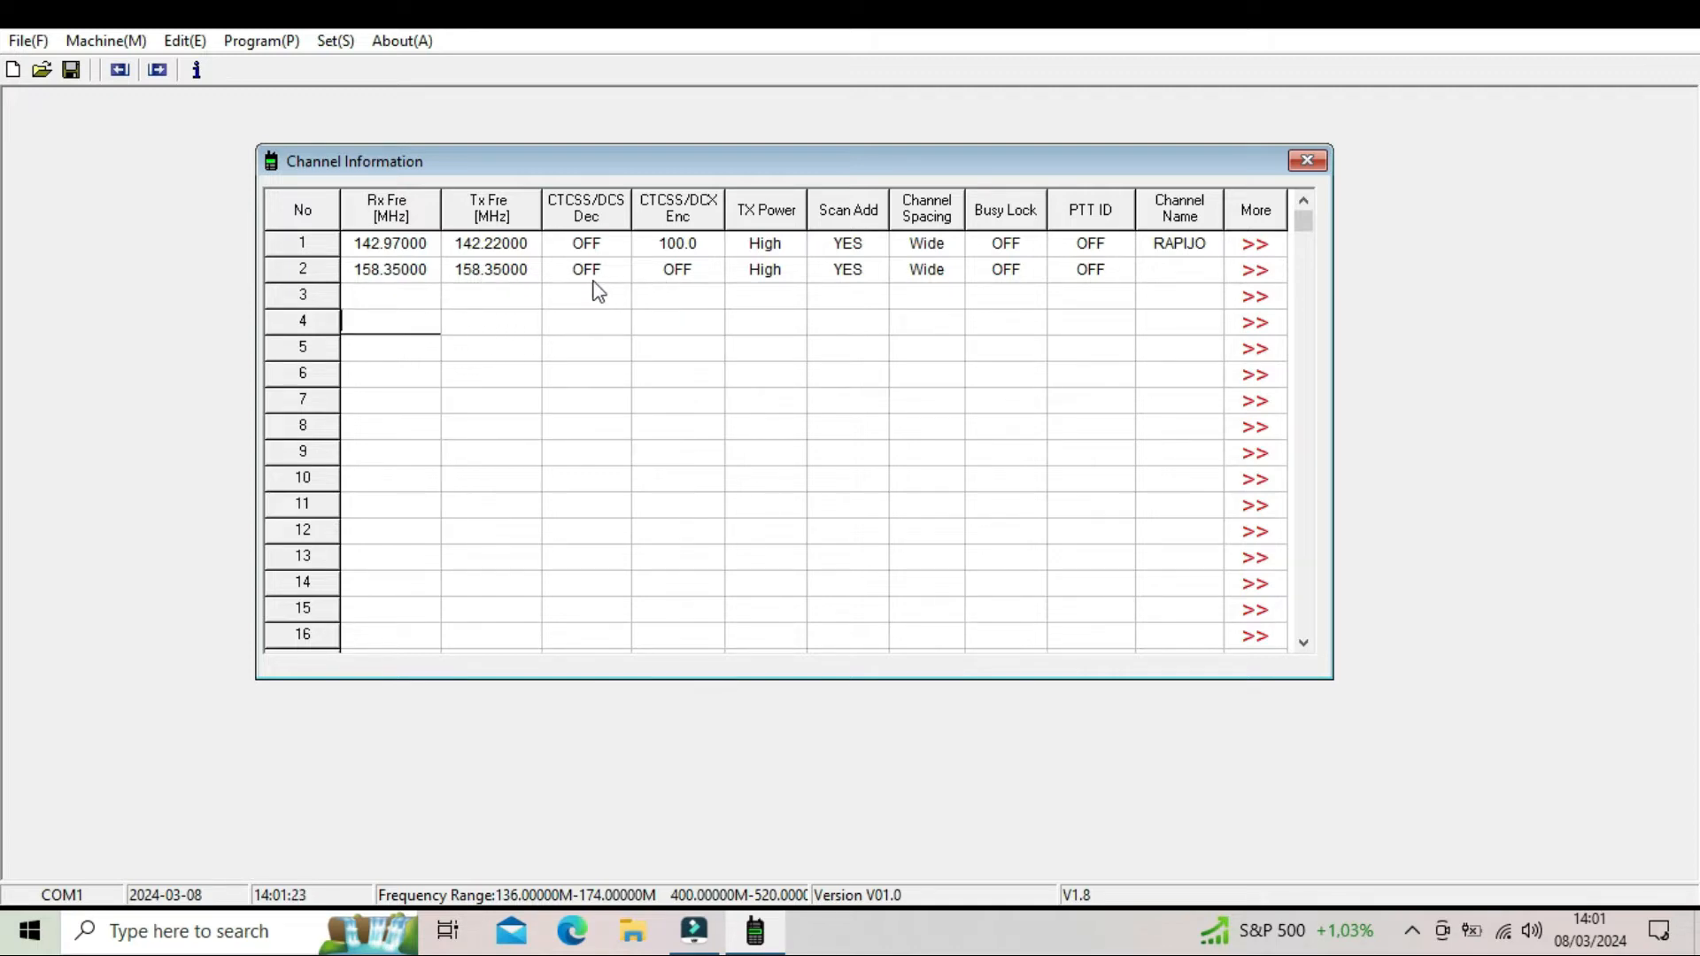
- Name channel 2 DIRECT and set its PTT ID to Send End
click(1180, 274)
text(DIREC)
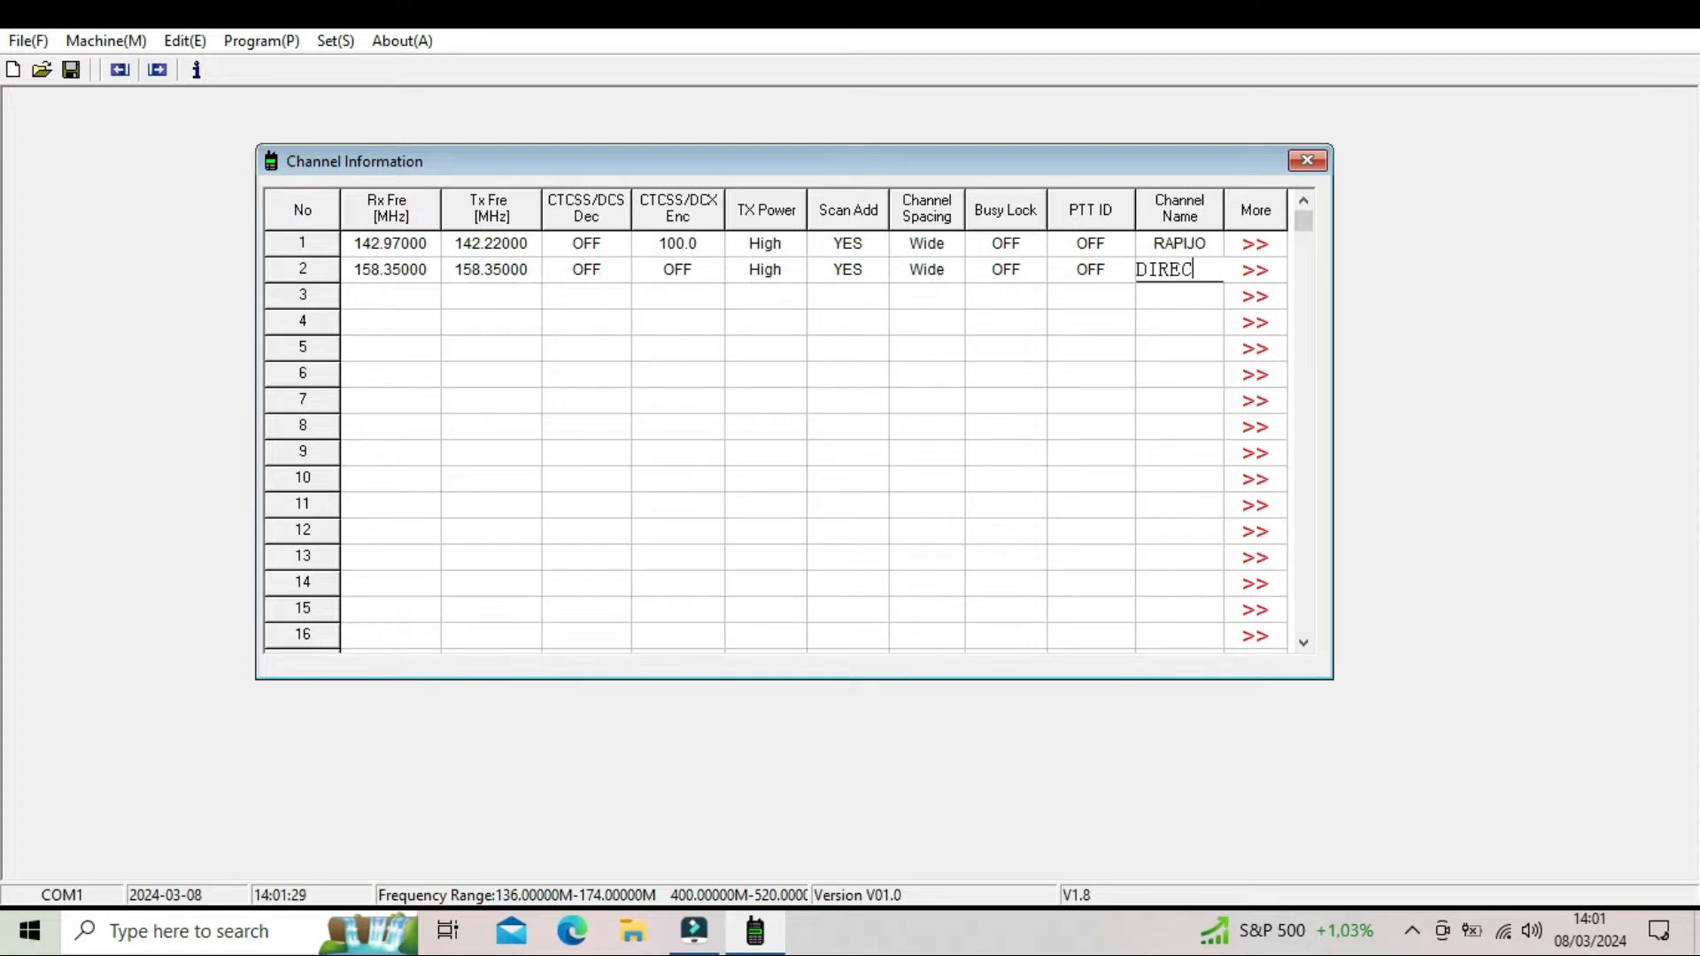
text(T)
click(1065, 337)
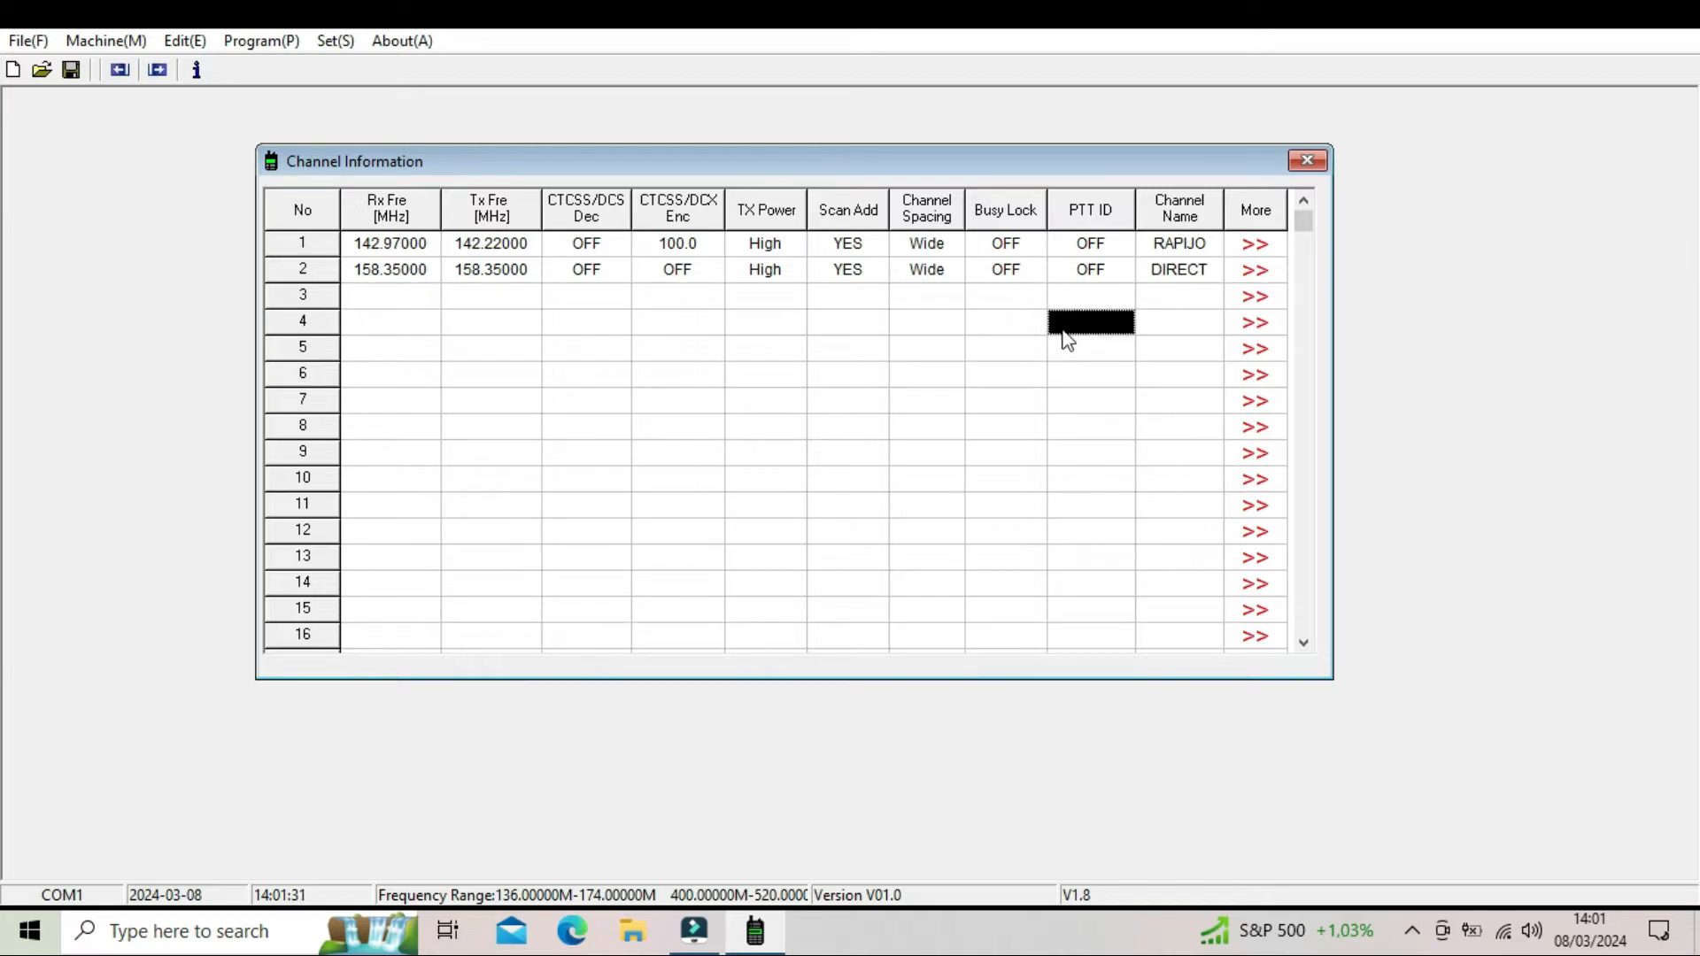
click(1075, 274)
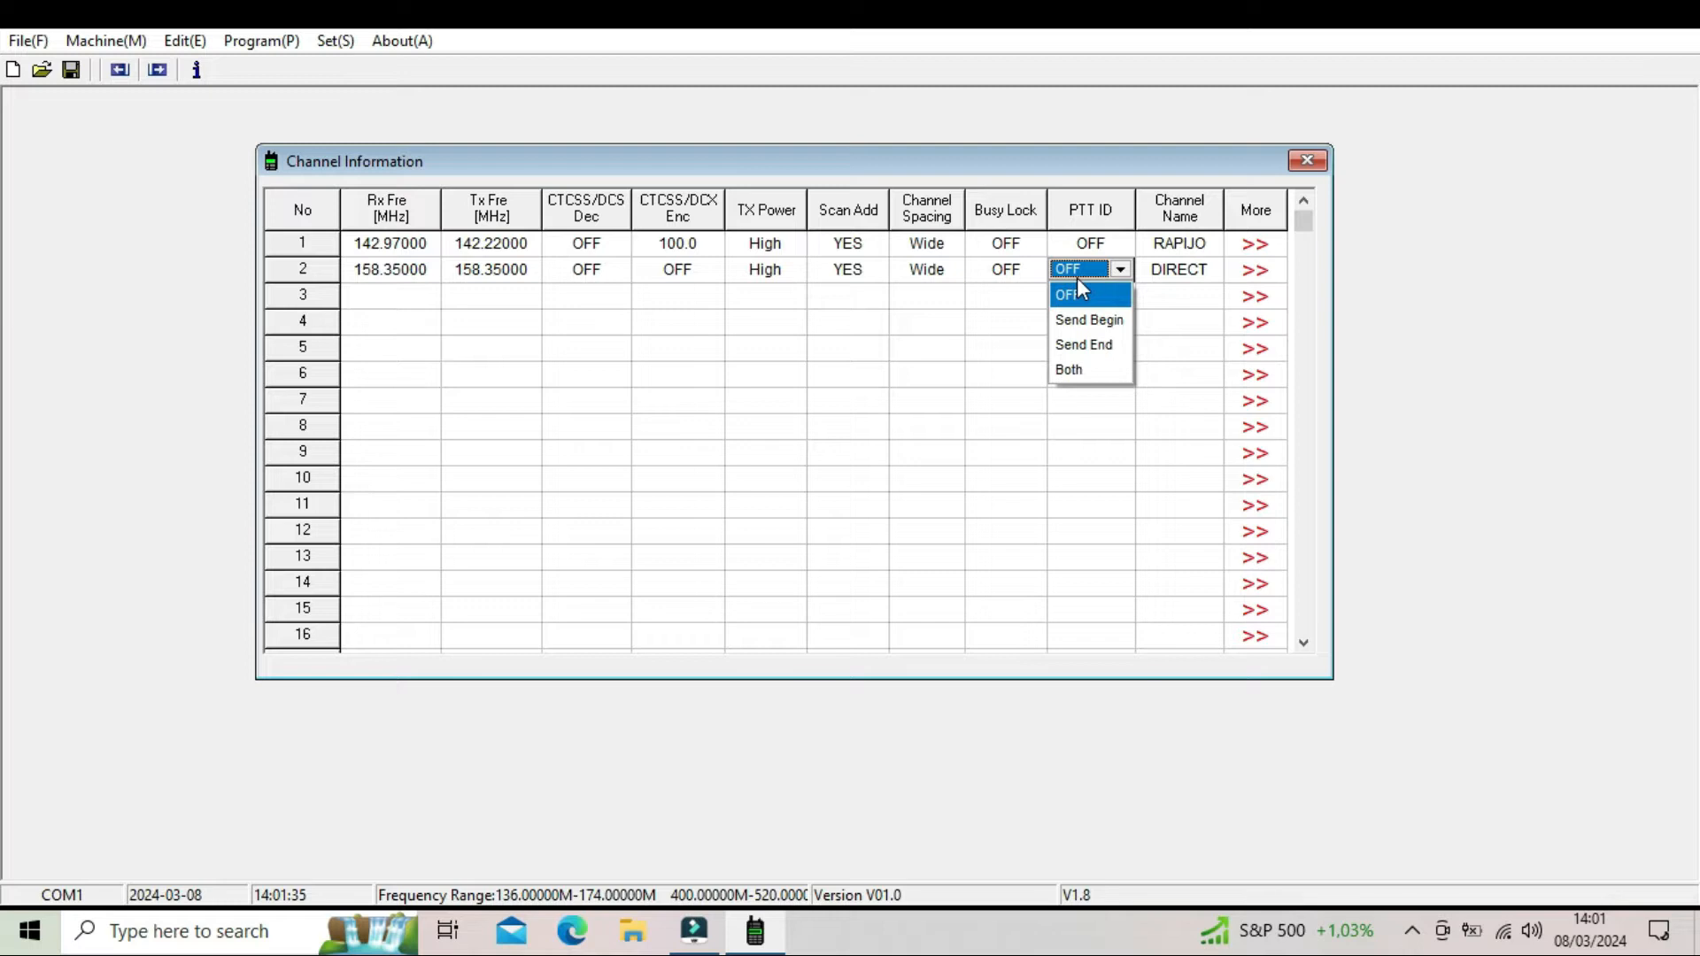
click(1101, 347)
click(1102, 348)
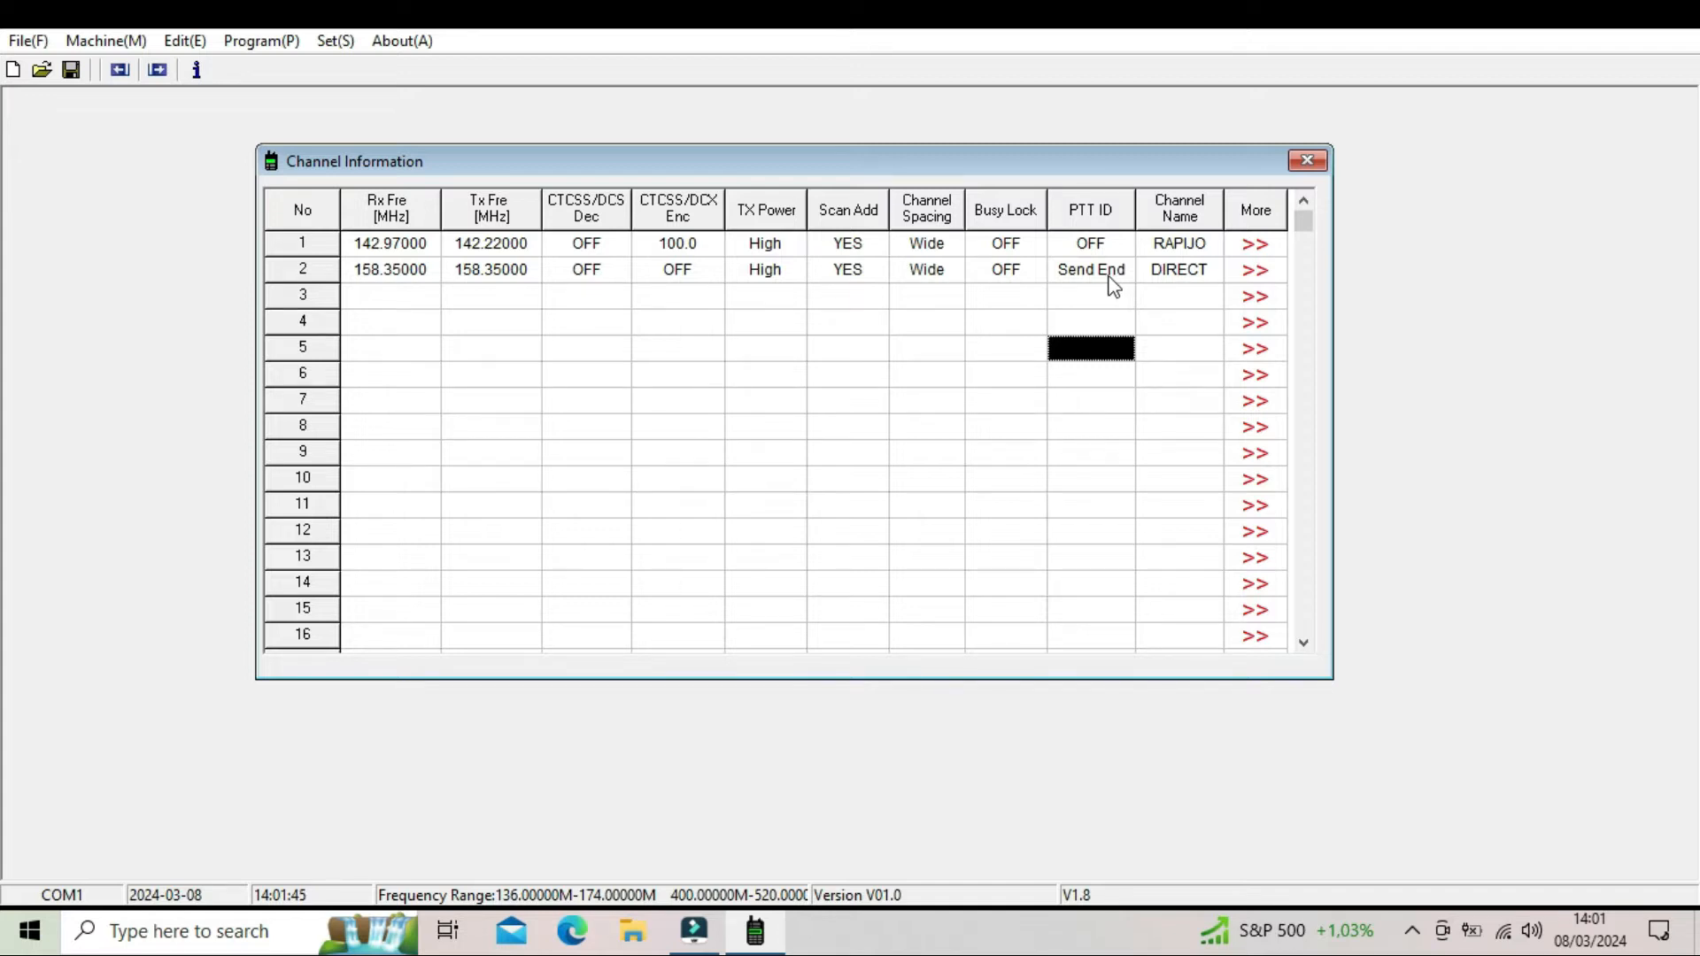
- Add channel 3 with a receive frequency of 455.50000 MHz
click(391, 301)
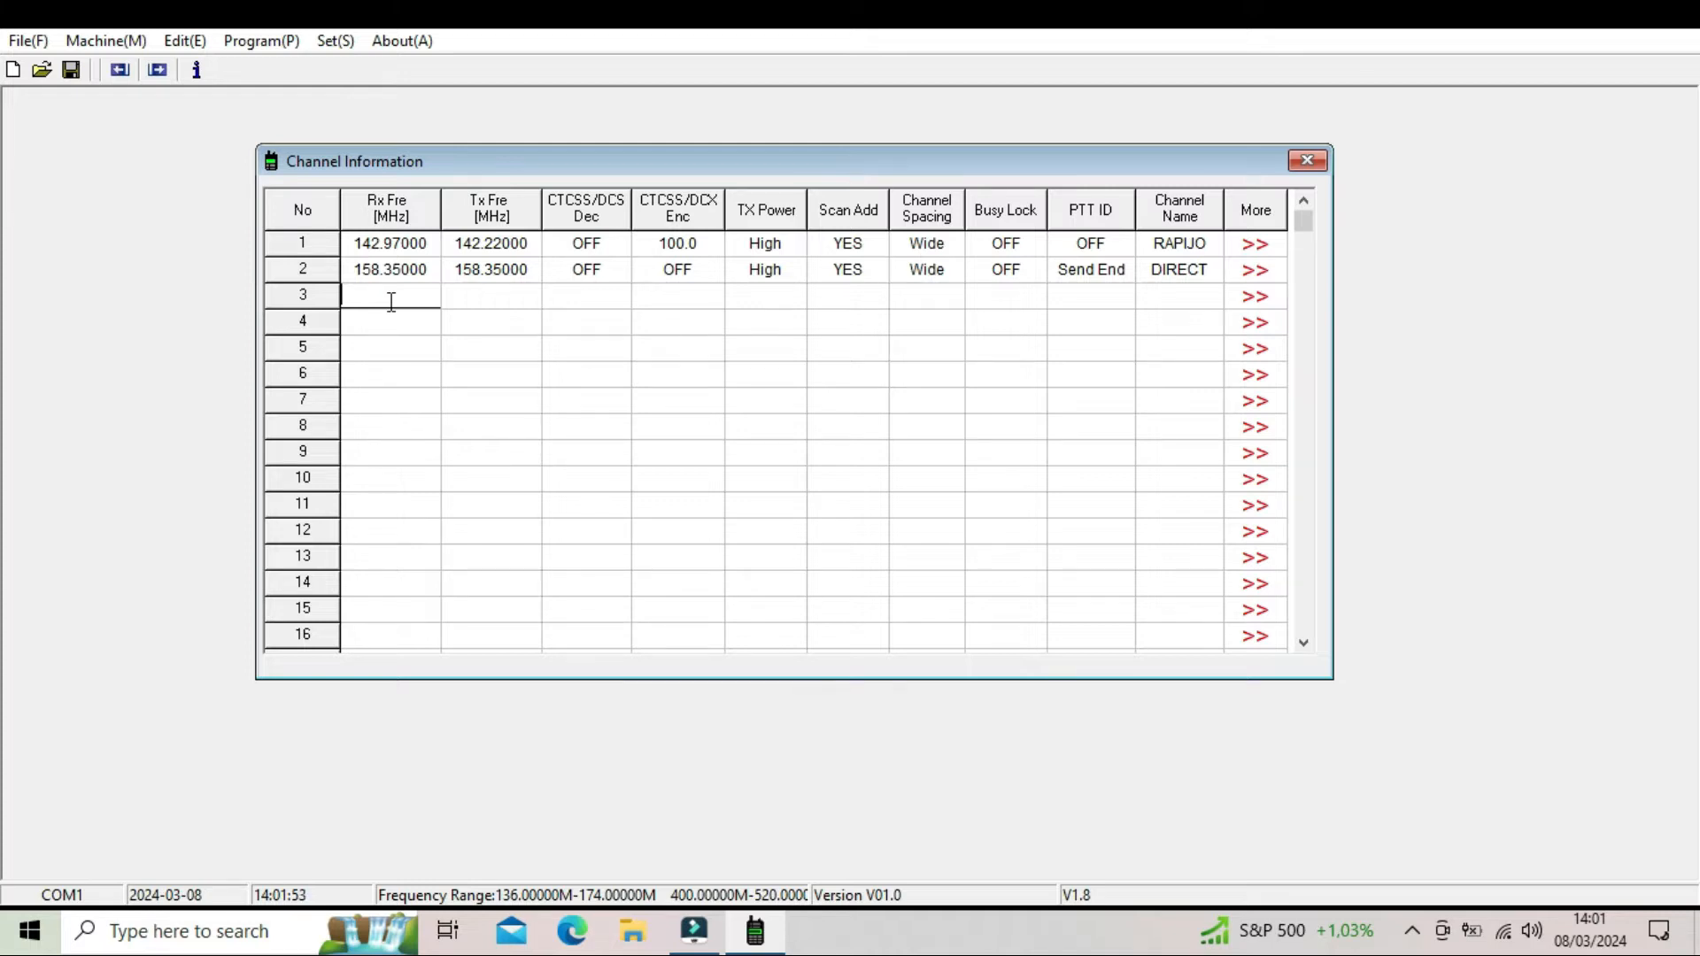
text(455.50000)
click(471, 406)
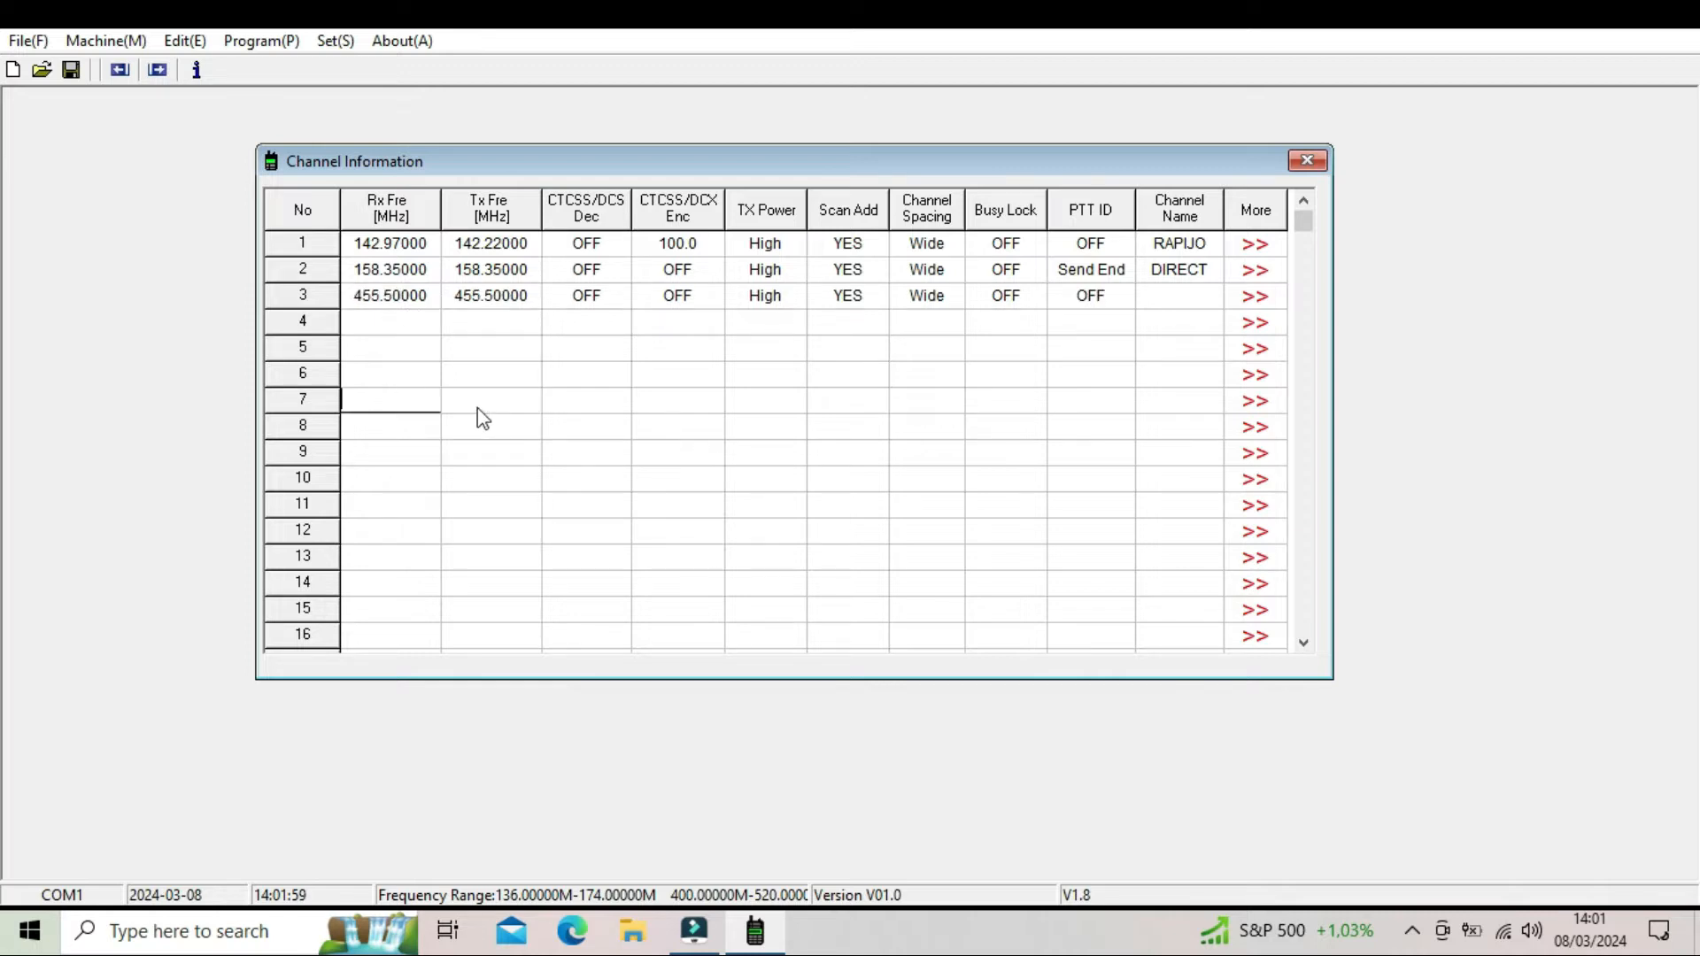
click(383, 324)
click(492, 366)
click(373, 326)
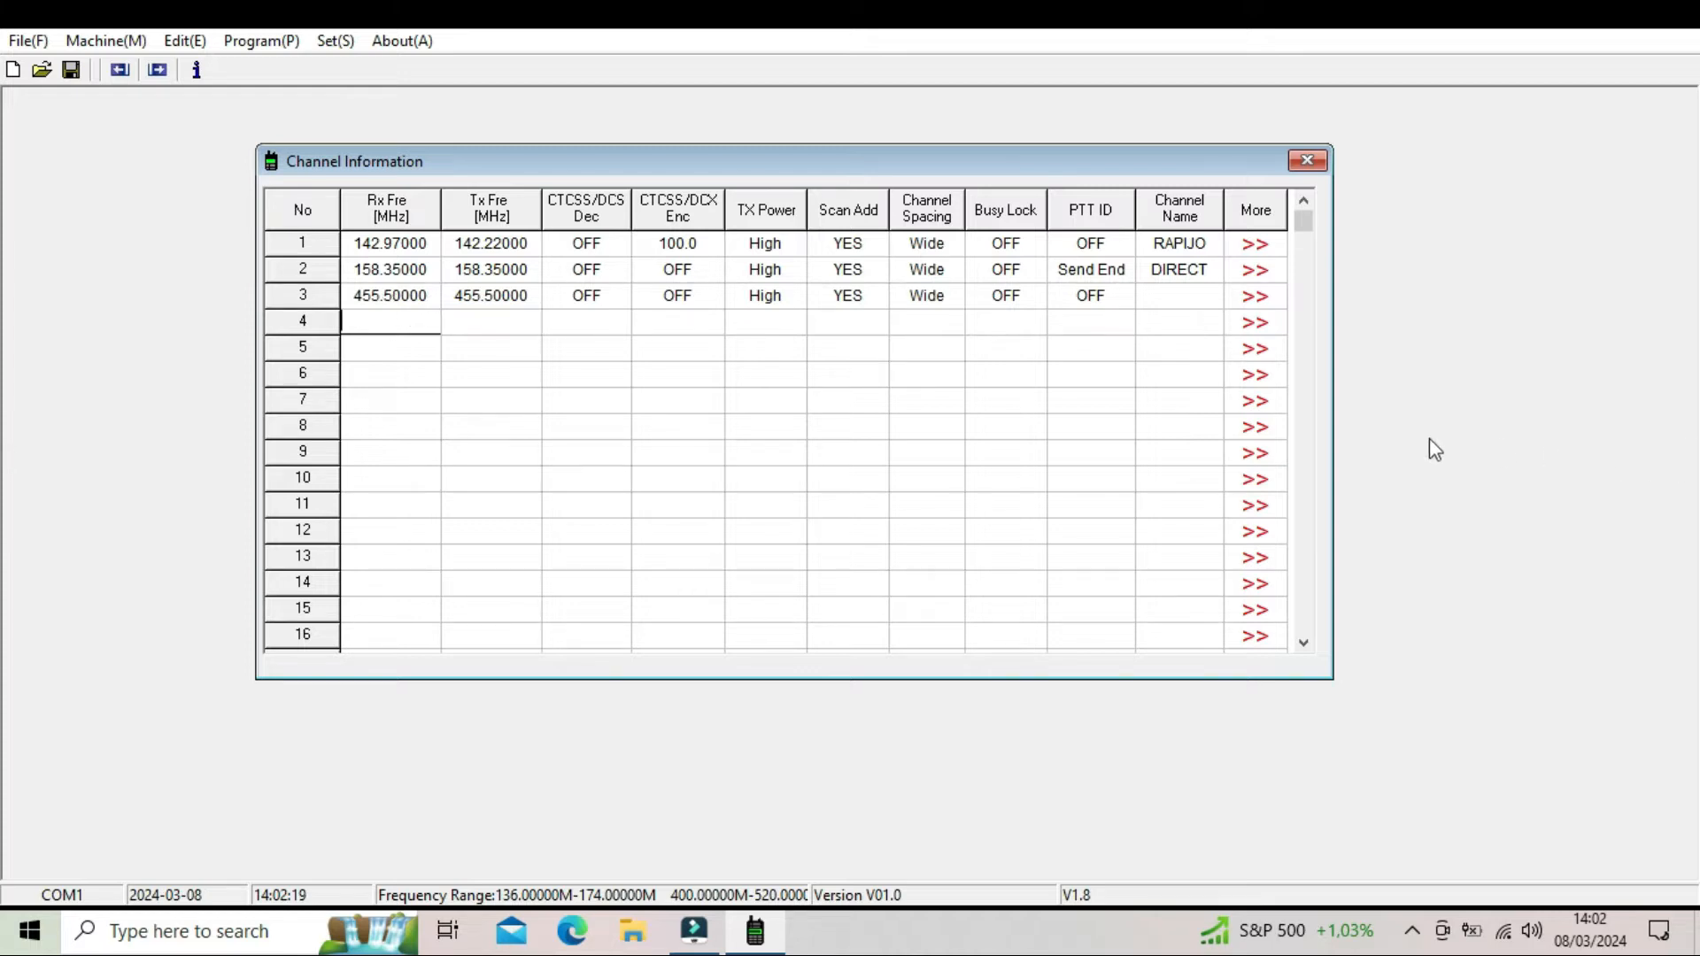
click(1082, 433)
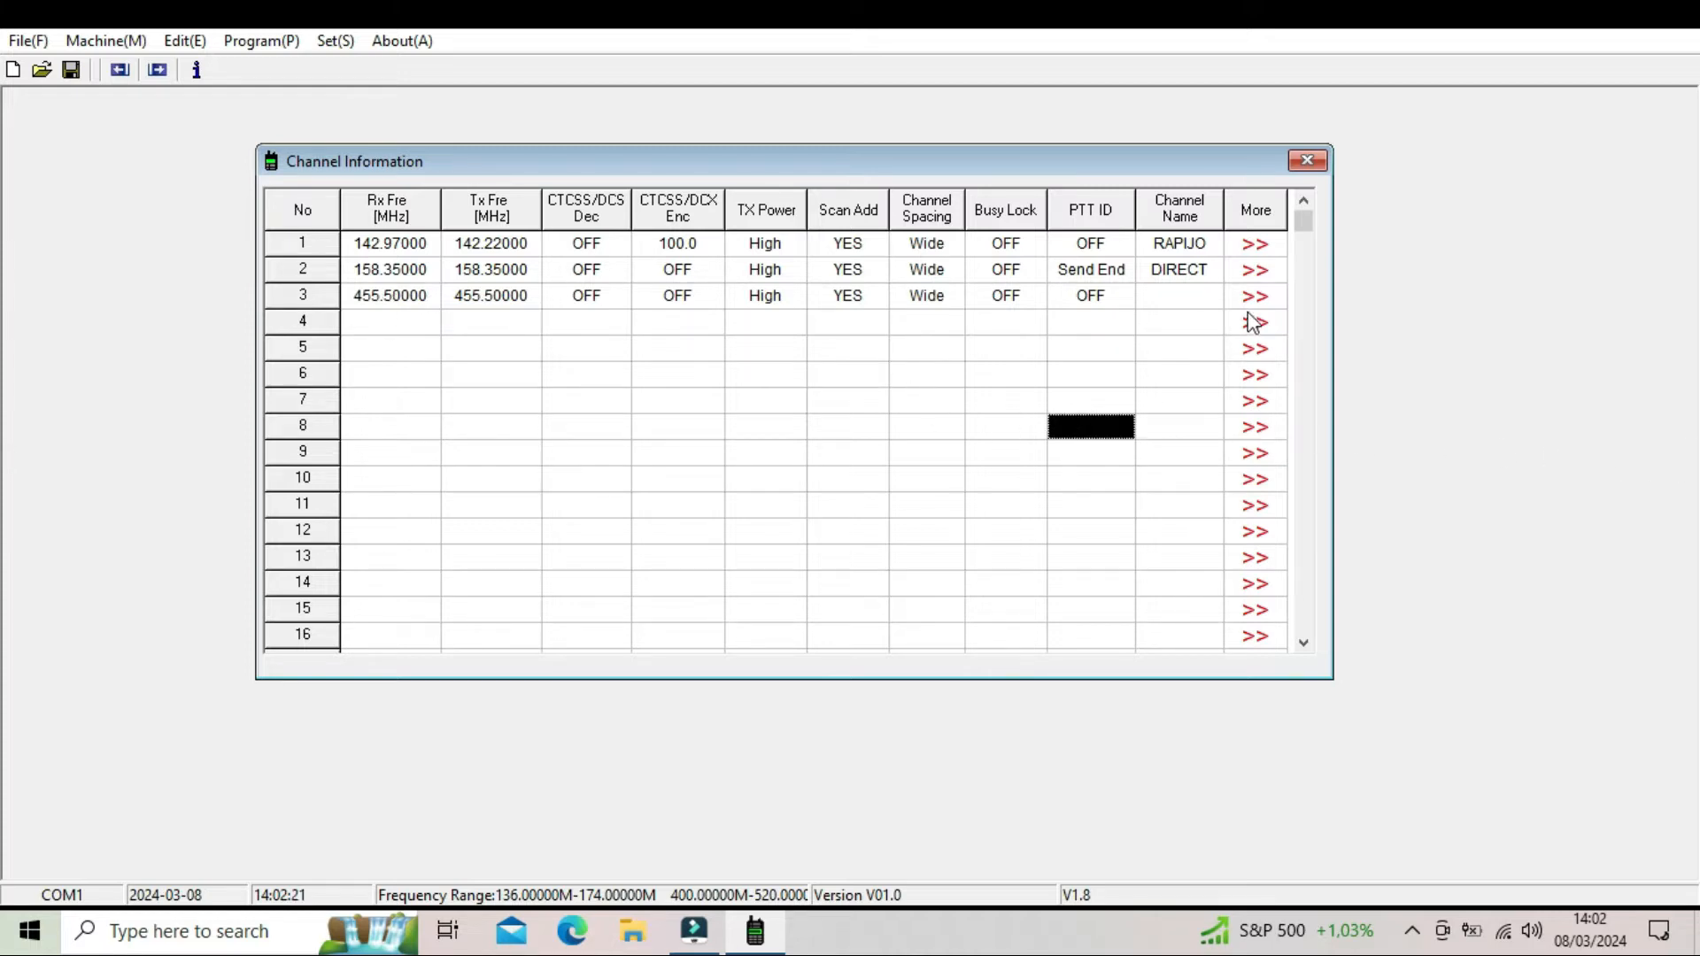
- Name channel 3 UHF
click(1175, 302)
text(UHF)
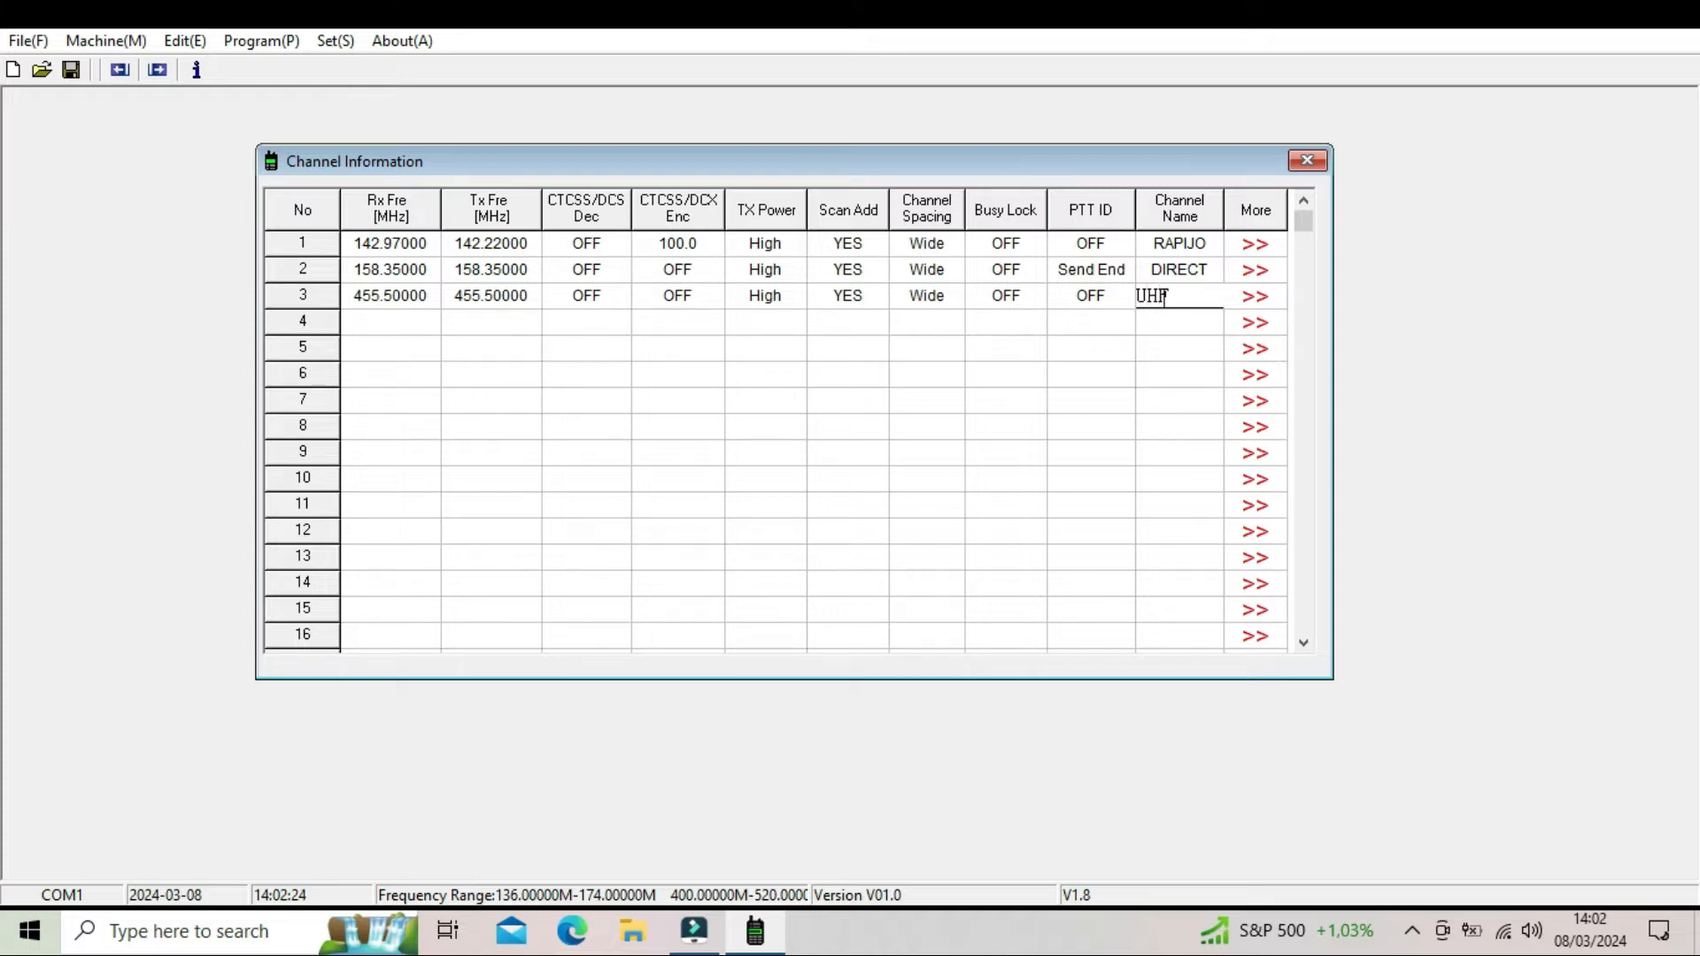
click(1125, 375)
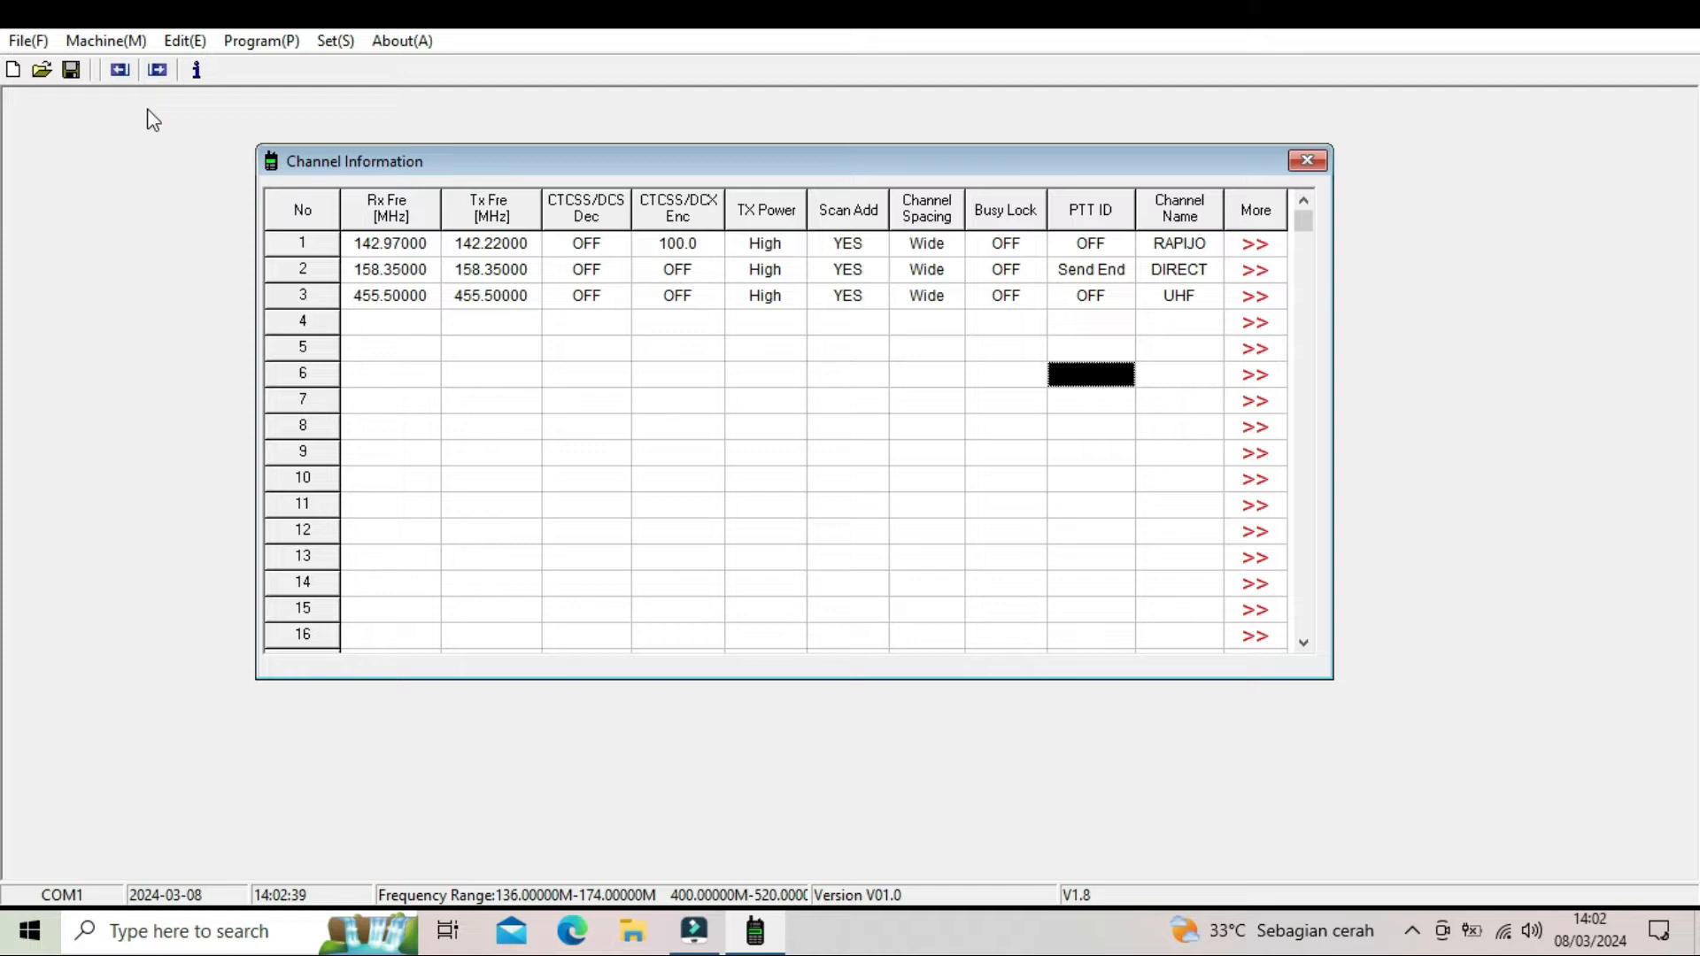
click(20, 42)
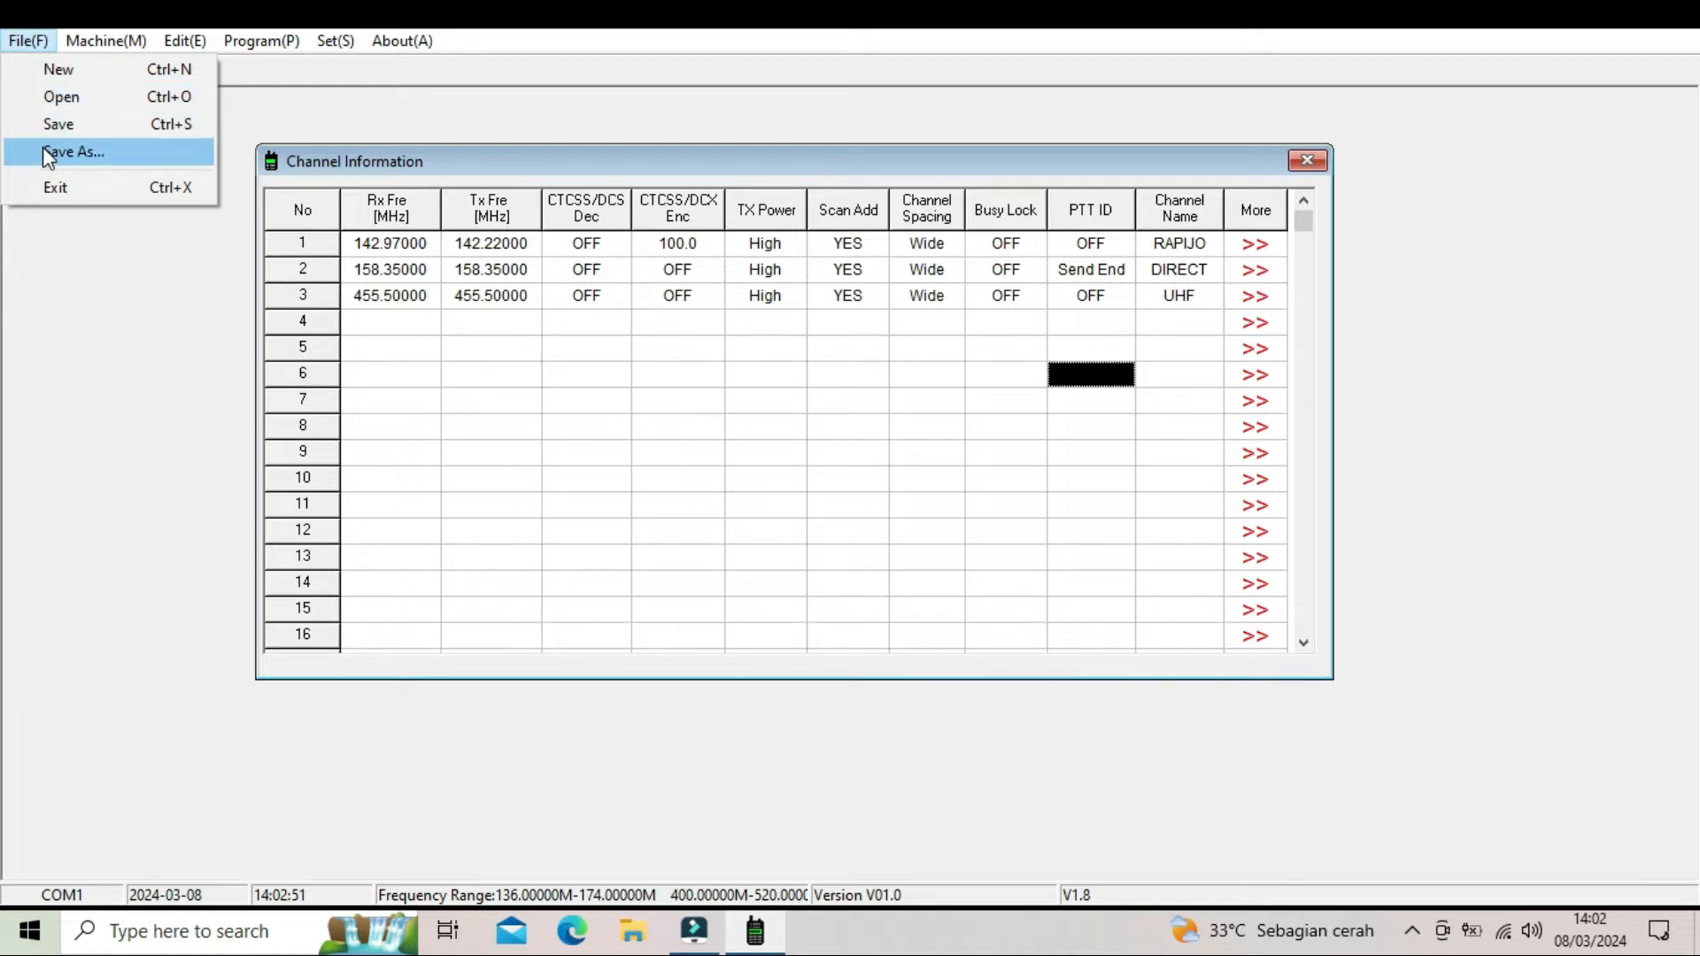
click(543, 478)
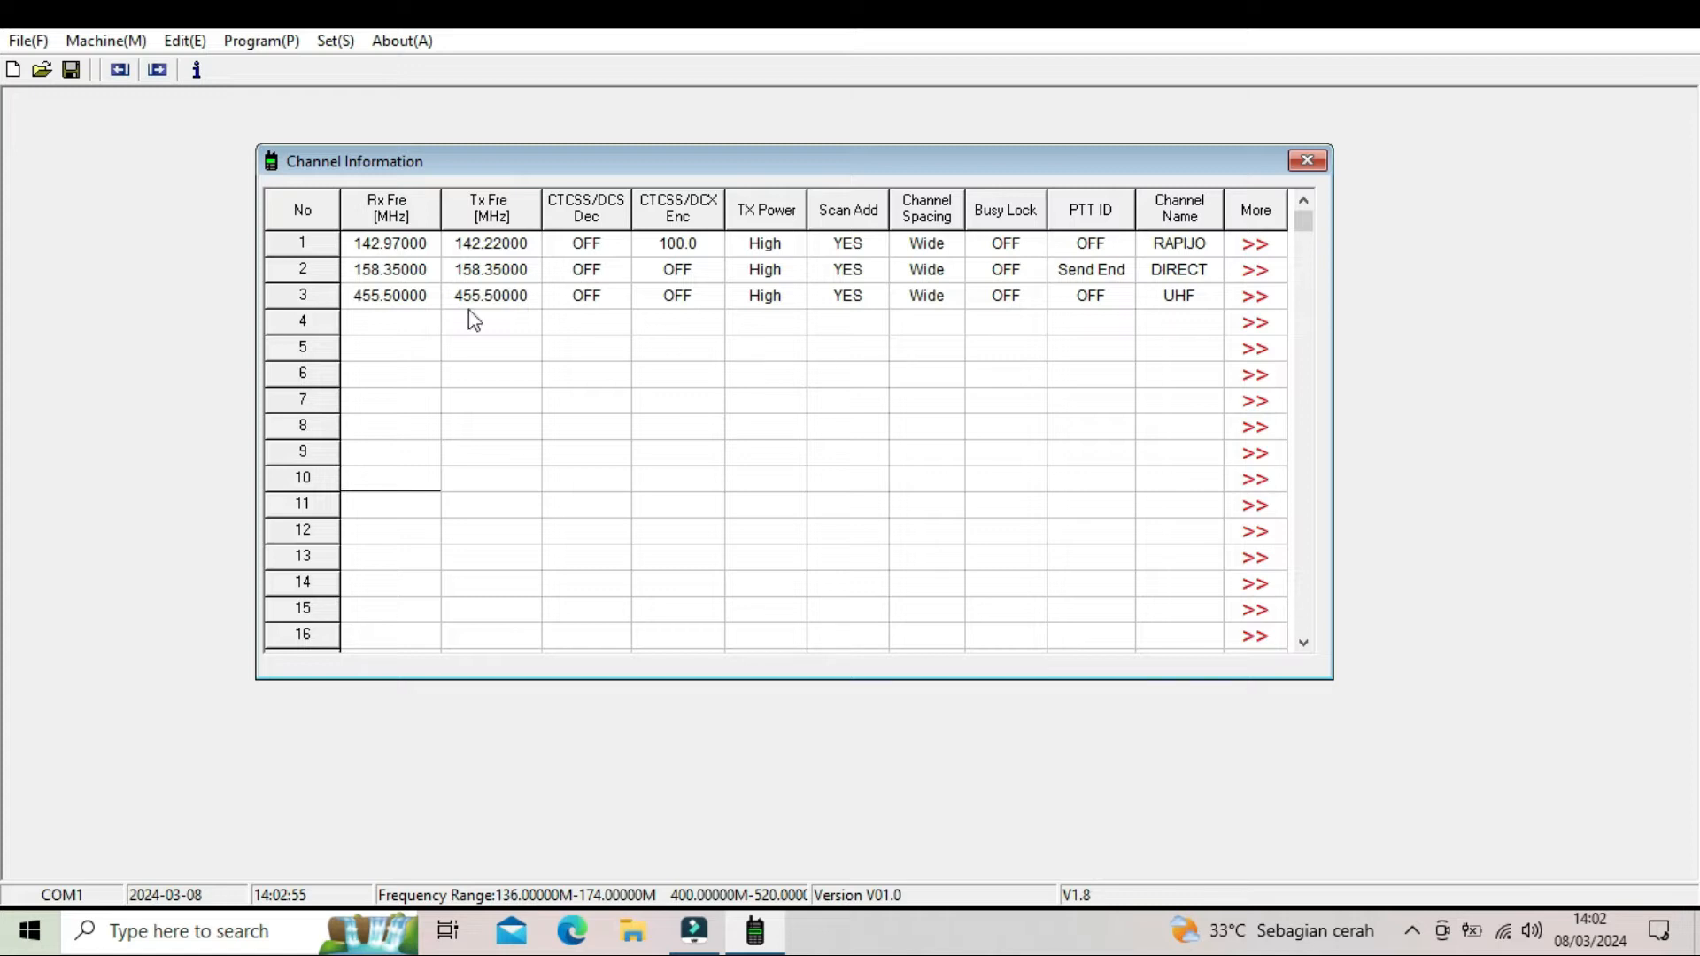
click(26, 42)
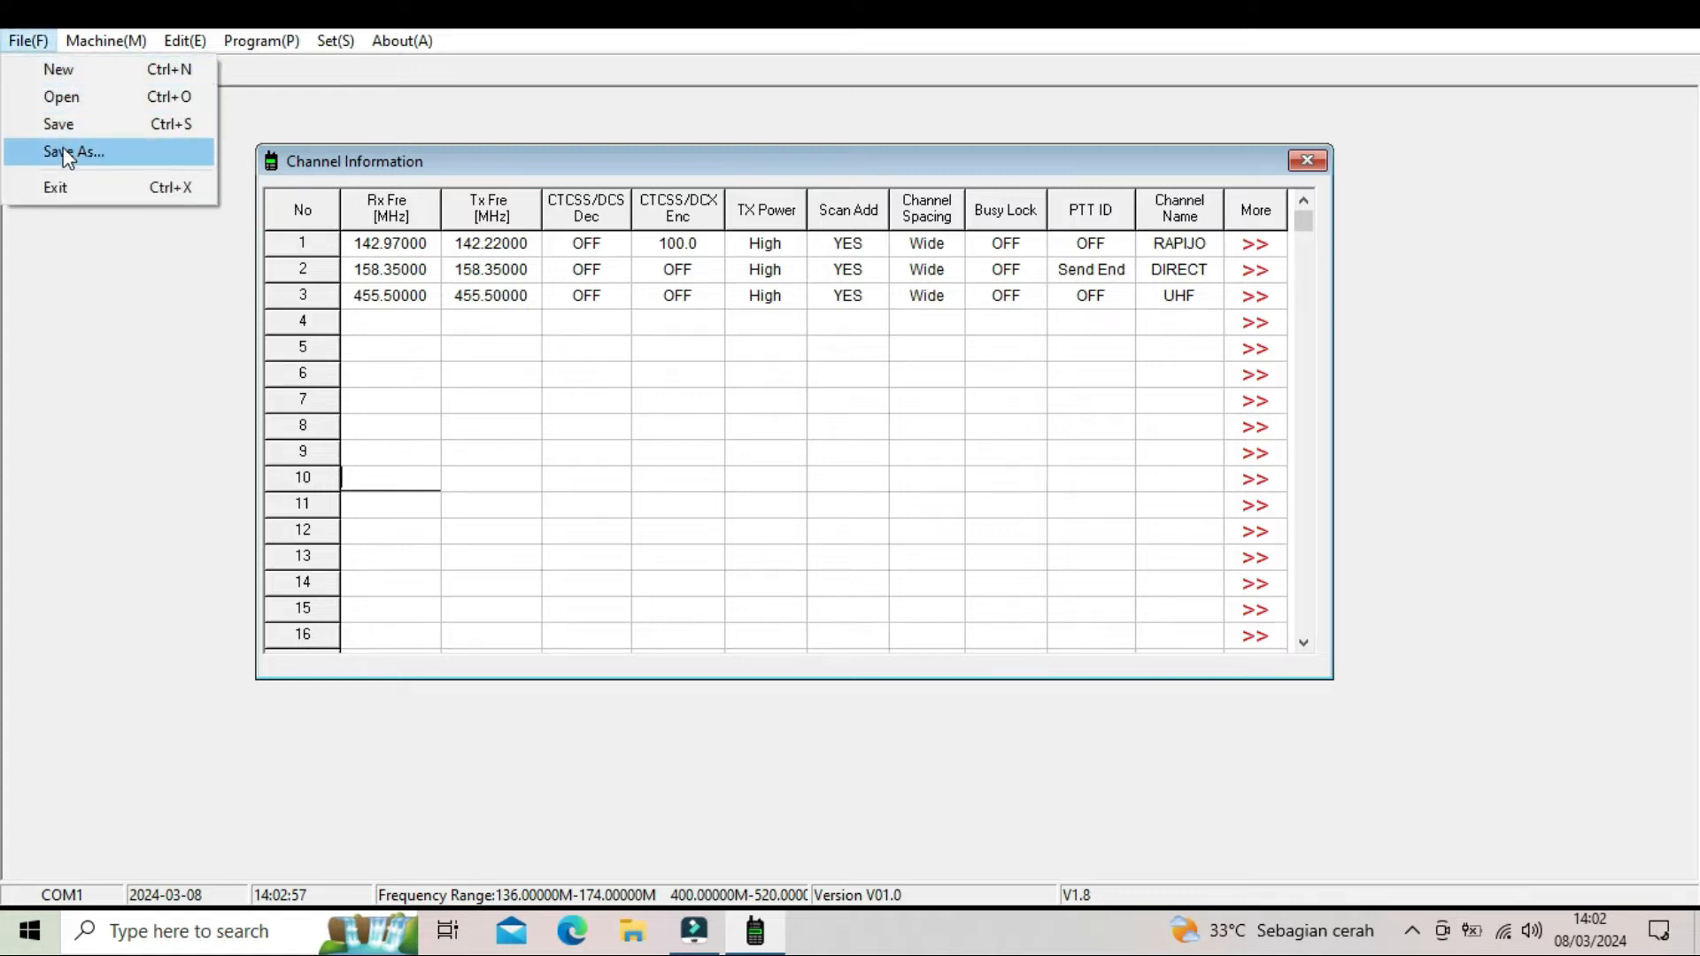
click(607, 505)
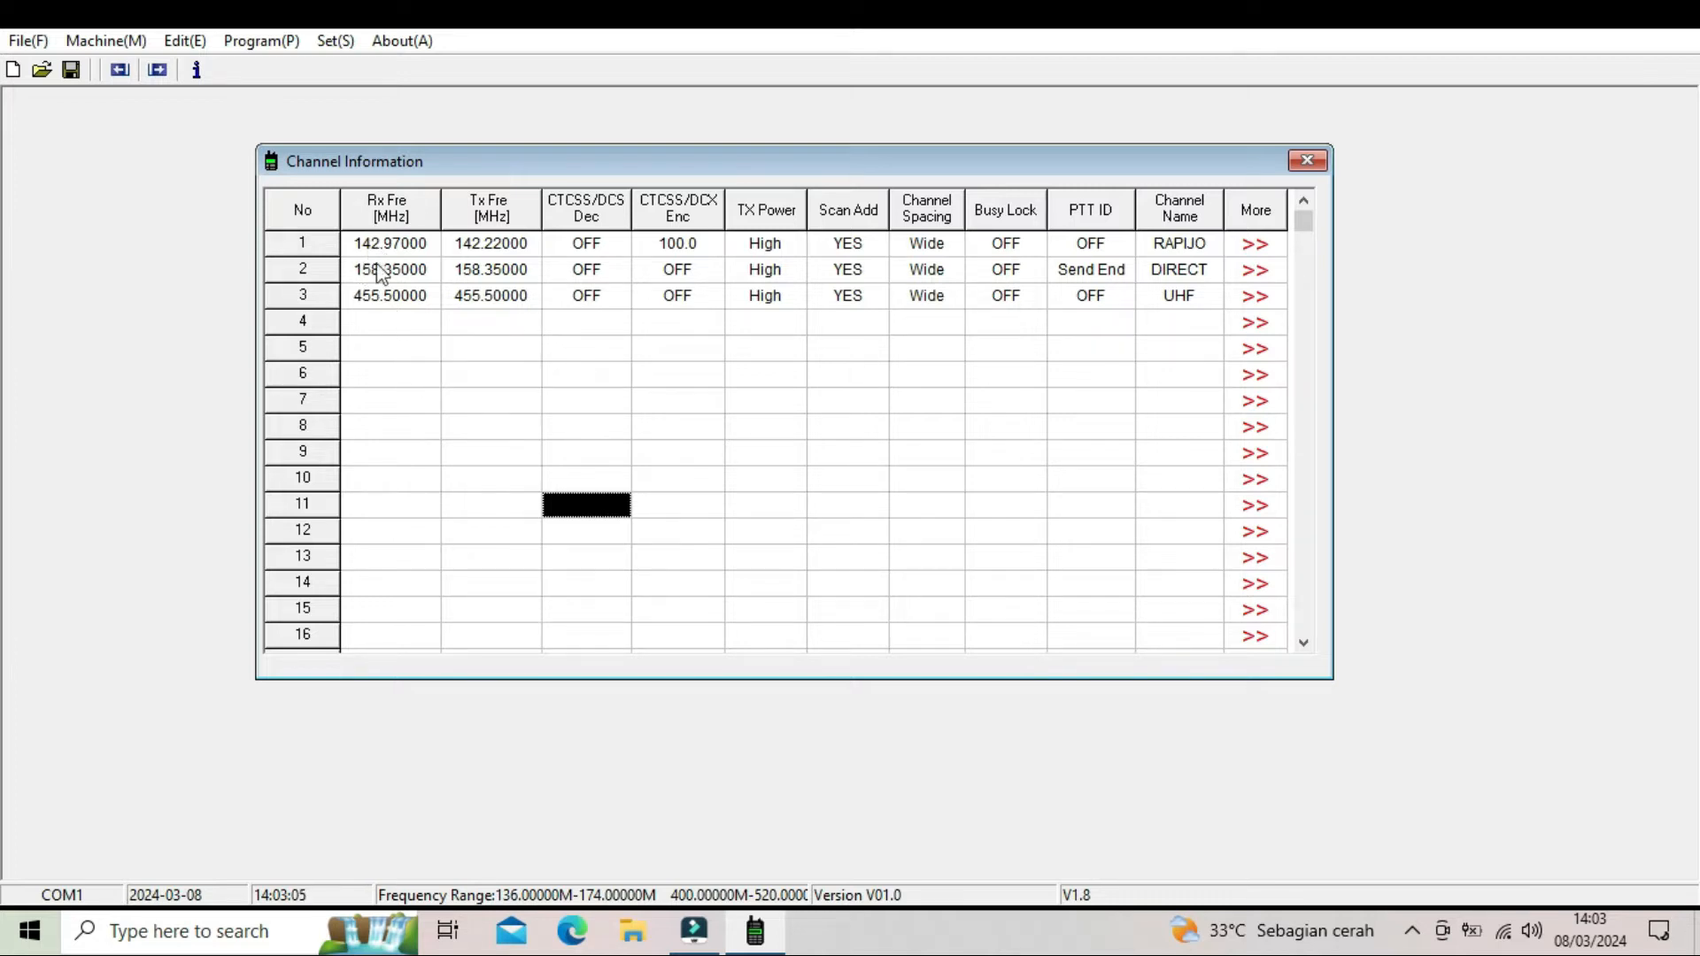
click(30, 44)
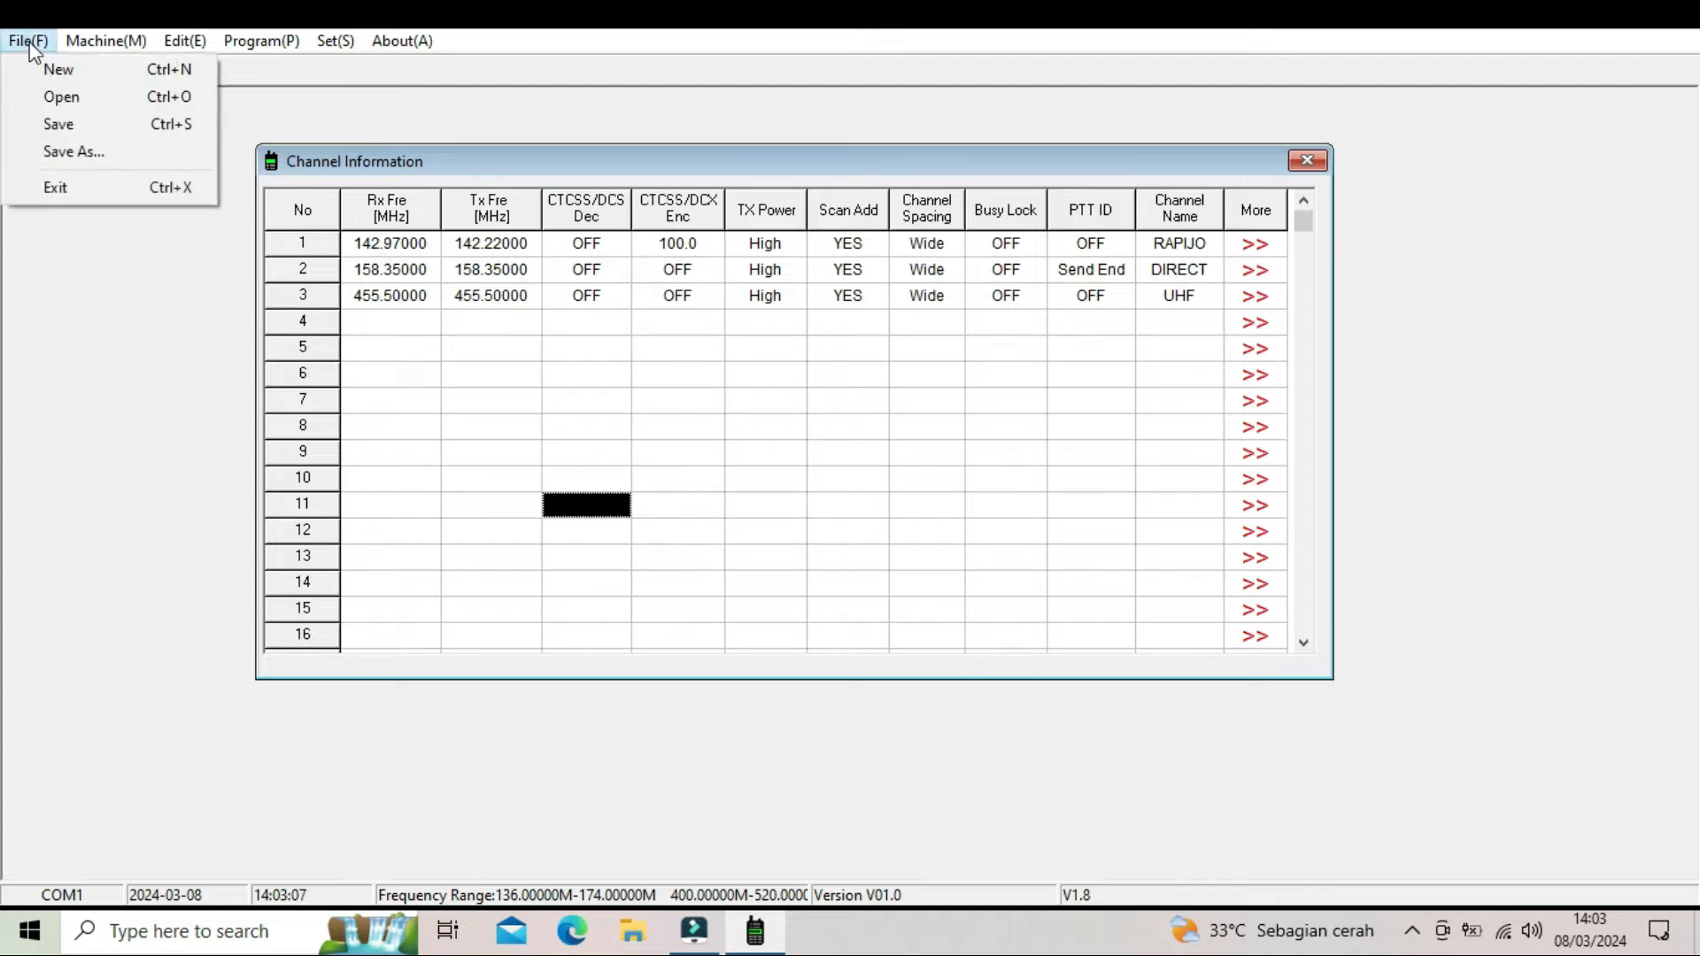
click(53, 152)
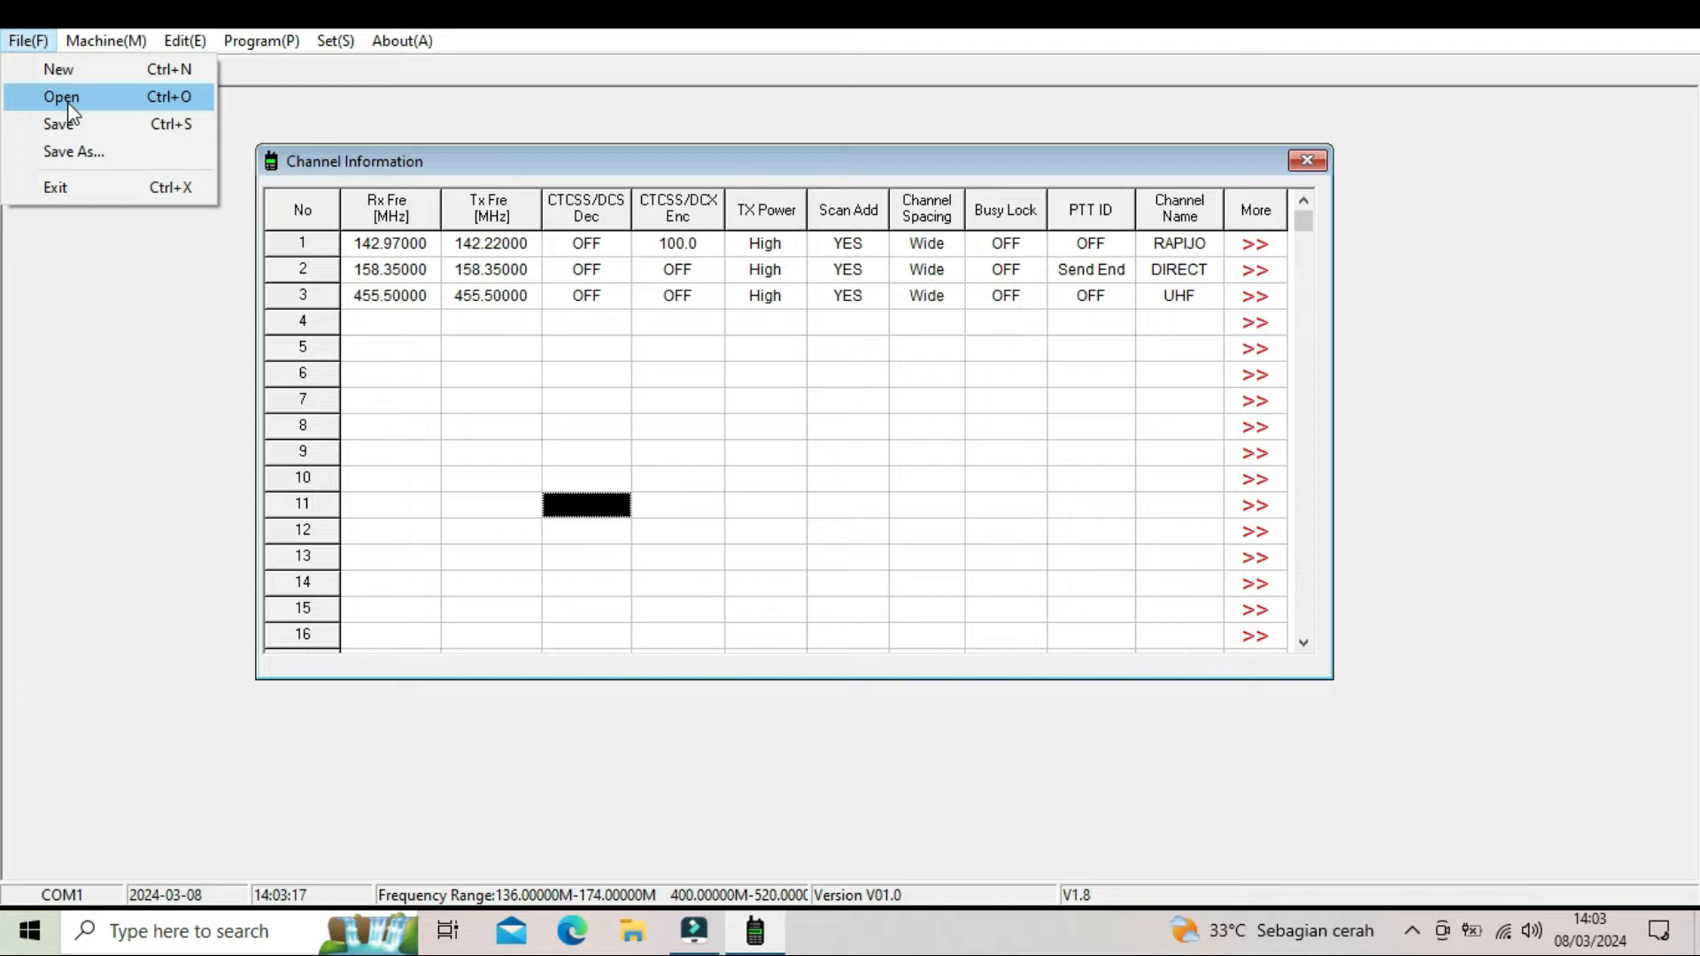
click(93, 317)
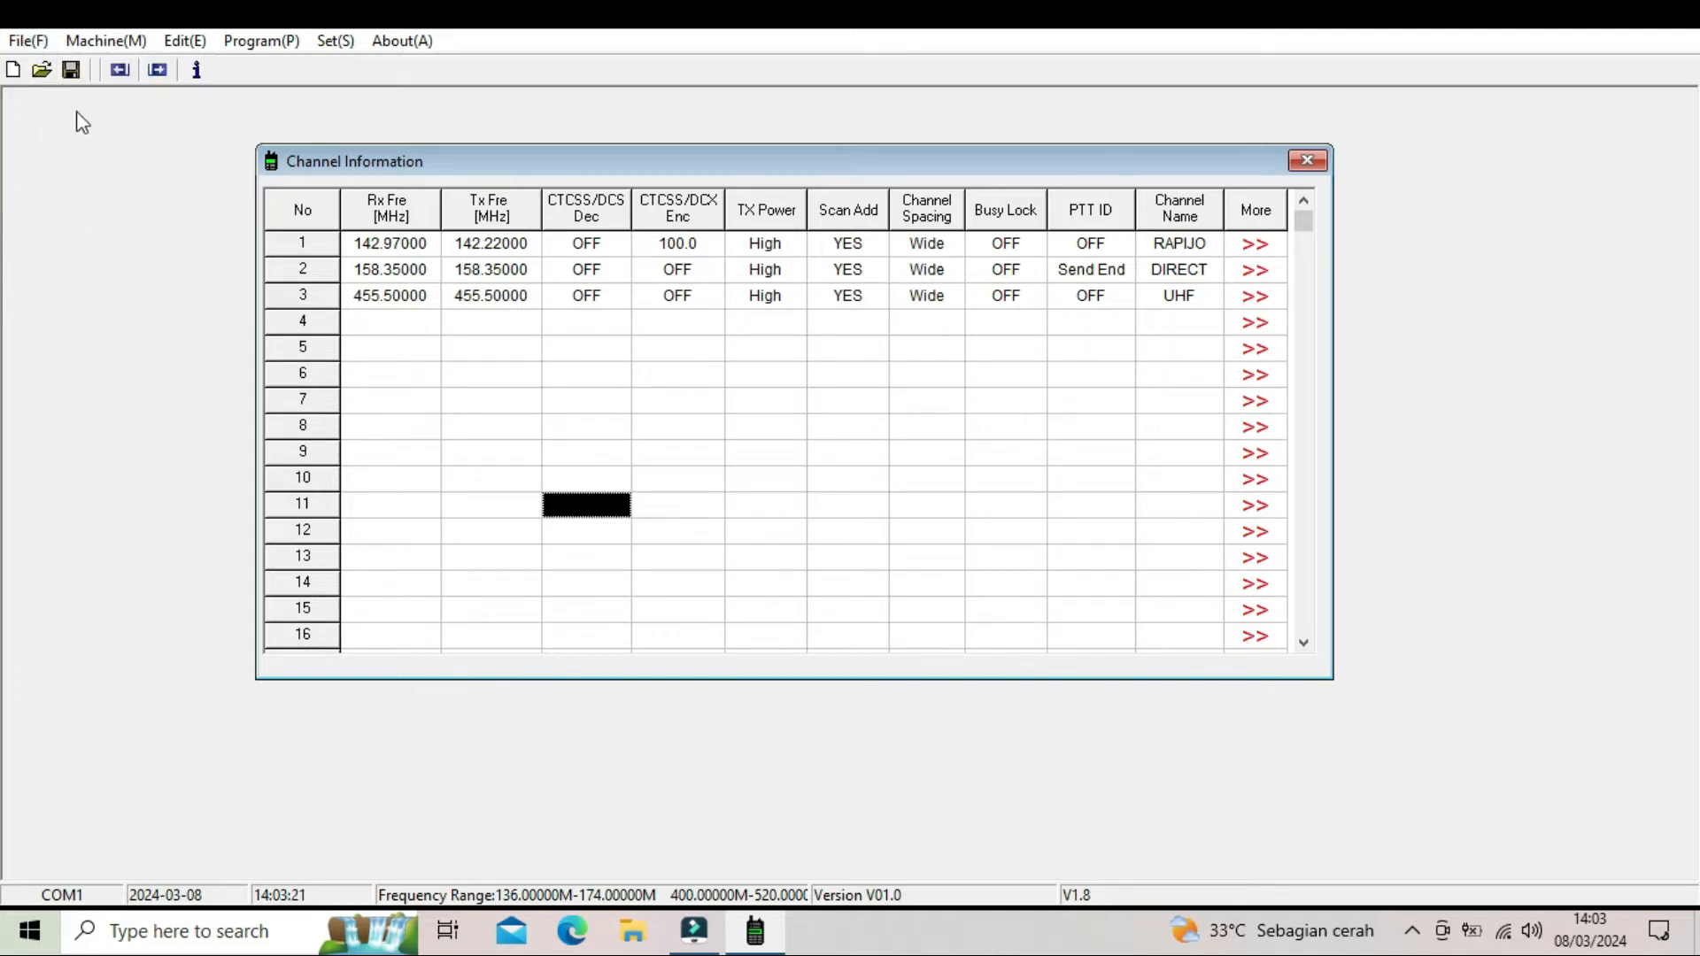
click(115, 47)
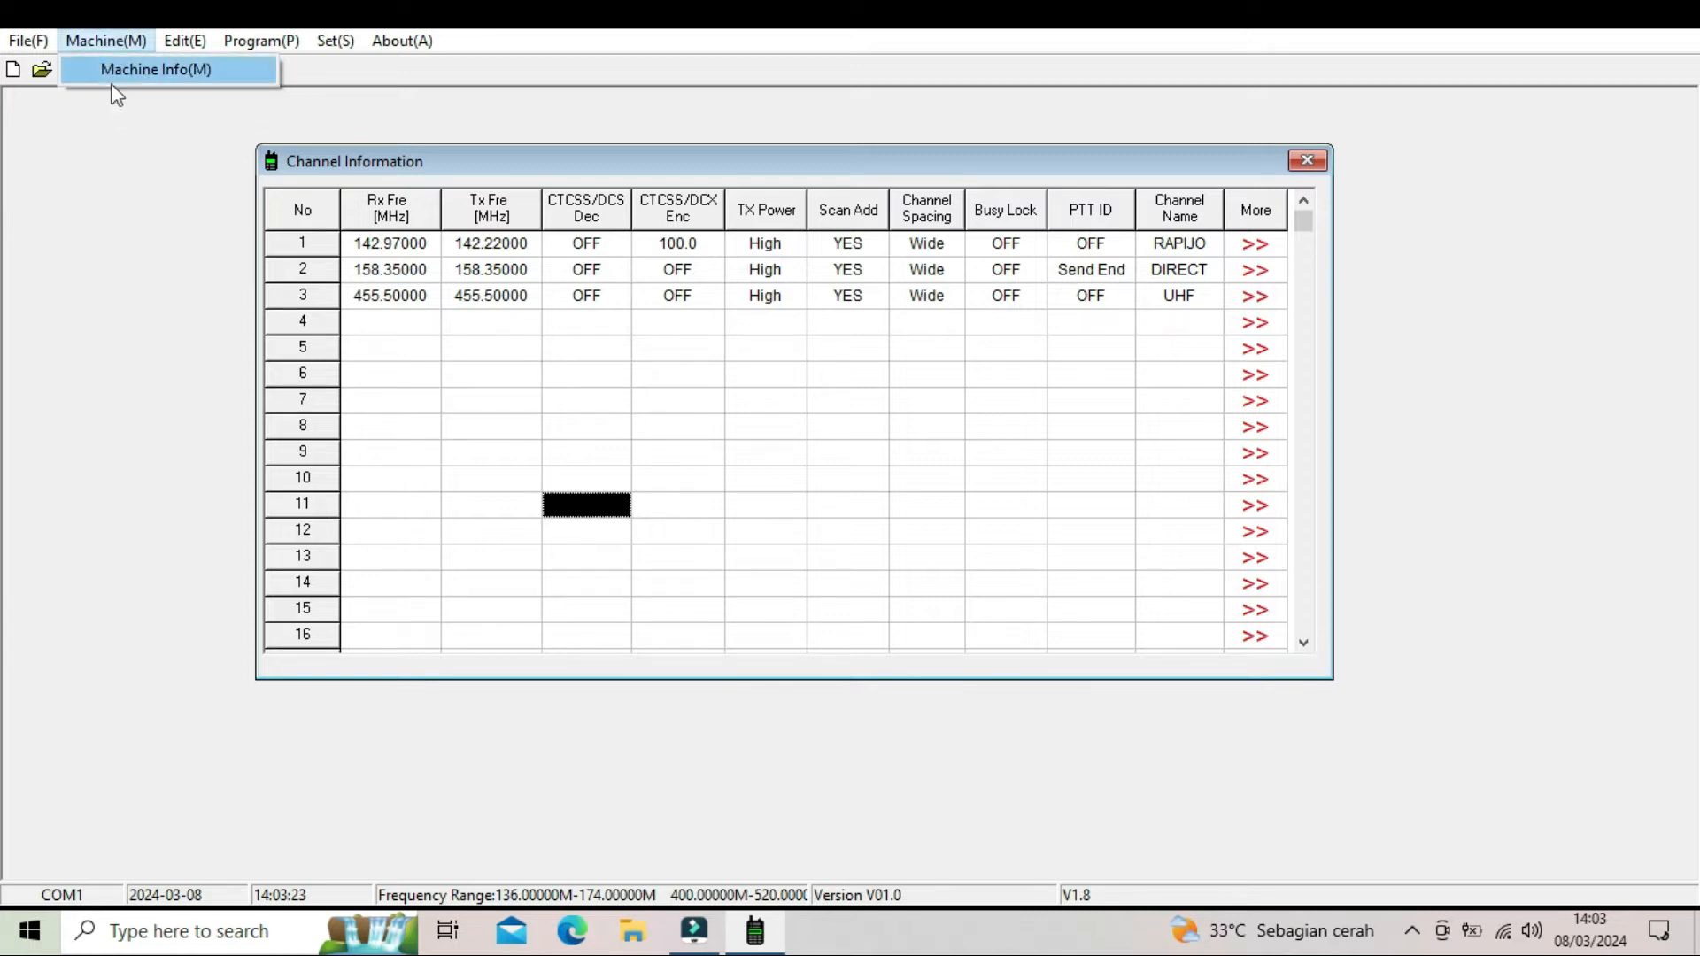
click(133, 202)
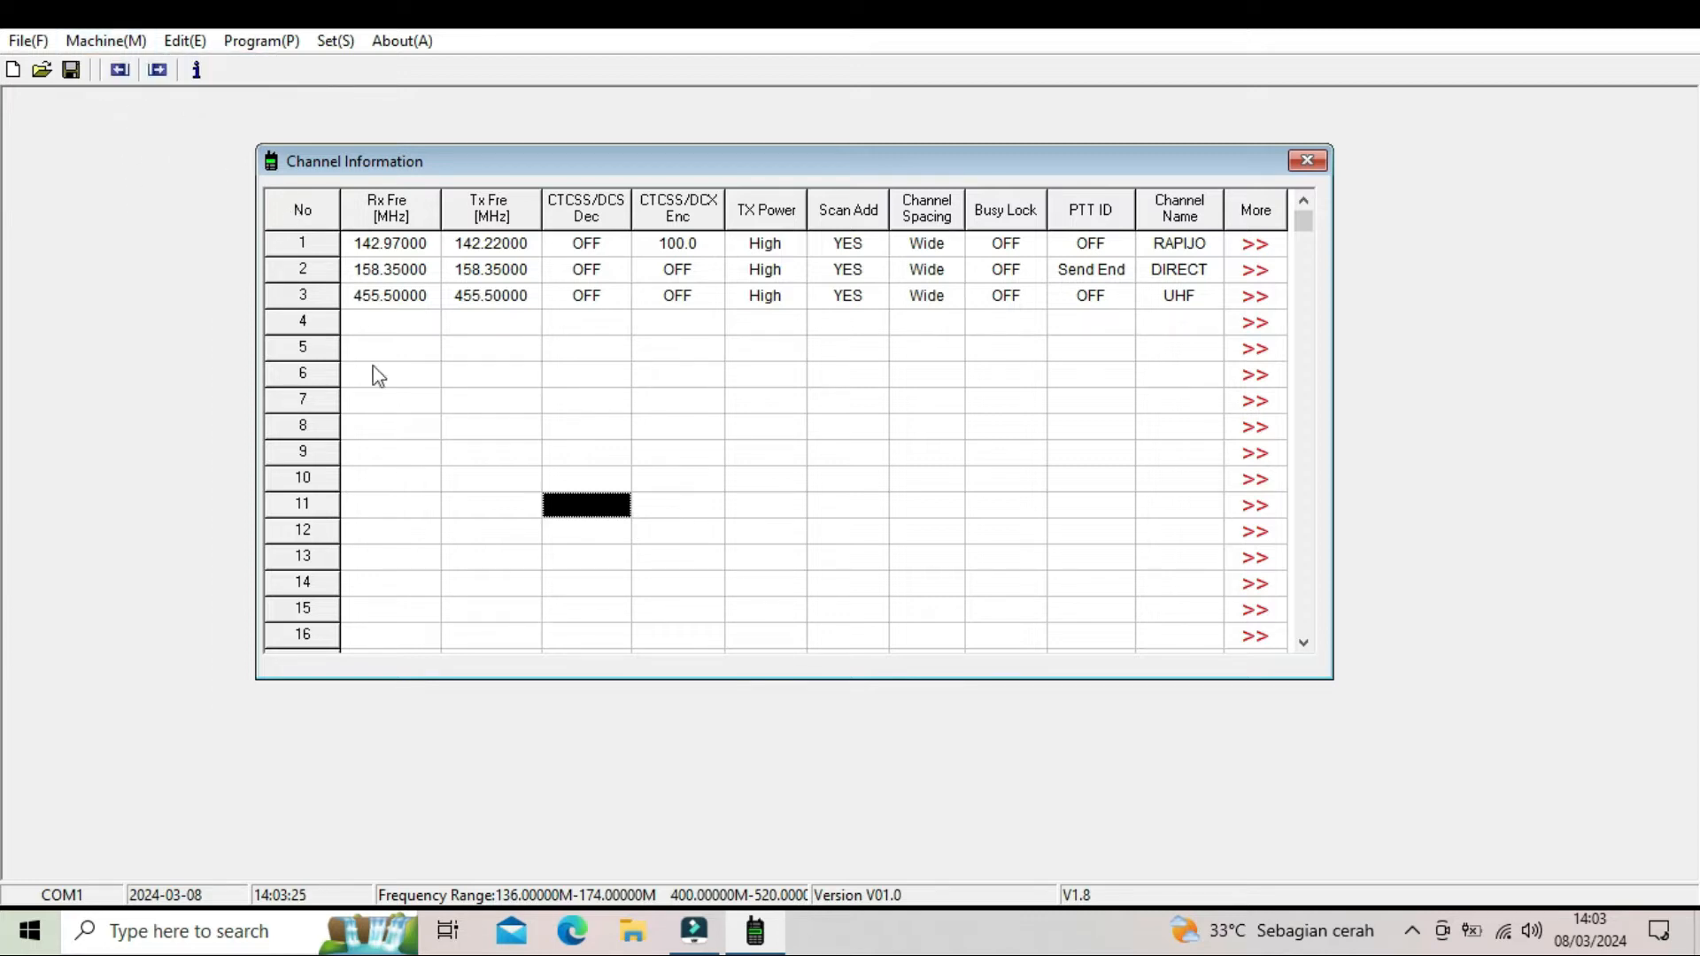
- Open the radio's optional settings and replace Start Info1 with the operator's call sign in capital letters
click(186, 44)
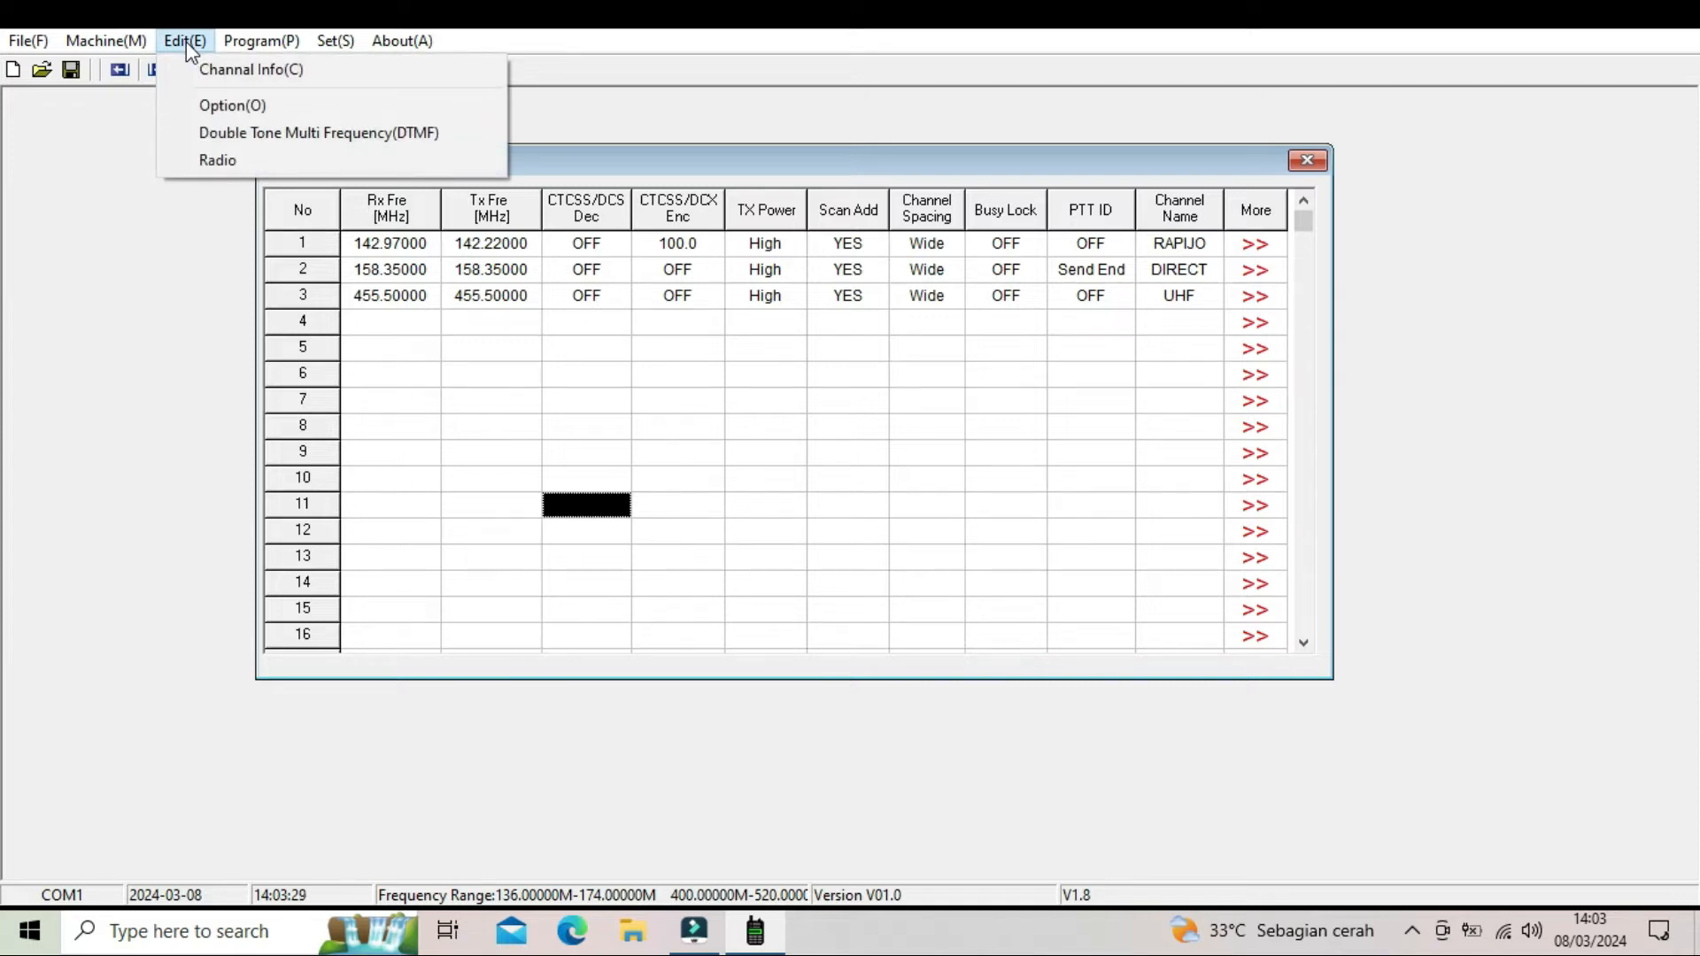
click(232, 106)
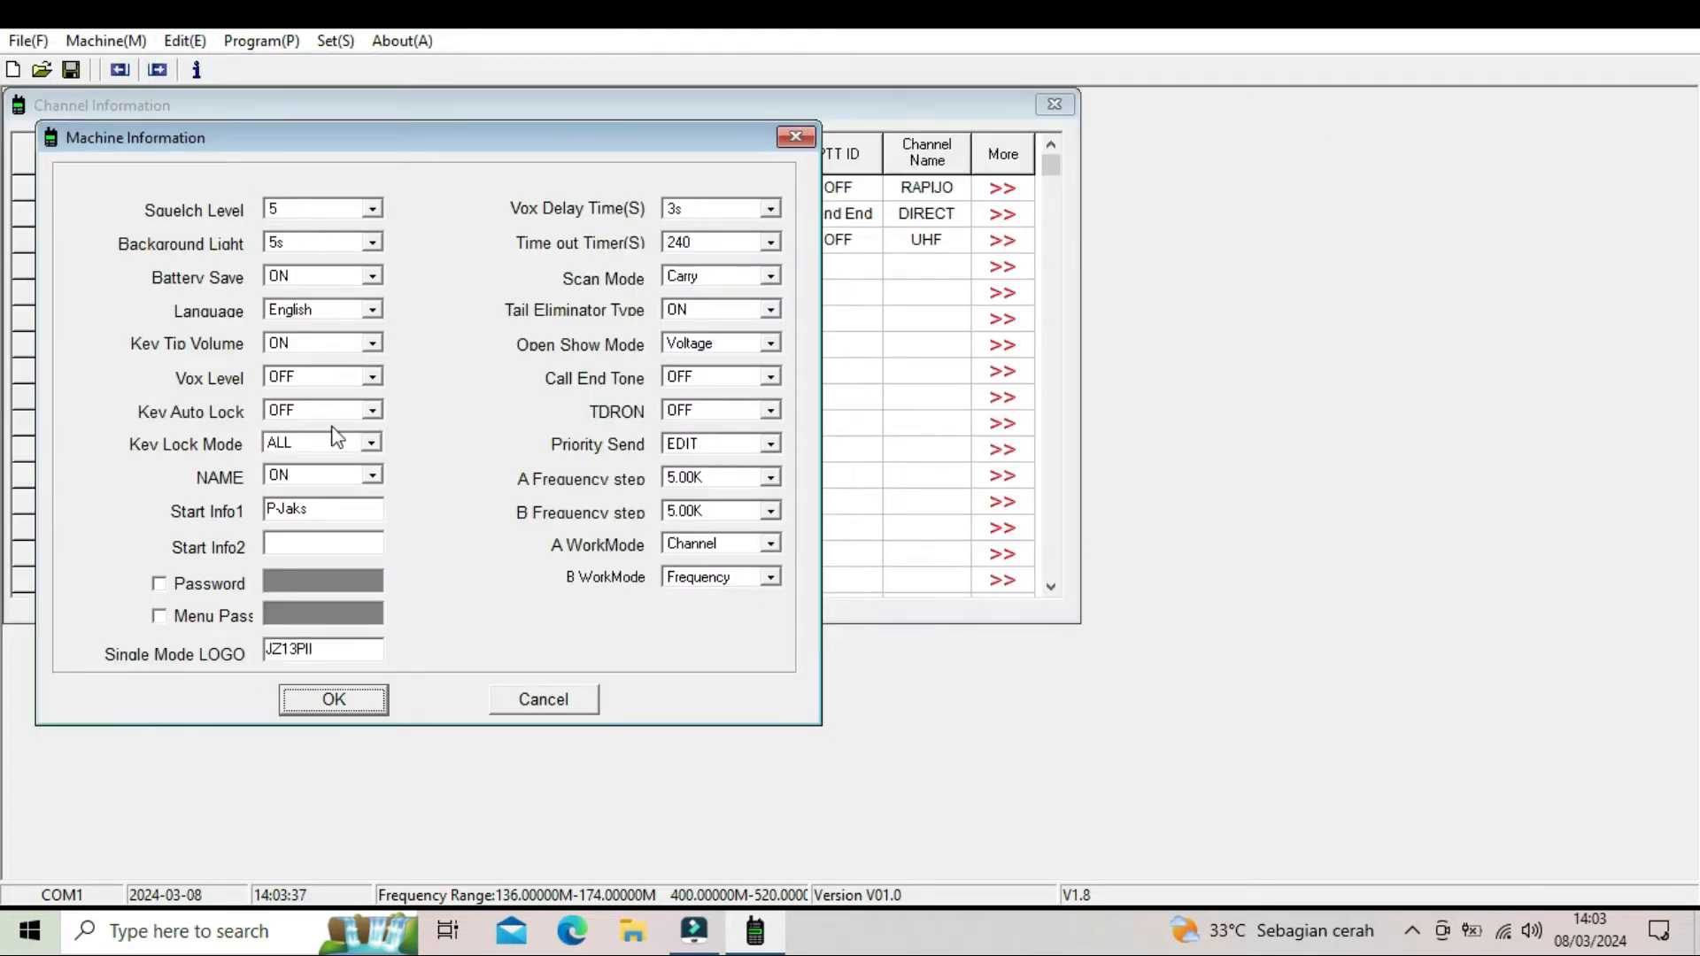
click(326, 517)
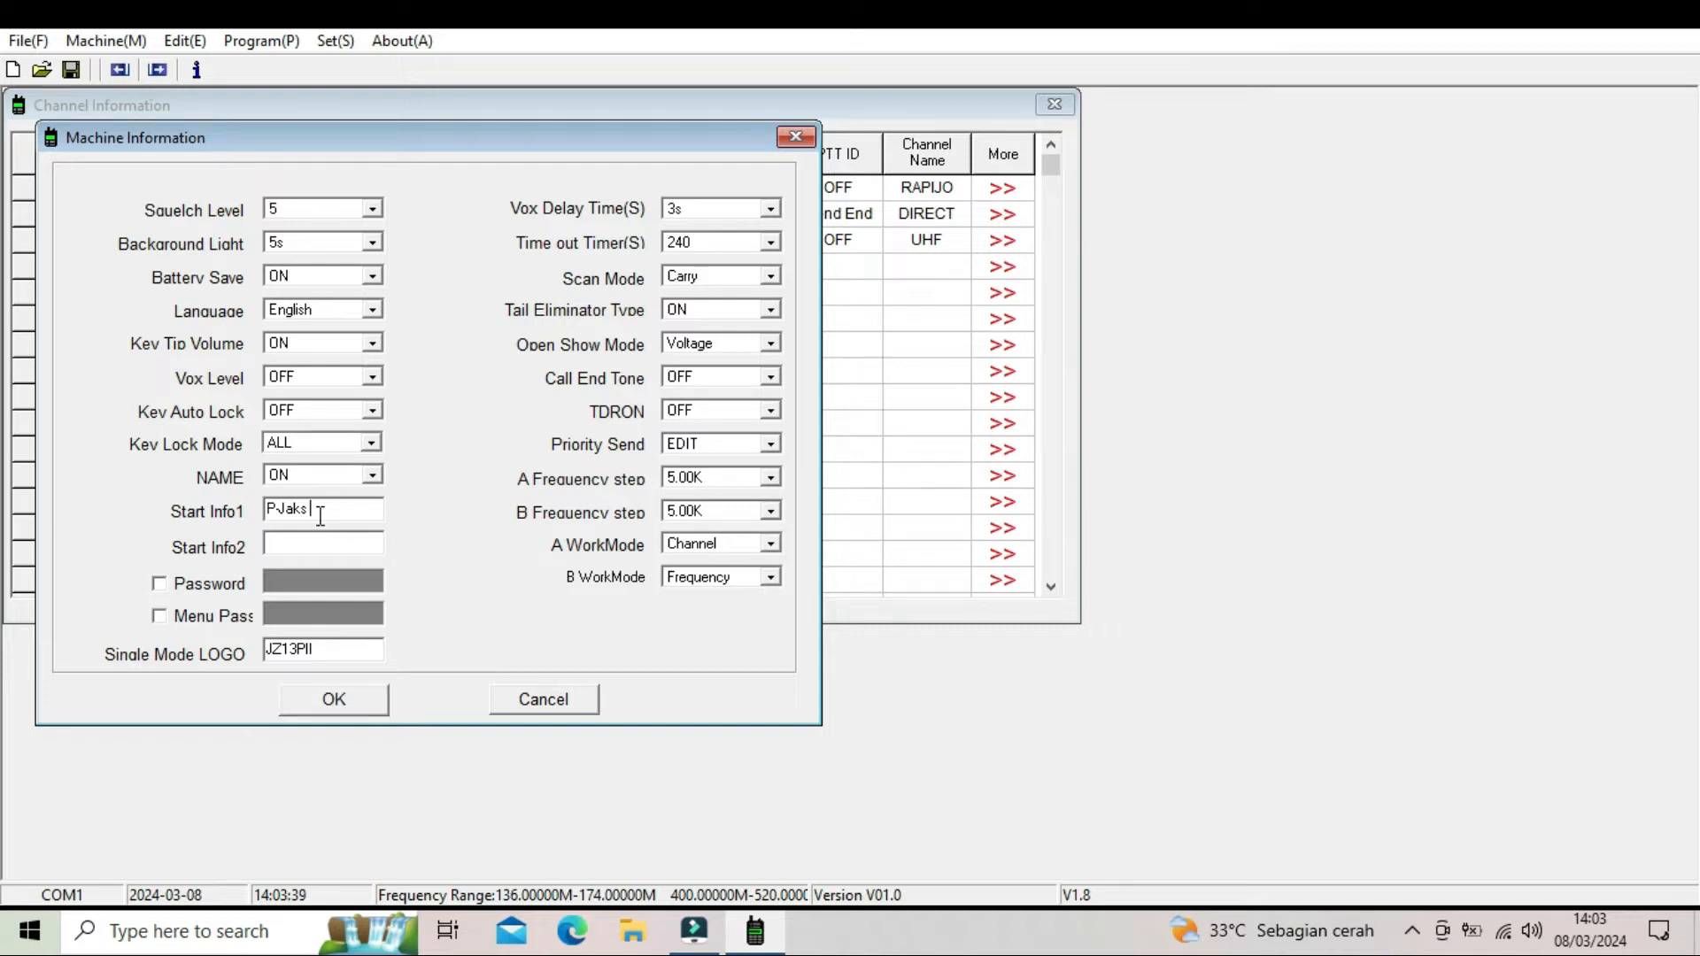
drag(326, 516, 217, 532)
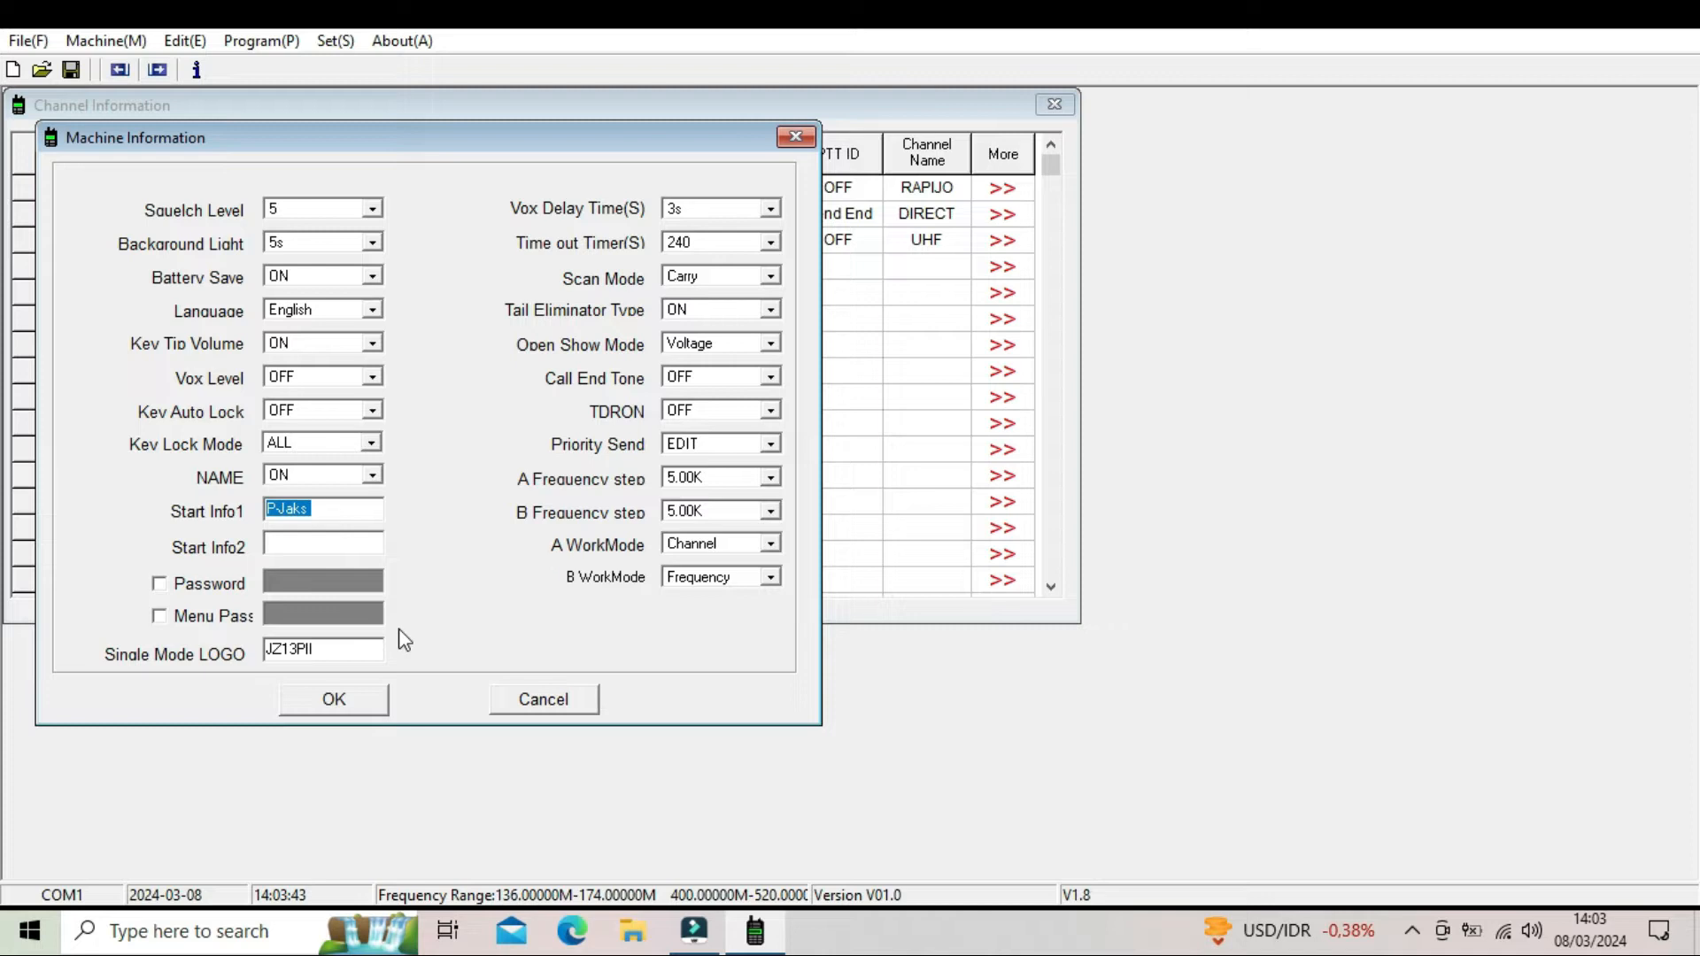
text(jz13)
key(BackSpace)
key(BackSpace)
key(BackSpace)
key(BackSpace)
text(JZ13PII)
- Enter the operator's name as the second start-up line, Start Info2
drag(323, 510, 251, 510)
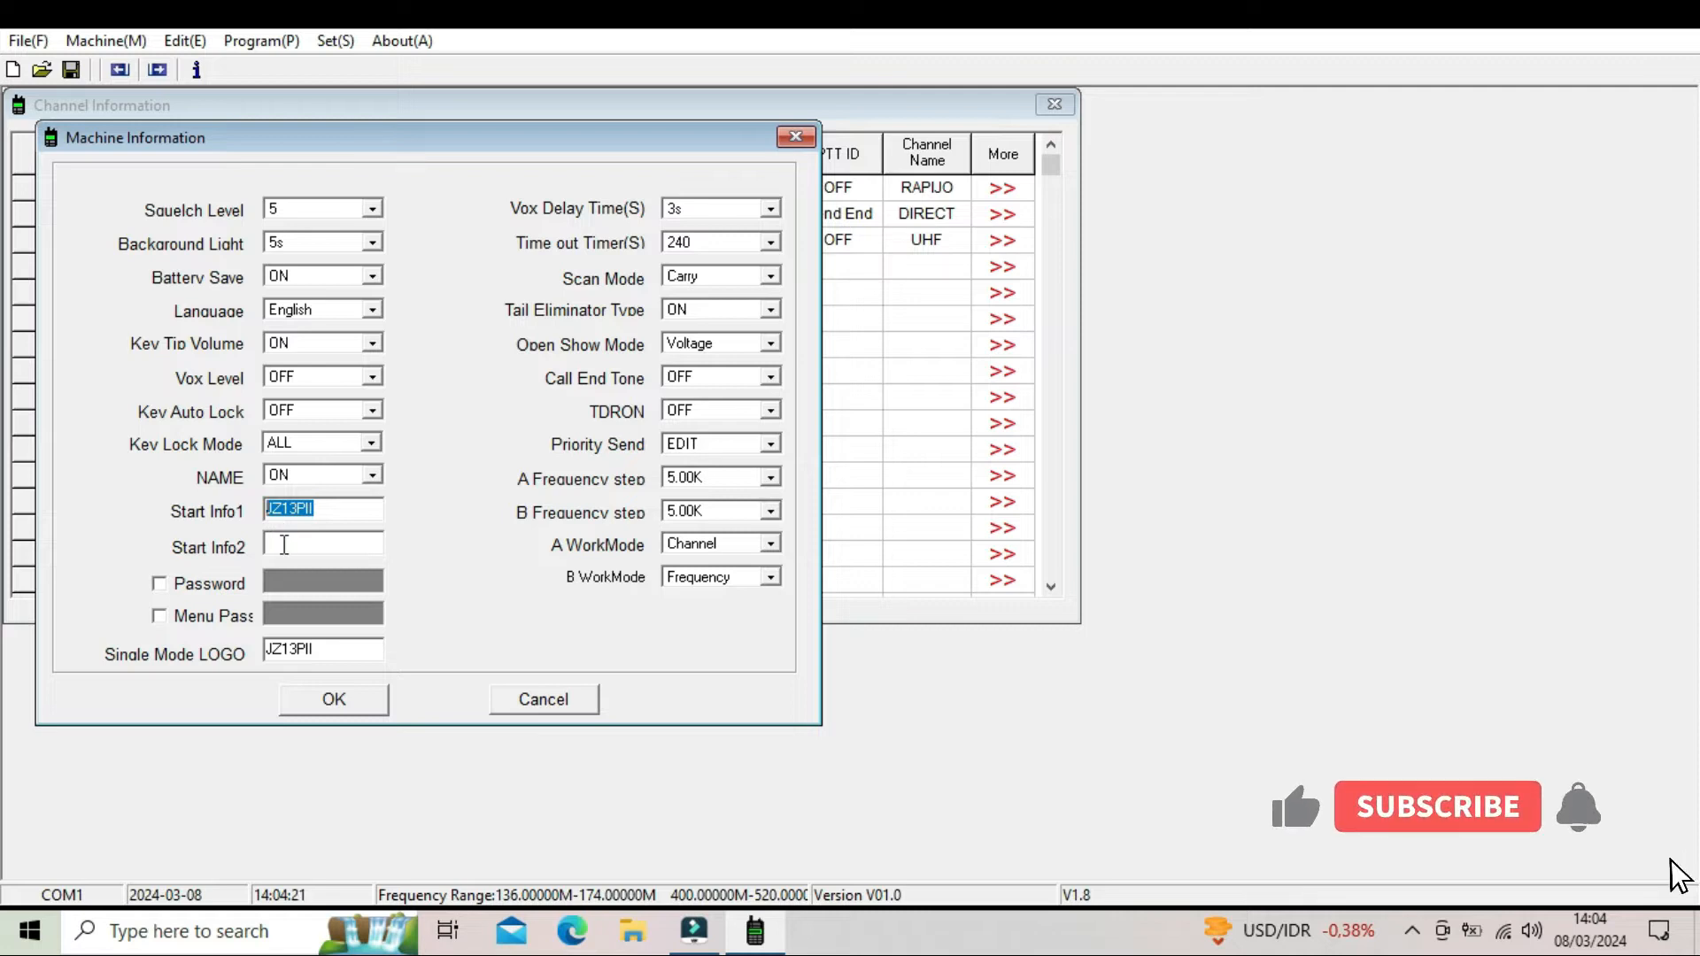
click(276, 545)
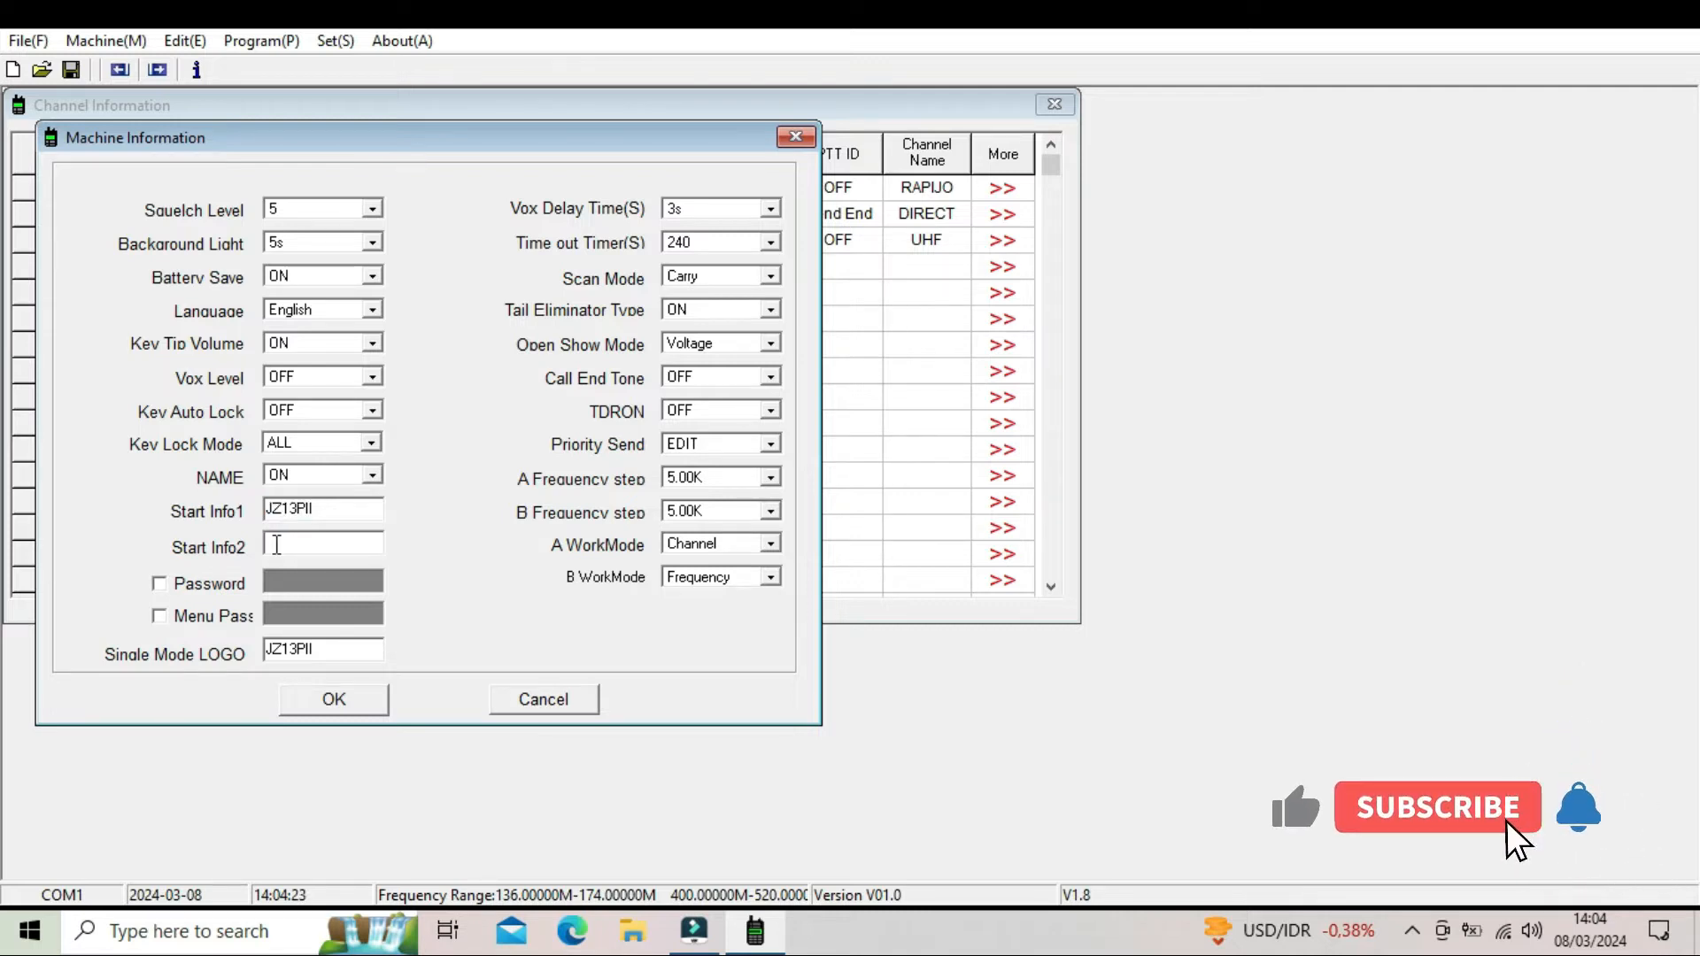
text(INOT)
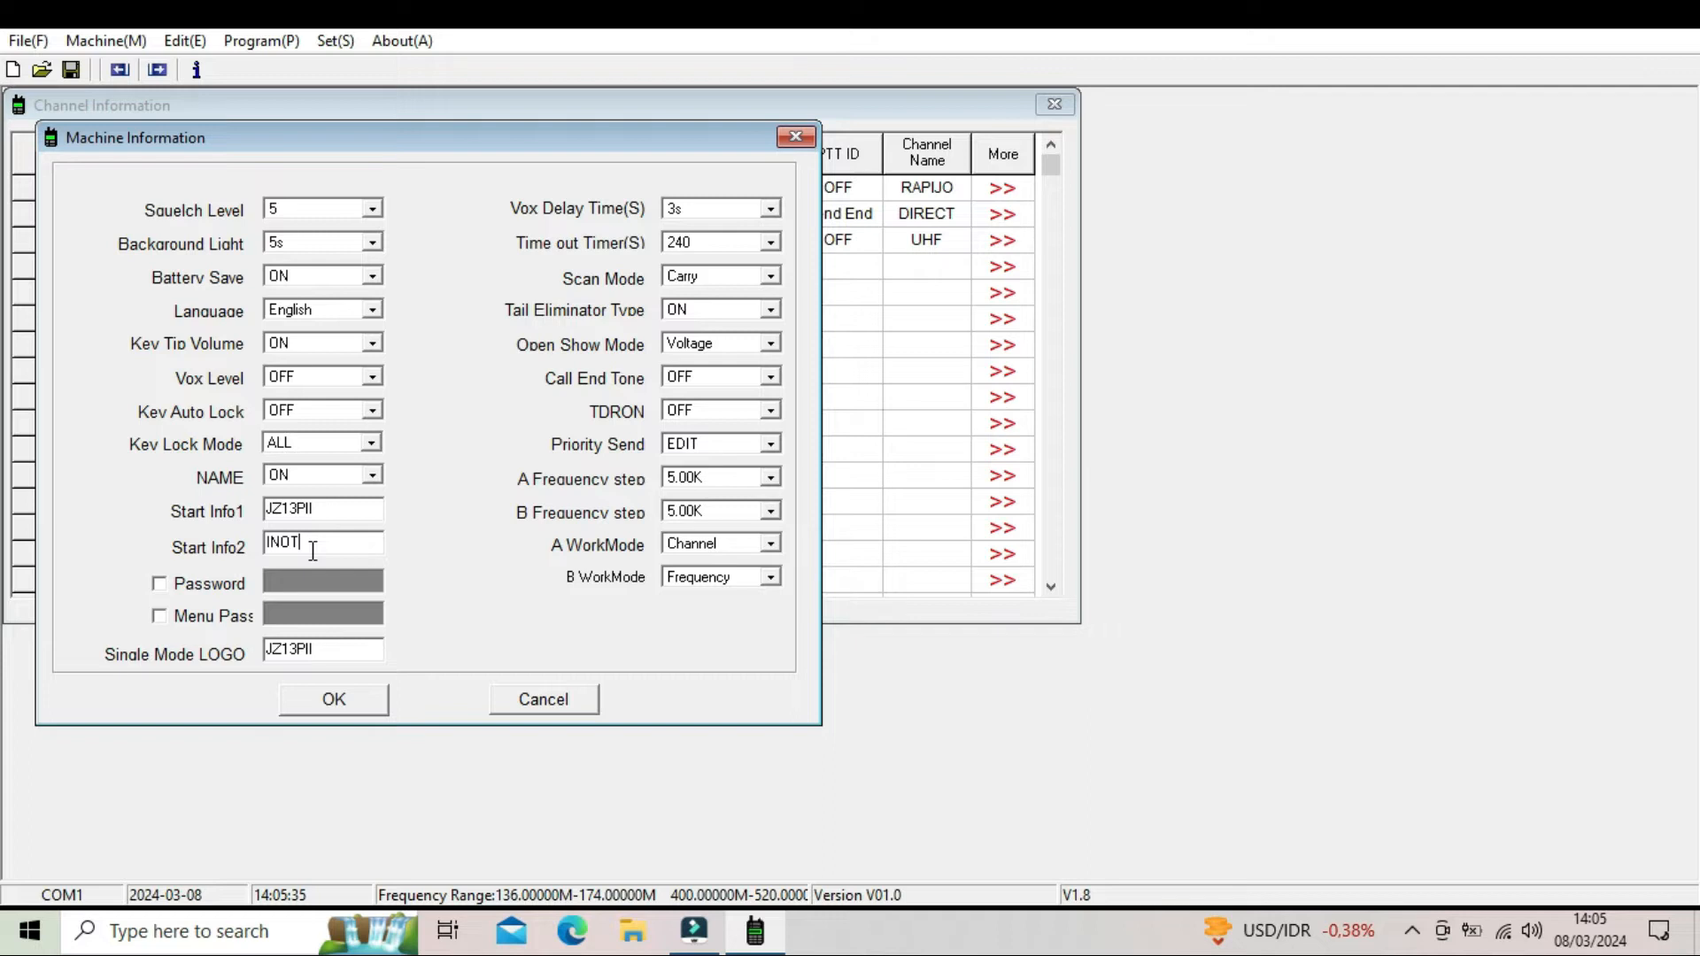
- Examine the available choices for Squelch Level, Background Light, Language and NAME in the machine settings
click(293, 213)
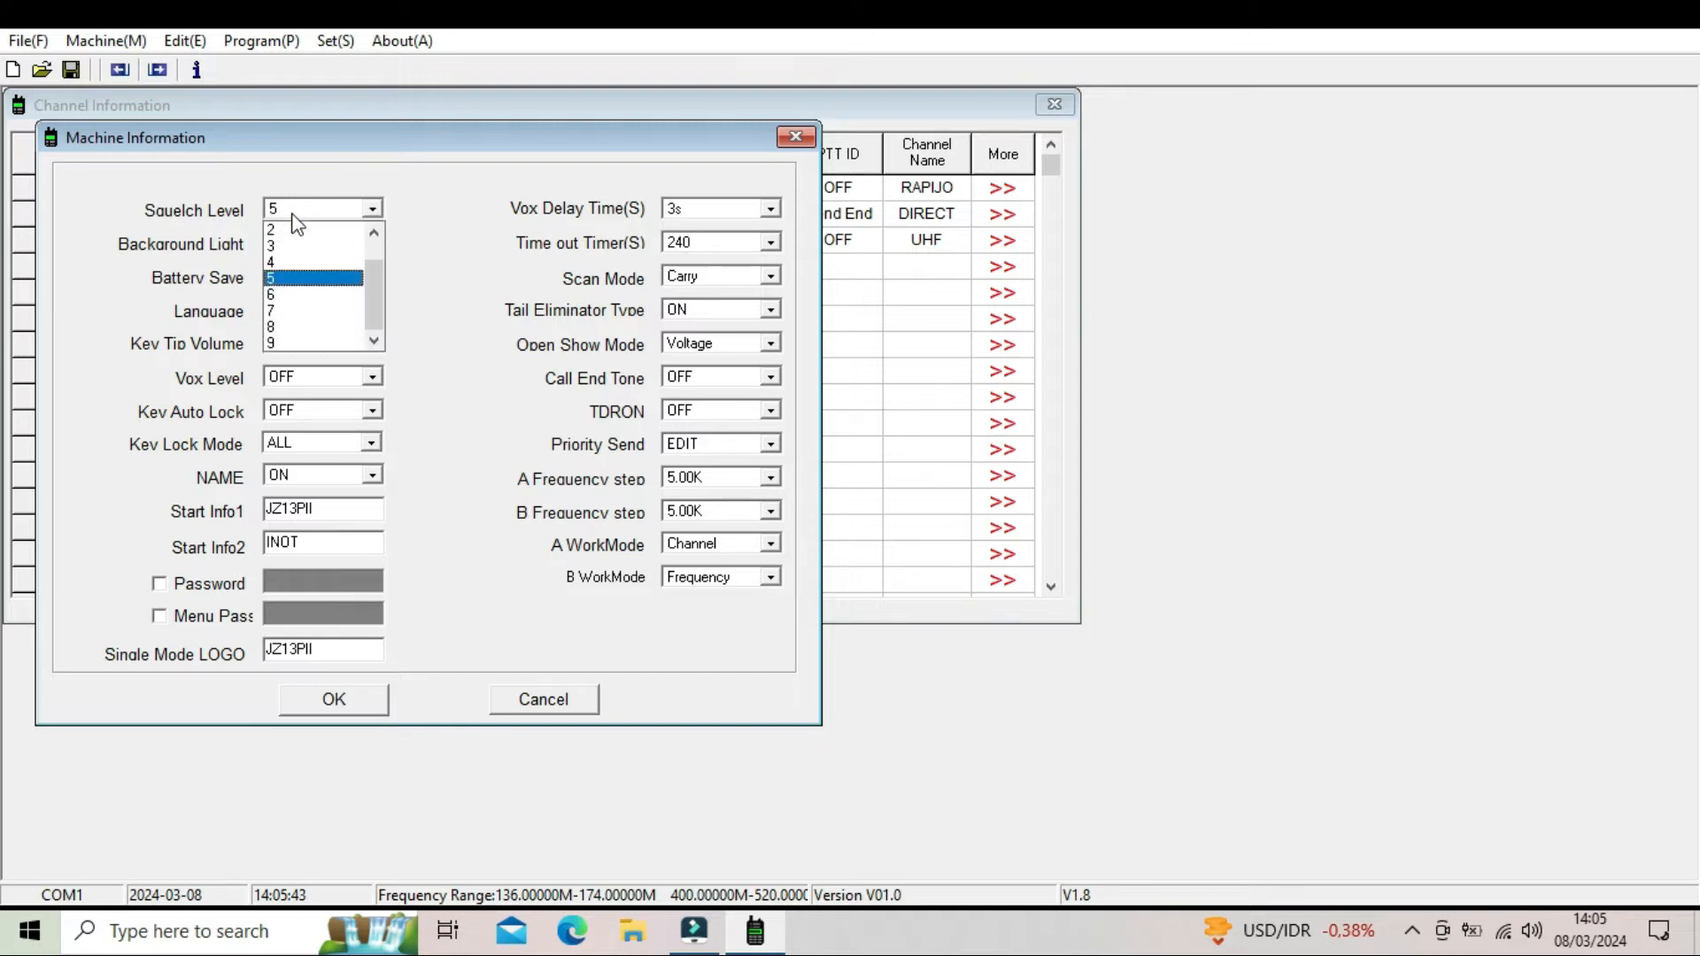
click(293, 212)
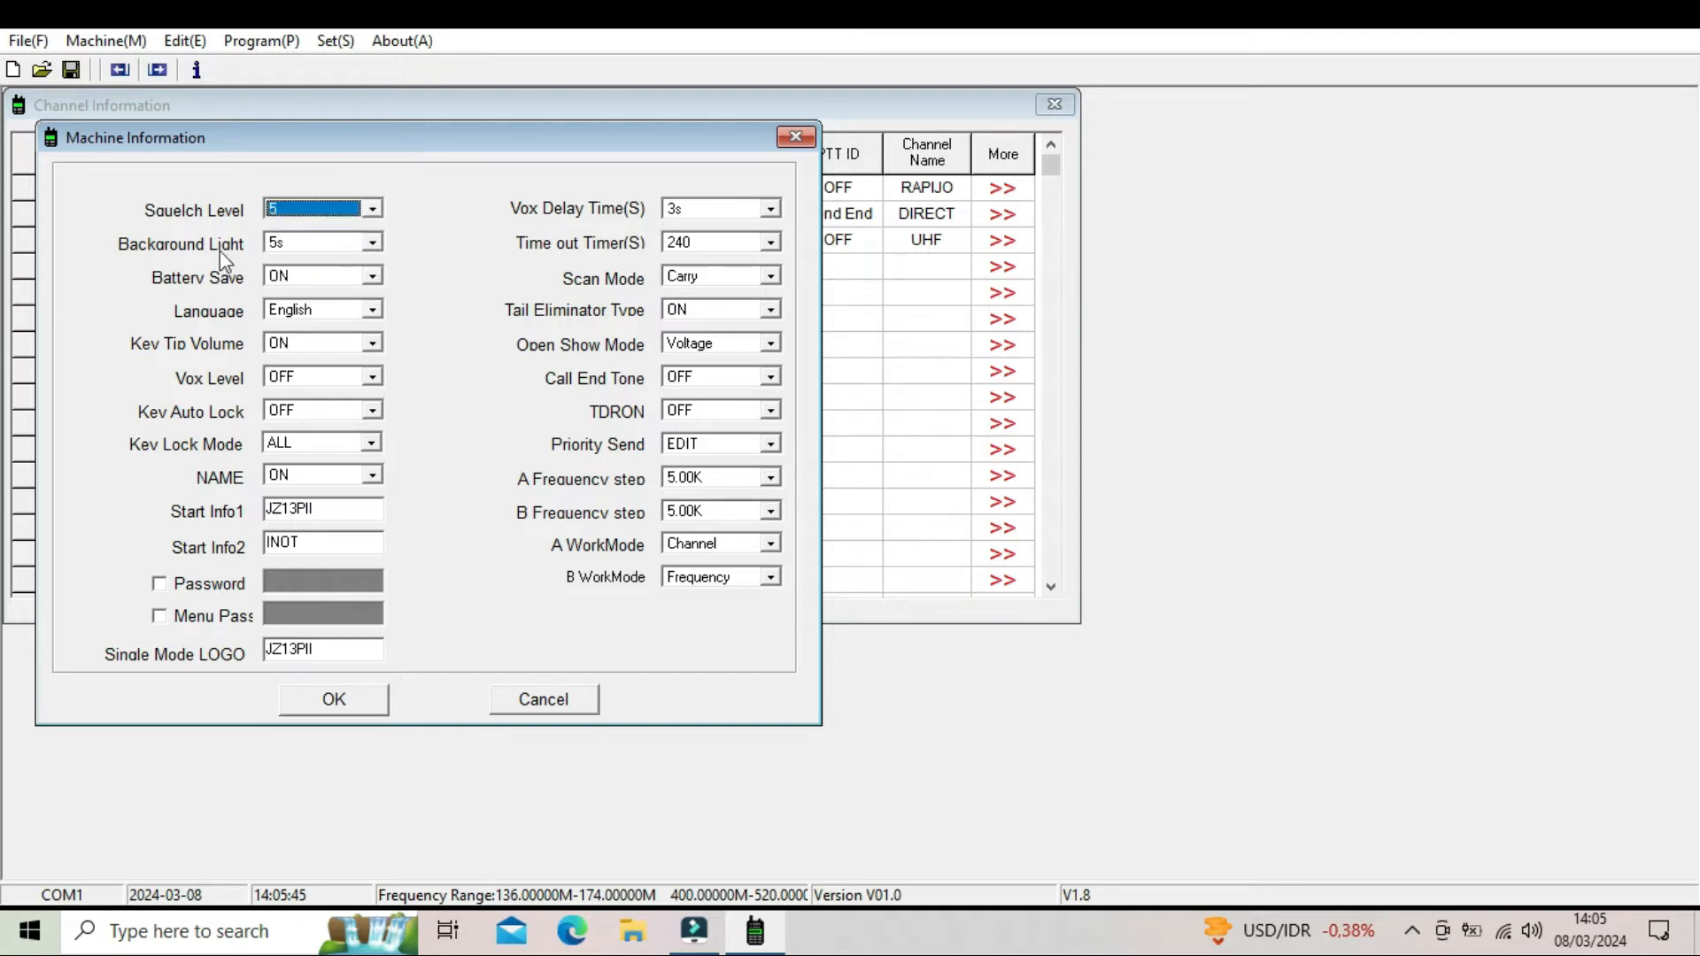
click(295, 258)
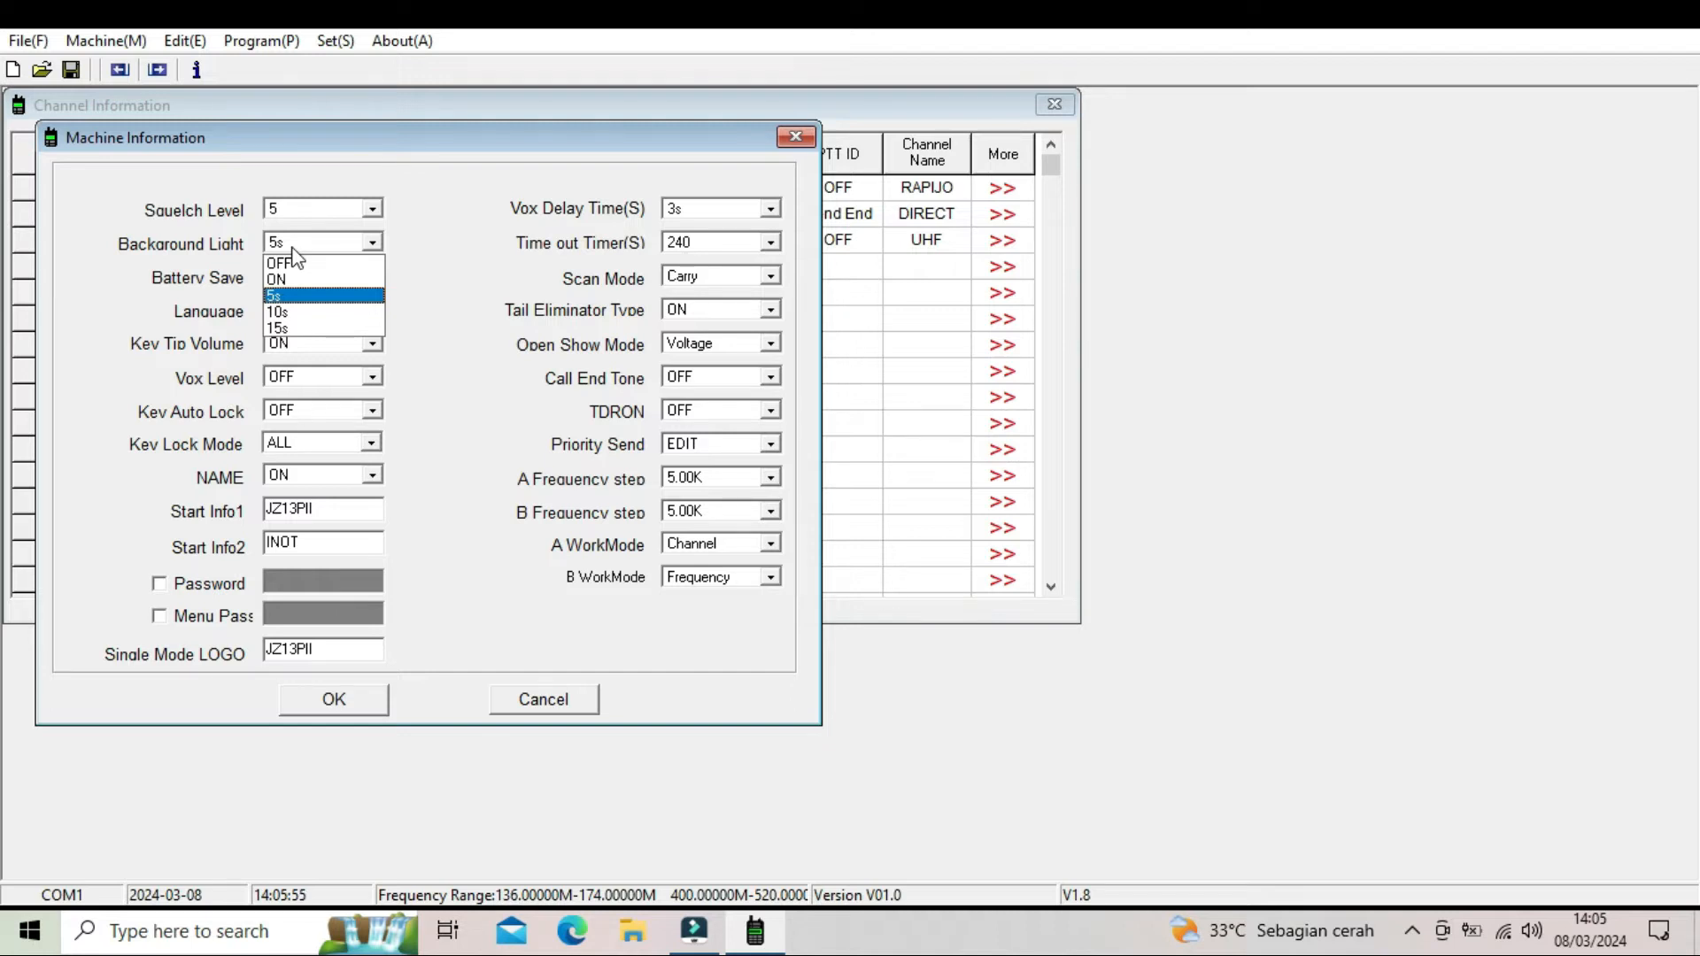
click(293, 249)
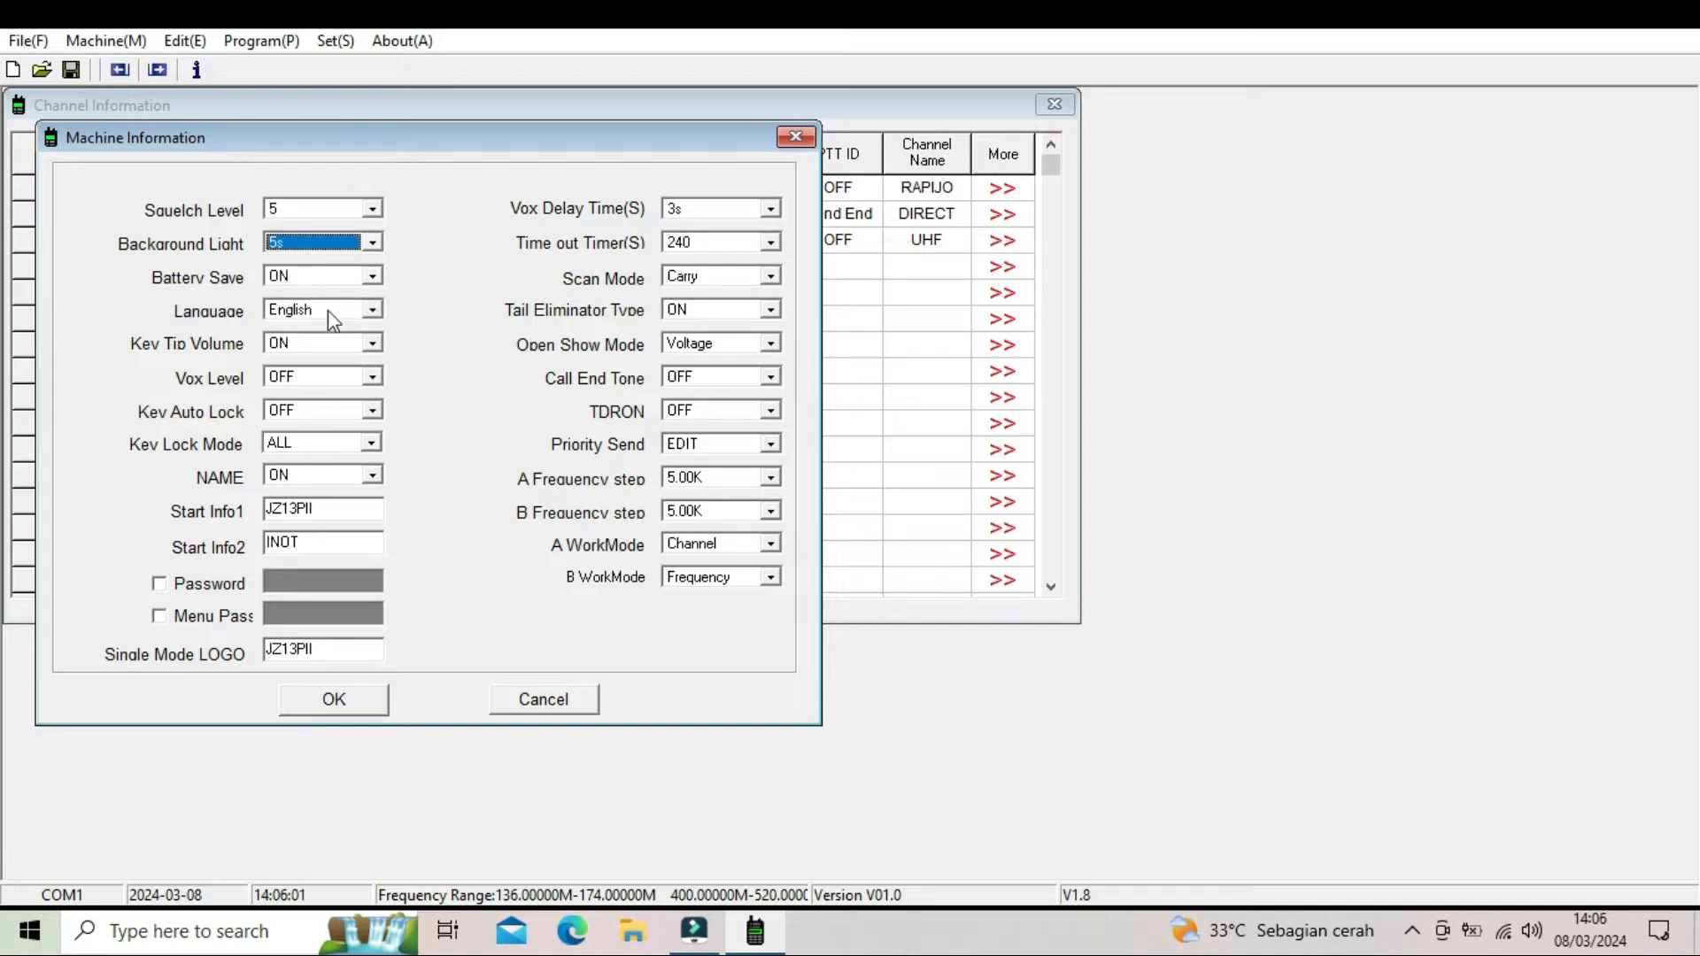
click(289, 315)
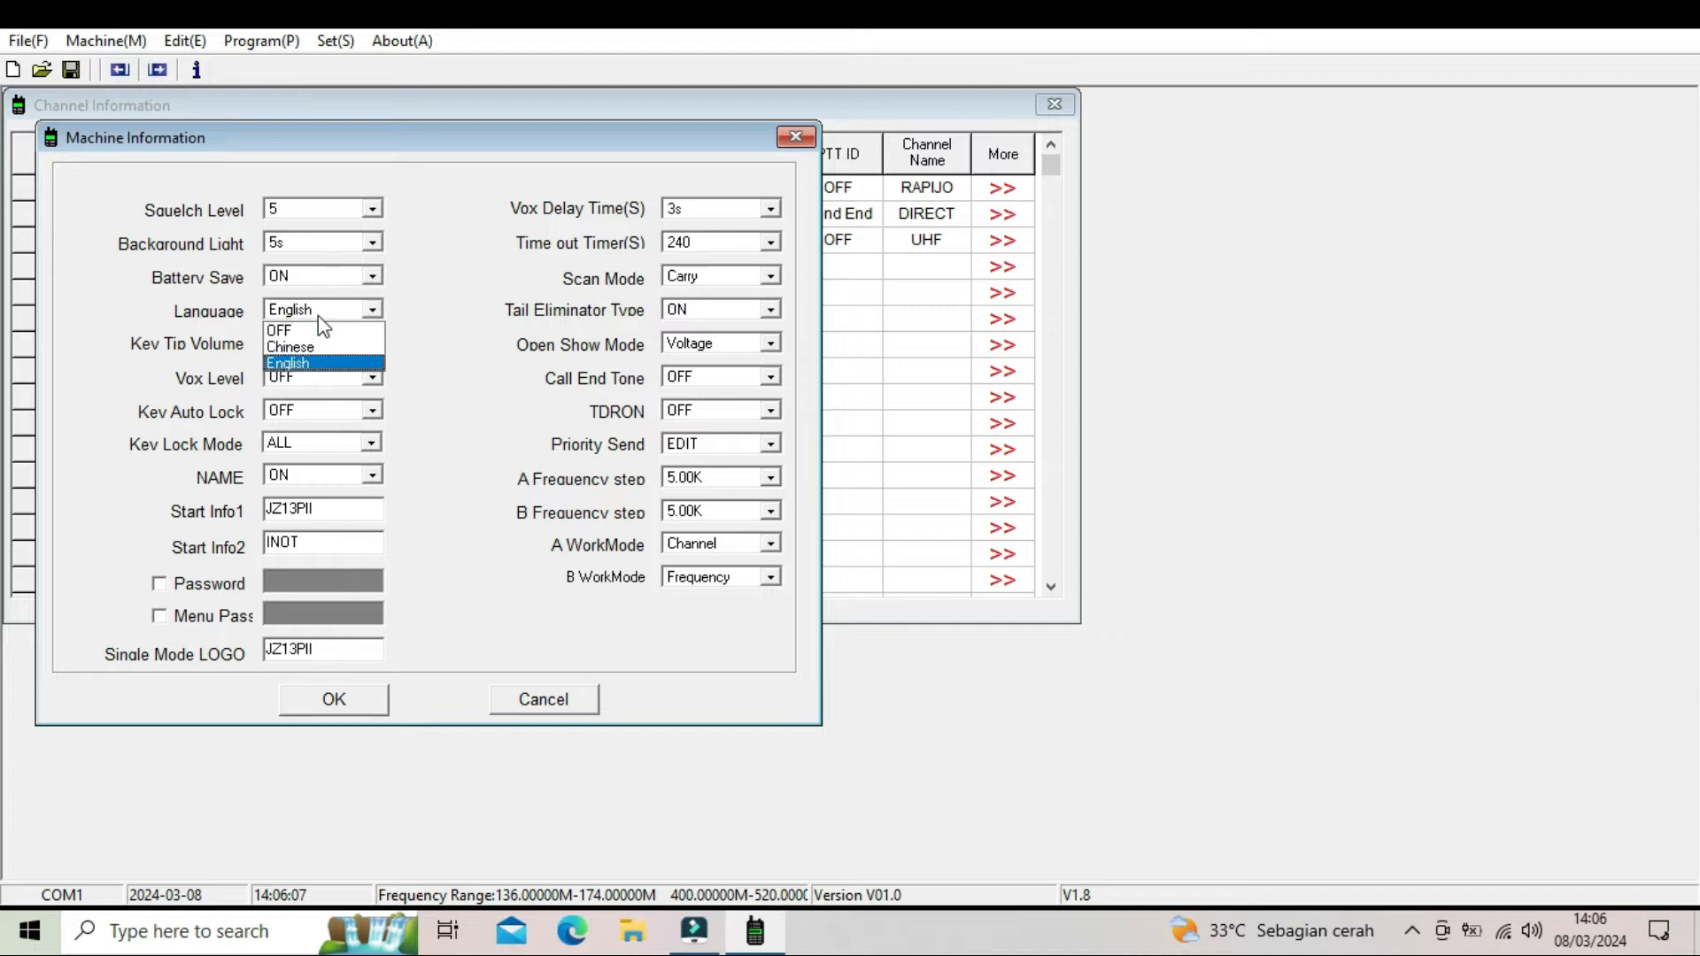
click(310, 364)
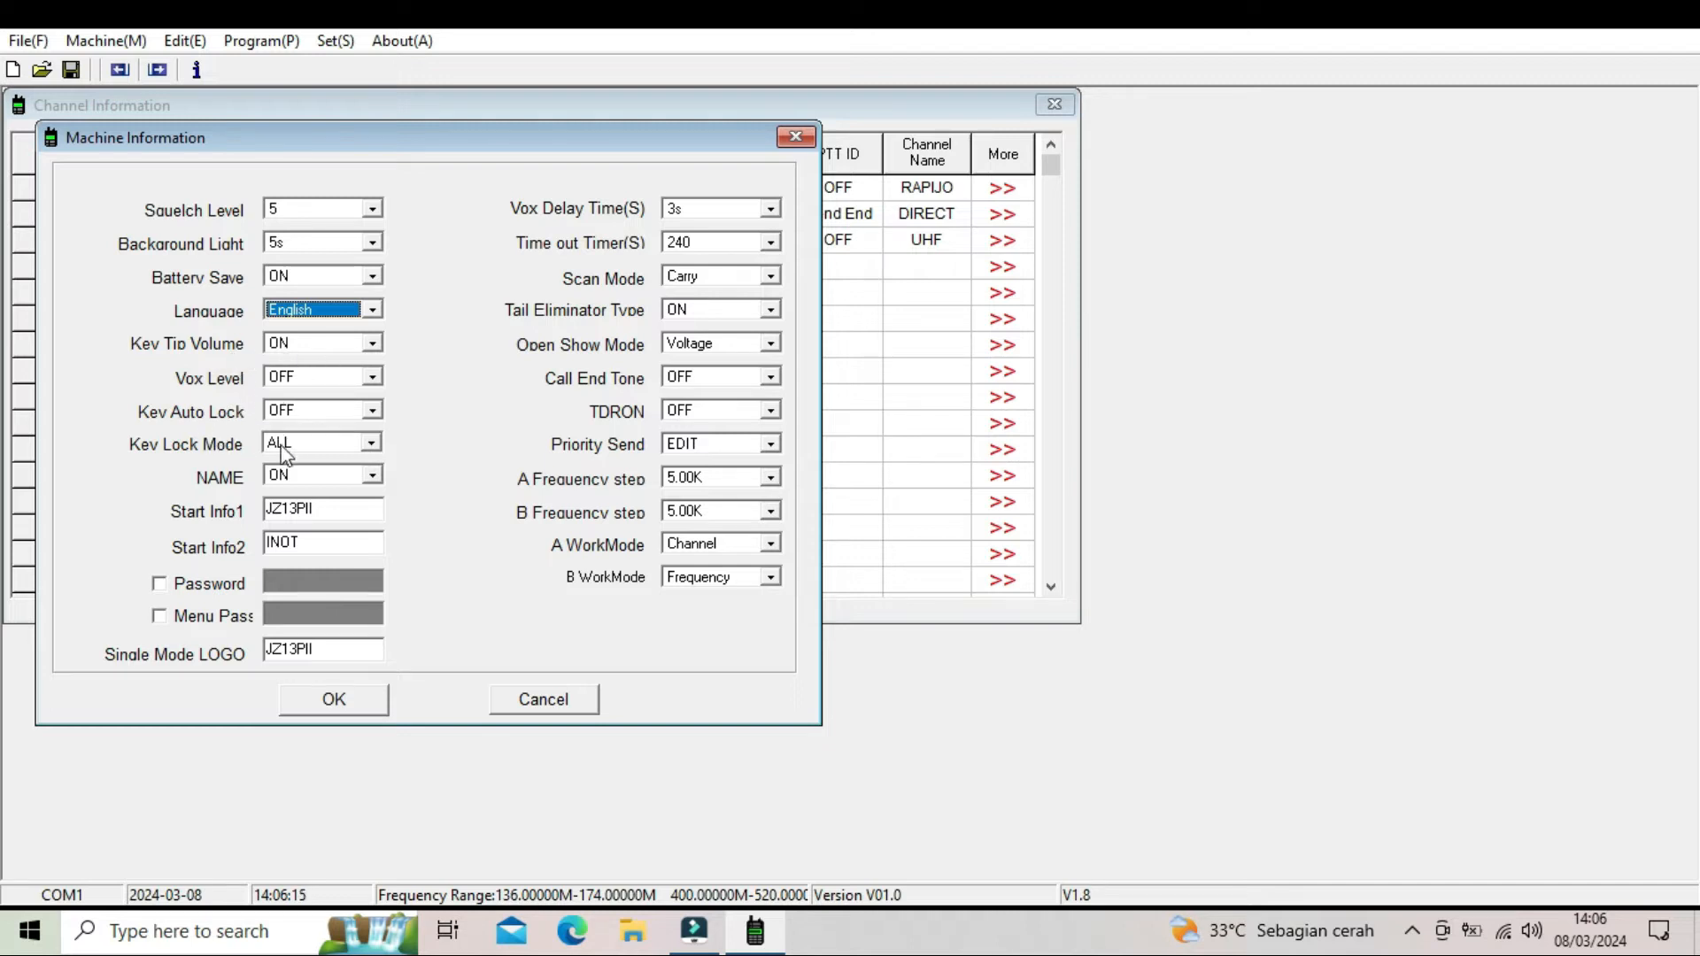
click(294, 476)
click(294, 477)
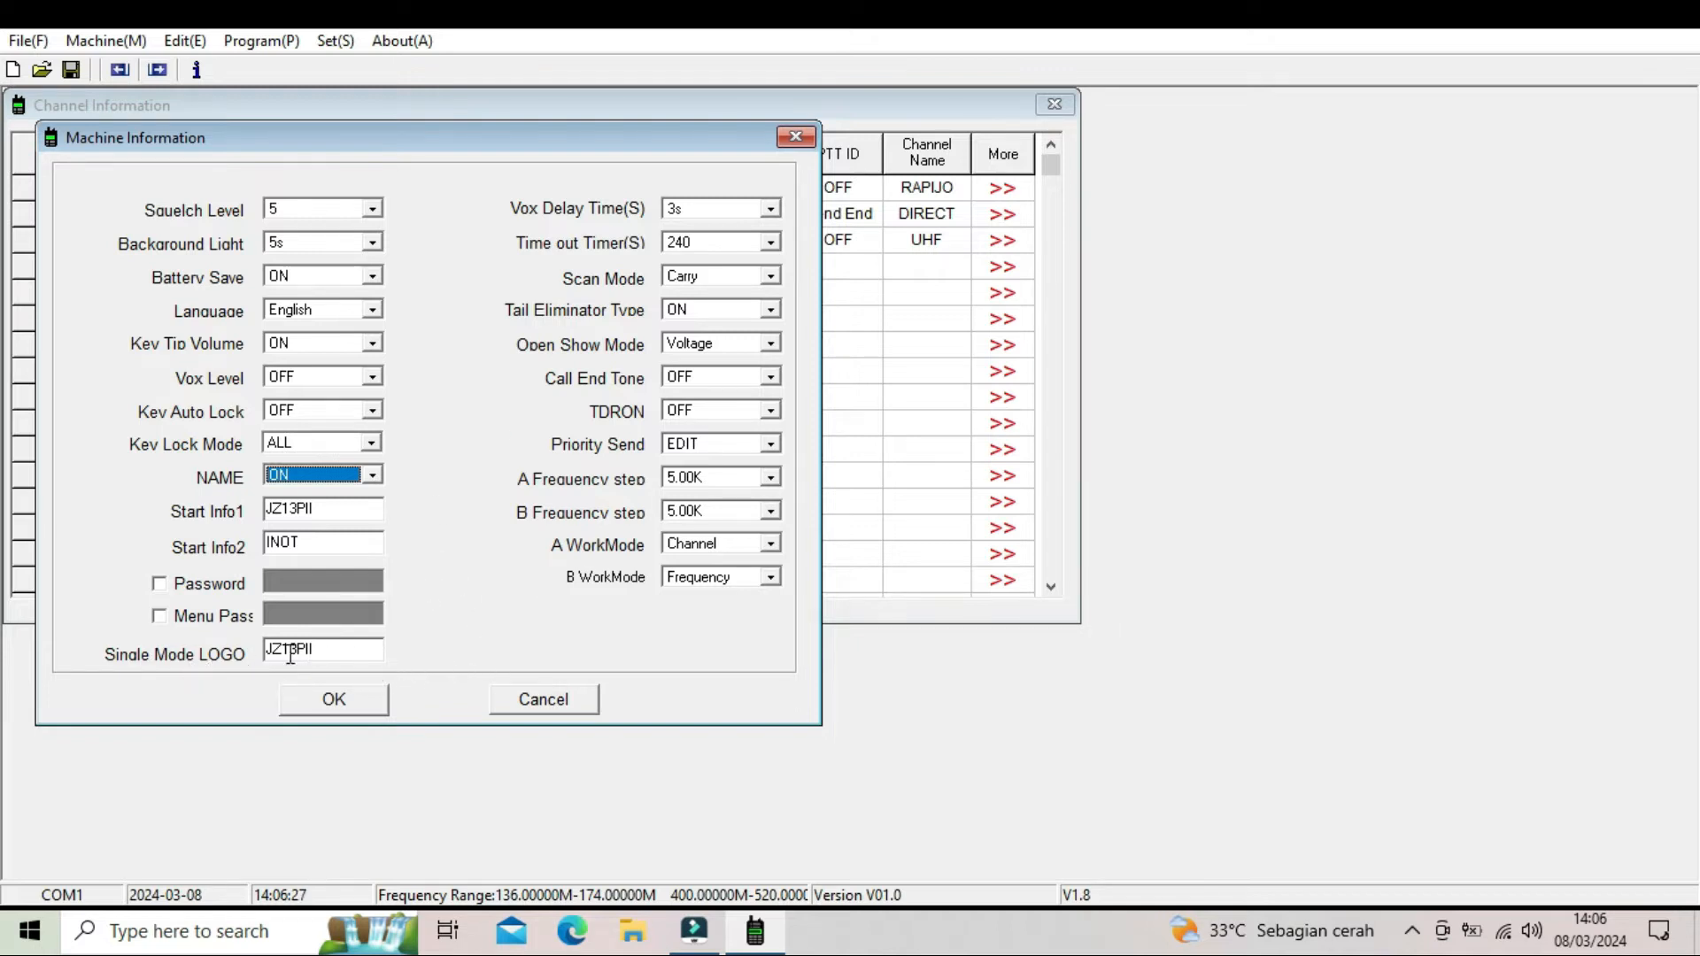
- Set the Time out Timer to 60 and the Open Show Mode to Infor
click(728, 242)
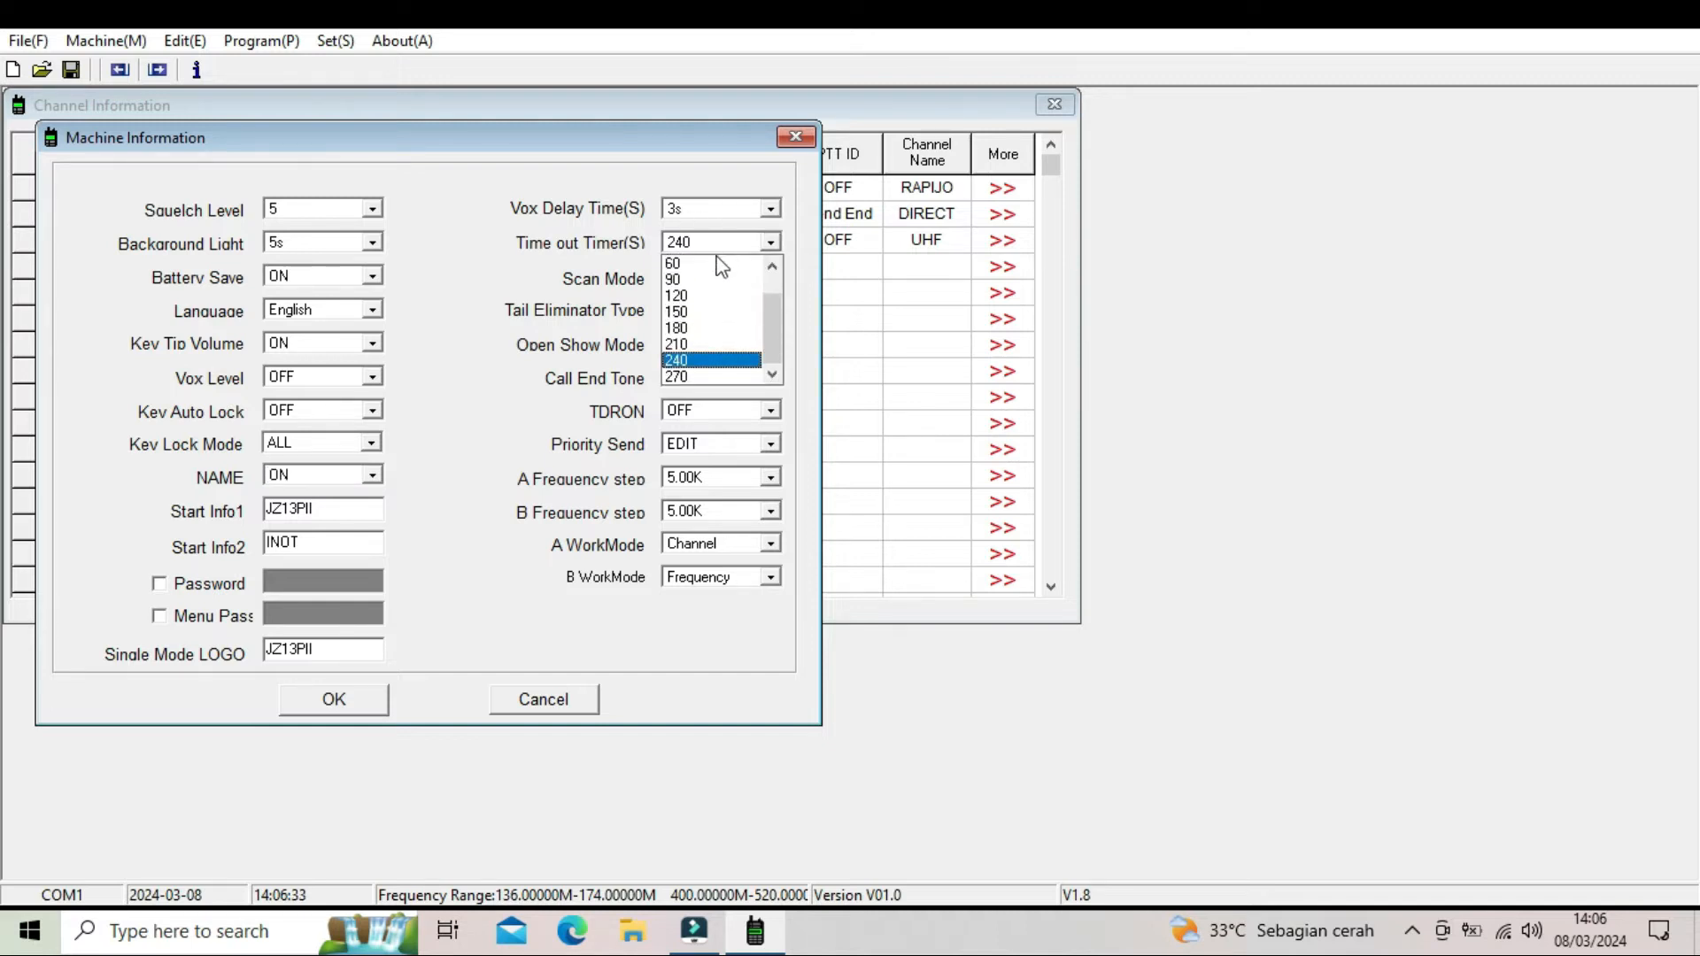
click(717, 264)
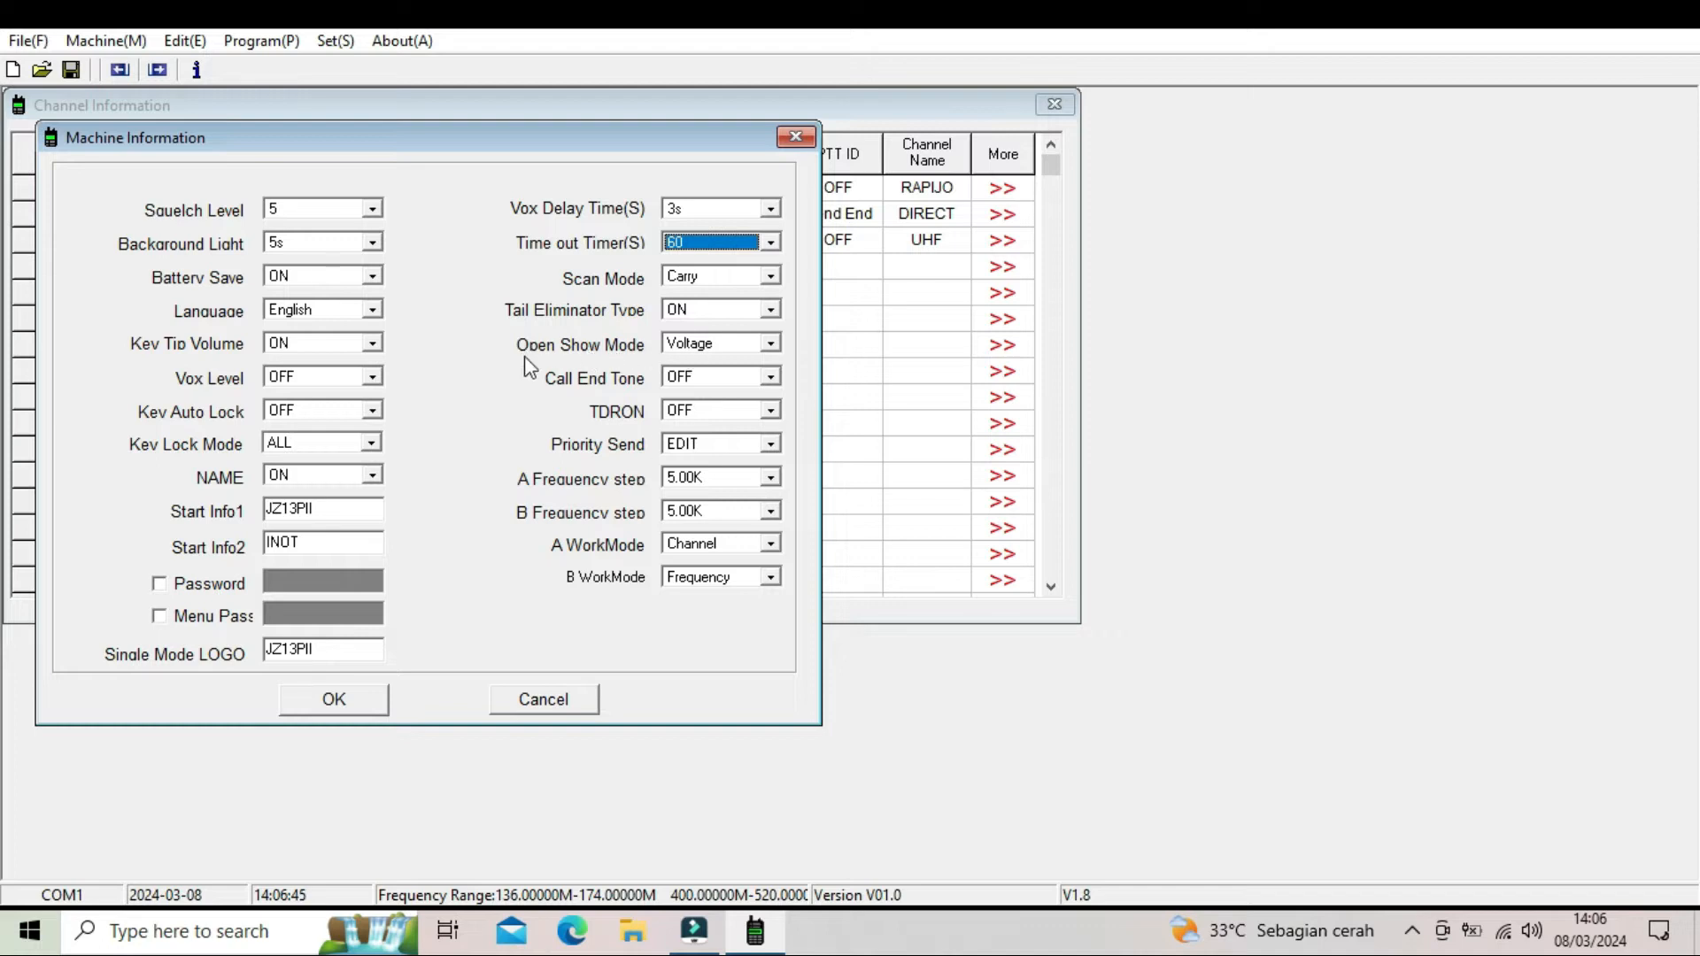
click(708, 347)
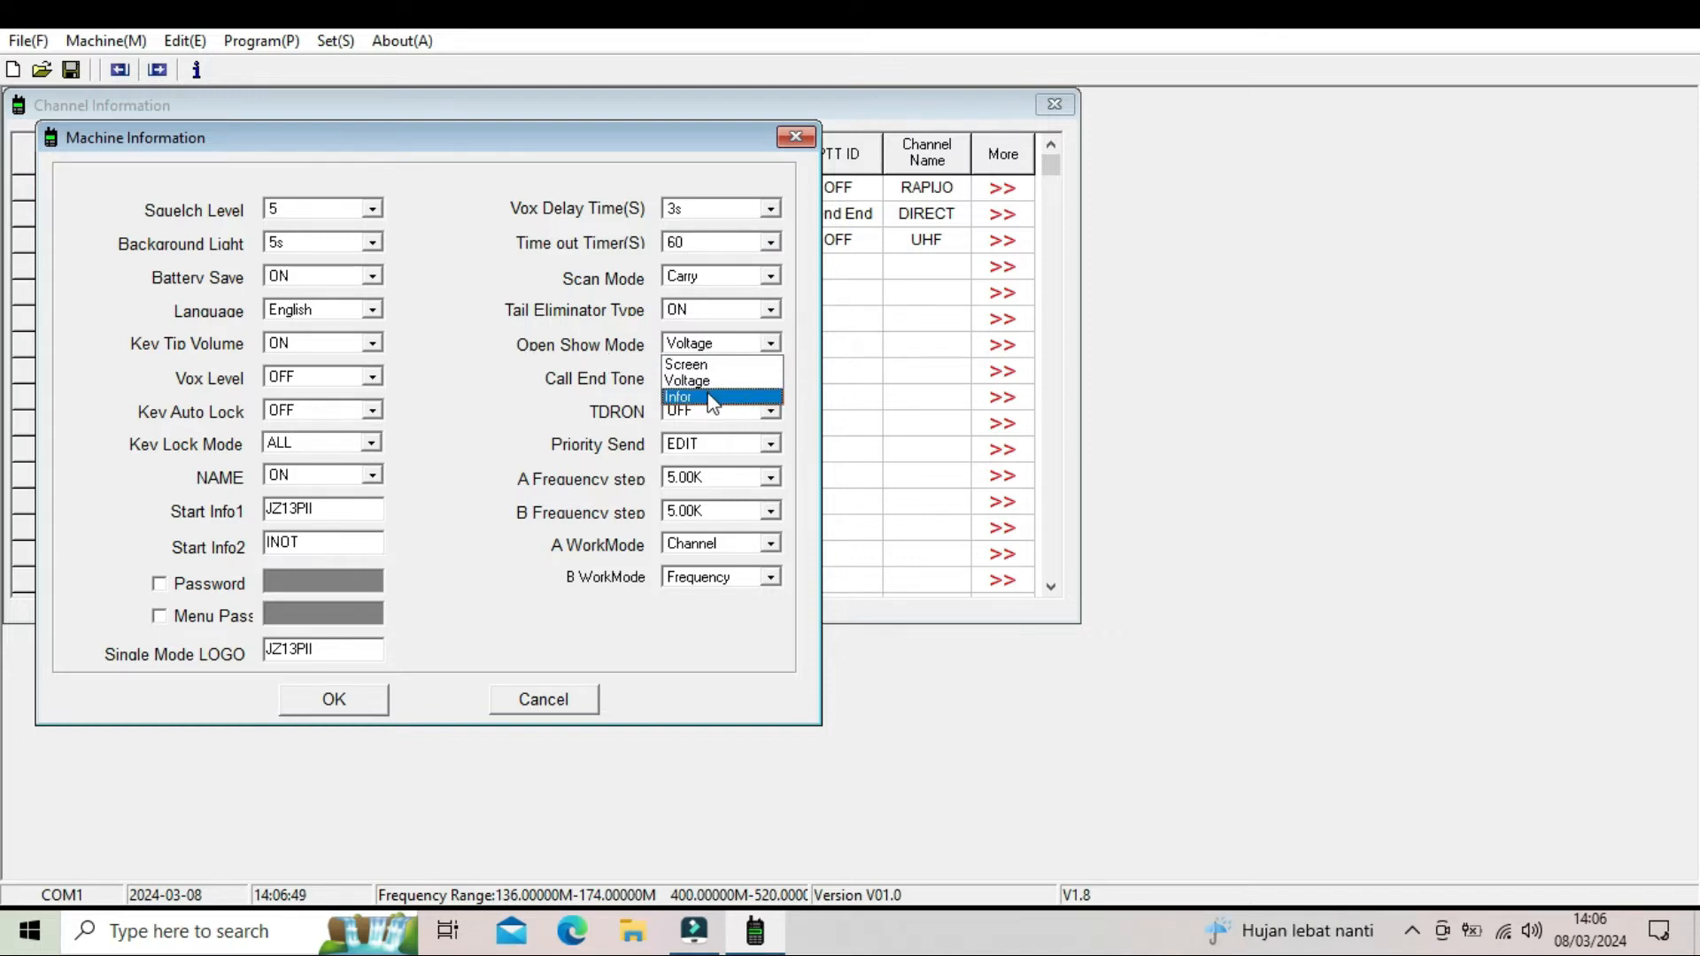
click(711, 398)
click(714, 352)
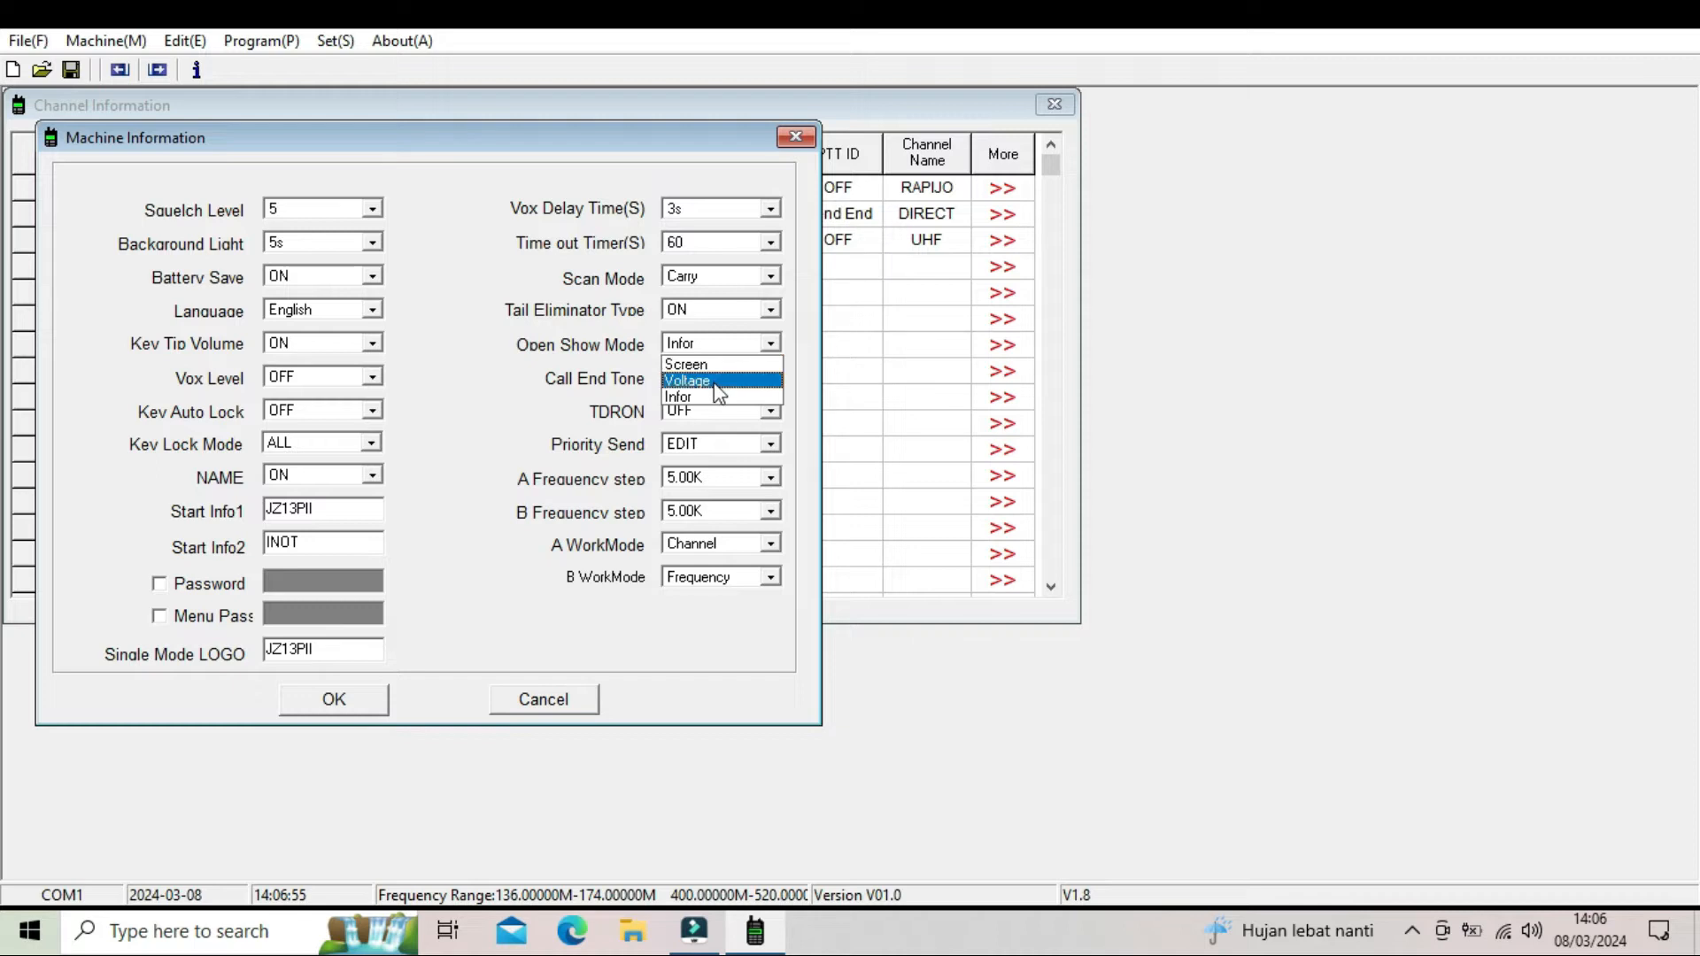
click(713, 381)
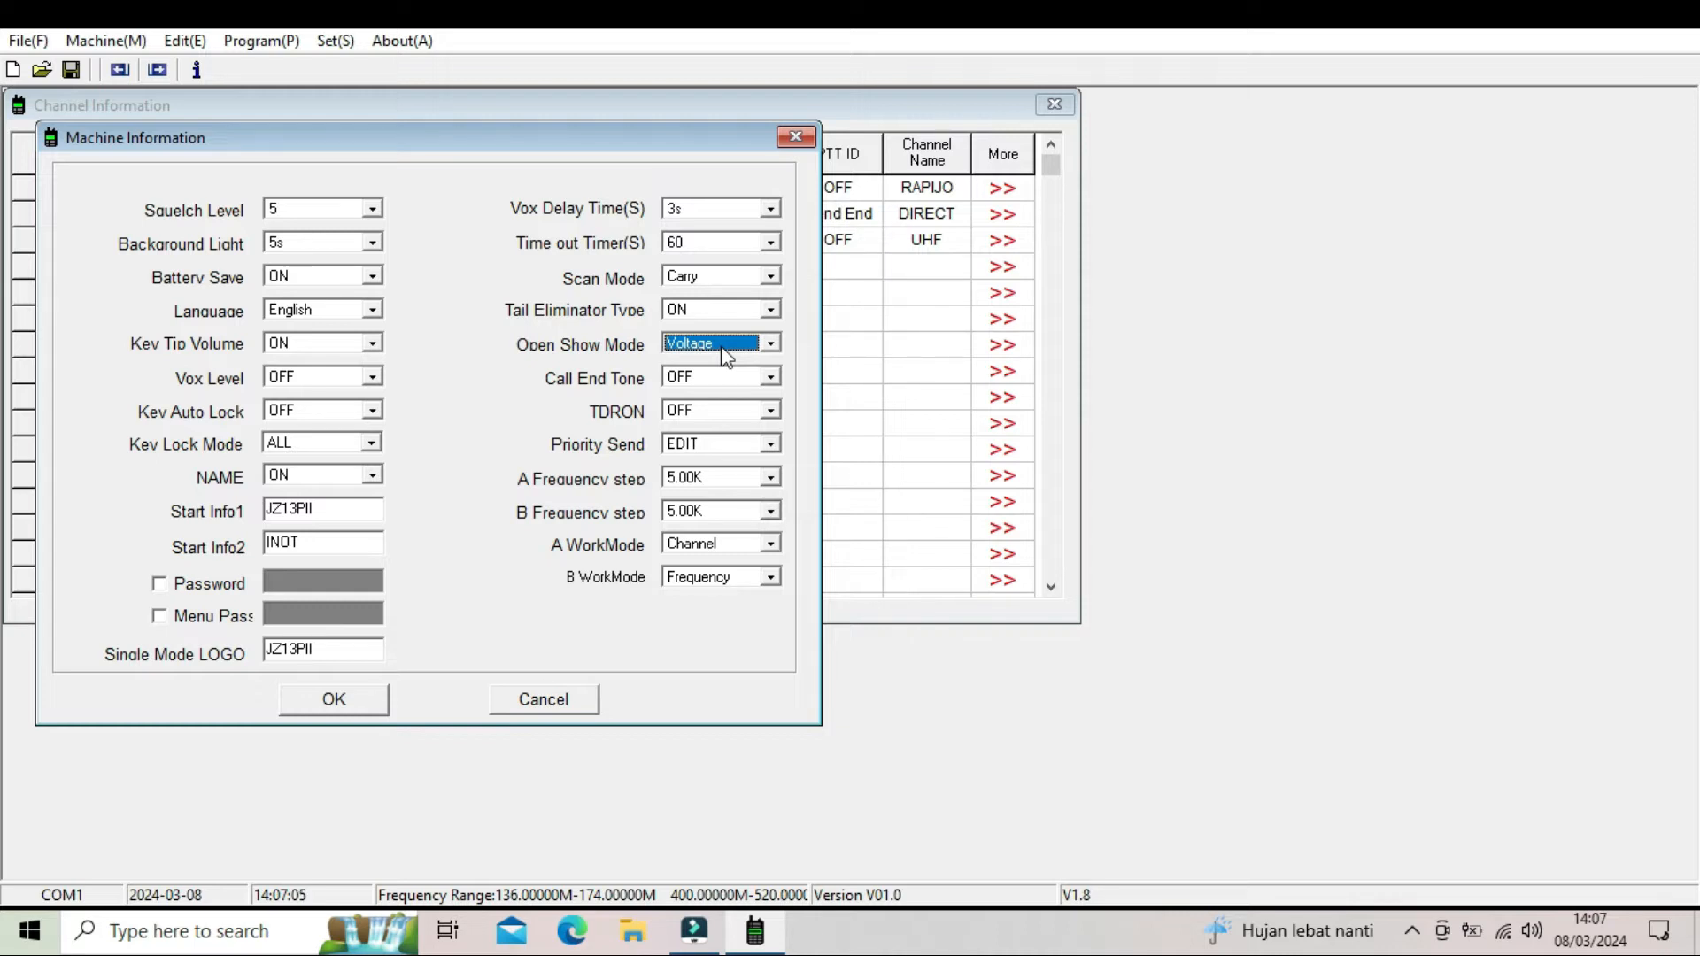
click(726, 354)
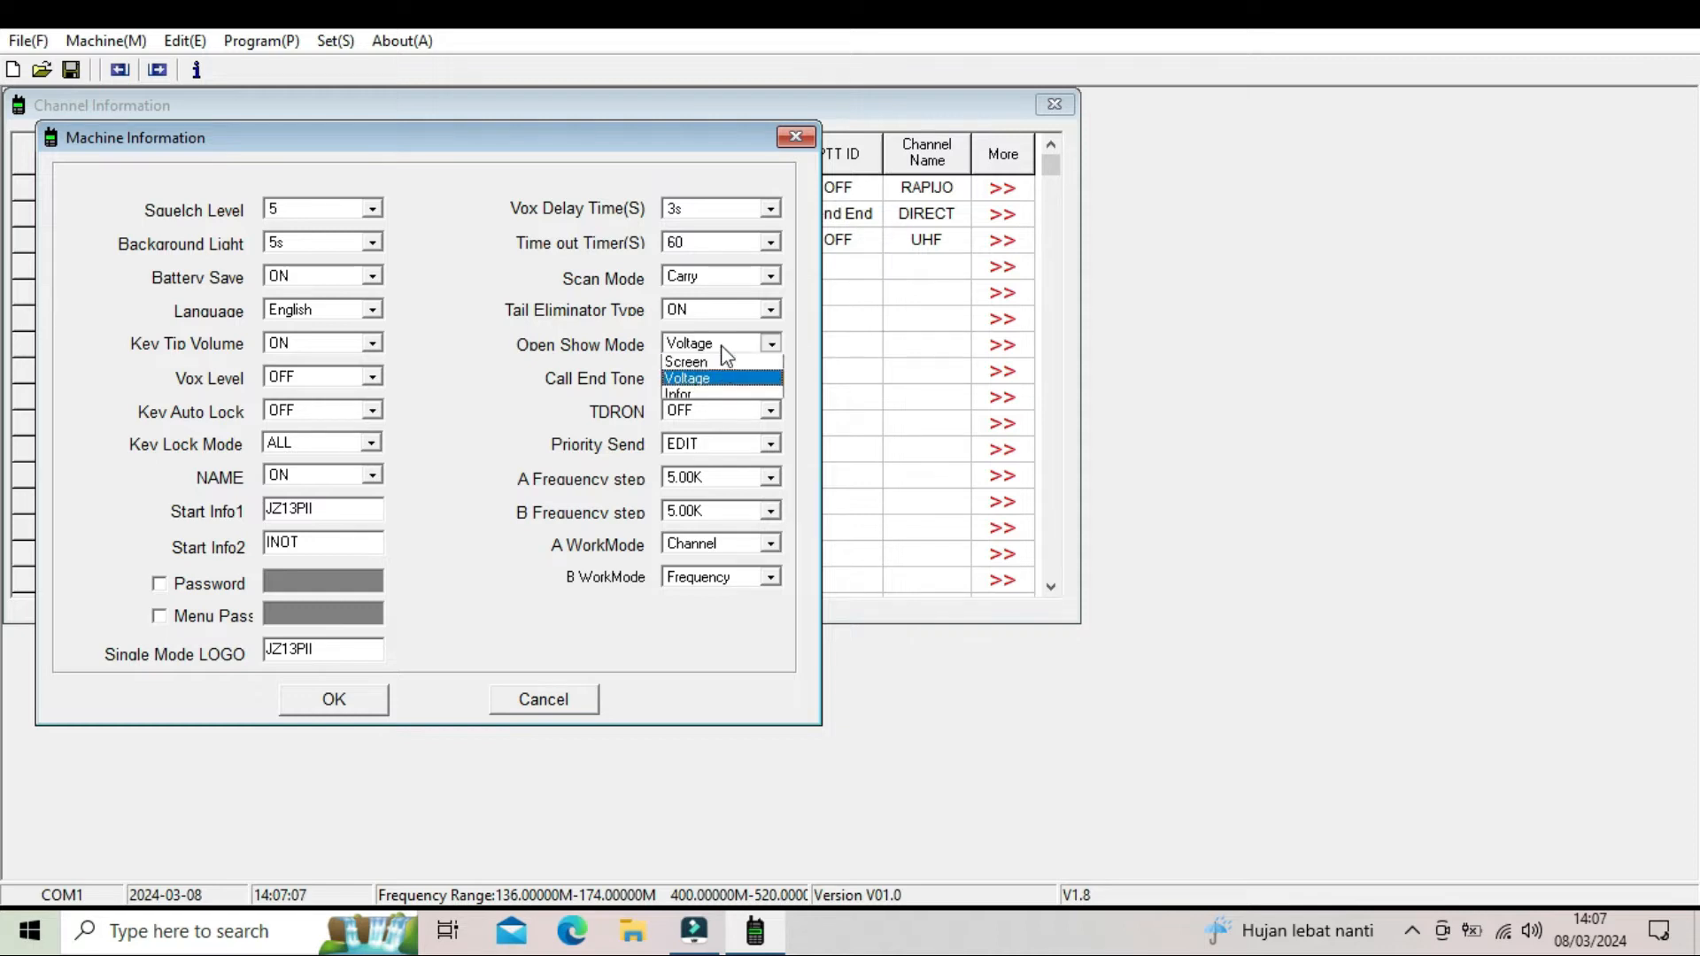
click(683, 396)
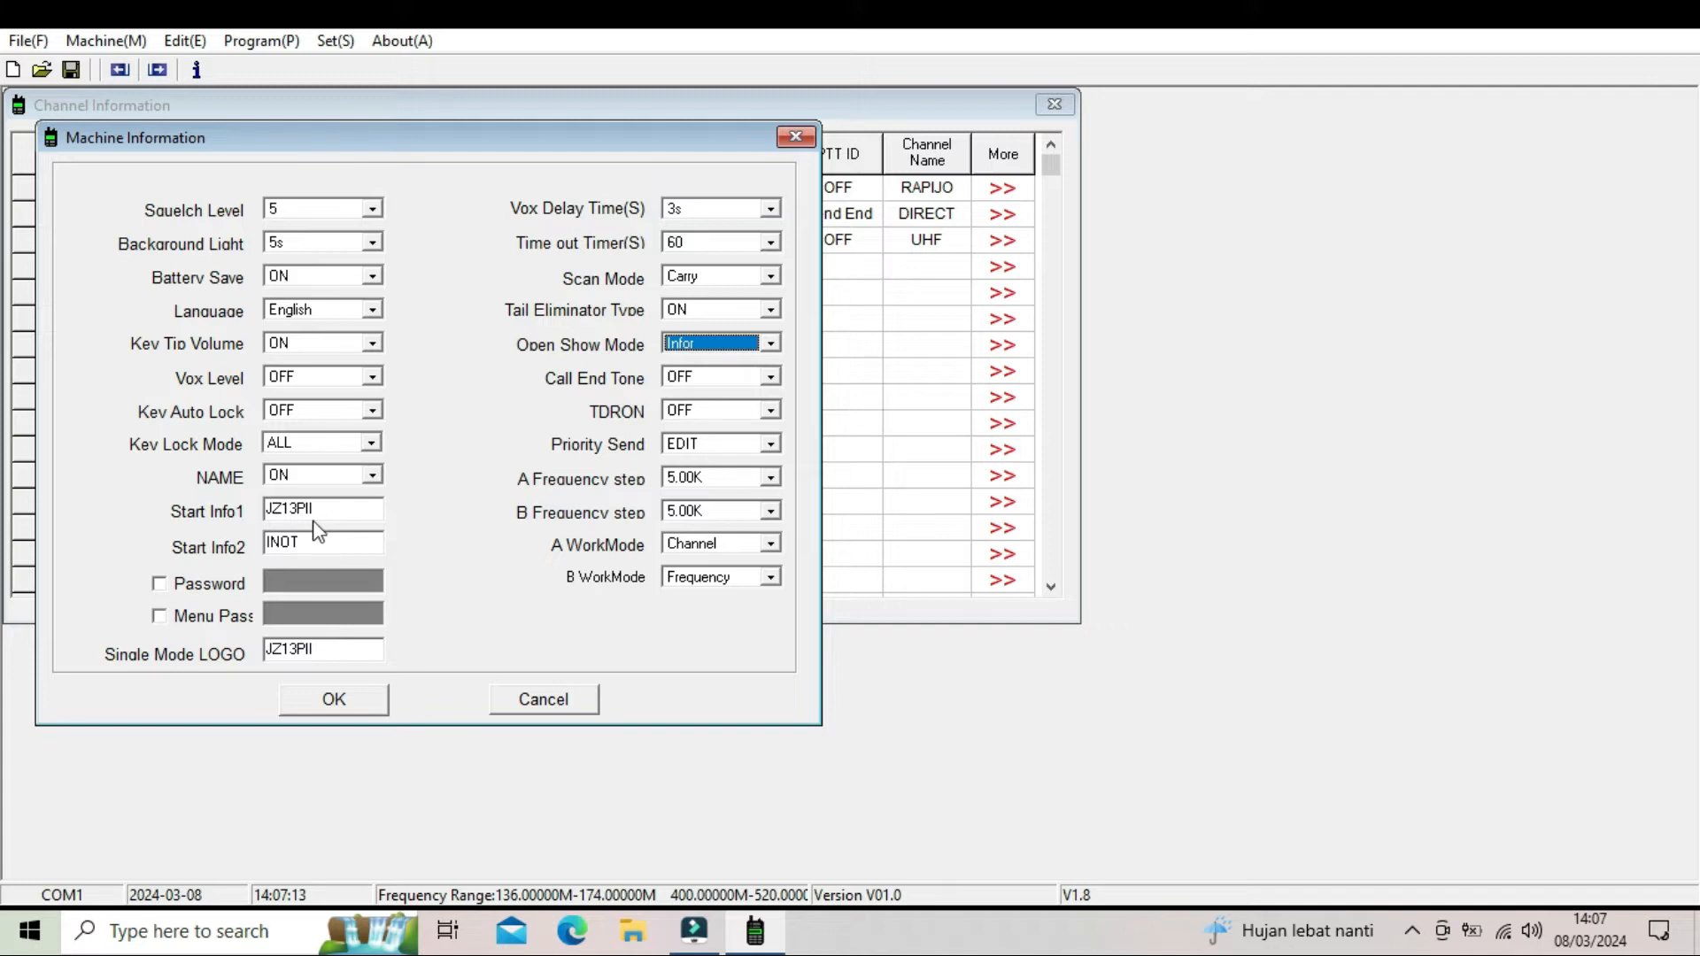
click(694, 379)
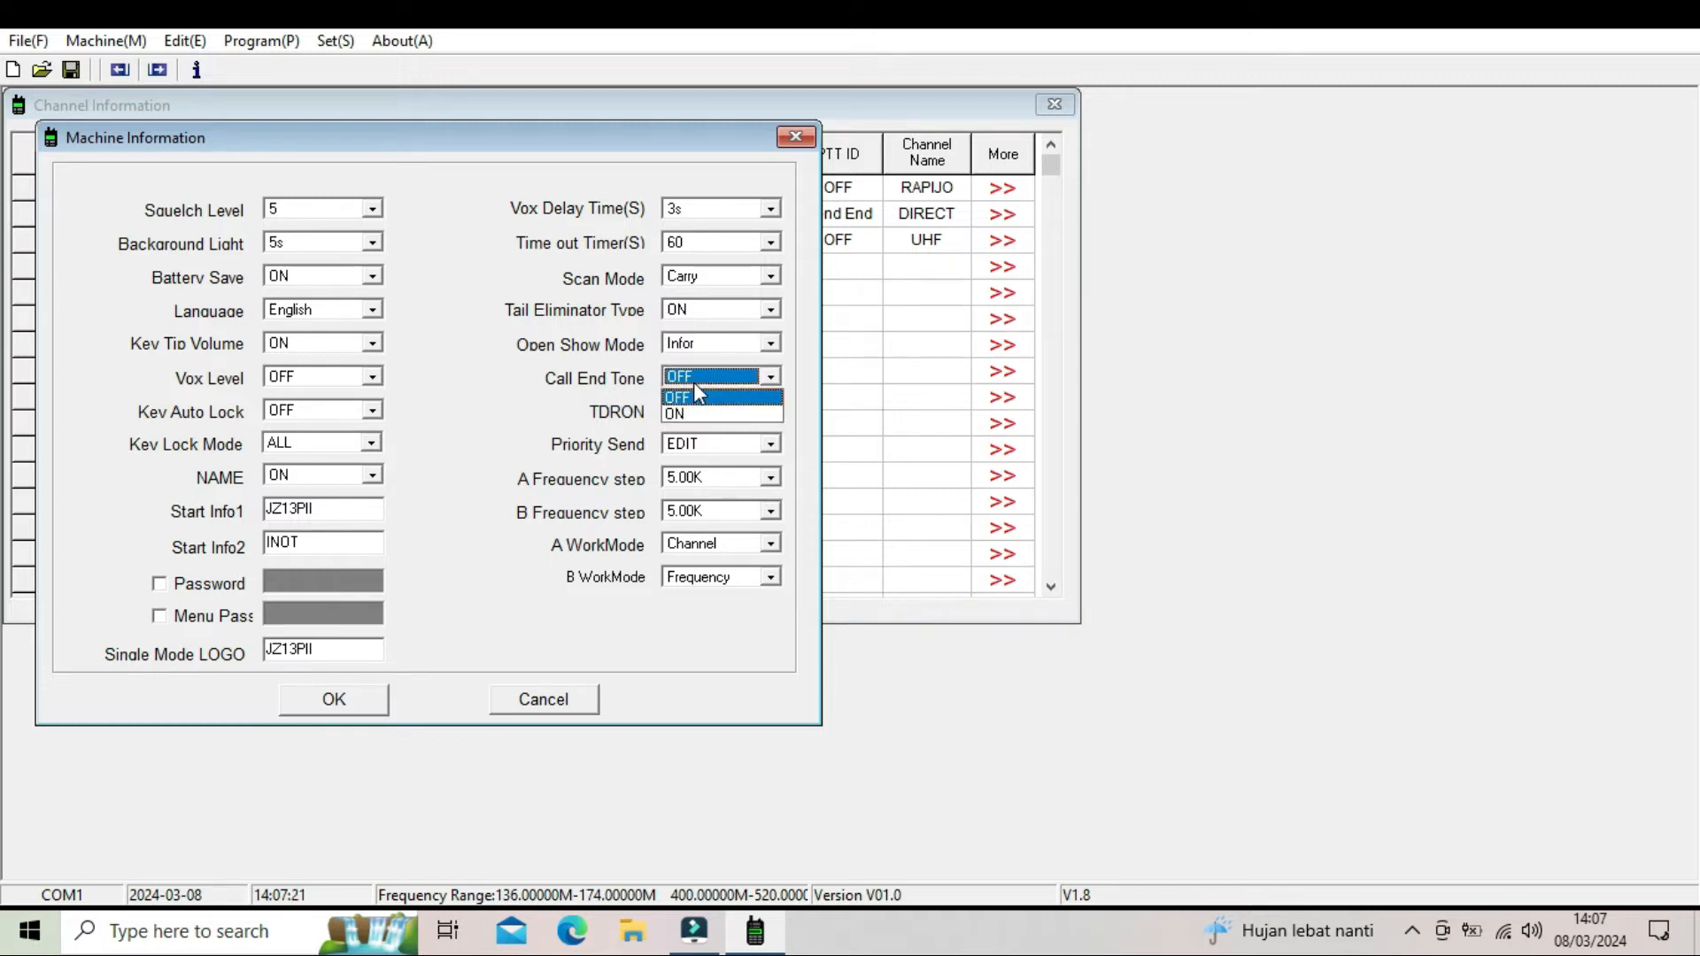
click(695, 386)
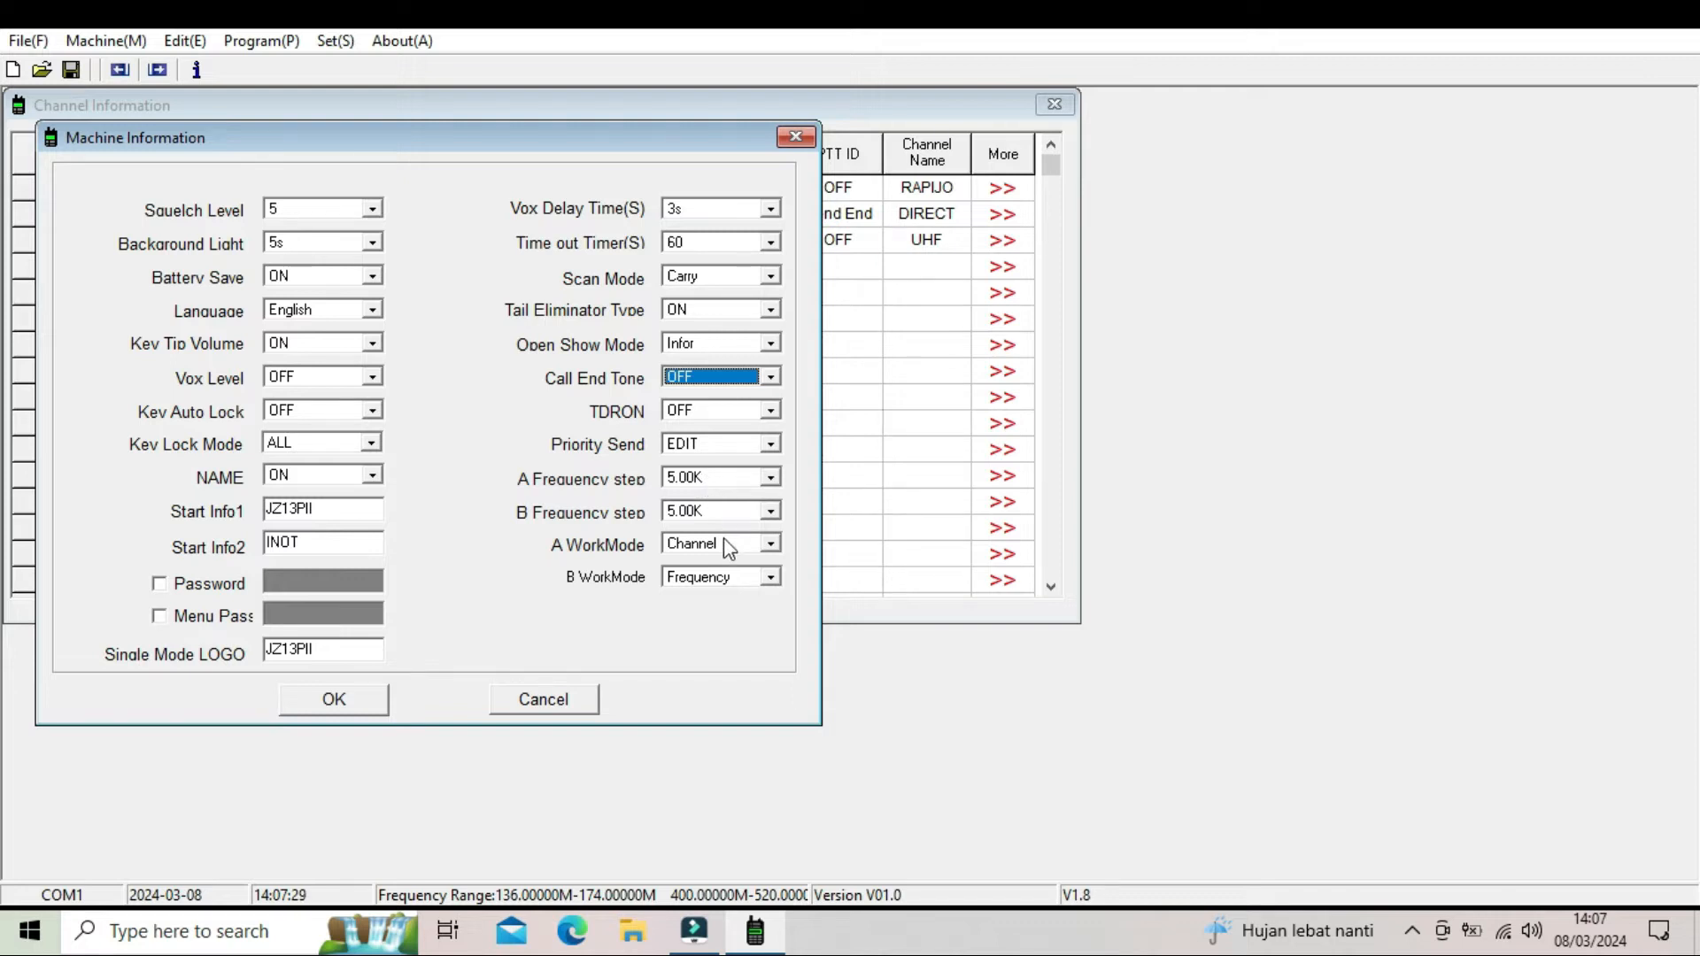
- Set both A WorkMode and B WorkMode to Memory and accept the machine settings
click(748, 545)
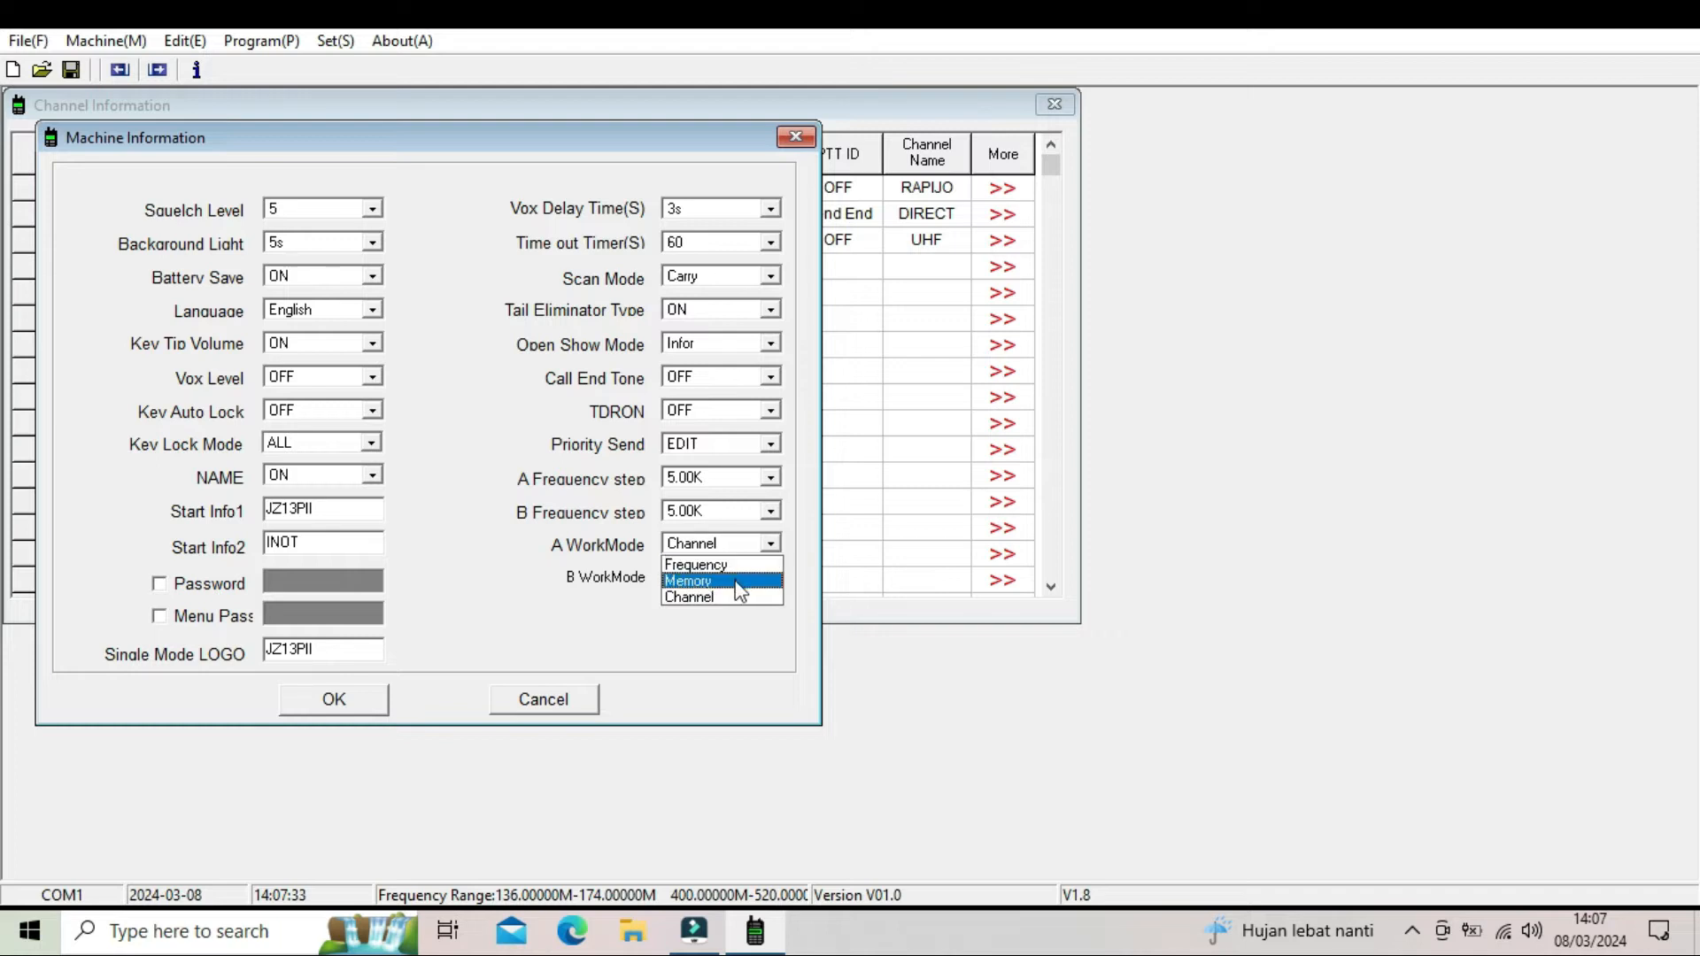
click(740, 584)
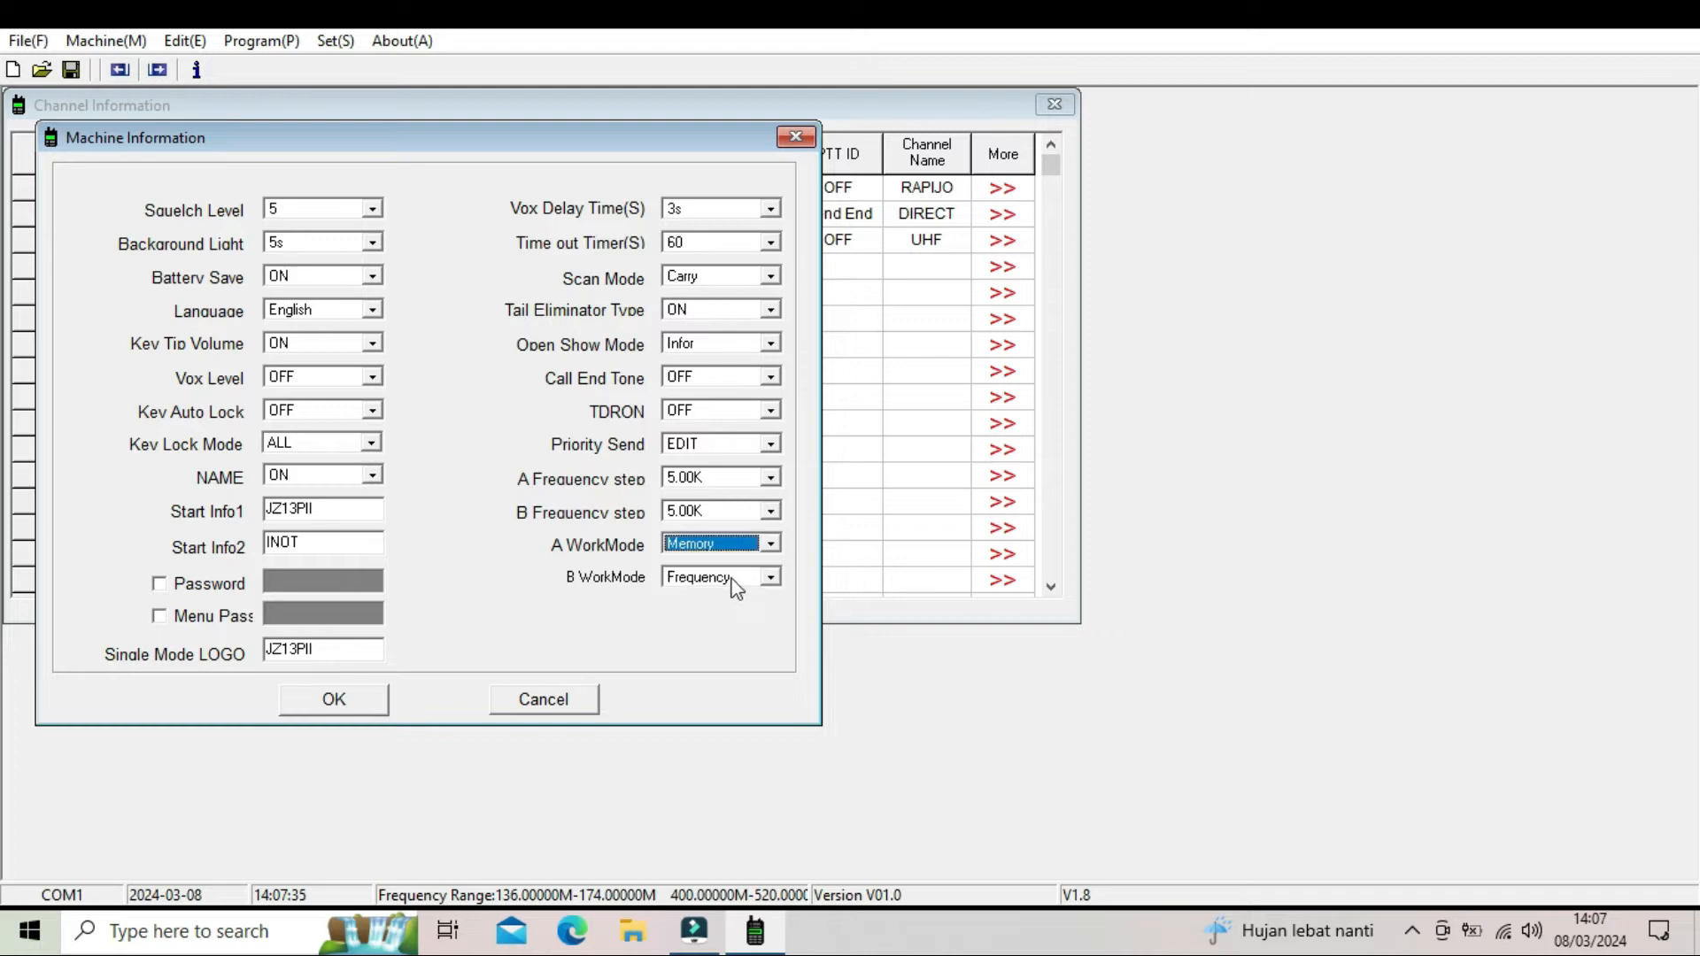
click(728, 578)
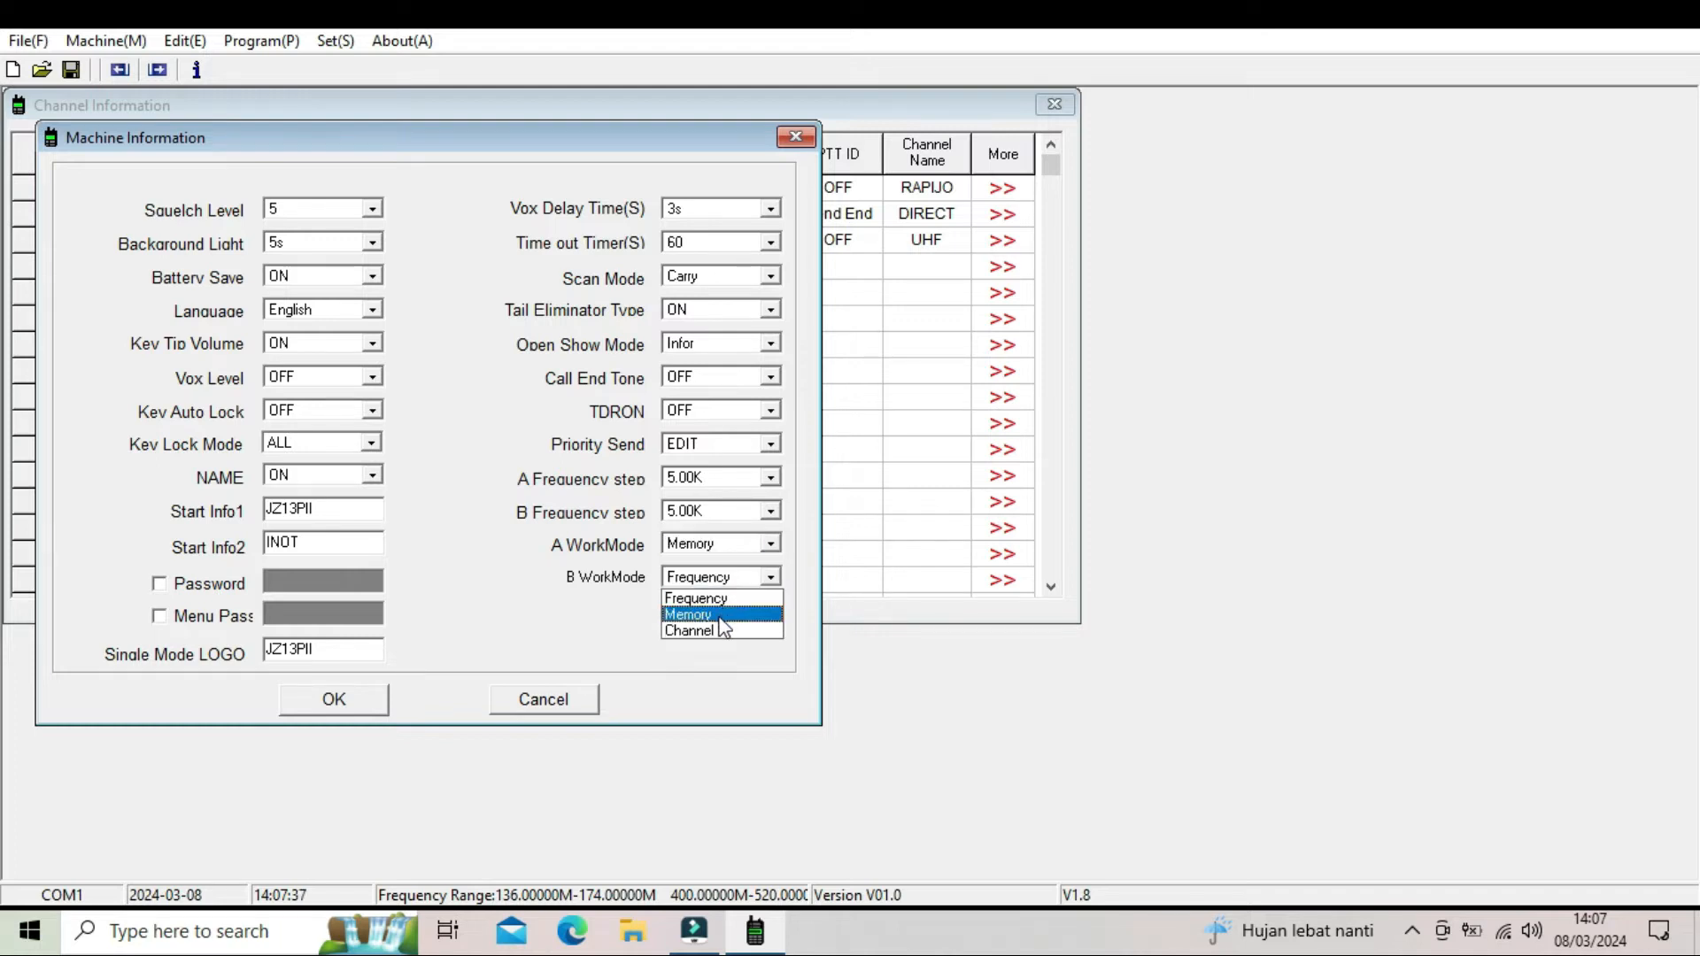
click(709, 614)
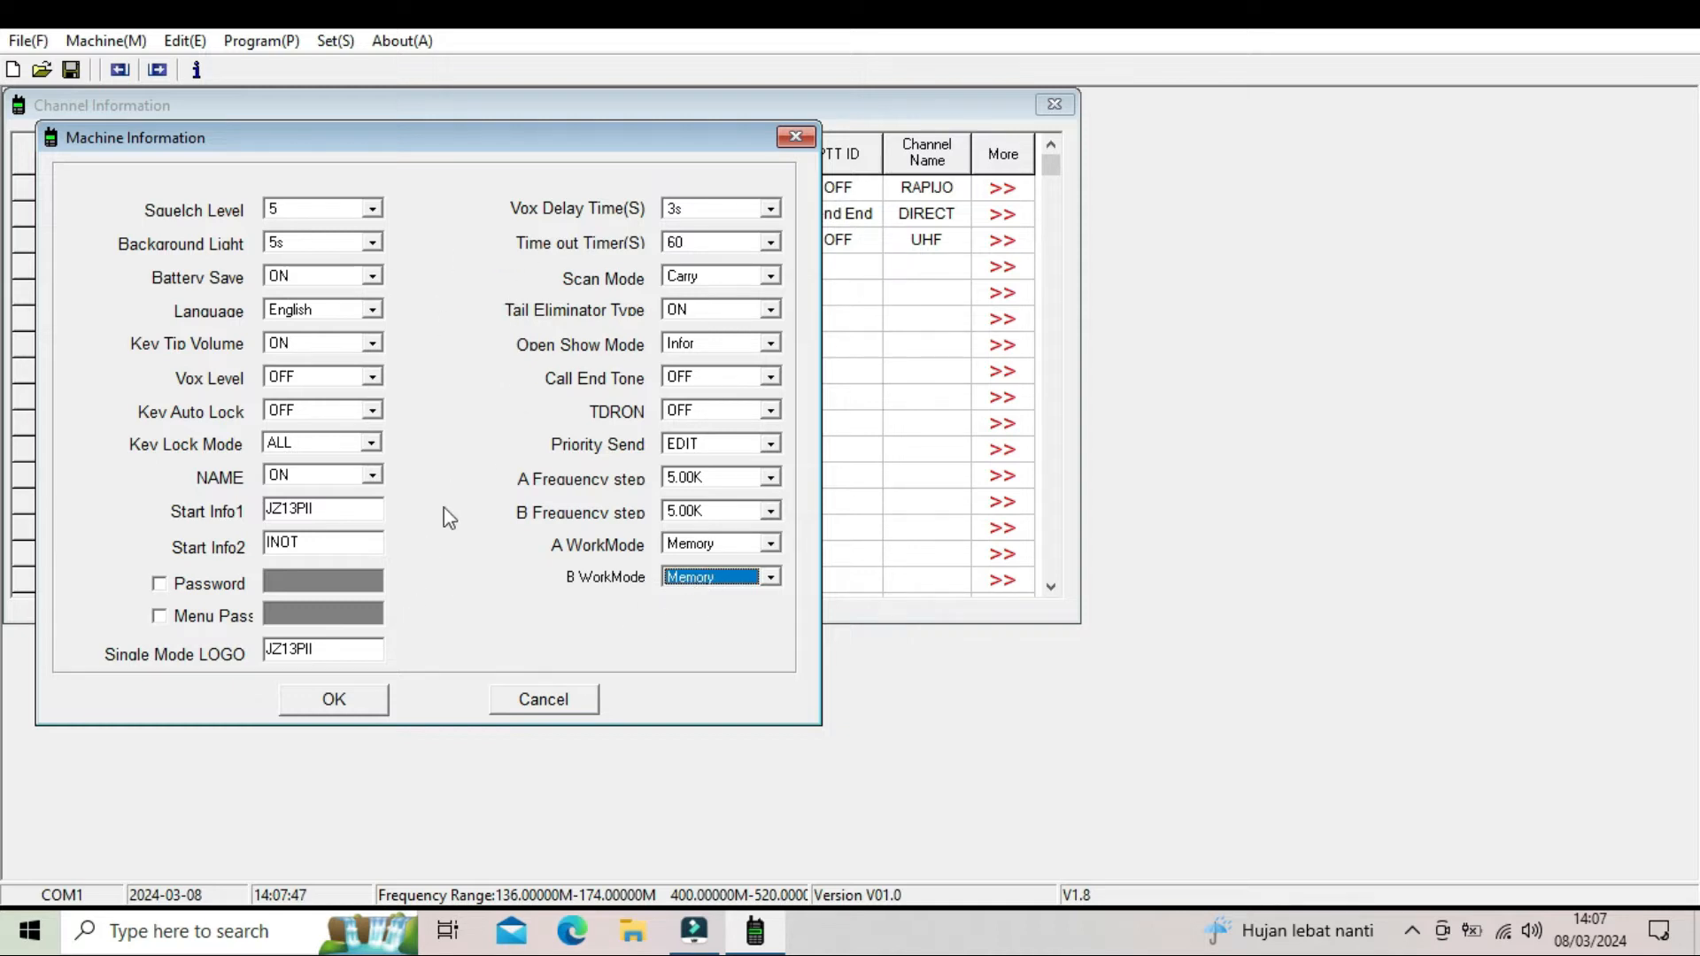
click(320, 713)
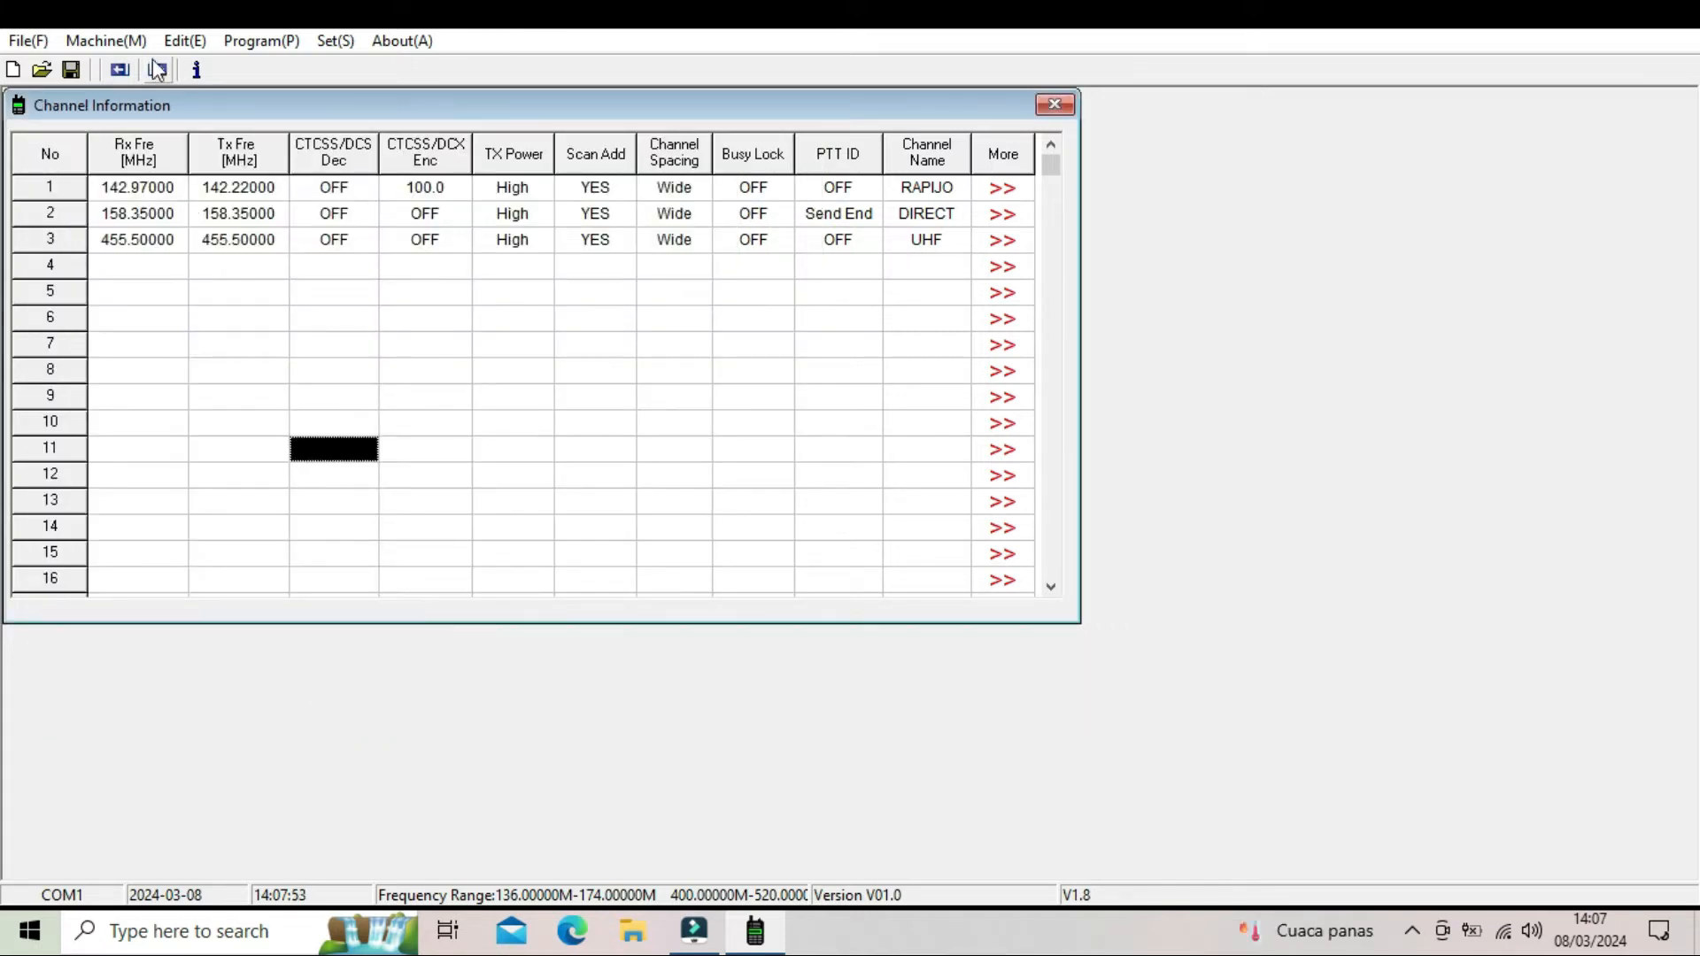
- Open the Double Tone Multi Frequency (DTMF) settings and enter 01234 as the PTT ID Ending (EOT) code
click(182, 43)
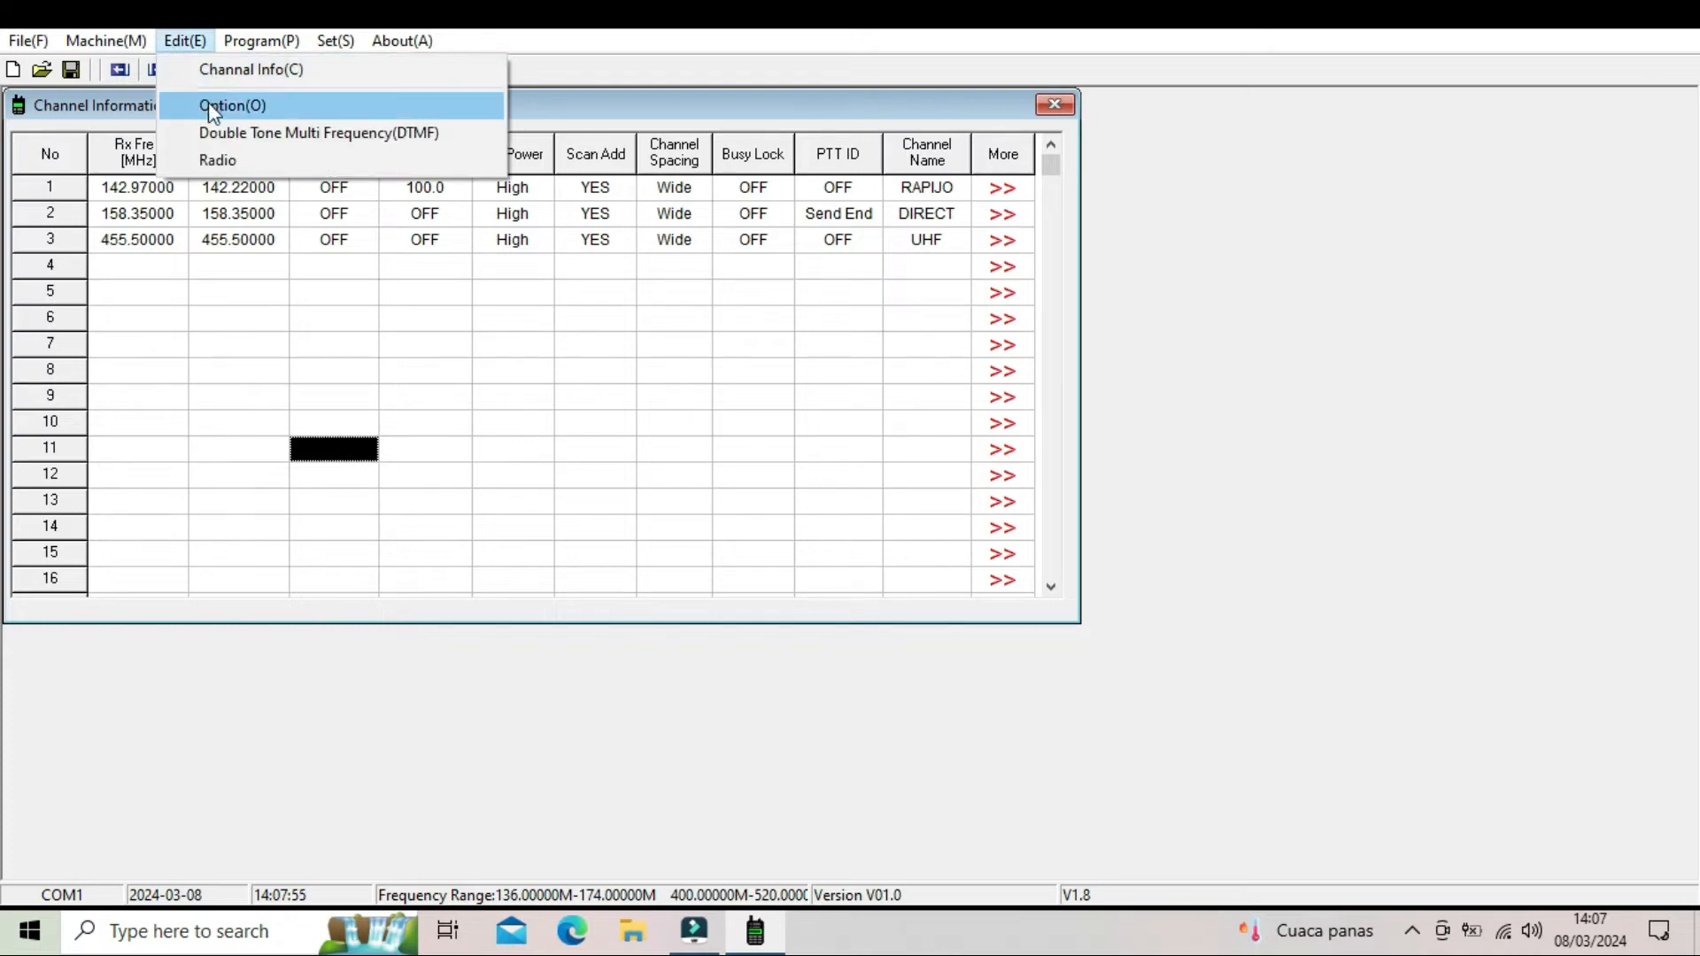
click(210, 133)
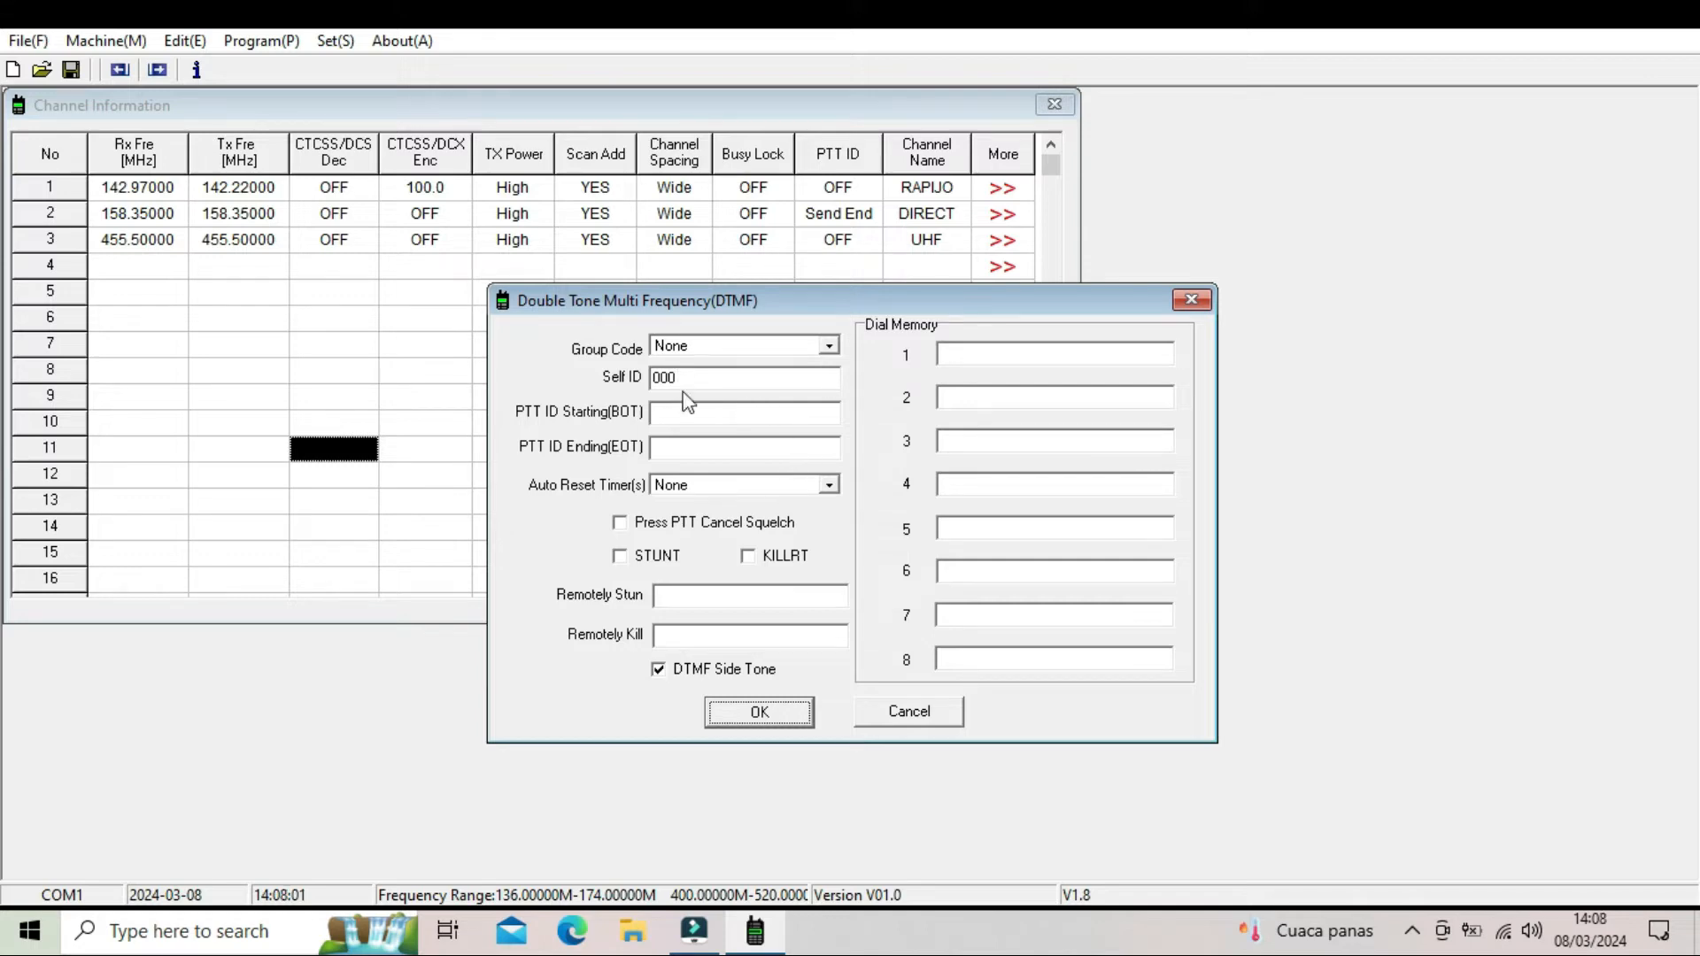
click(684, 447)
text(01234)
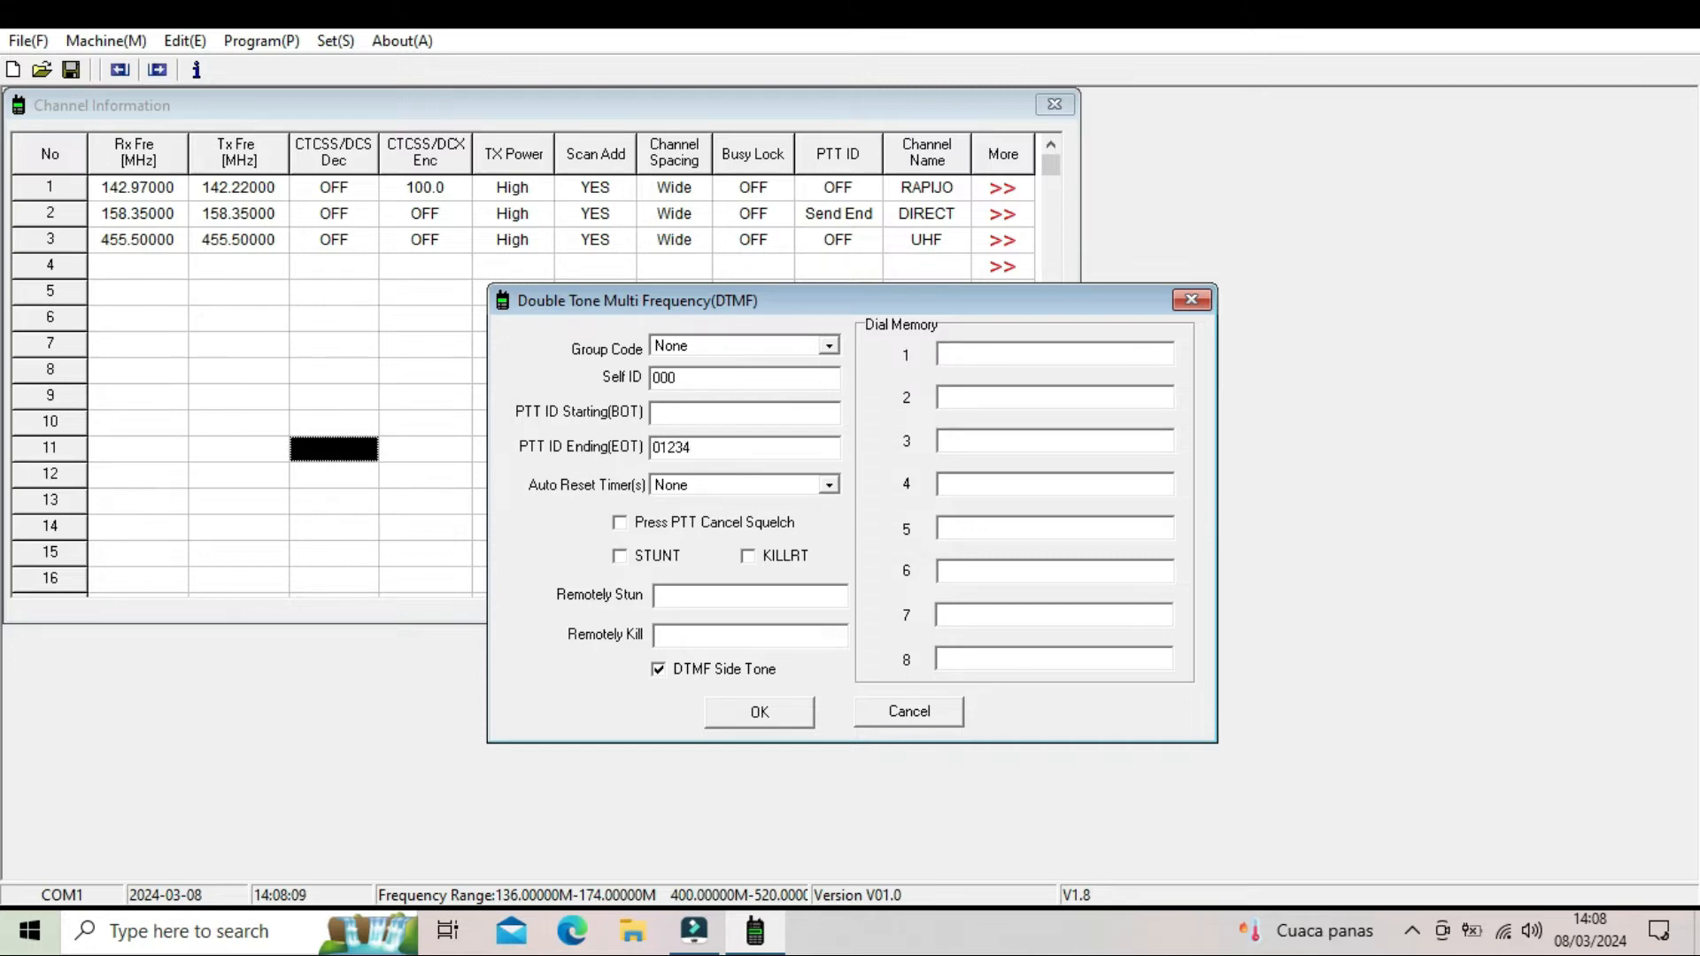
- Set the DTMF Auto Reset Timer to 2 seconds
click(736, 484)
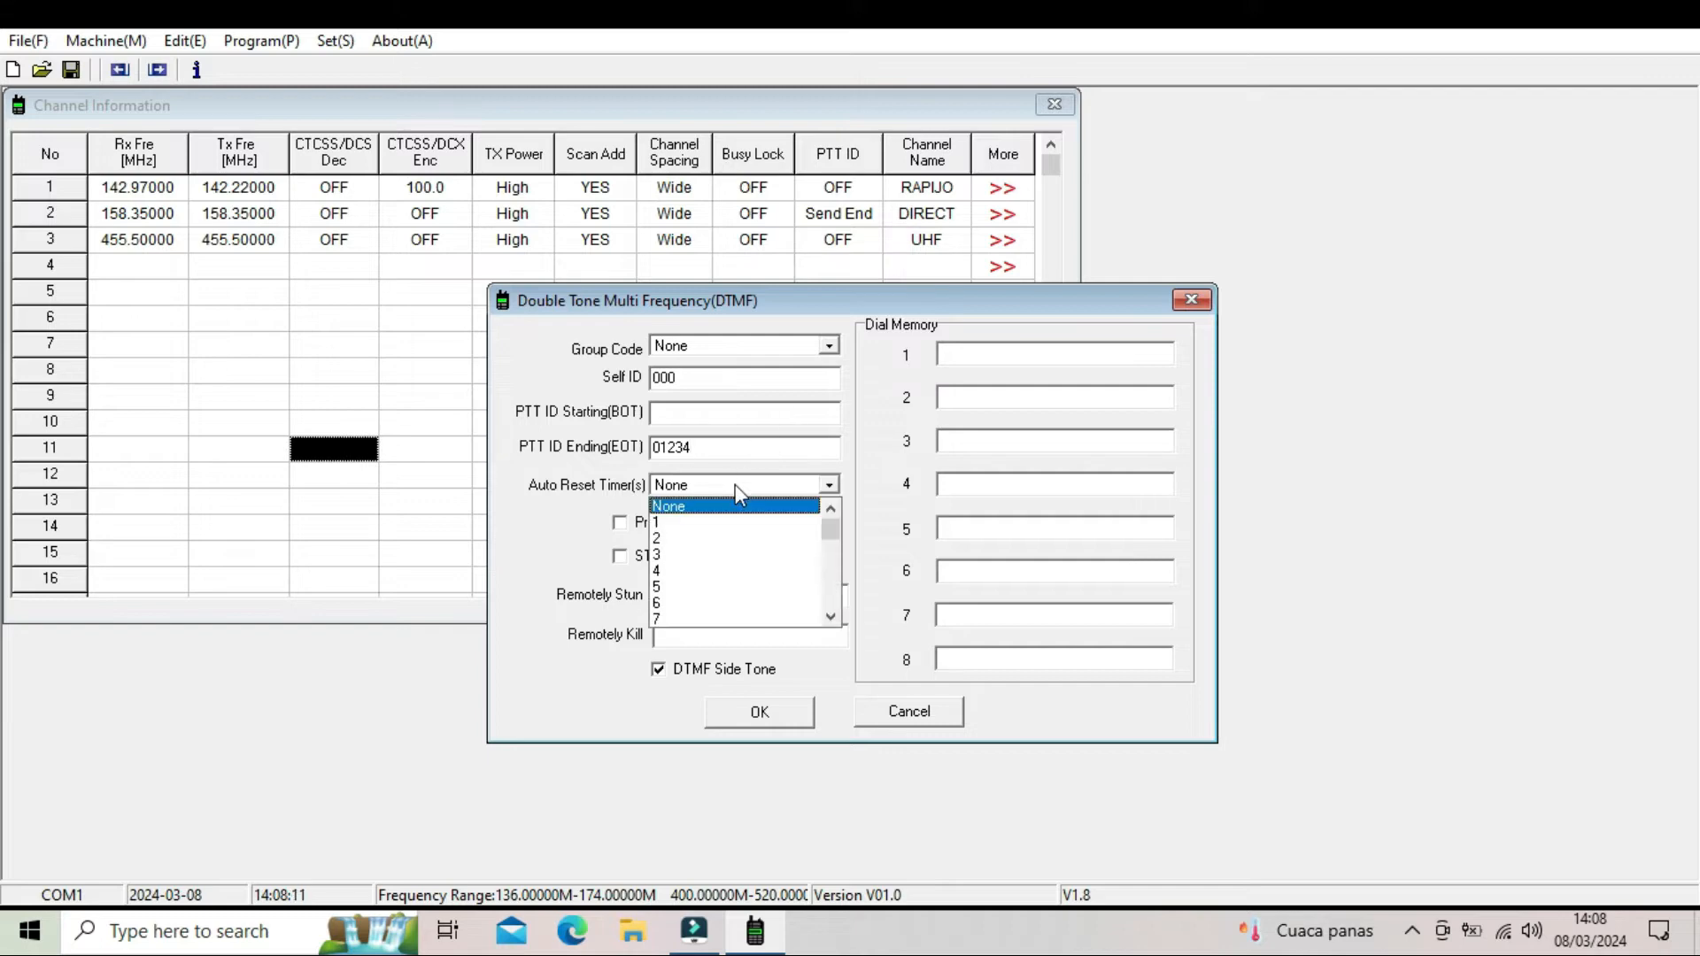
click(735, 486)
click(735, 485)
click(717, 538)
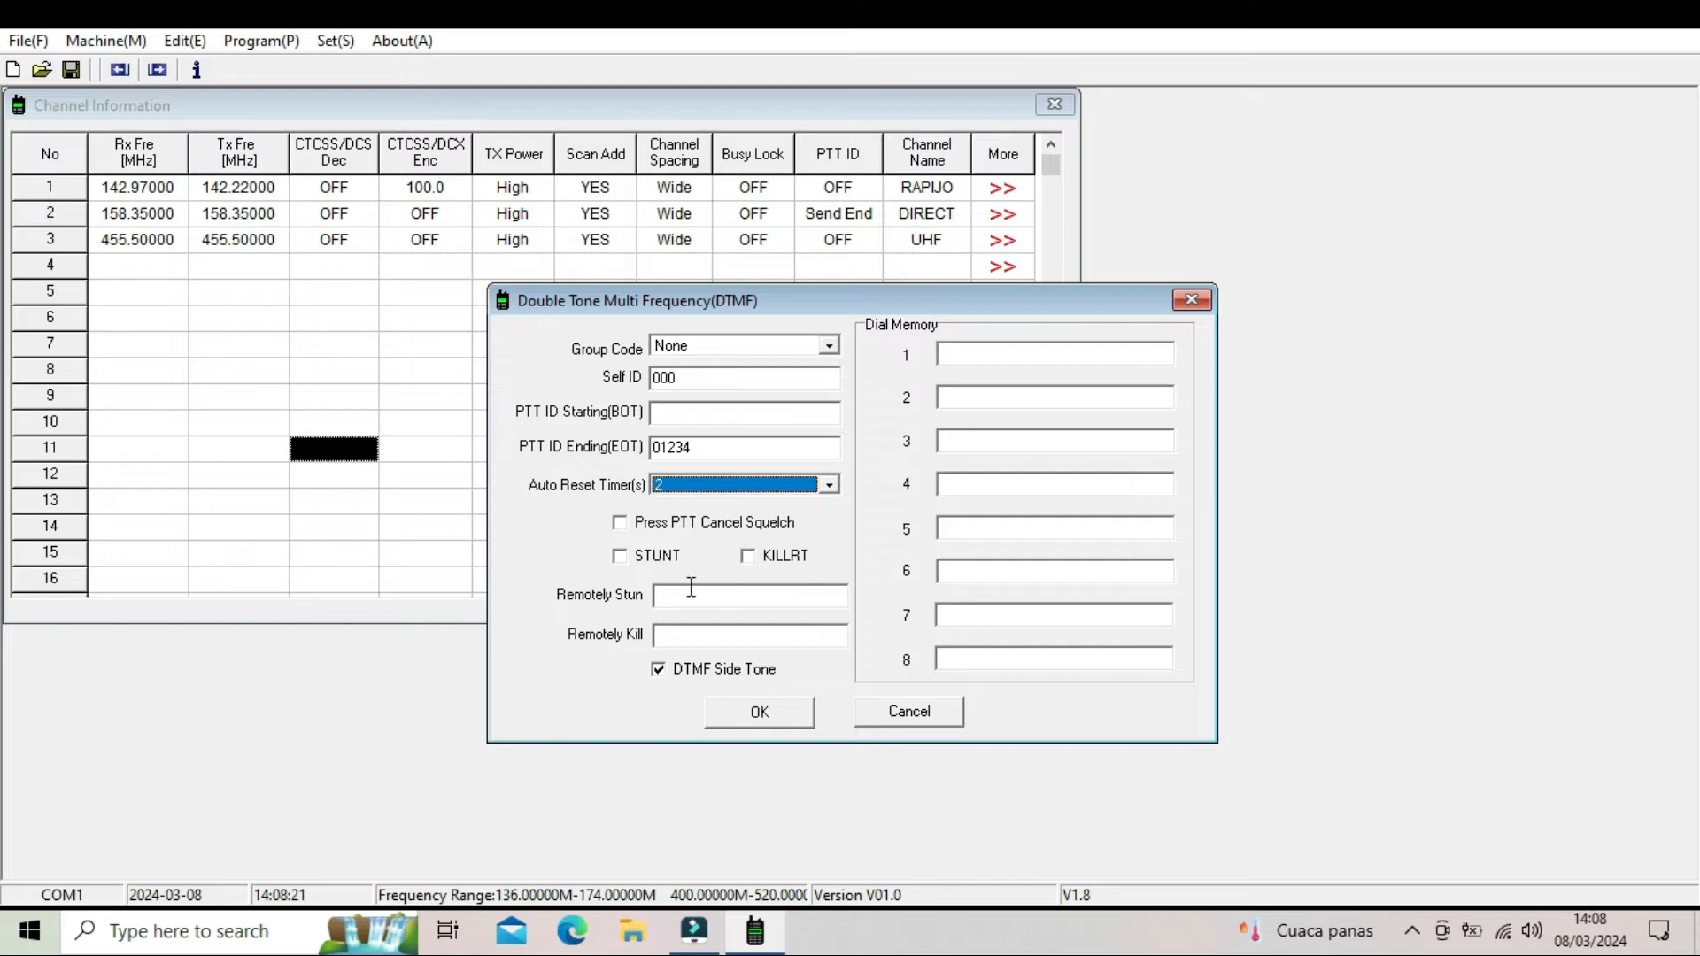
- Review the Group Code choices, keep None, and accept the DTMF settings
click(708, 345)
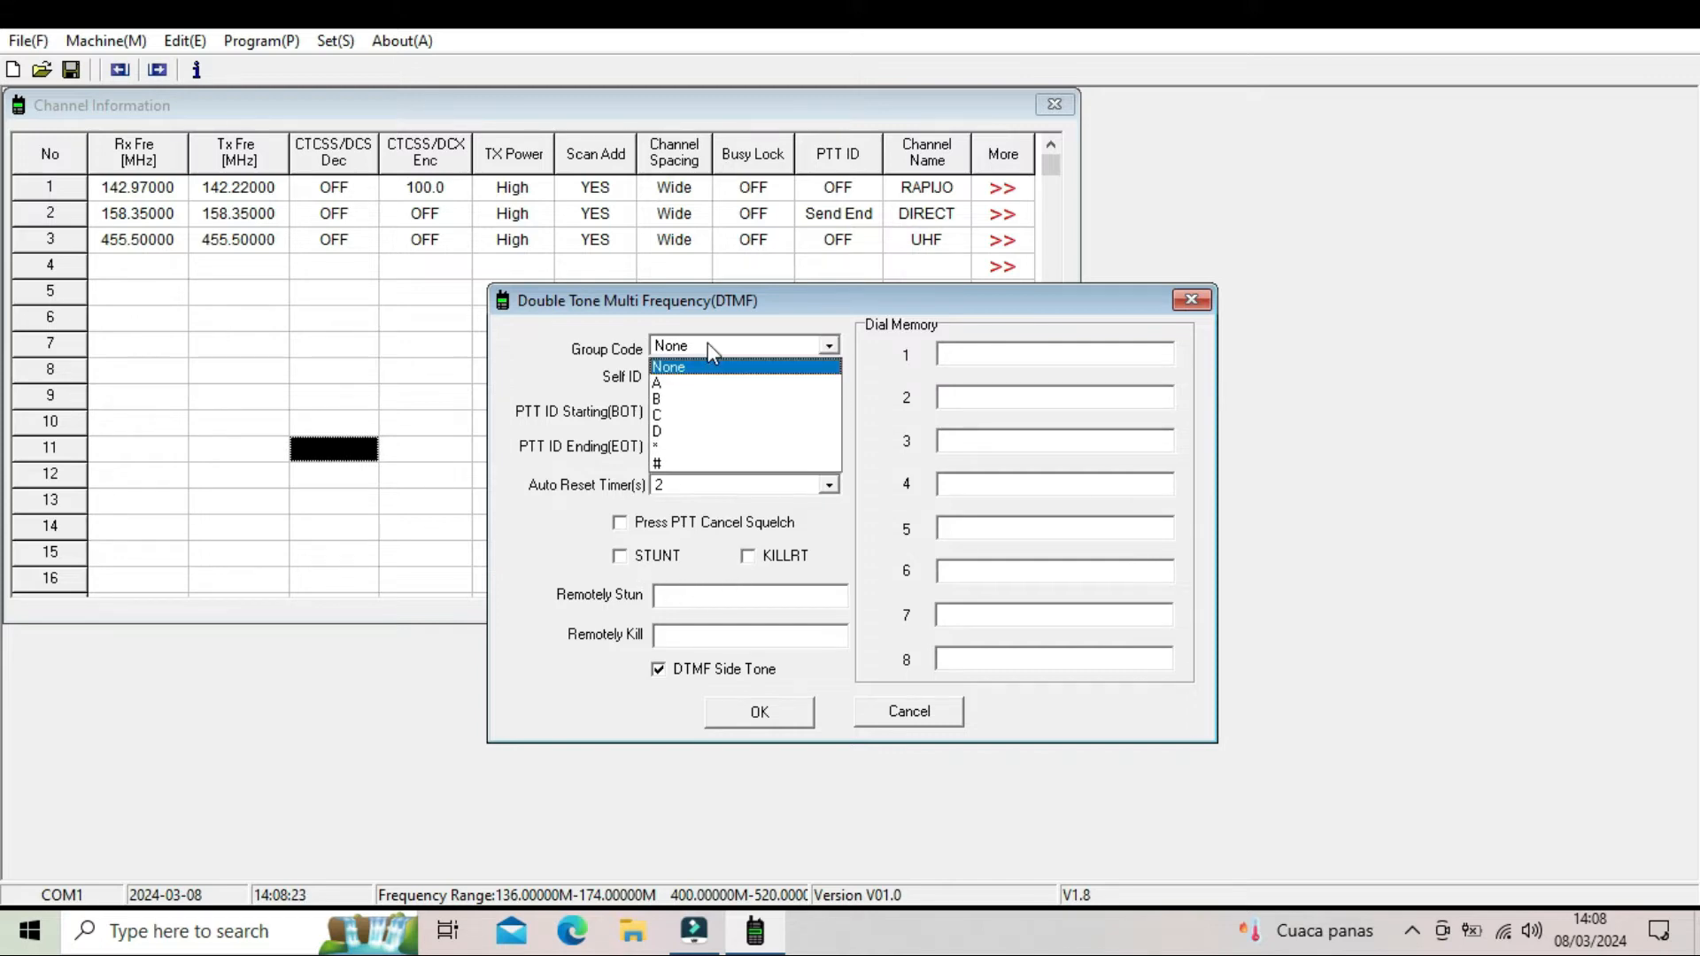
click(709, 345)
click(713, 349)
click(708, 342)
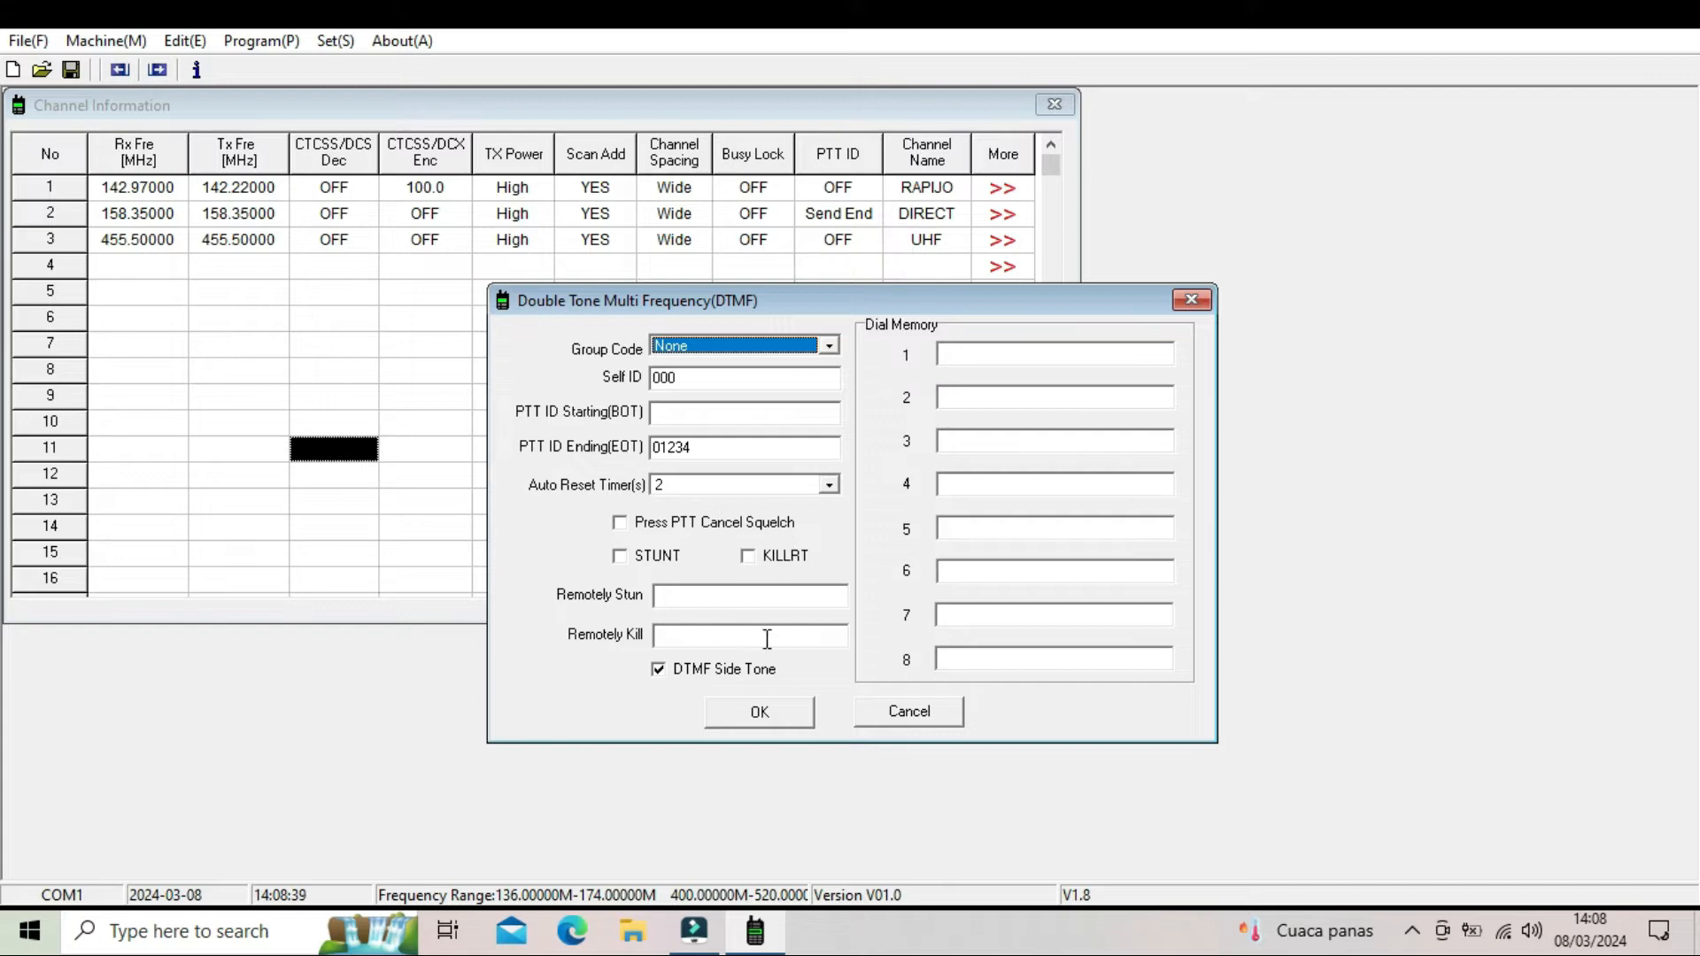
click(791, 714)
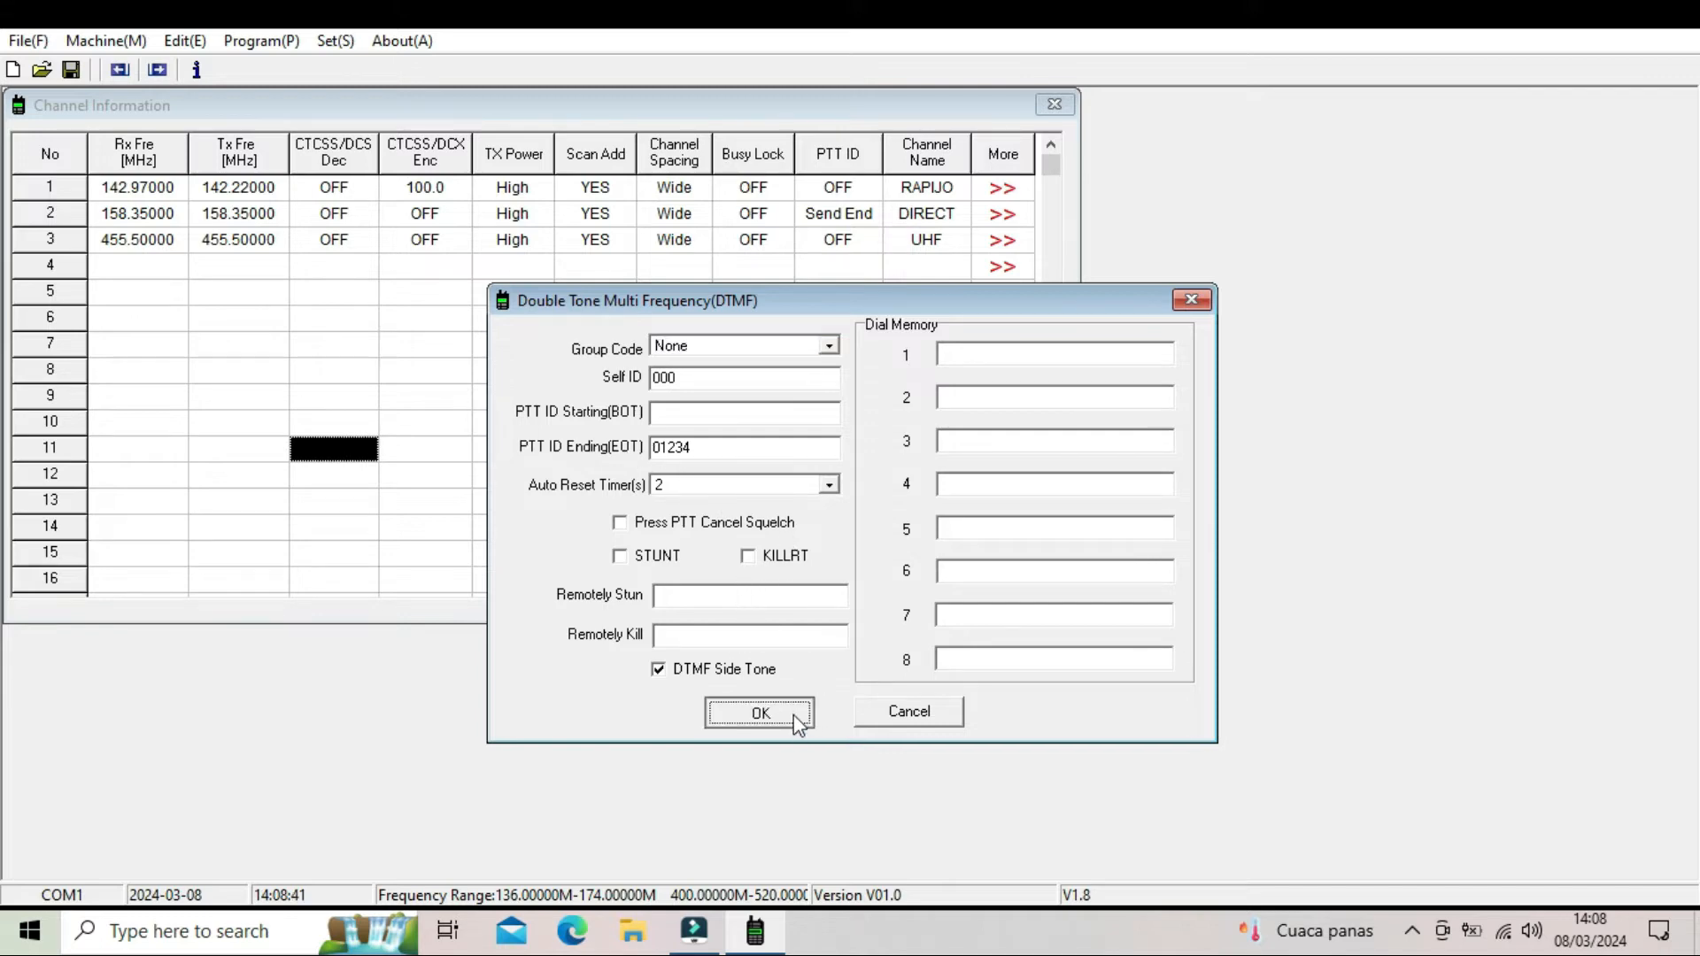
click(232, 45)
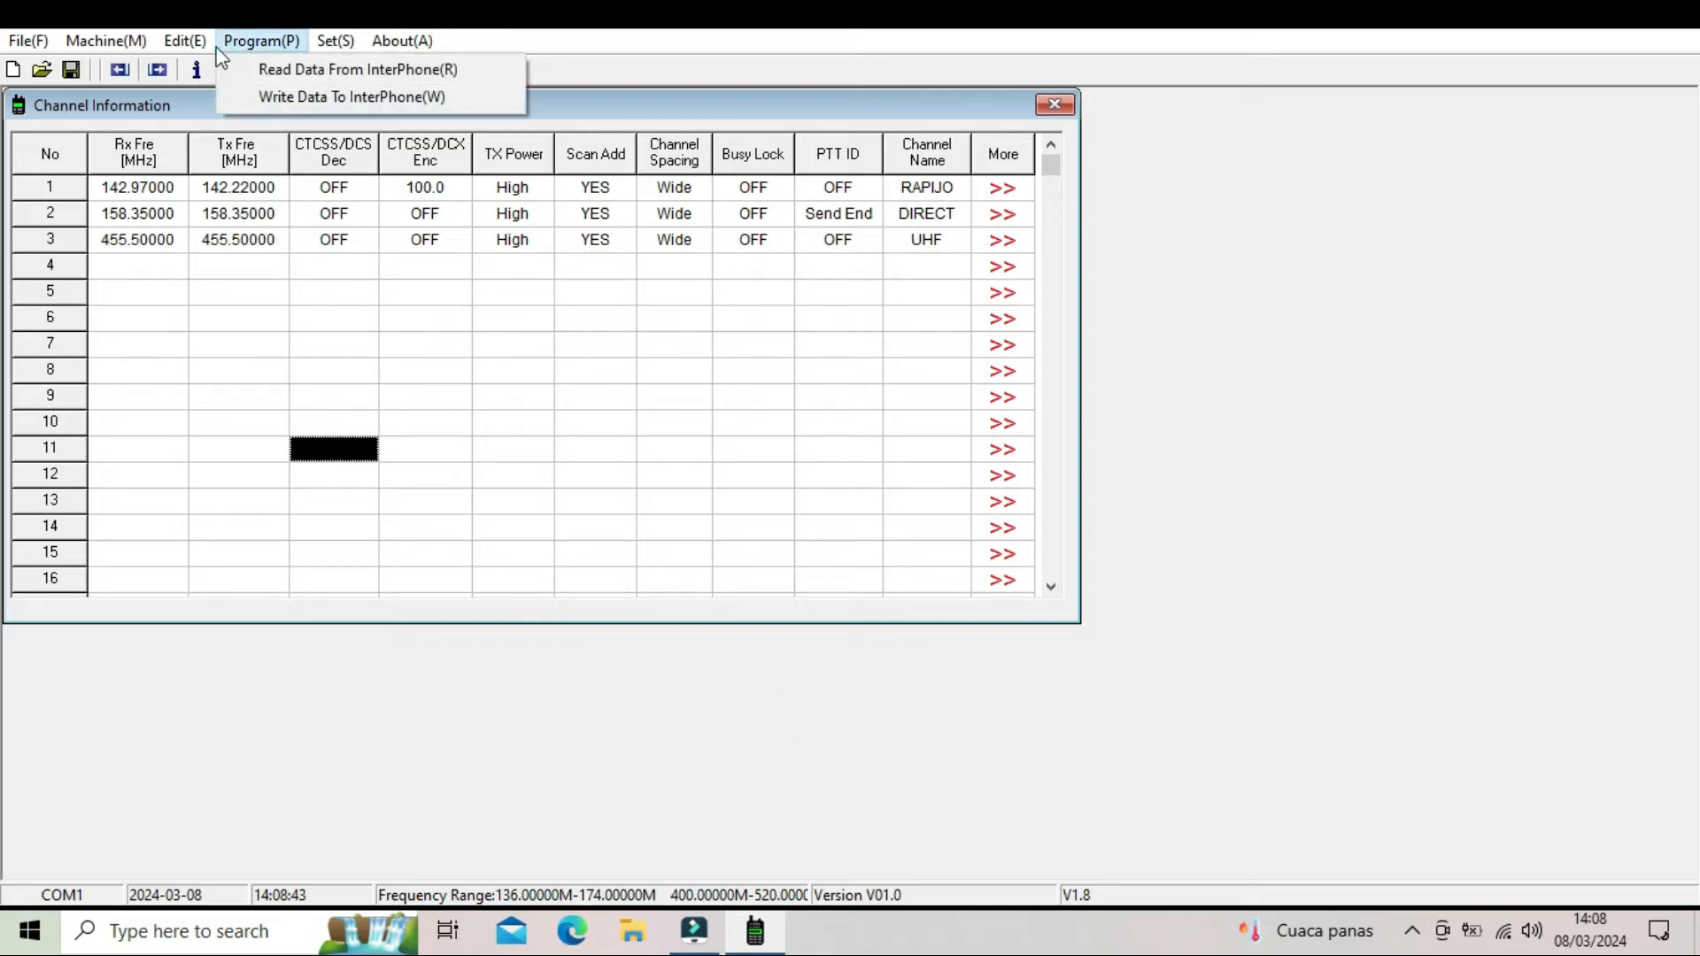
mouse_move(188, 46)
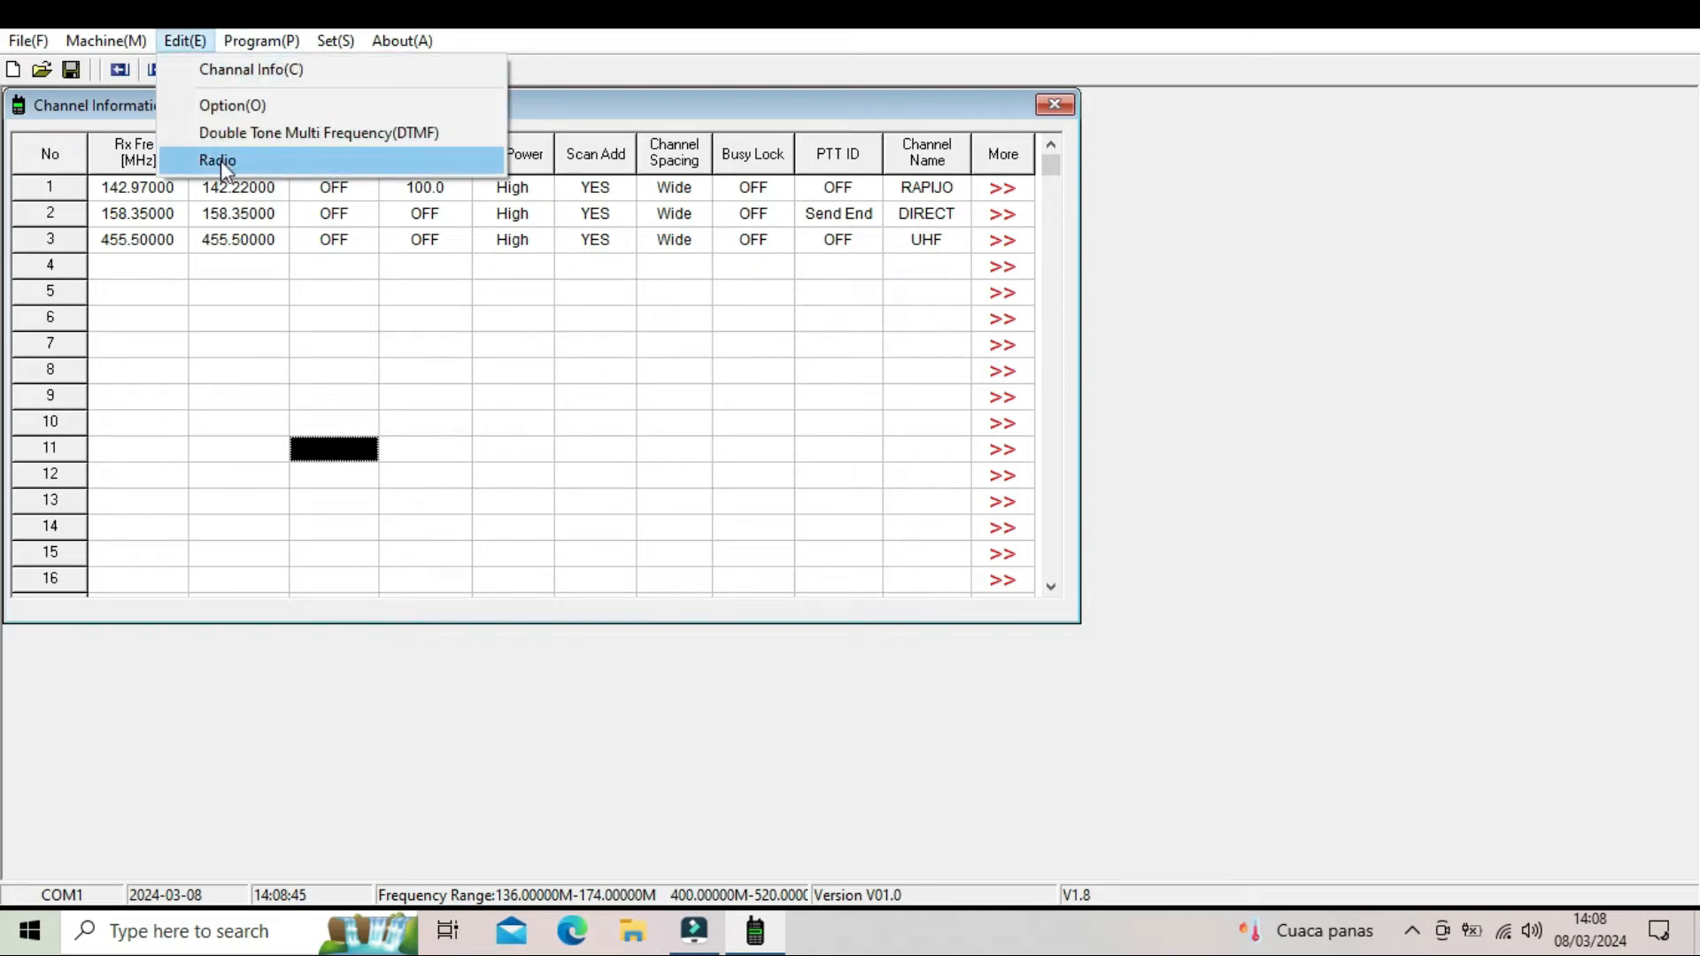
mouse_move(258, 44)
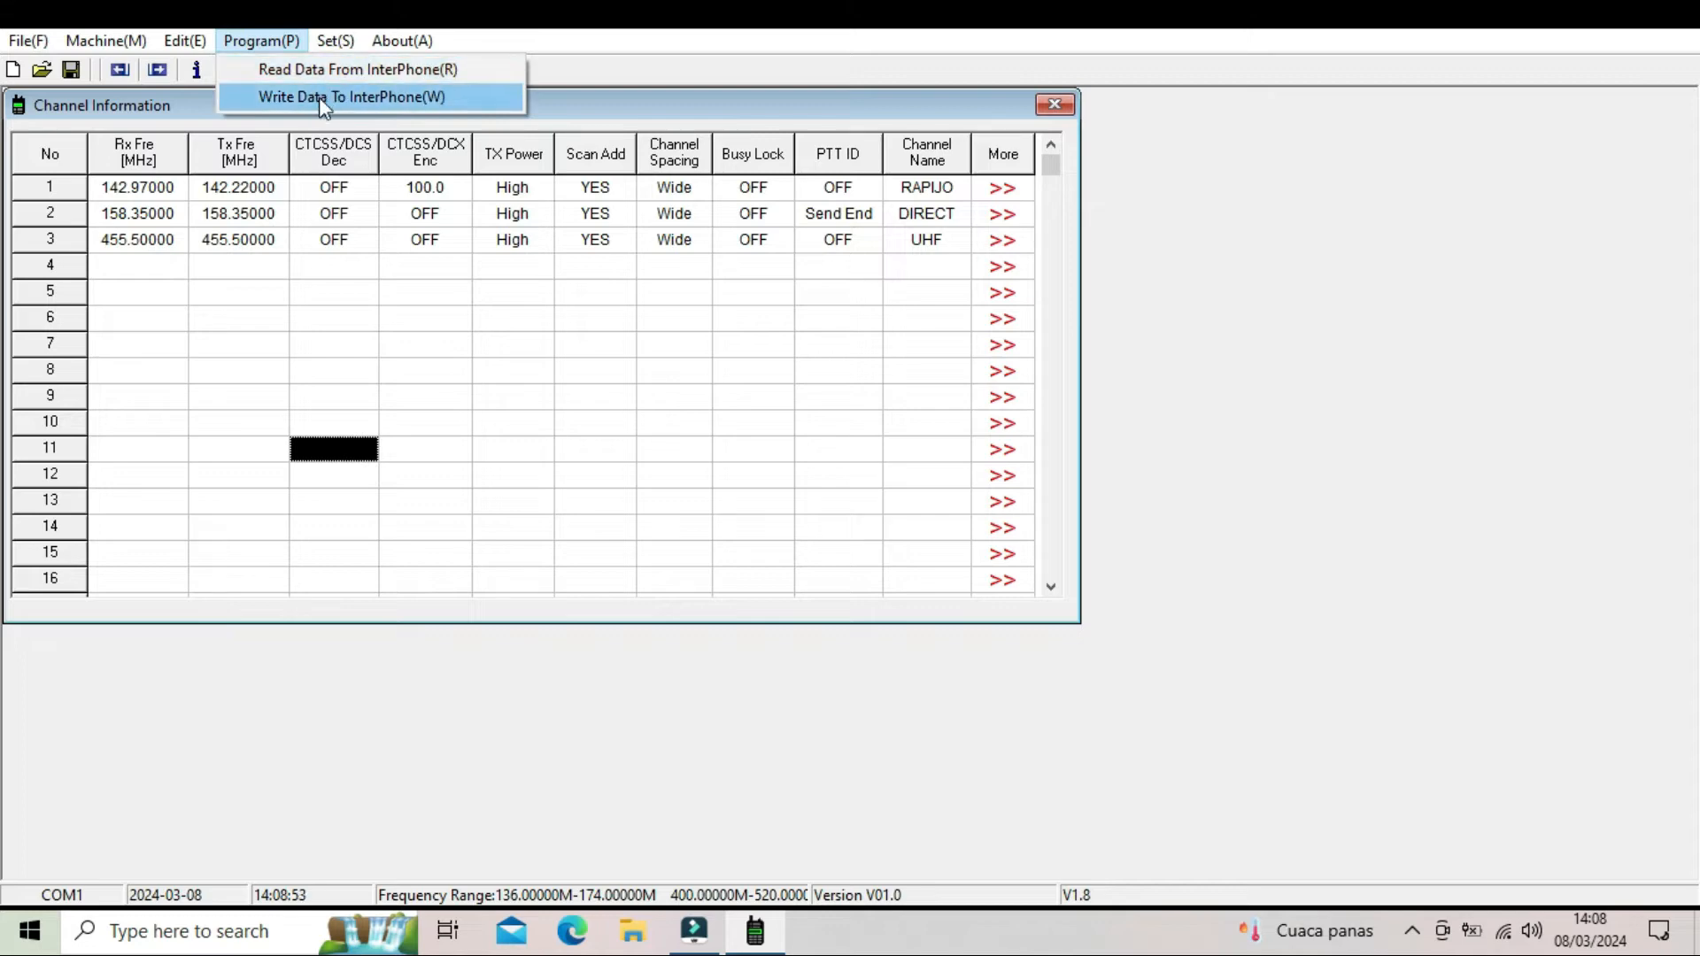
mouse_move(325, 48)
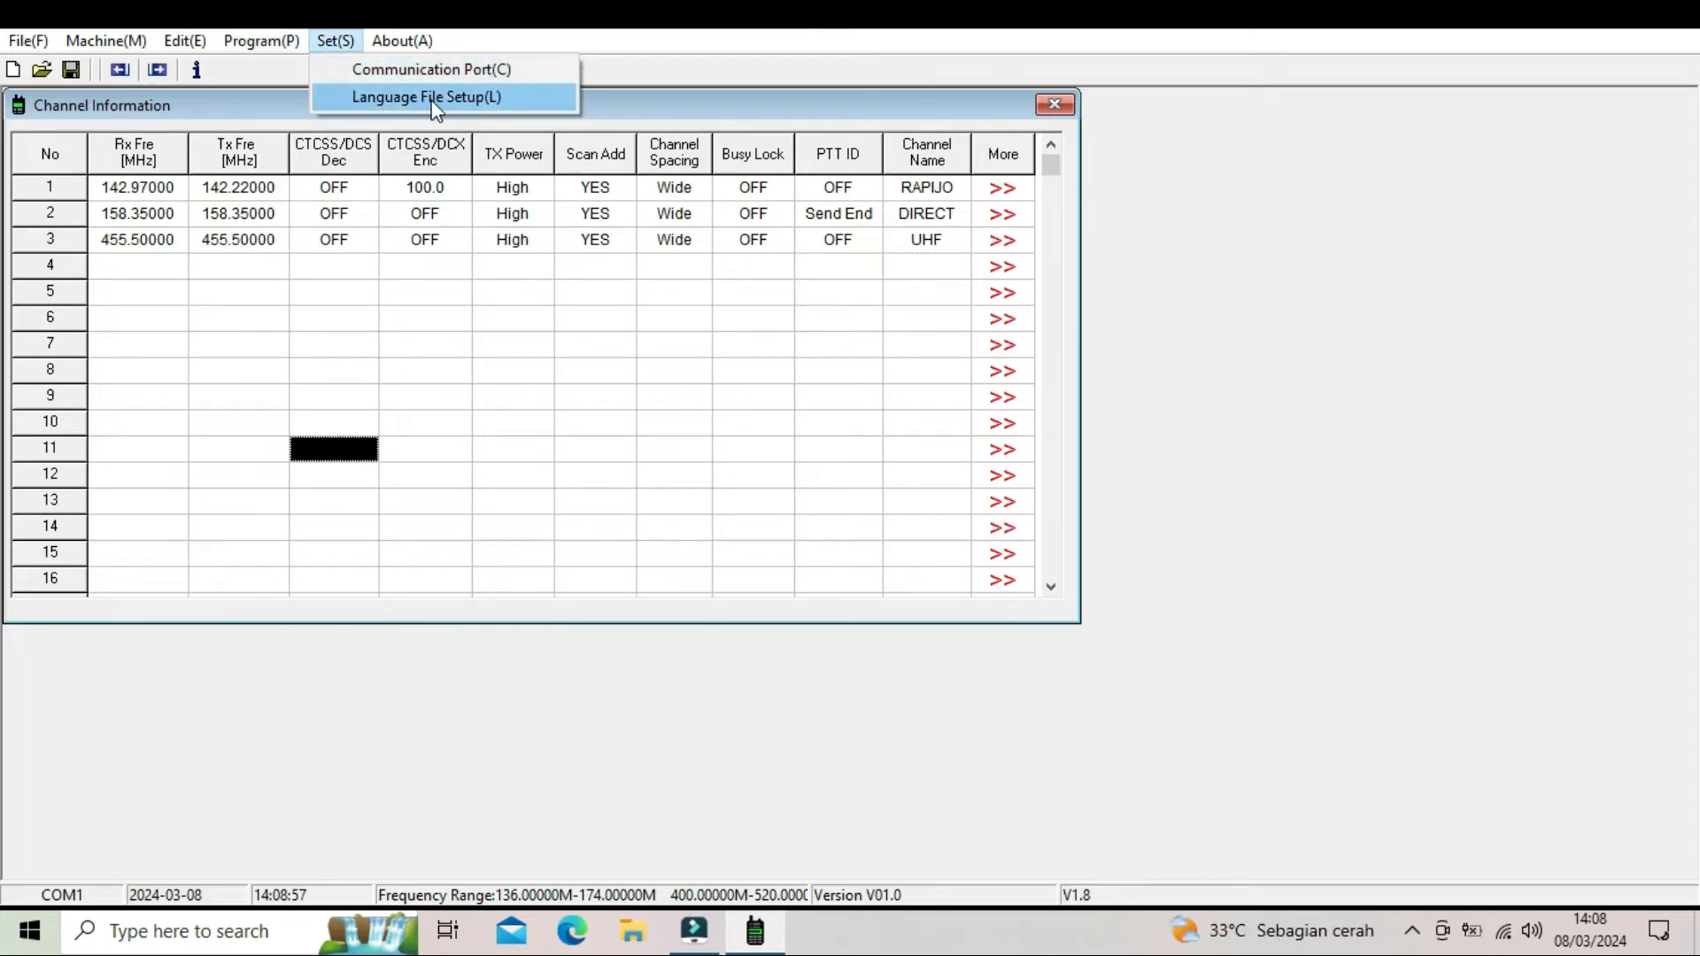
mouse_move(396, 47)
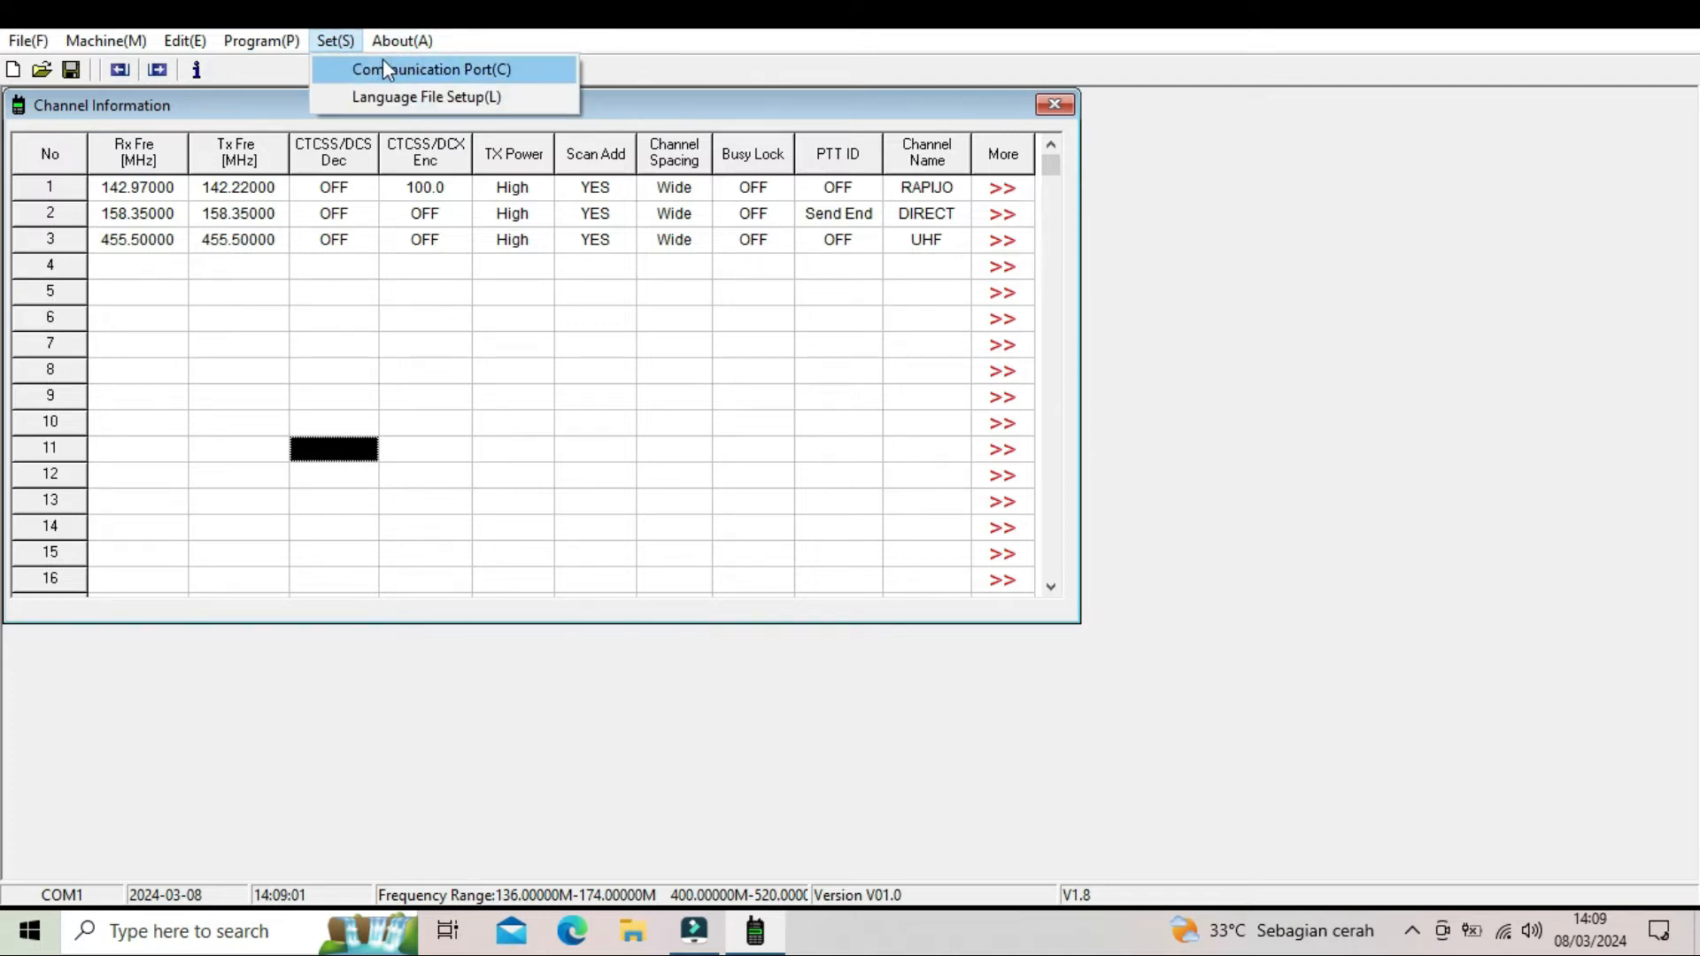
click(574, 452)
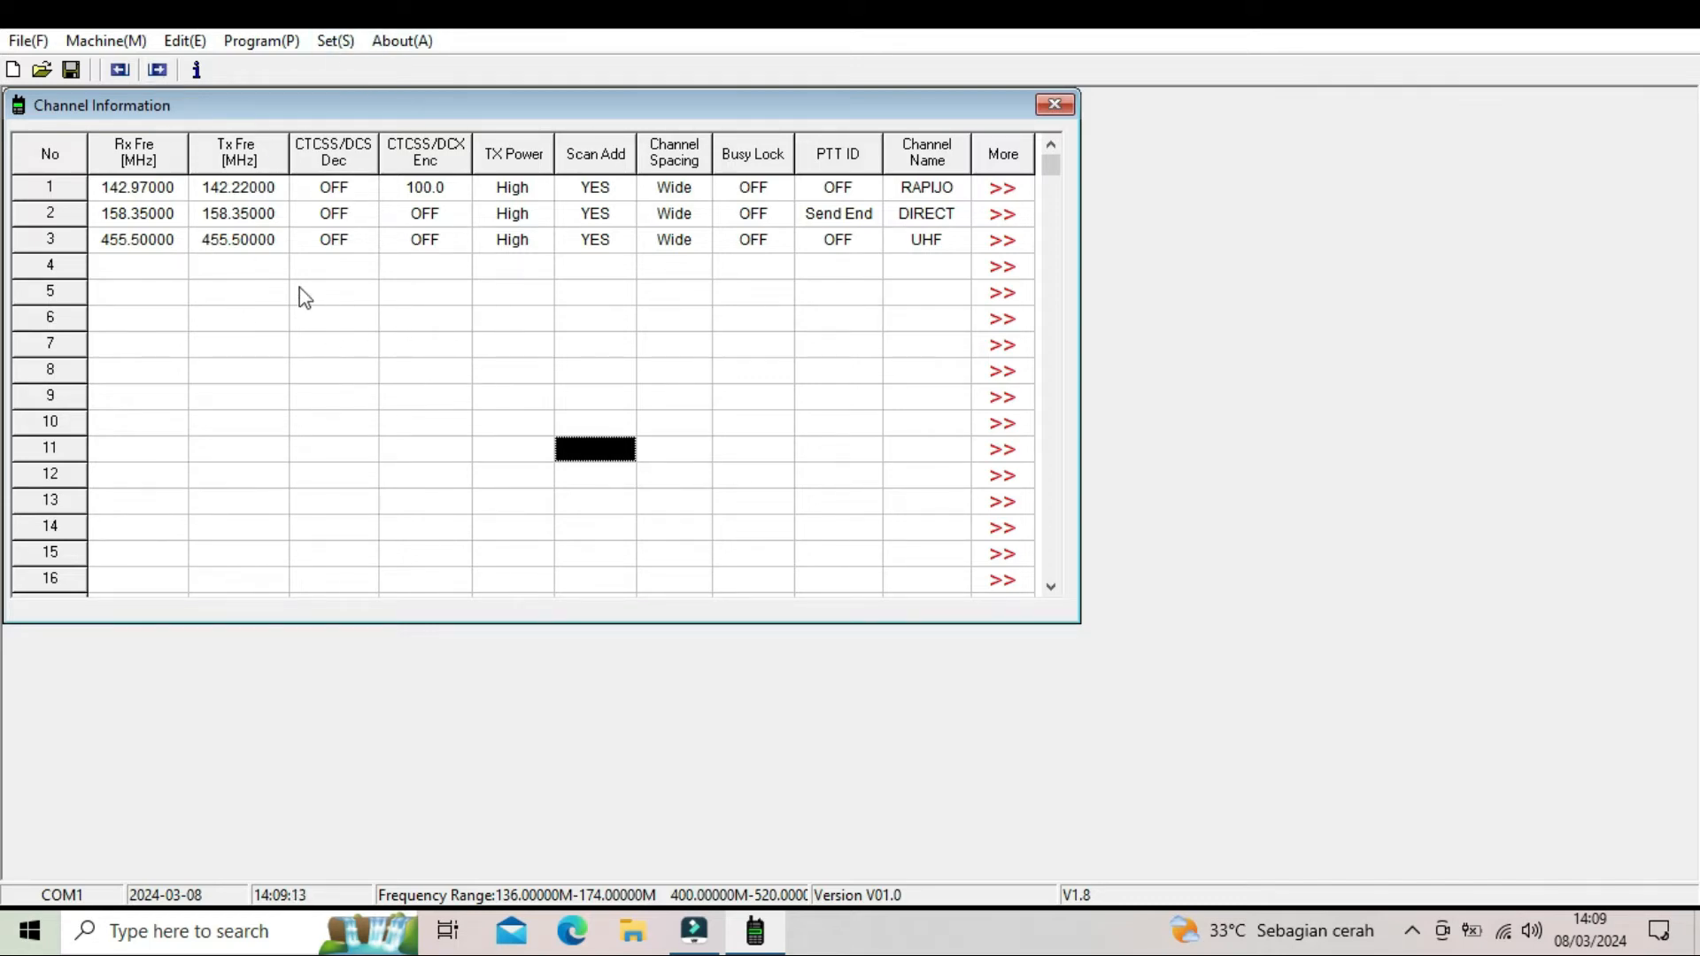
- Write the programmed channels and settings to the radio and close the write dialog once the transfer completes
click(160, 71)
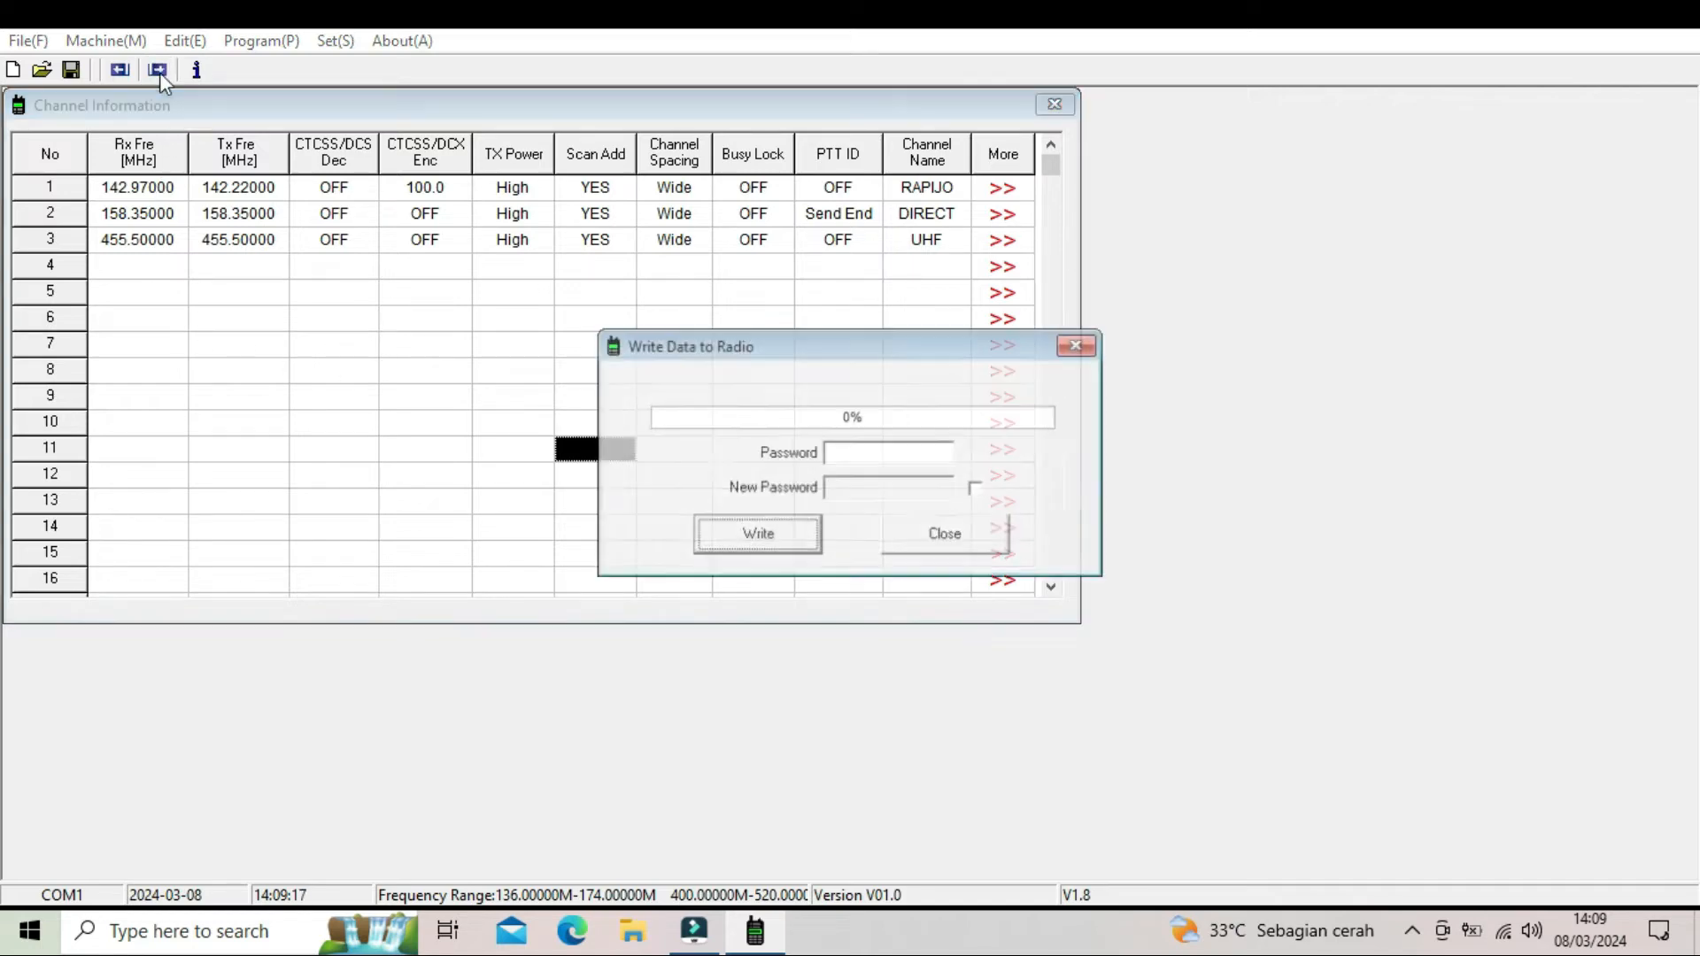
click(767, 549)
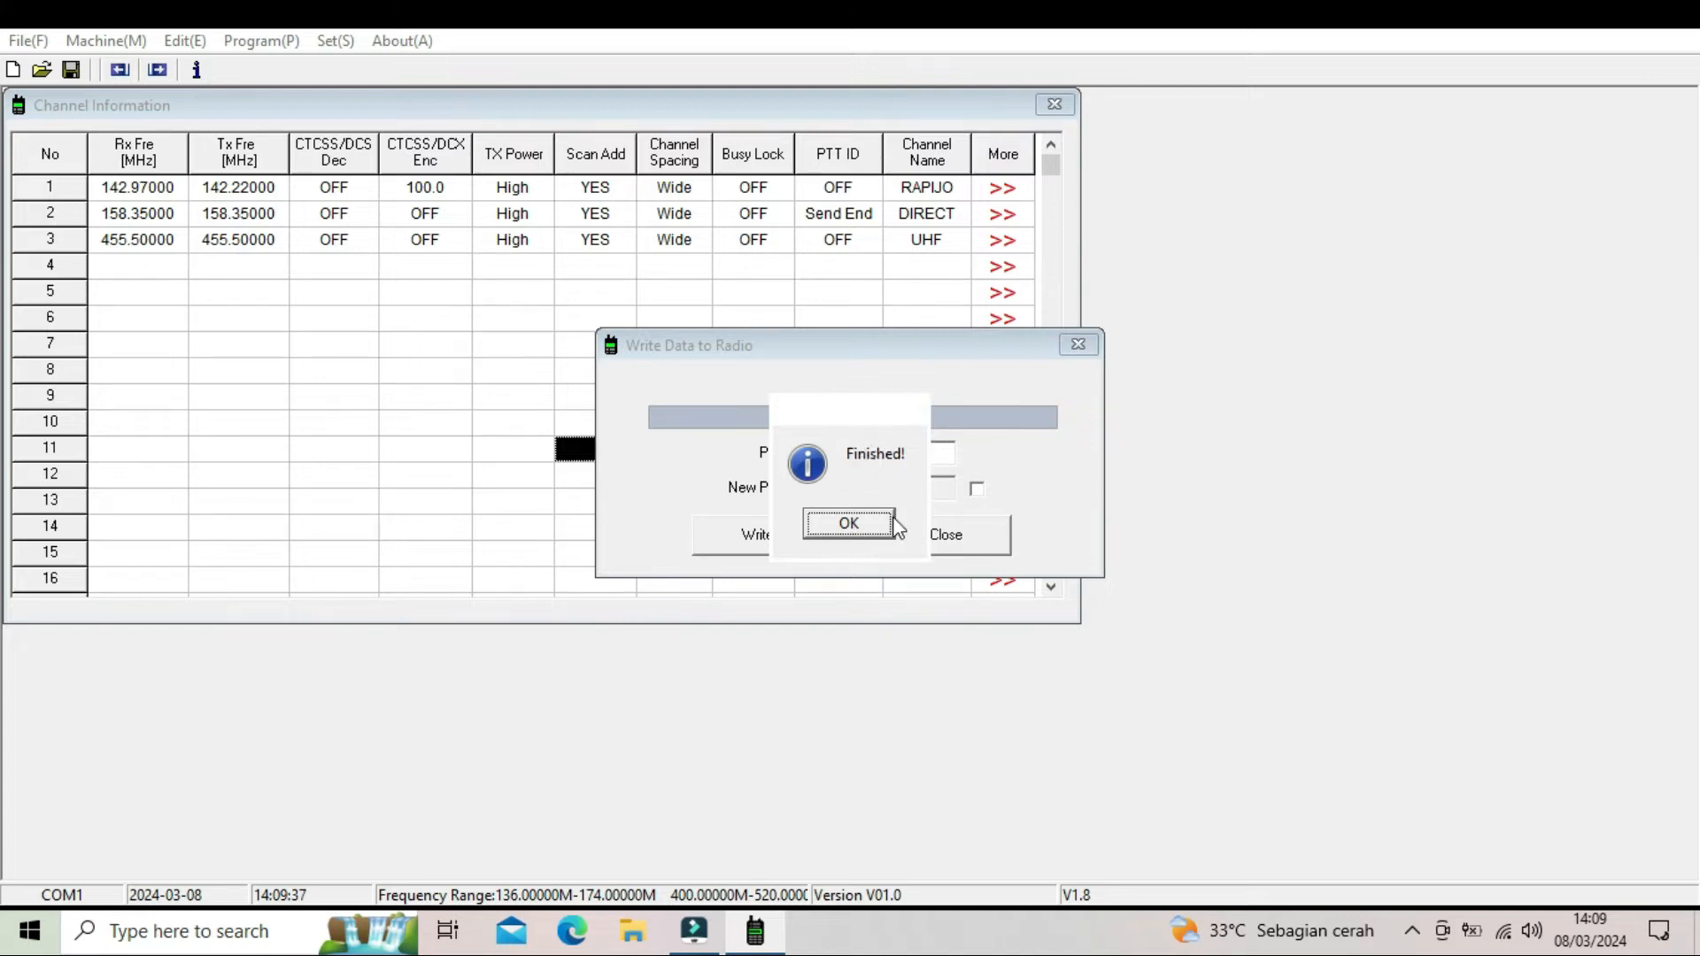
click(866, 527)
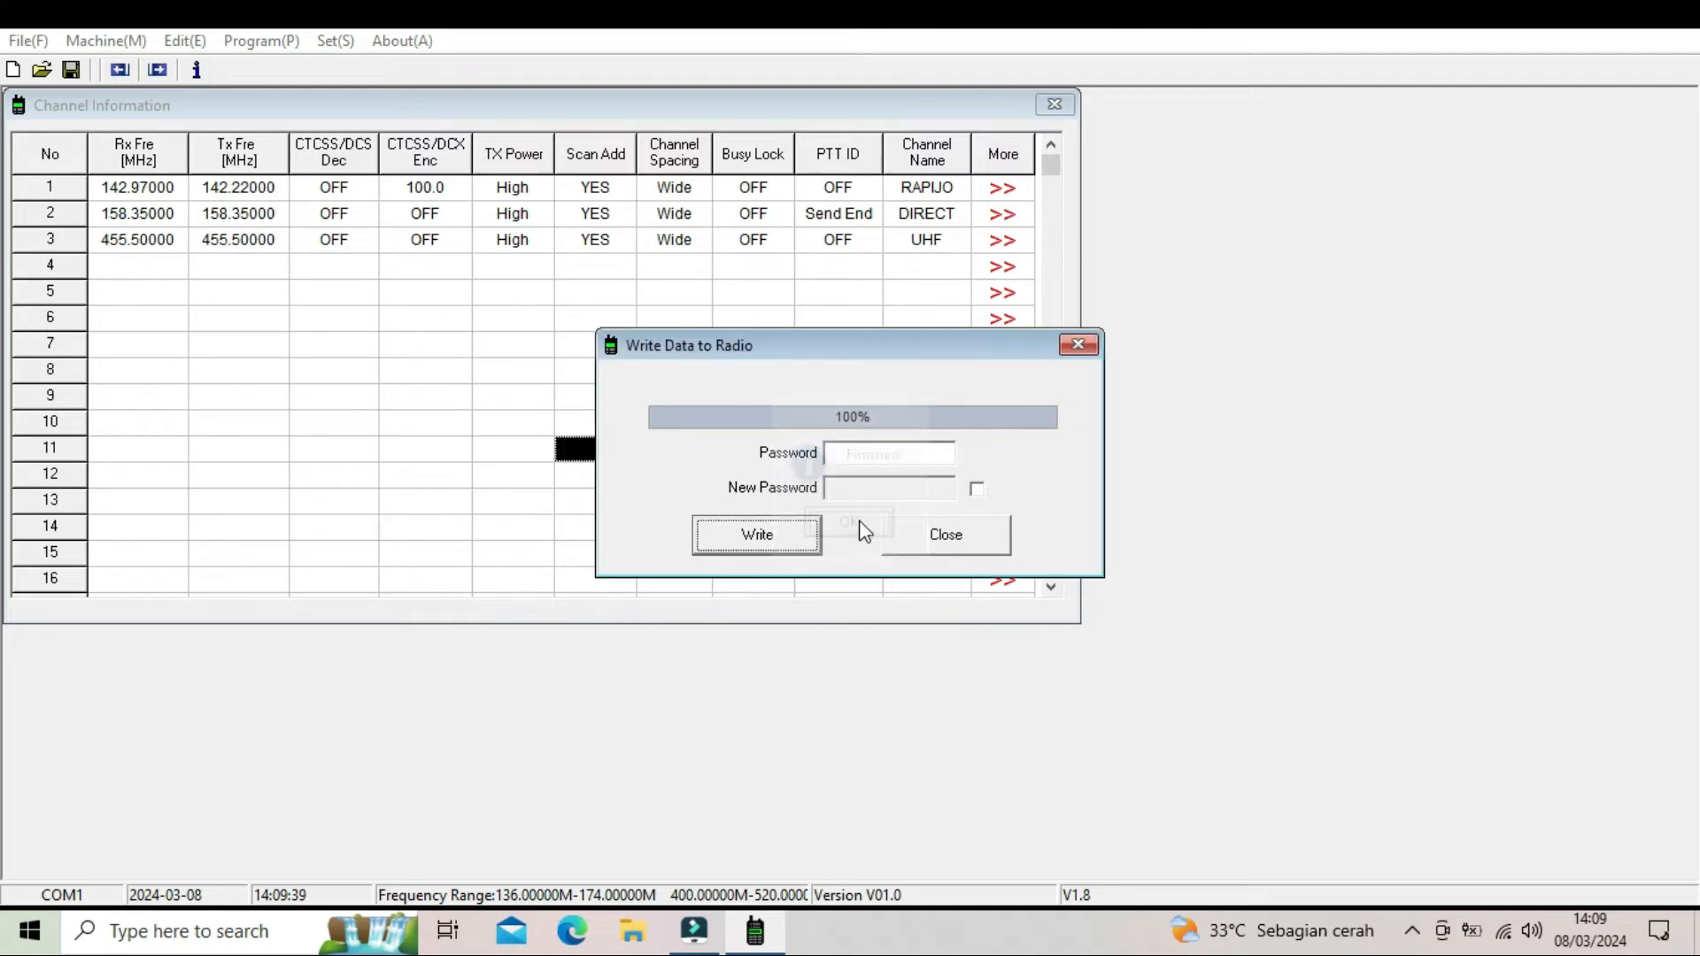
click(929, 542)
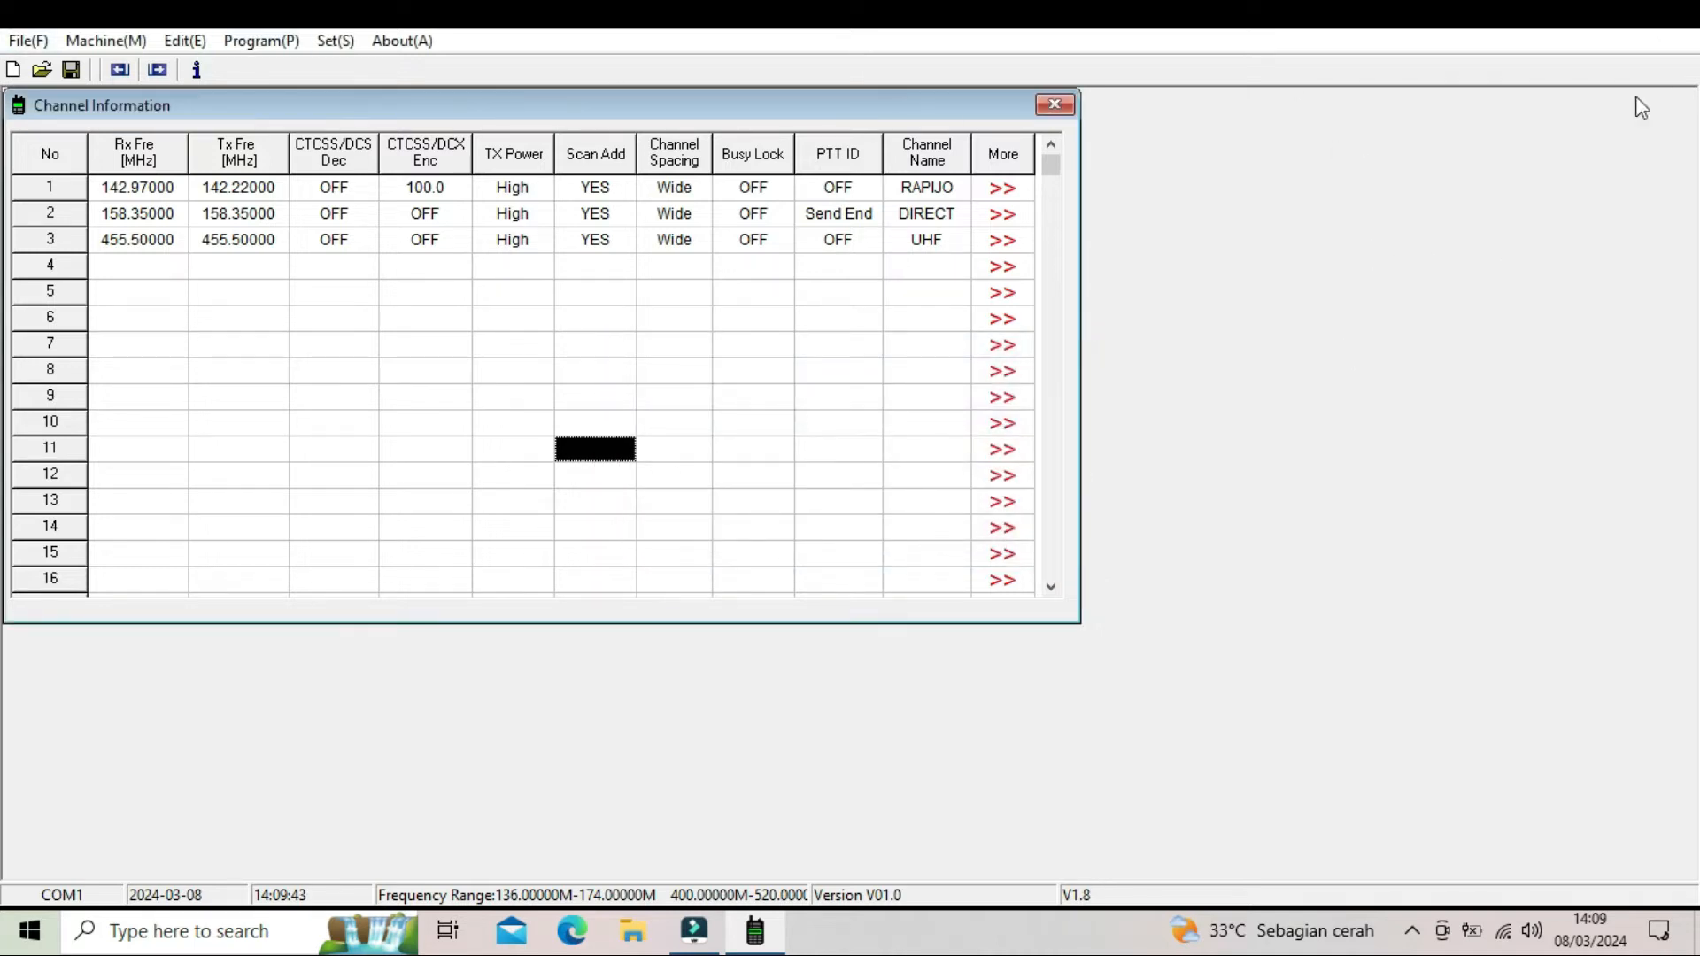
click(26, 42)
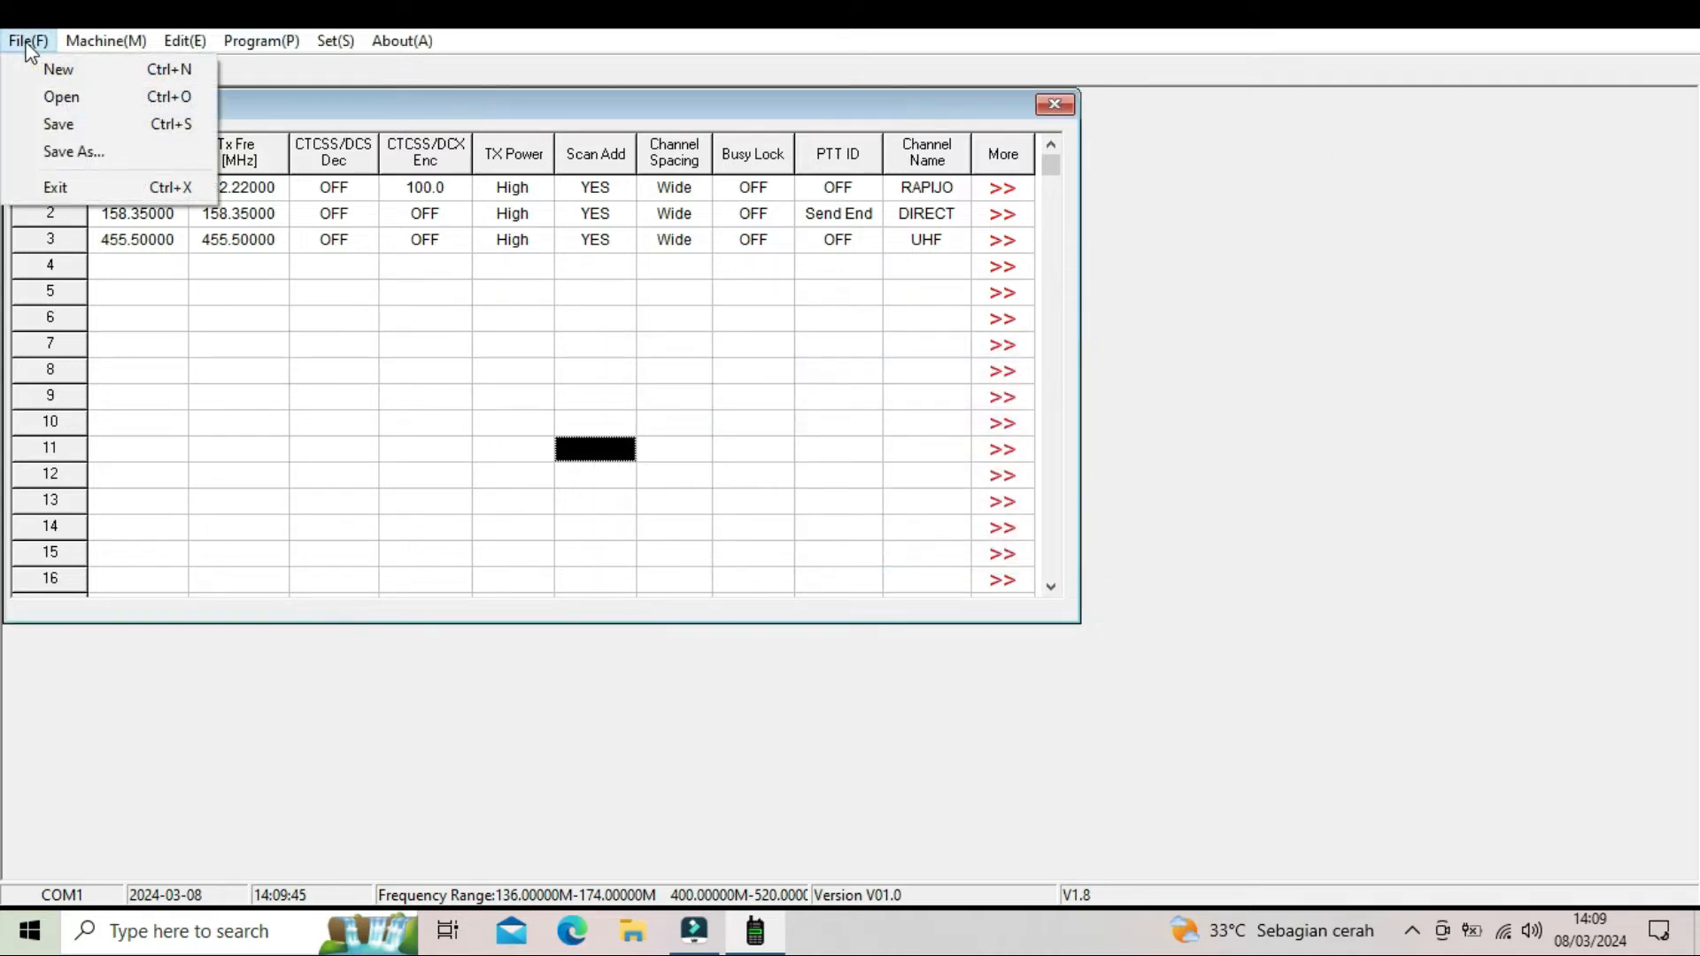
click(47, 190)
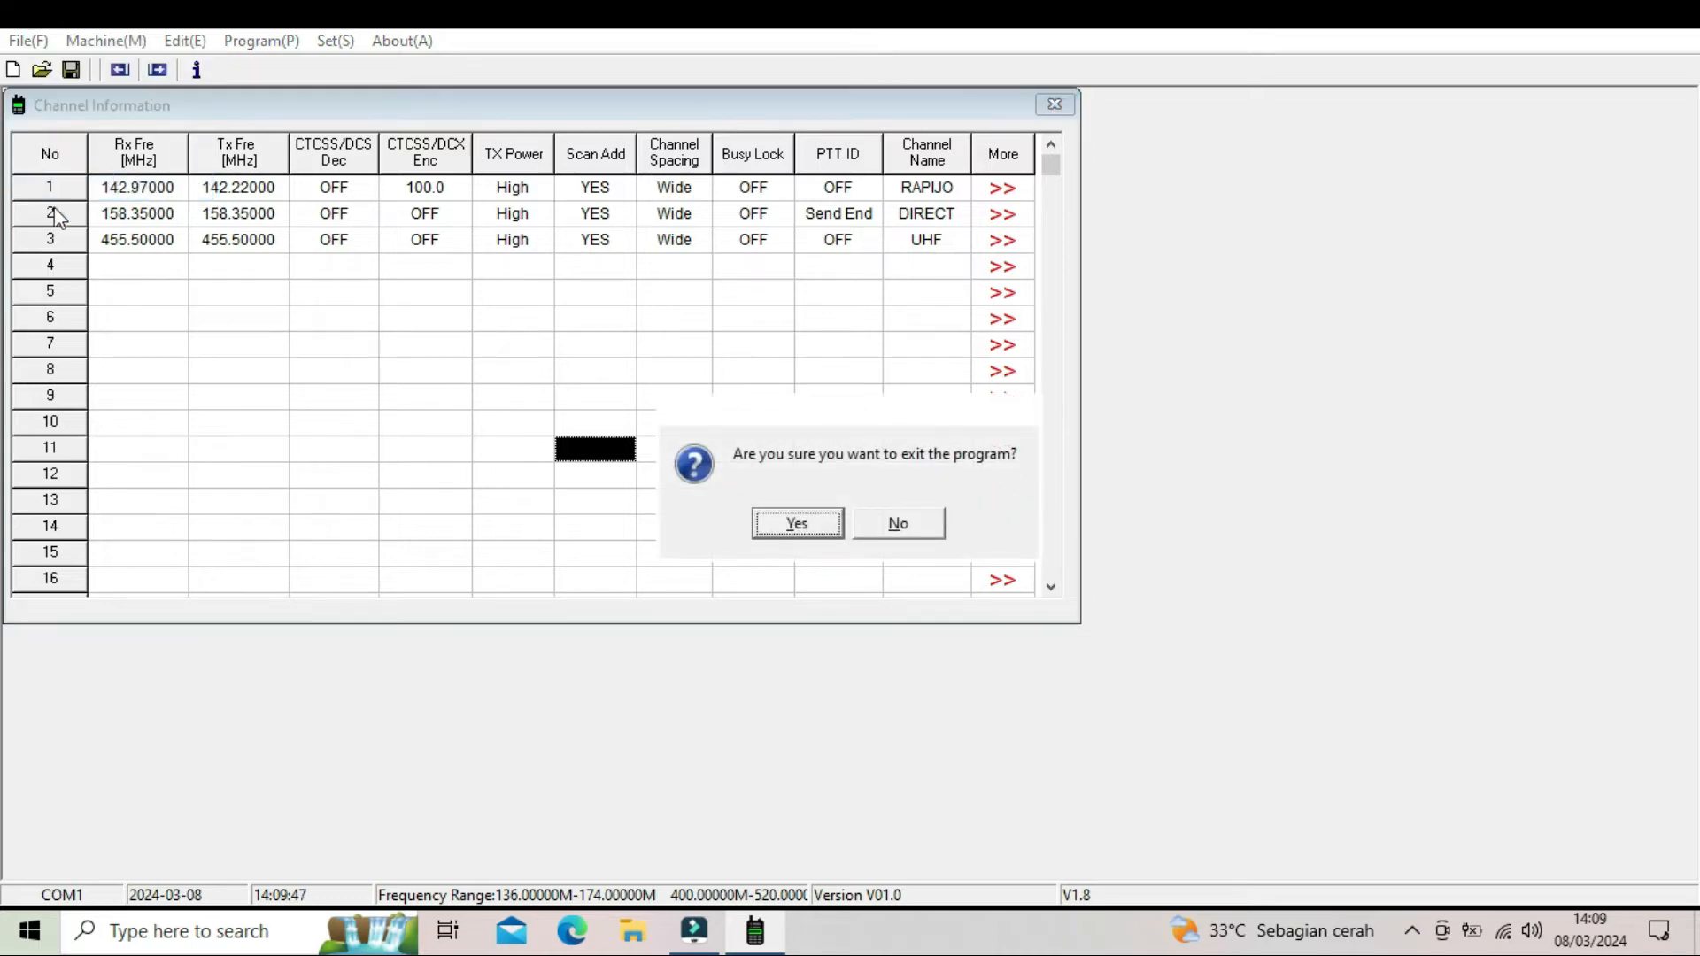
click(934, 527)
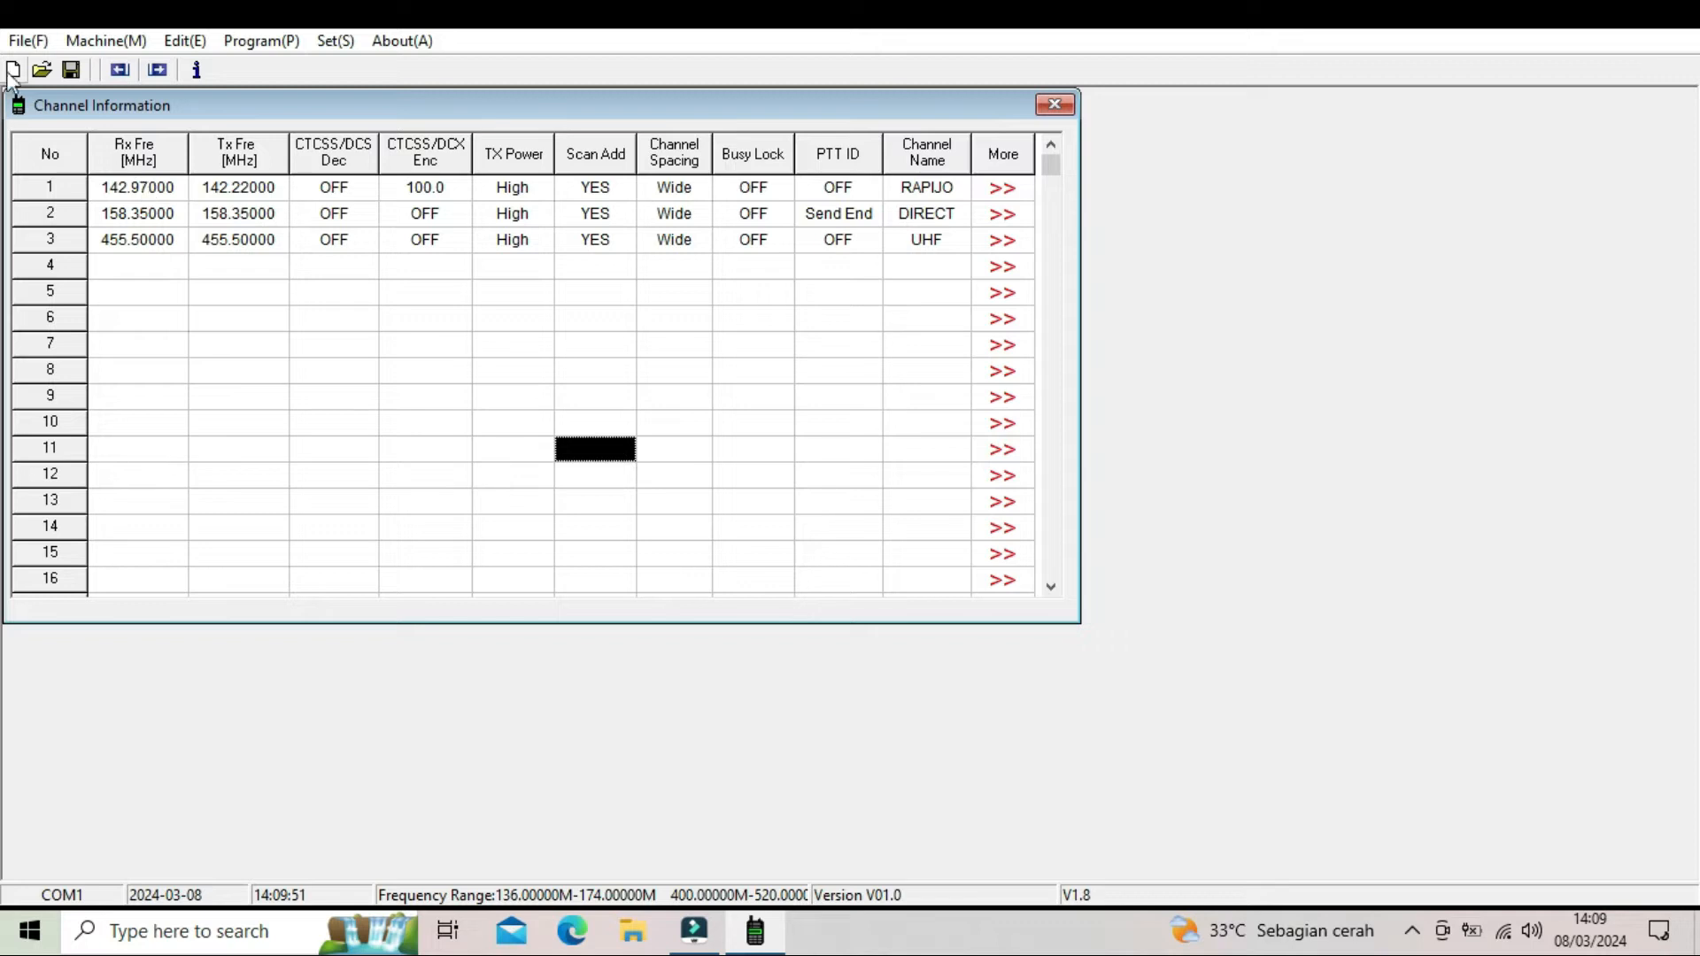
- Exit the radio programming software and confirm closing it
click(27, 41)
click(35, 182)
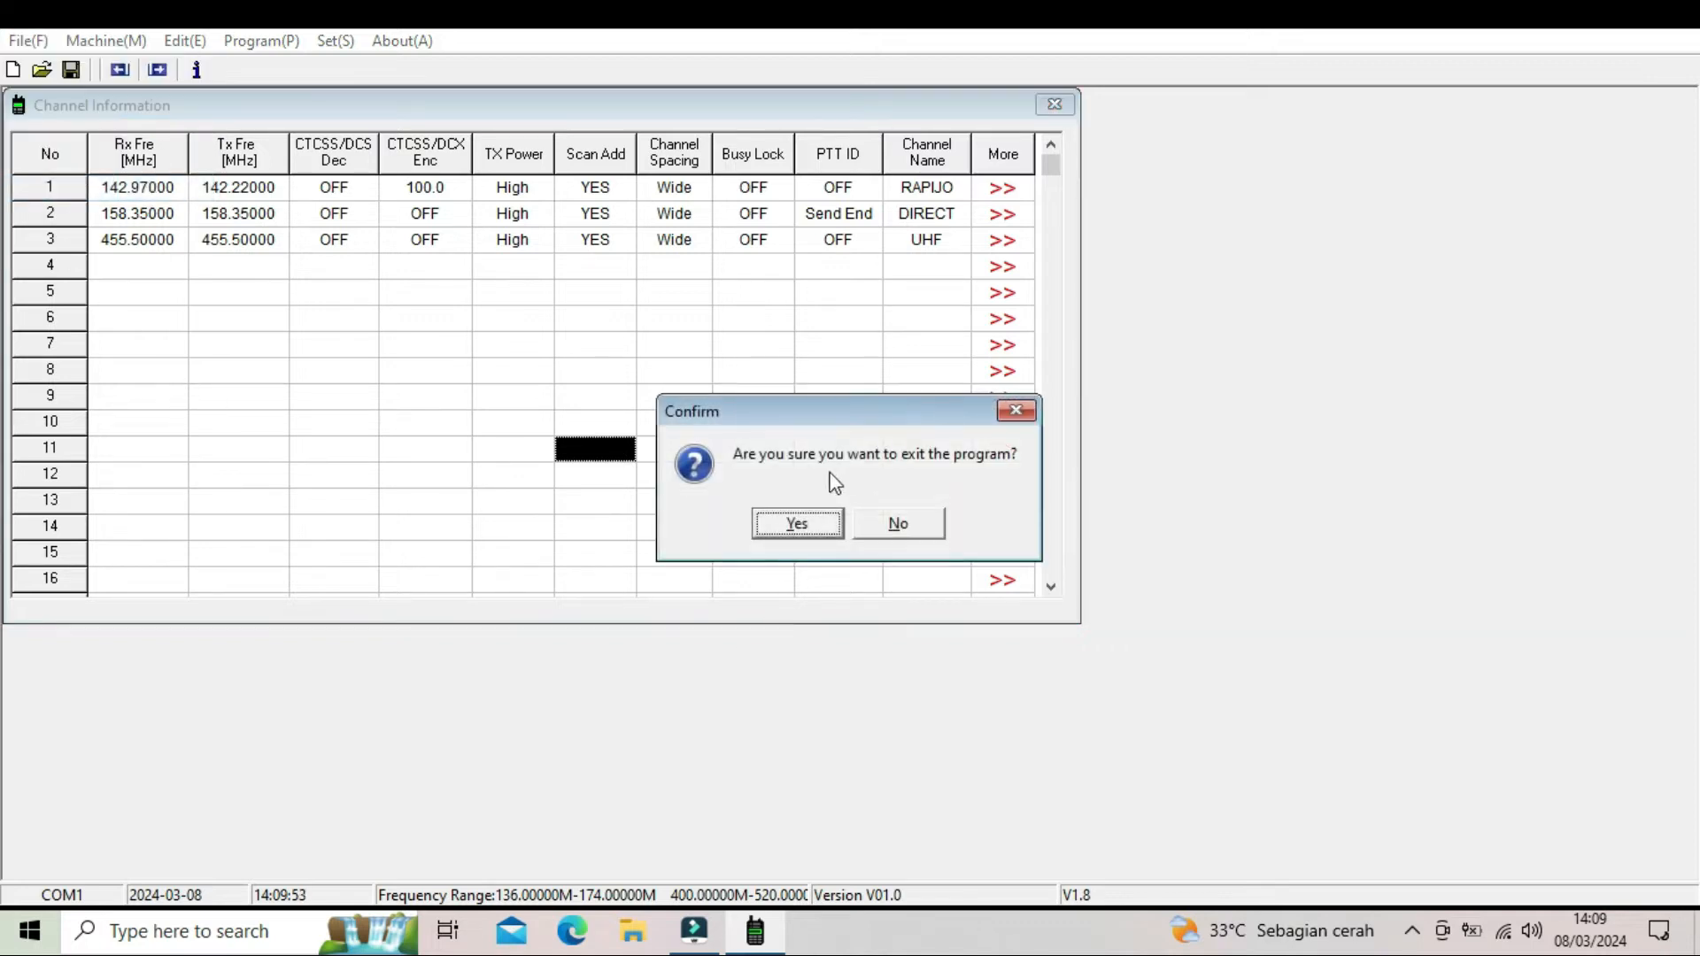
click(813, 526)
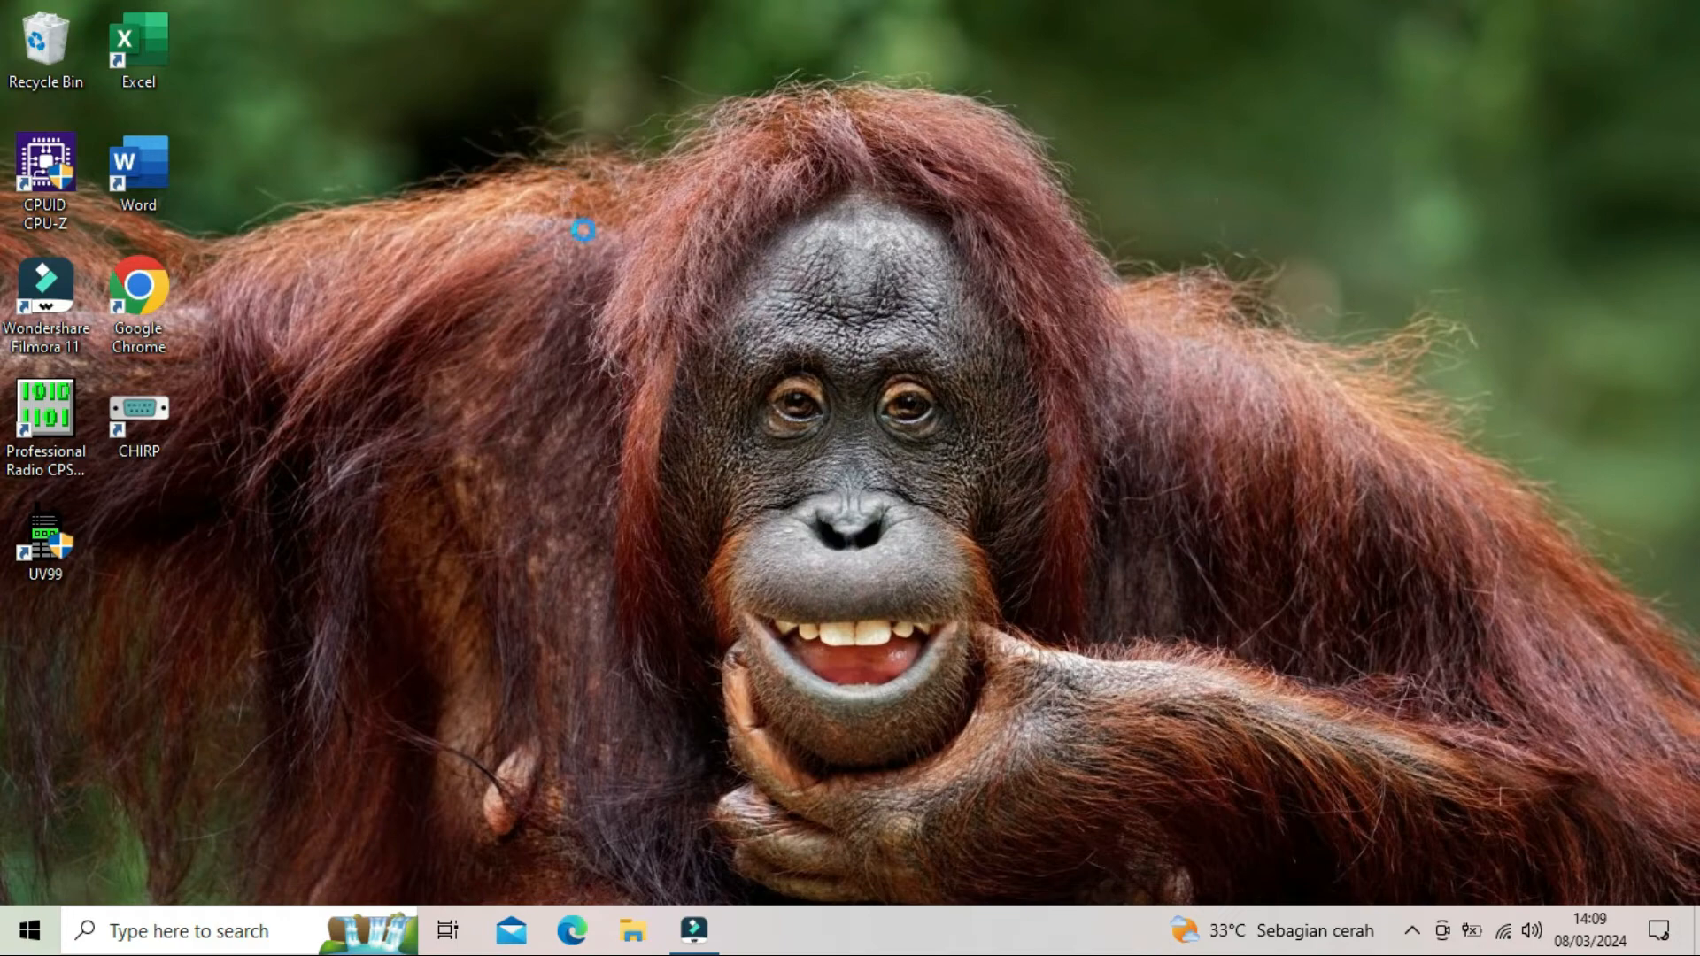
right_click(563, 179)
click(606, 253)
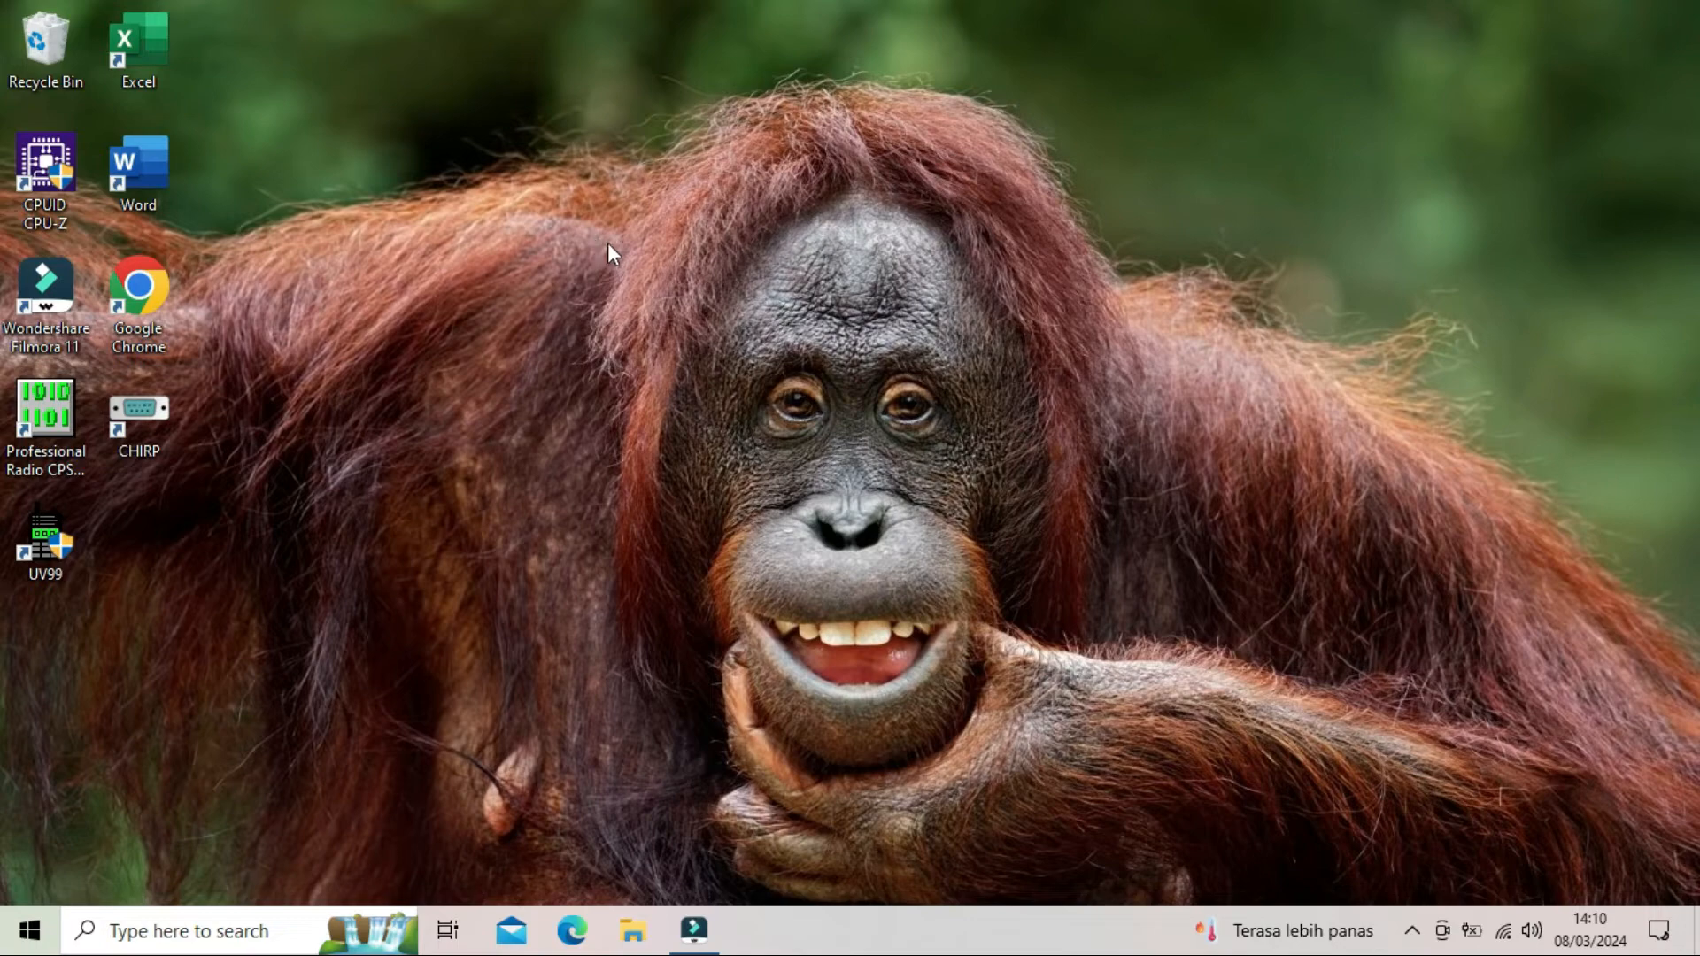
right_click(607, 236)
click(678, 309)
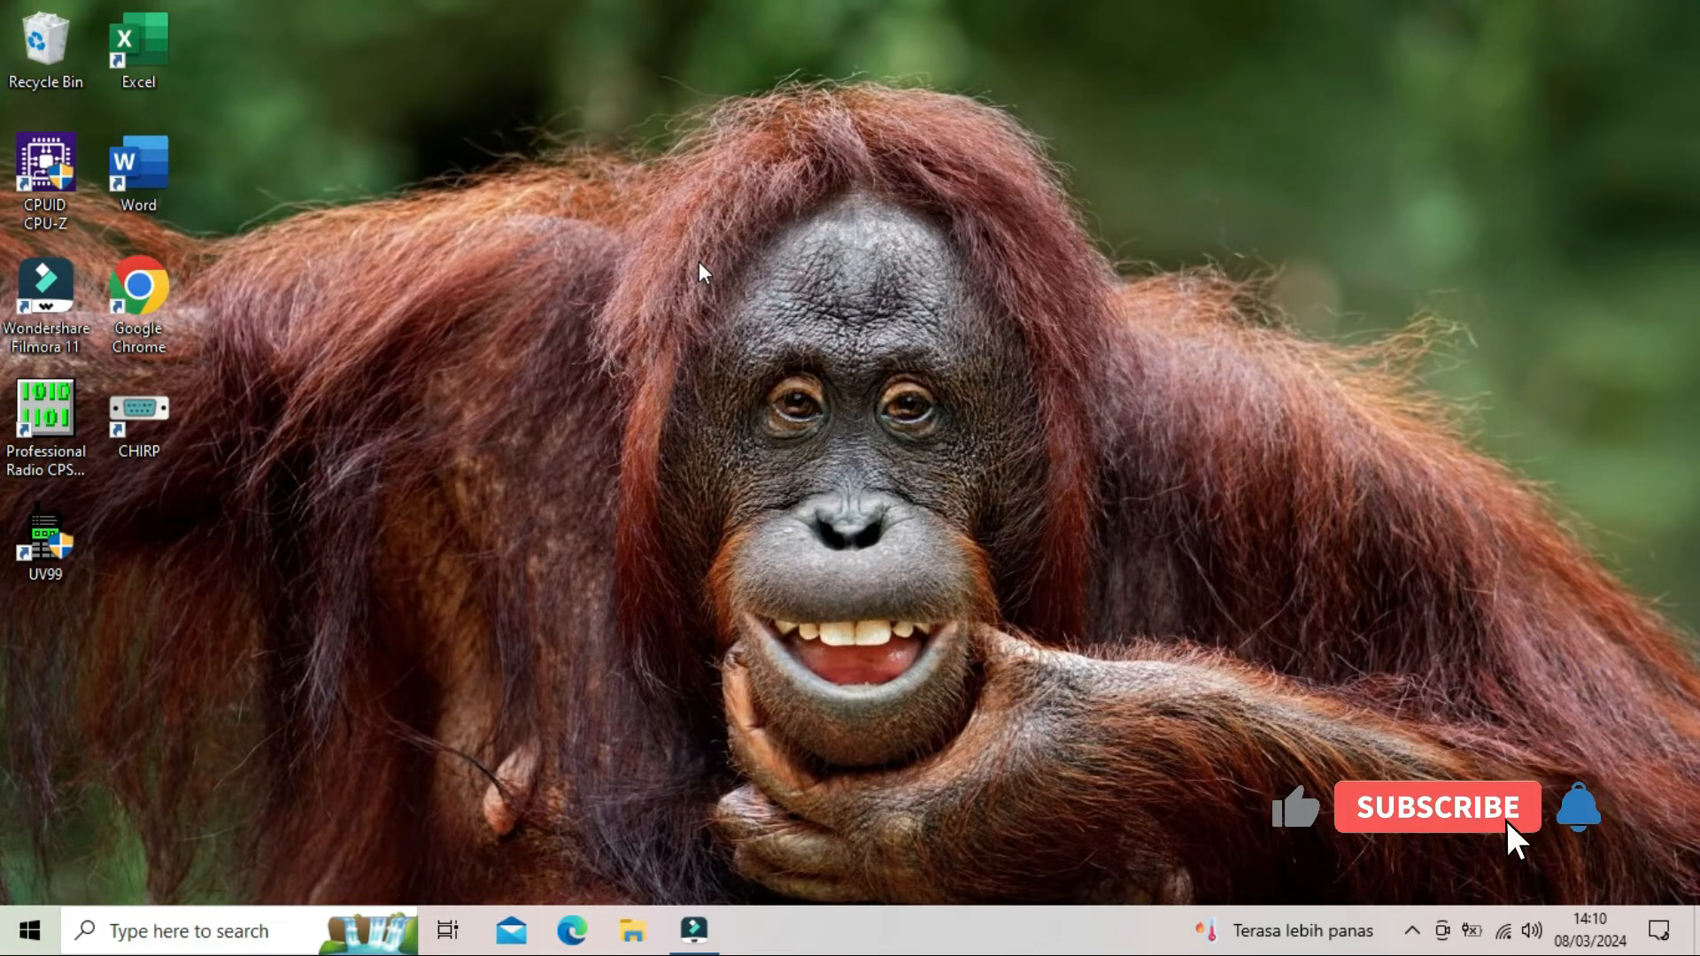
right_click(701, 264)
click(754, 337)
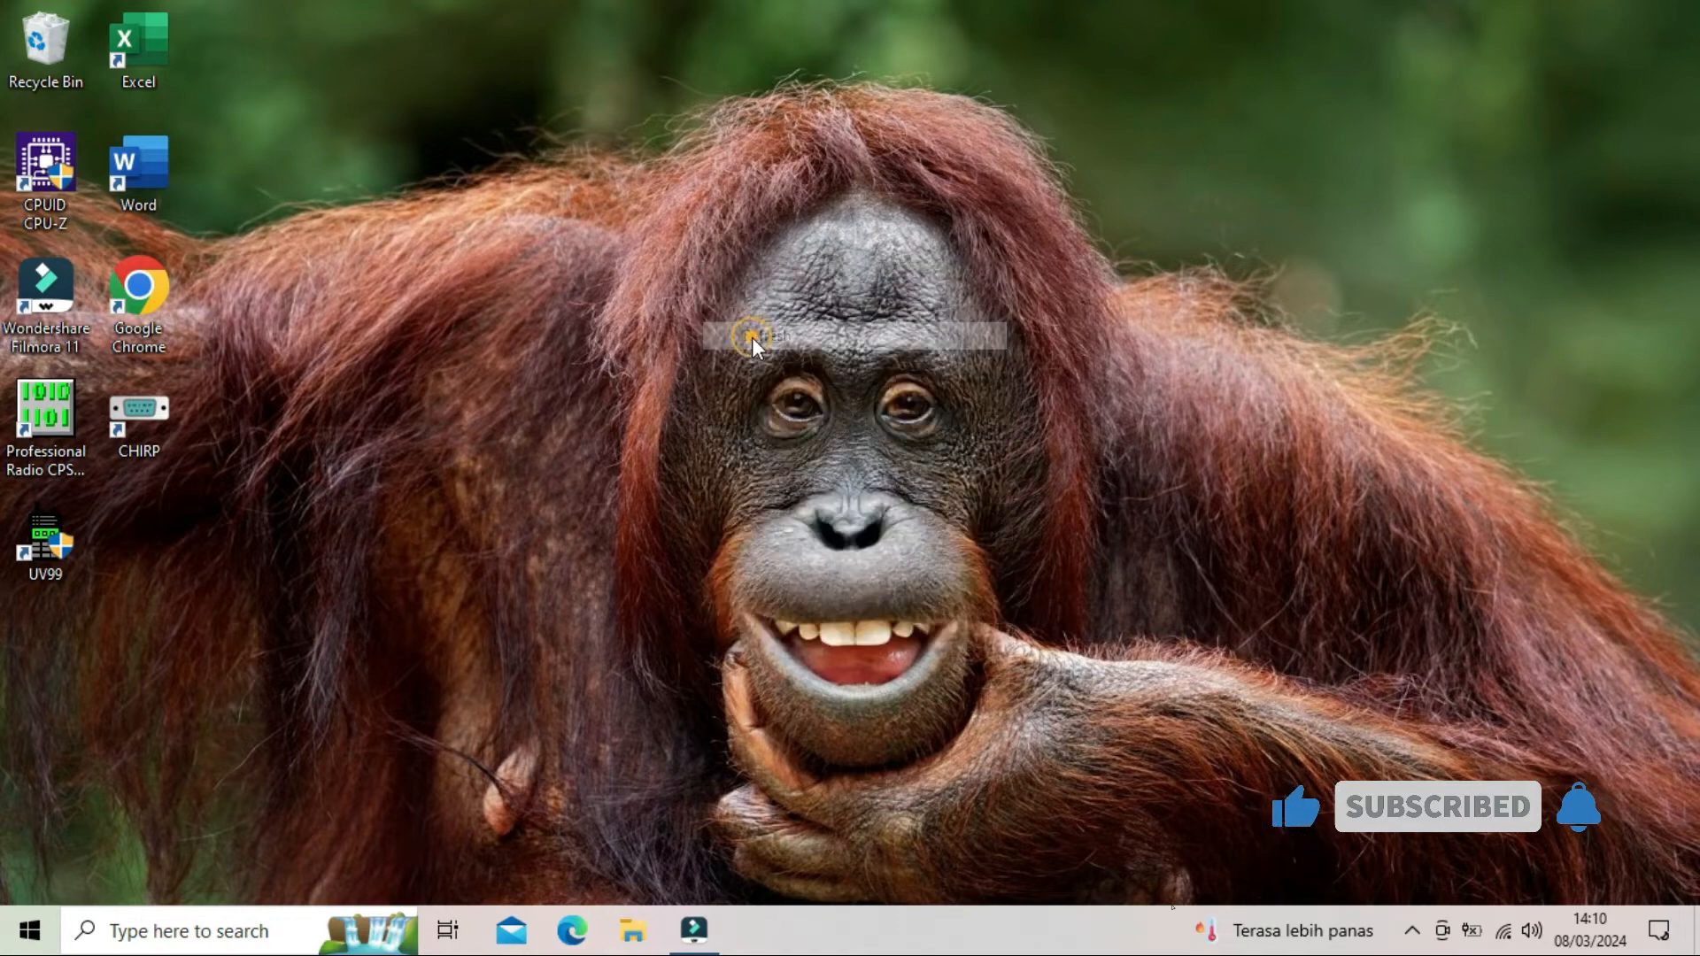